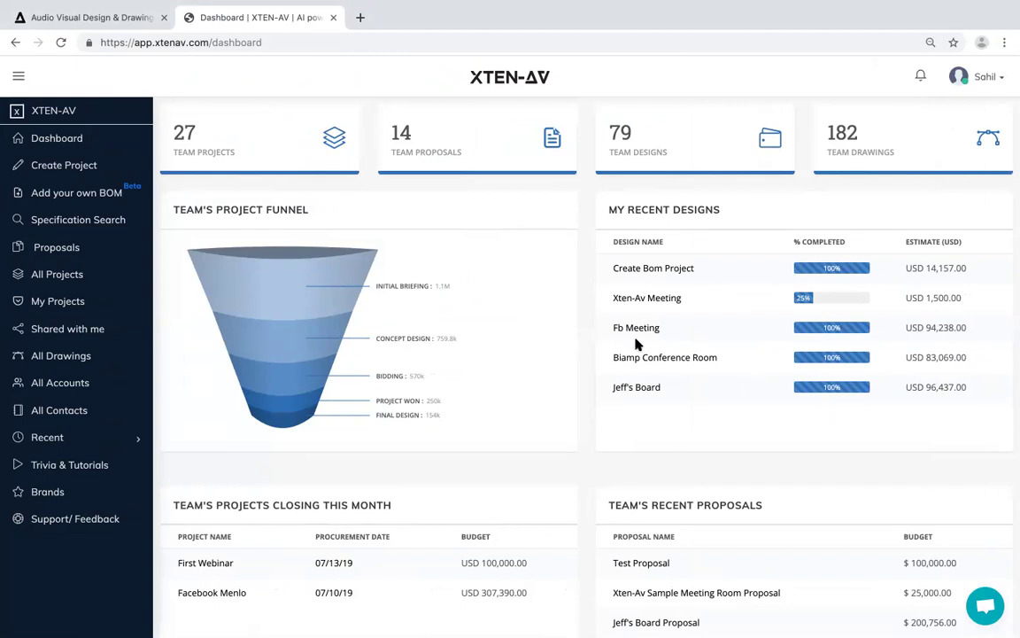
Review the dashboard's project funnel, recent designs, projects closing this month and recent proposals.
{"action": "mouse_move", "coordinate": [305, 347]}
{"action": "scroll", "coordinate": [464, 451], "scroll_direction": "down", "scroll_amount": 3}
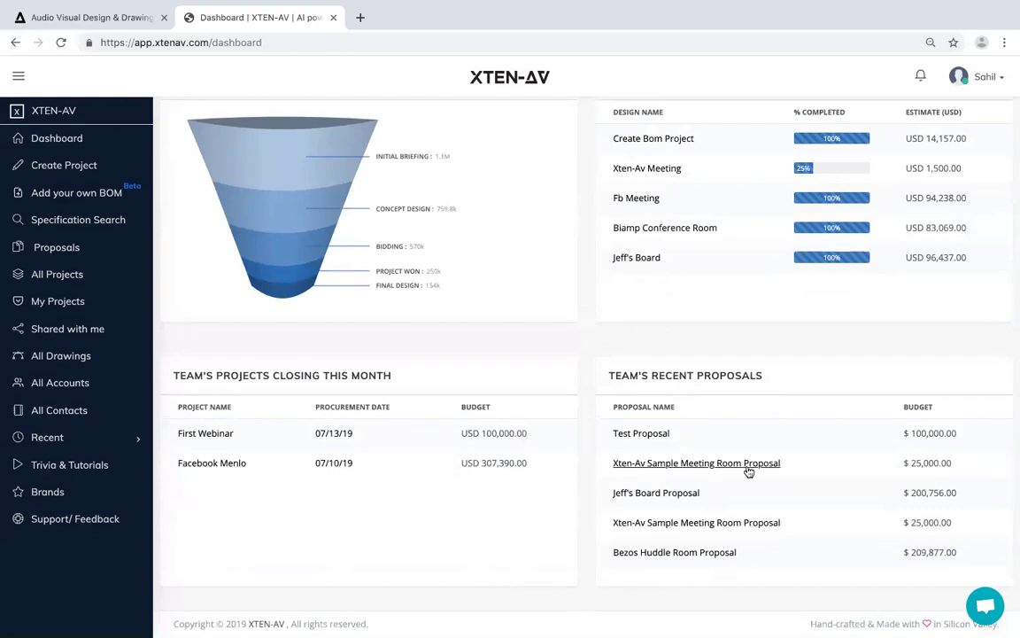
{"action": "scroll", "coordinate": [745, 474], "scroll_direction": "up", "scroll_amount": 2}
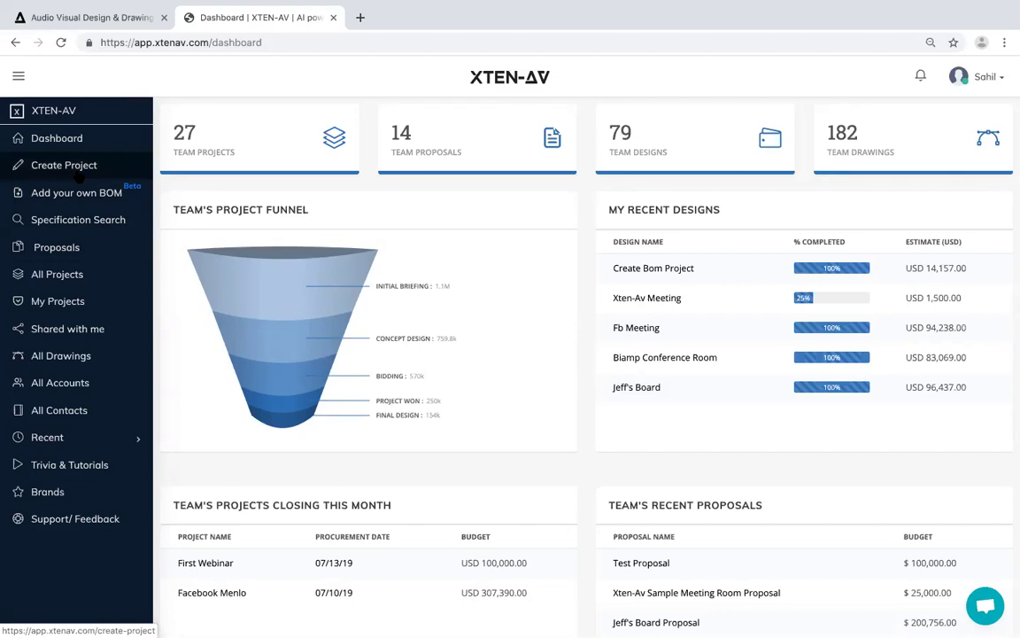
View the list of all projects, followed by the list of own projects.
{"action": "left_click", "coordinate": [63, 277]}
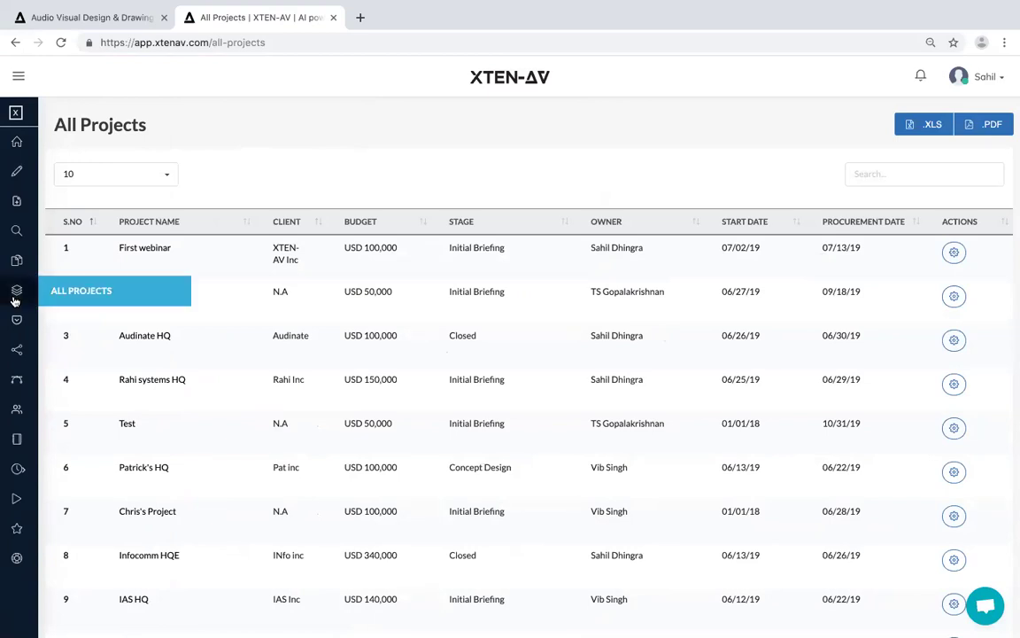
{"action": "left_click", "coordinate": [57, 293]}
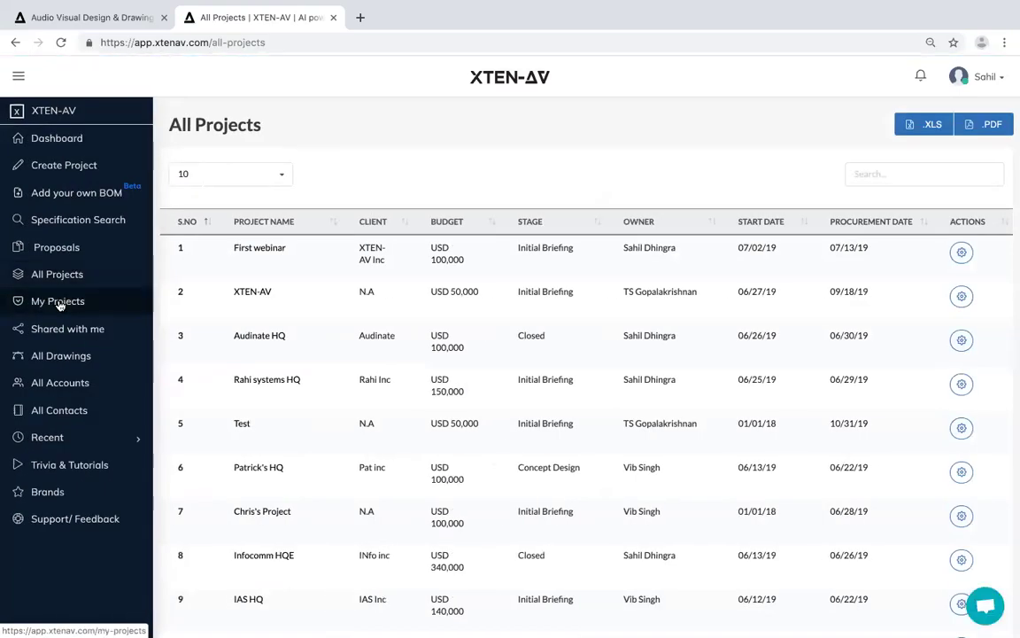
{"action": "left_click", "coordinate": [57, 302]}
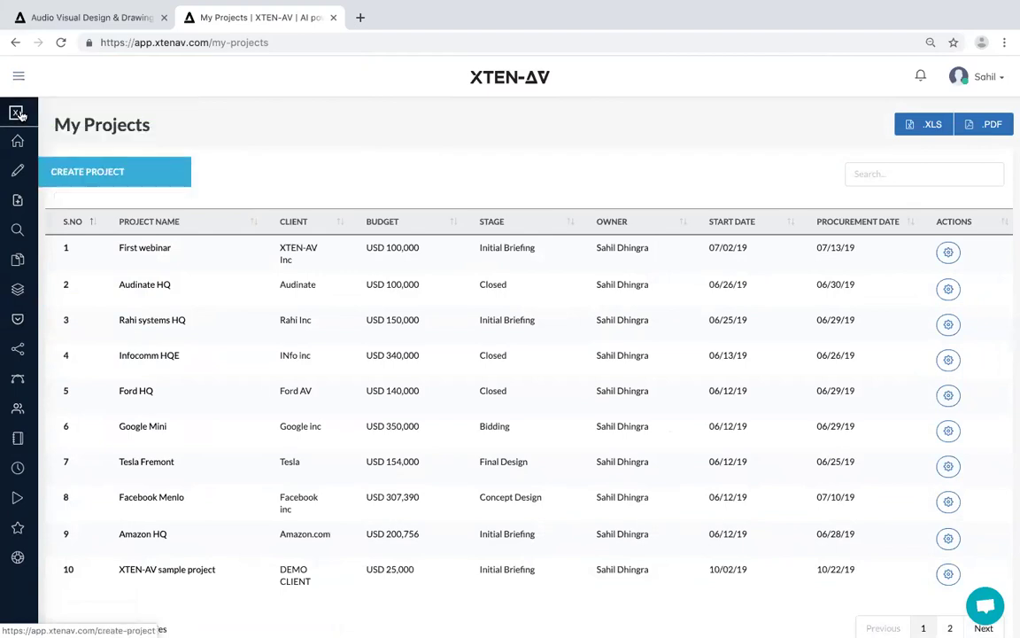
{"action": "left_click", "coordinate": [19, 76]}
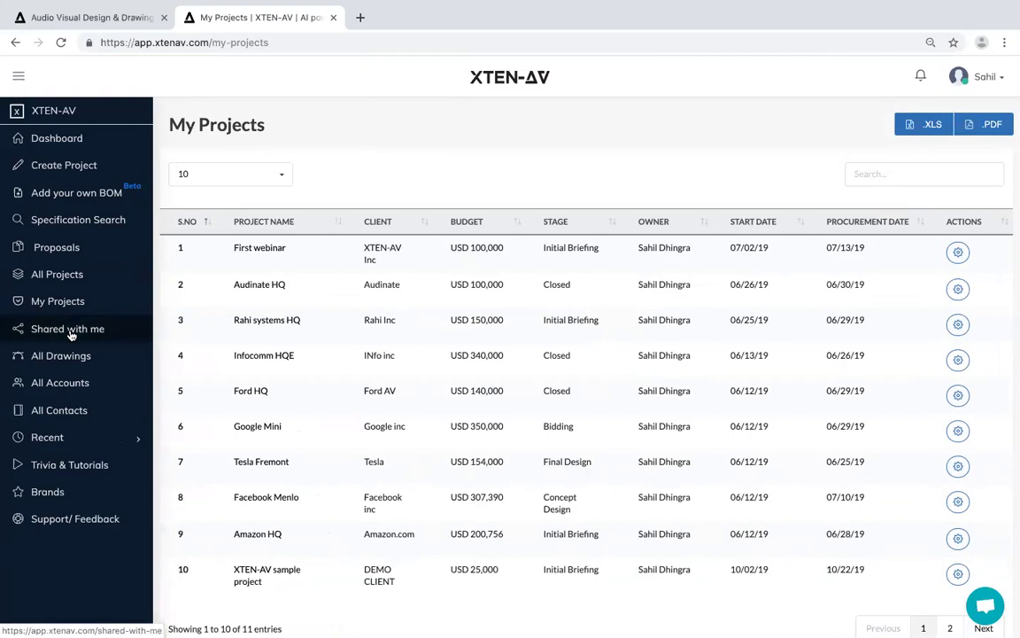
View the list of all accounts and look through the recent projects.
{"action": "left_click", "coordinate": [64, 385]}
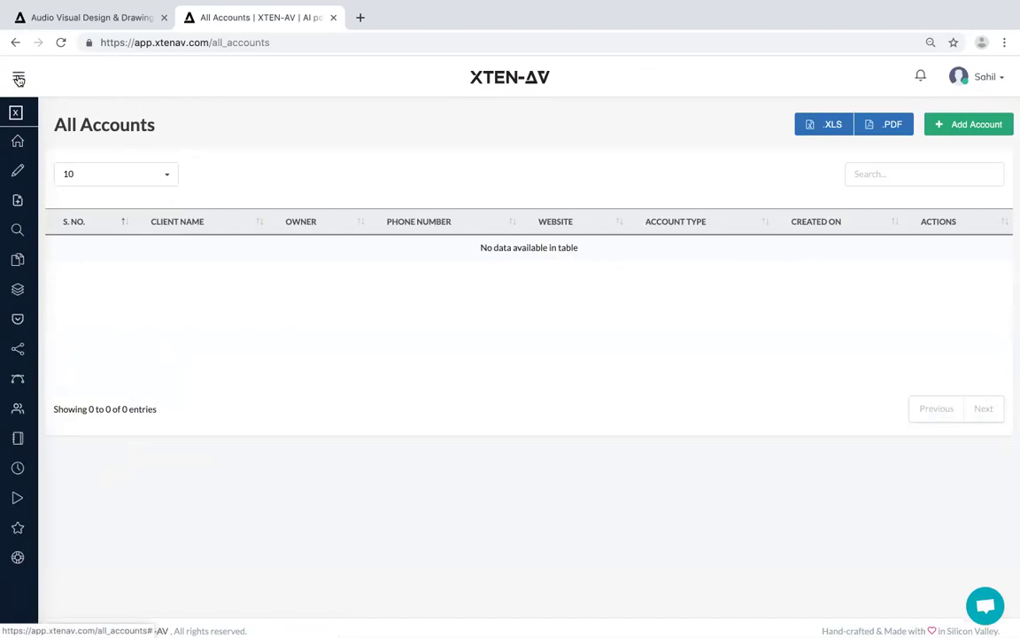
{"action": "left_click", "coordinate": [19, 74]}
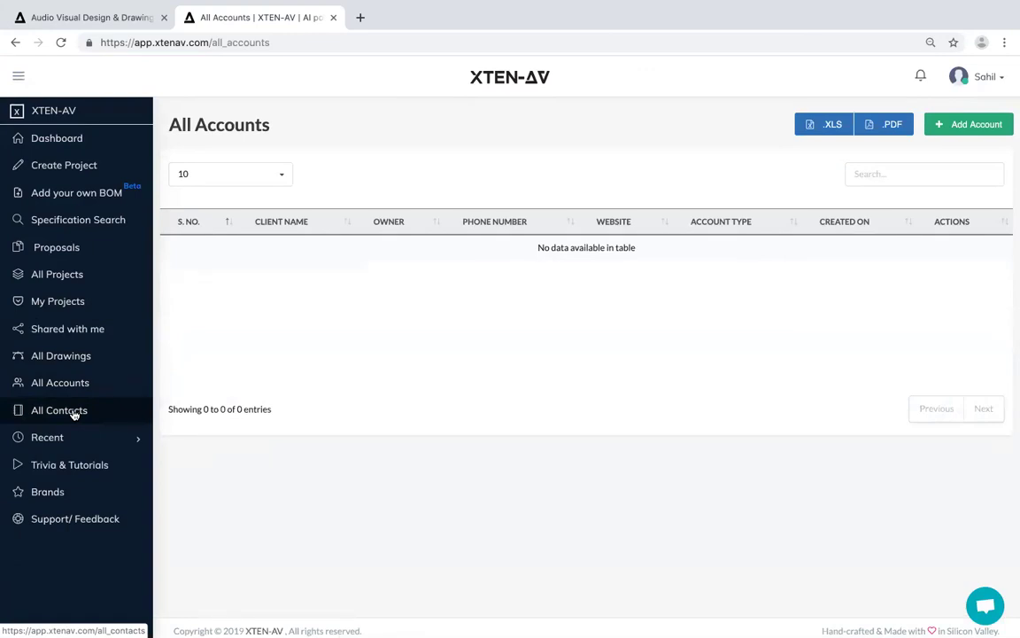
{"action": "left_click", "coordinate": [80, 441]}
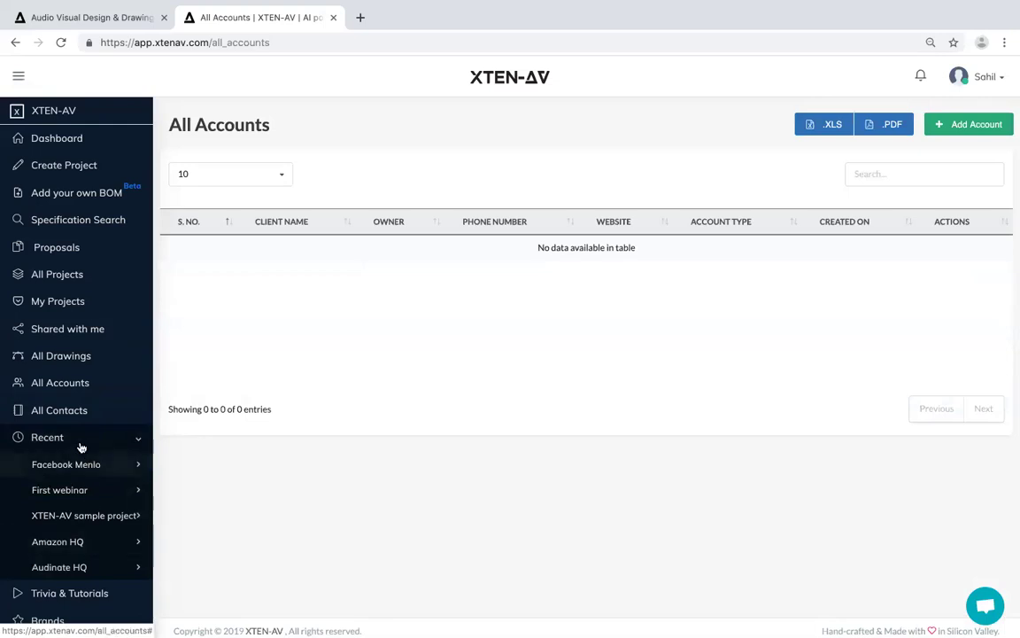
{"action": "left_click", "coordinate": [73, 441]}
Browse the trivia, guided tours and YouTube videos on the Trivia & Tutorials page.
{"action": "left_click", "coordinate": [78, 468]}
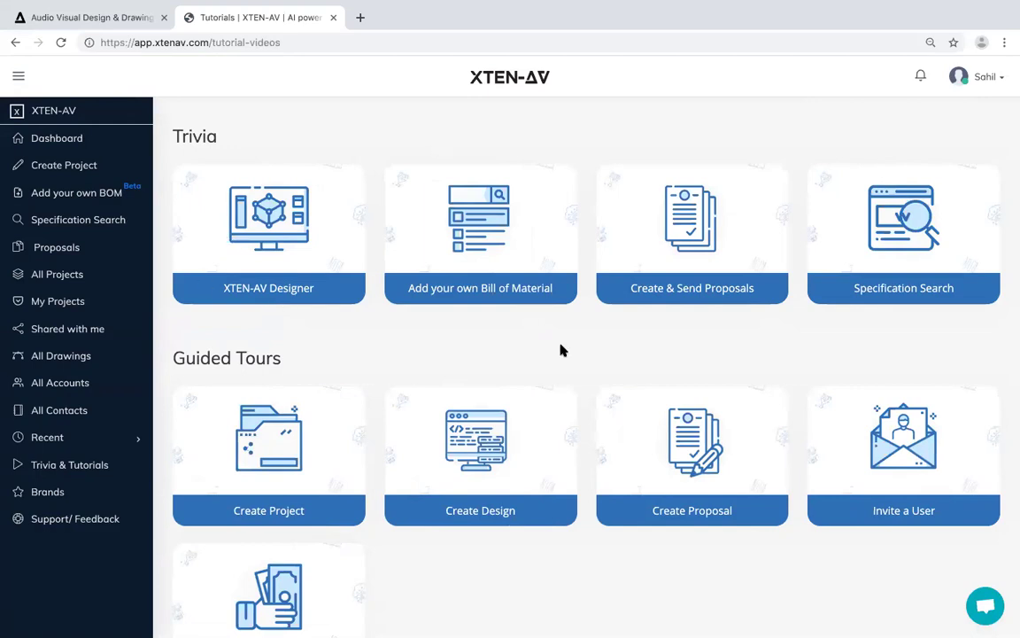
{"action": "scroll", "coordinate": [704, 358], "scroll_direction": "down", "scroll_amount": 5}
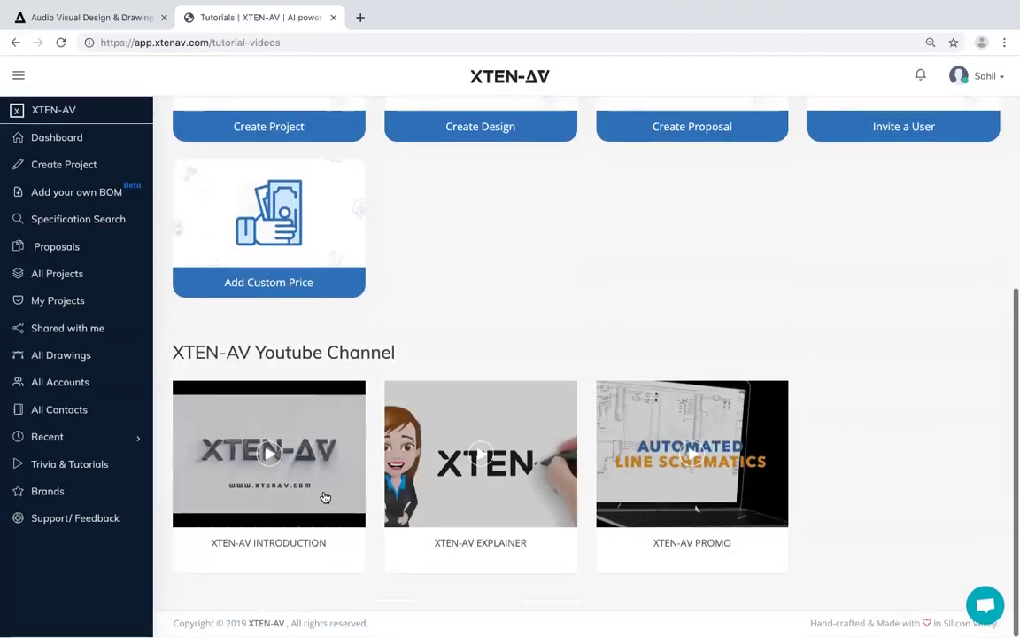
{"action": "scroll", "coordinate": [896, 332], "scroll_direction": "up", "scroll_amount": 5}
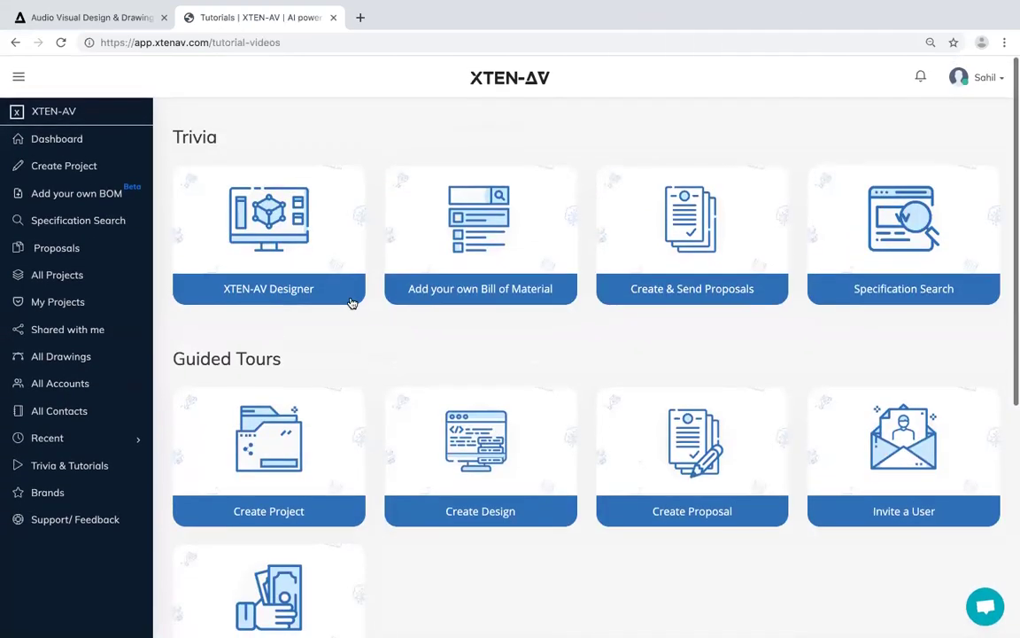
Browse the full catalogue of brands available on the platform.
{"action": "left_click", "coordinate": [49, 492]}
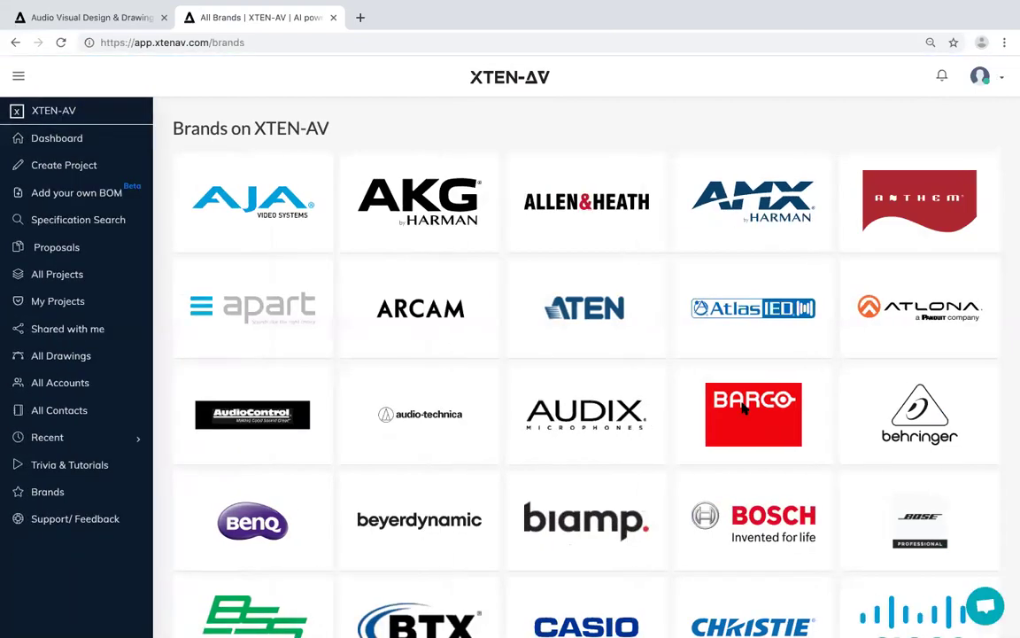
{"action": "scroll", "coordinate": [751, 483], "scroll_direction": "down", "scroll_amount": 6}
{"action": "scroll", "coordinate": [751, 483], "scroll_direction": "down", "scroll_amount": 10}
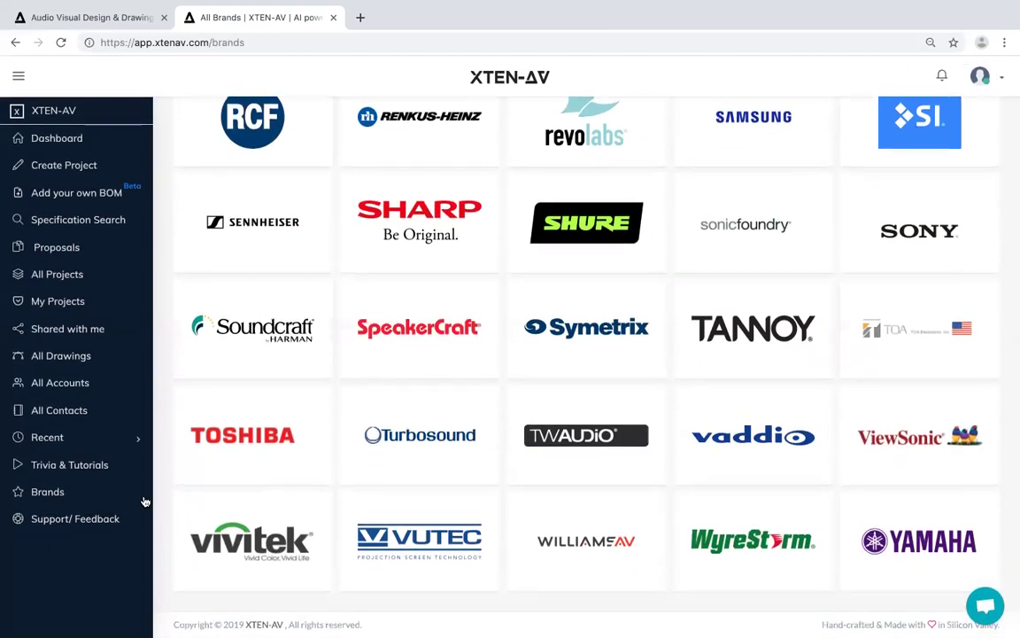
View the Support Center query form and look at the support chat, closing the chat without sending a message.
{"action": "left_click", "coordinate": [48, 519]}
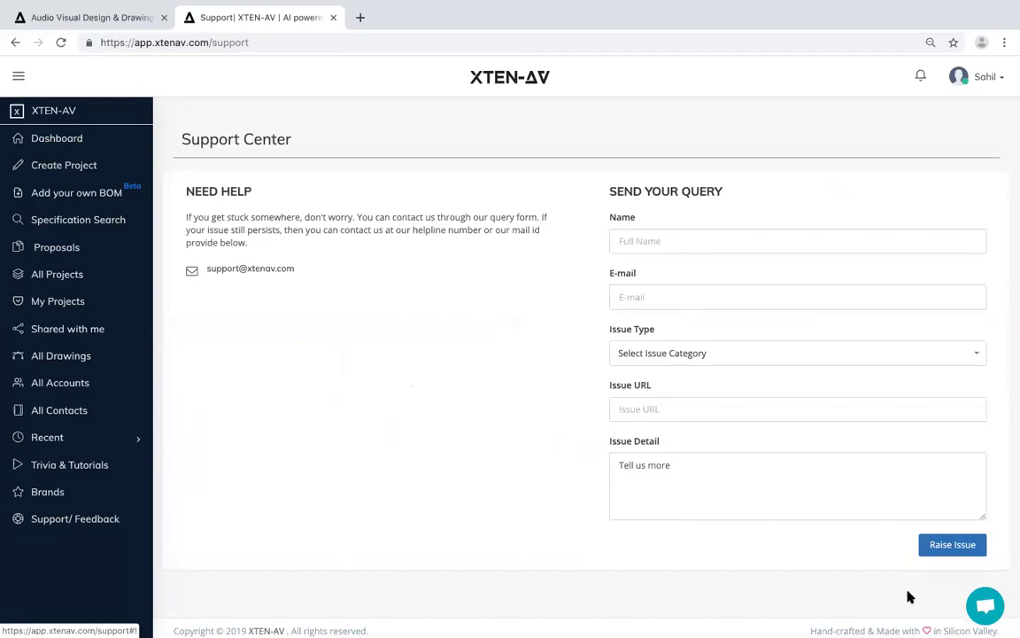
{"action": "left_click", "coordinate": [987, 605]}
{"action": "left_click", "coordinate": [843, 600]}
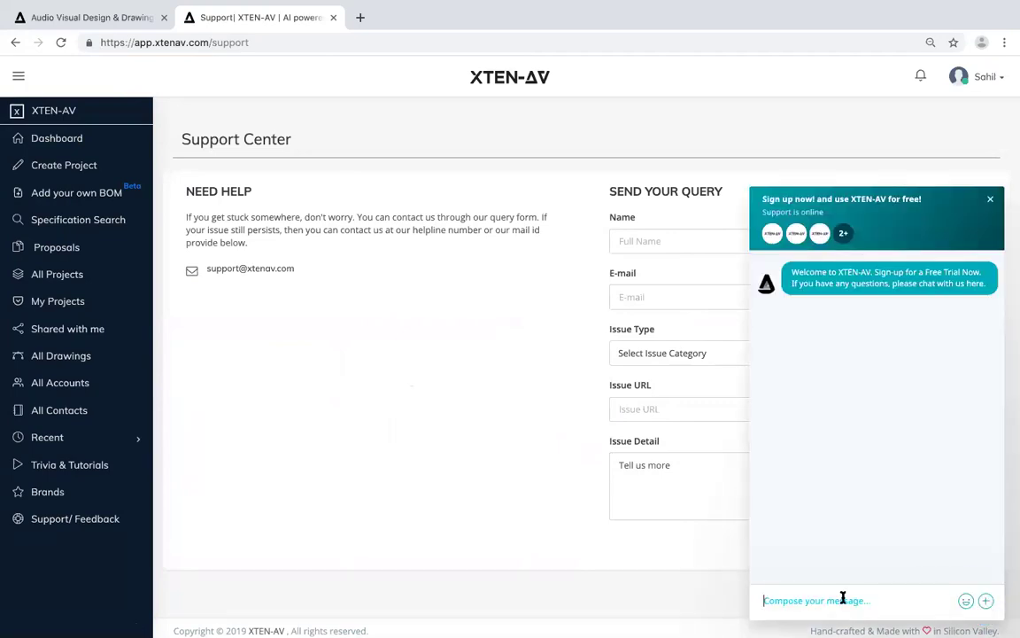
{"action": "left_click", "coordinate": [990, 201]}
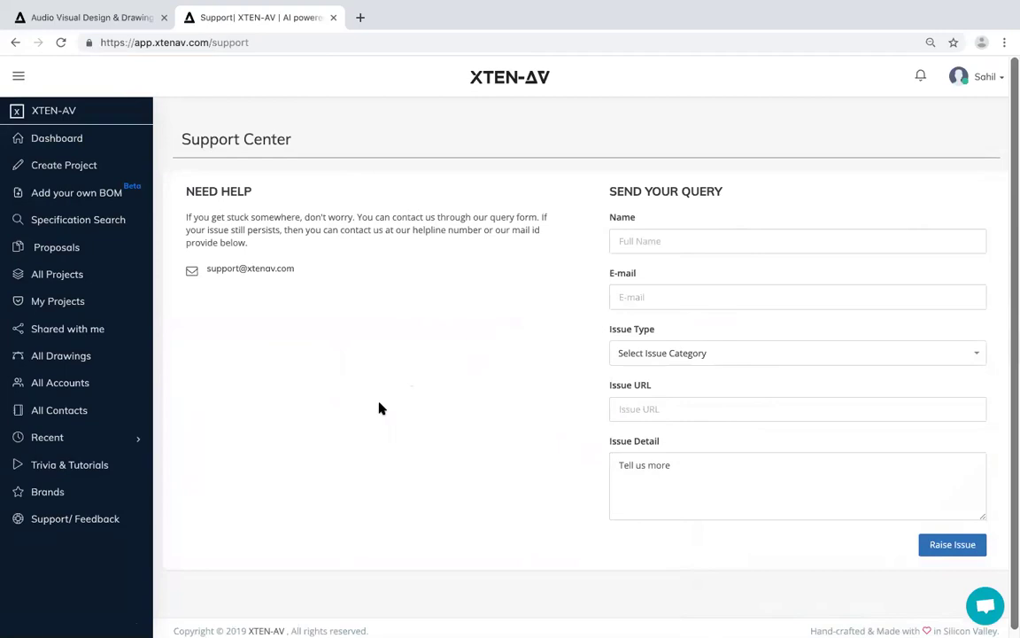
Start a new project named "First webinar meeting room" with XTEN-AV as the client.
{"action": "left_click", "coordinate": [56, 168]}
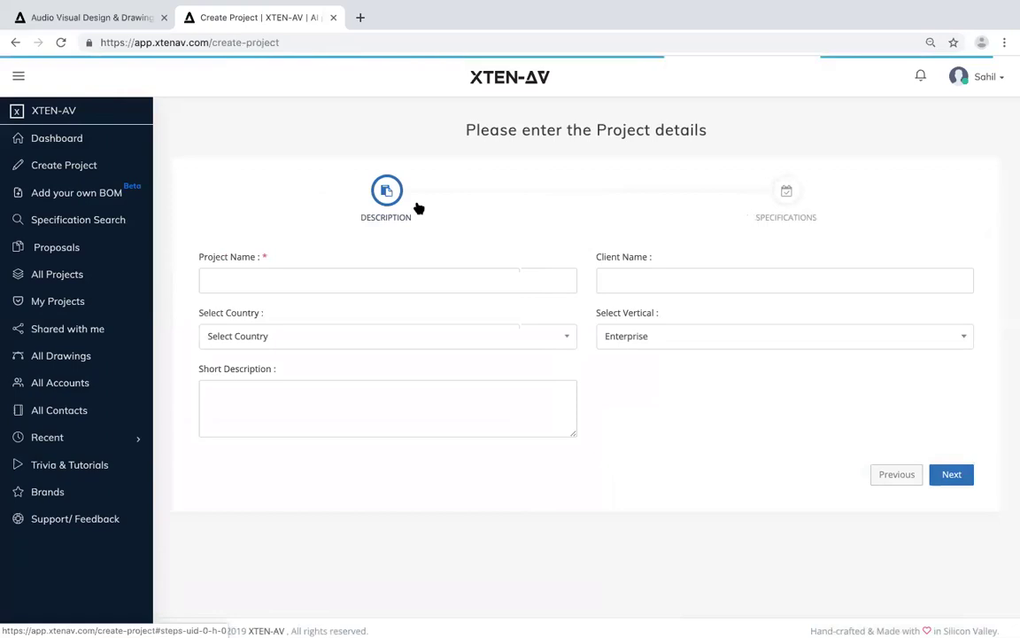
{"action": "left_click", "coordinate": [270, 282]}
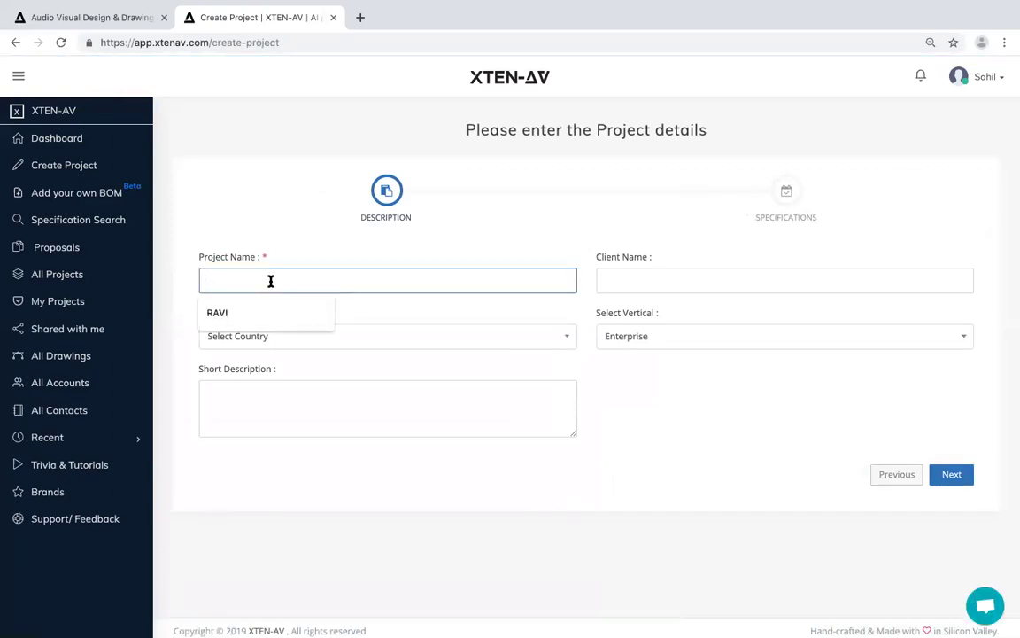
{"action": "type", "text": "Fisrs"}
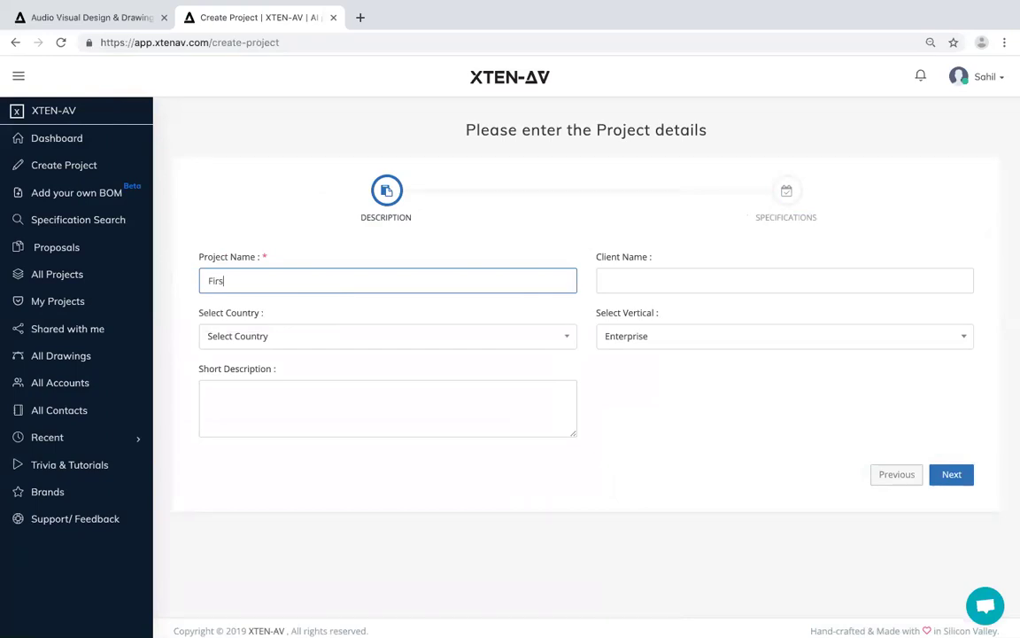
{"action": "type", "text": "t webinar meeting room"}
{"action": "left_click", "coordinate": [645, 279]}
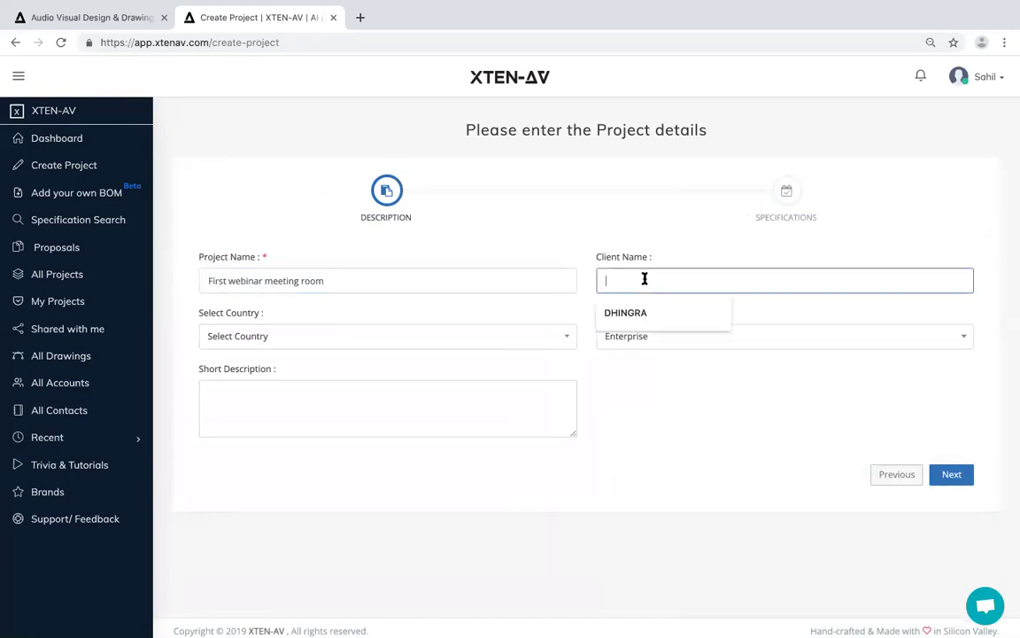
{"action": "type", "text": "XTE"}
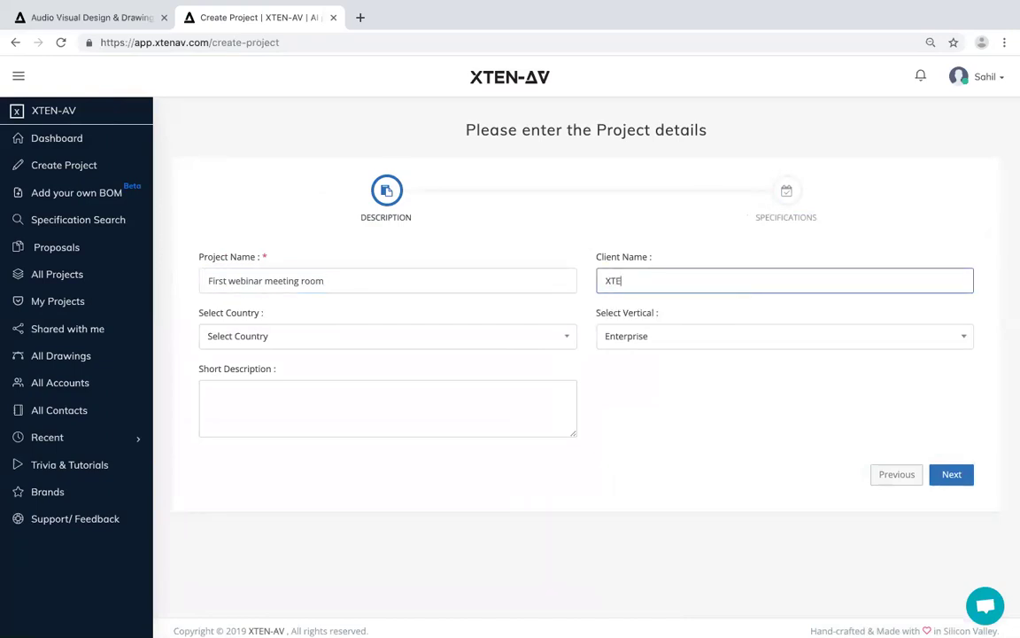
{"action": "type", "text": "N-AV"}
Set the project's country to United States and its vertical to Enterprise, and continue to the specifications without a description.
{"action": "left_click", "coordinate": [496, 335]}
{"action": "left_click", "coordinate": [430, 409]}
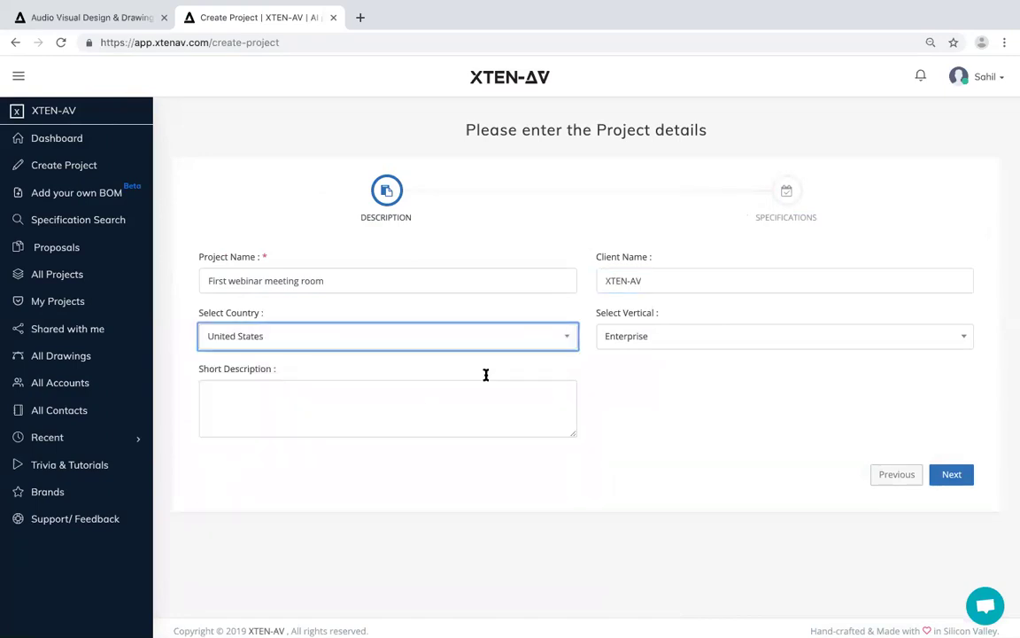
{"action": "left_click", "coordinate": [642, 342]}
{"action": "left_click", "coordinate": [629, 385]}
{"action": "left_click", "coordinate": [473, 411]}
{"action": "left_click", "coordinate": [954, 474]}
Set the project budget to USD 100,000 and the stage to Initial Briefing.
{"action": "left_click", "coordinate": [358, 277]}
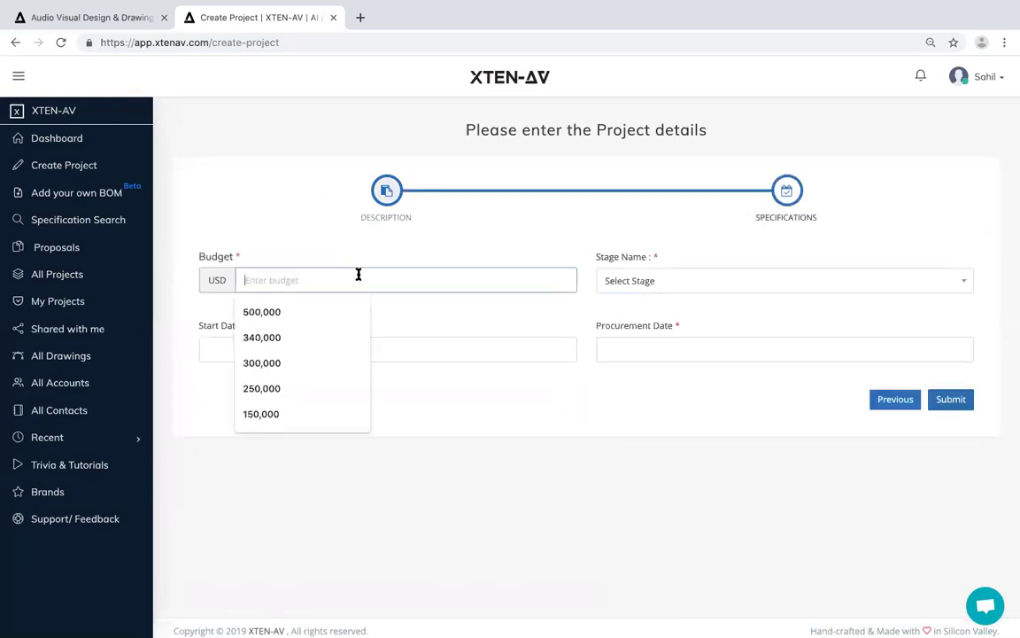
{"action": "type", "text": "100,000"}
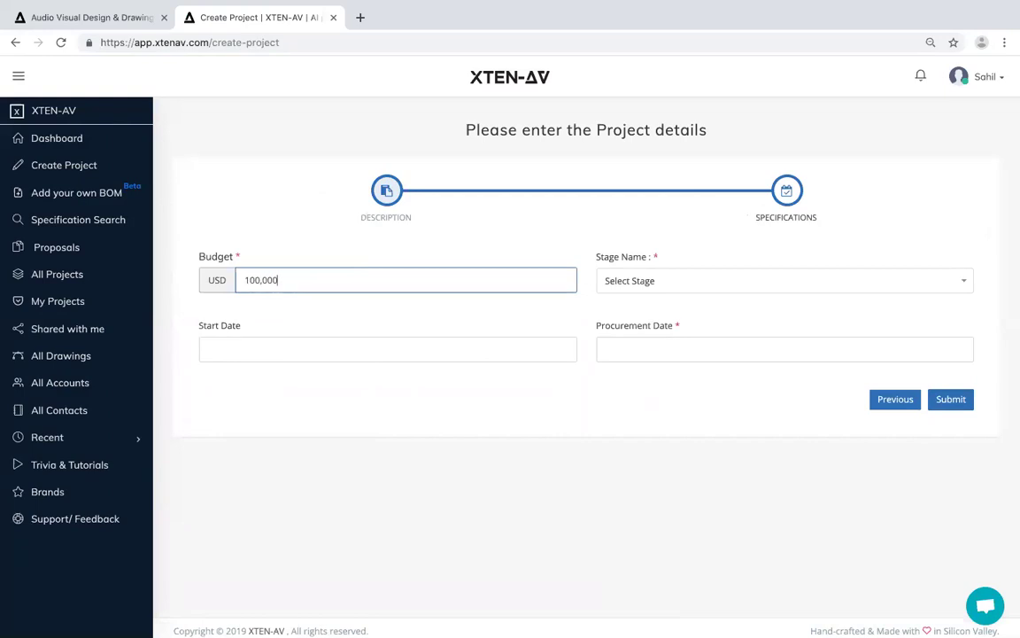
{"action": "left_click", "coordinate": [685, 281]}
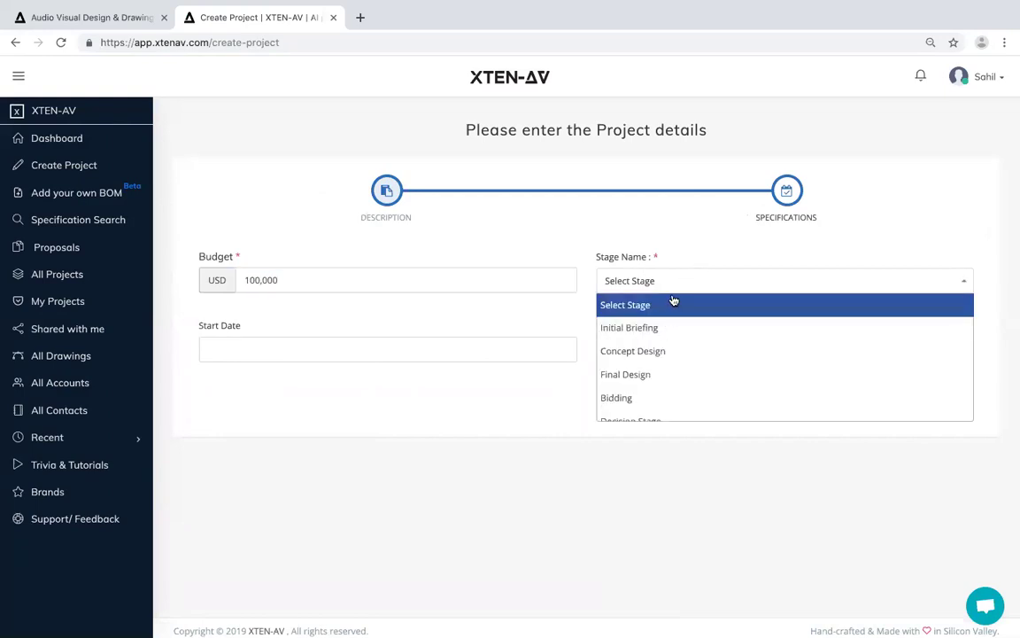
{"action": "left_click", "coordinate": [661, 330]}
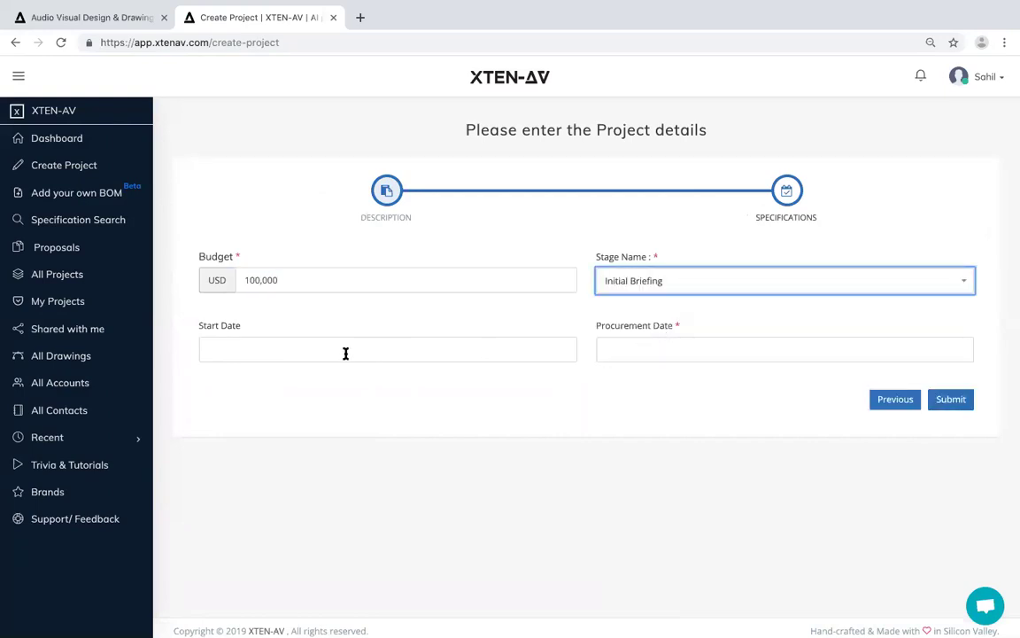
Set the start date to 07/02/2019 and the procurement date to July 13, 2019, and submit the project.
{"action": "left_click", "coordinate": [346, 354]}
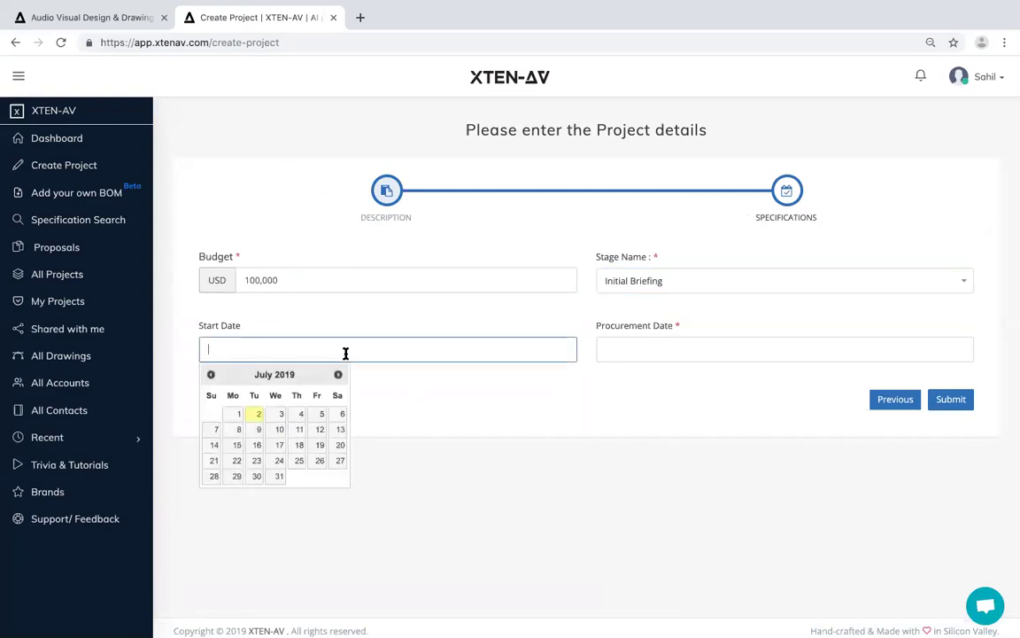
{"action": "left_click", "coordinate": [257, 414]}
{"action": "left_click", "coordinate": [659, 357]}
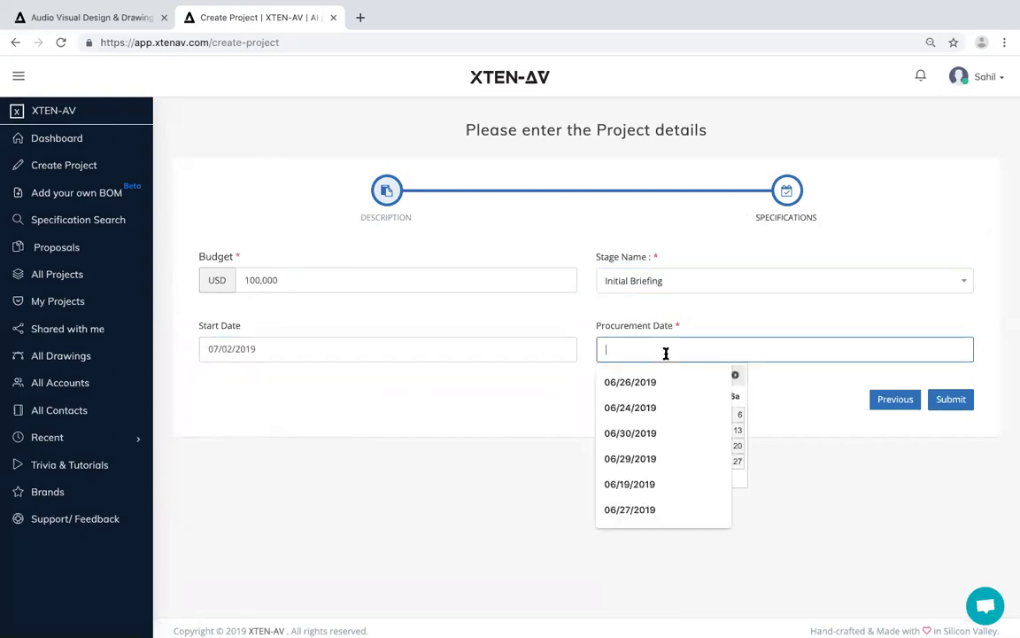
{"action": "left_click", "coordinate": [739, 431]}
{"action": "left_click", "coordinate": [951, 400]}
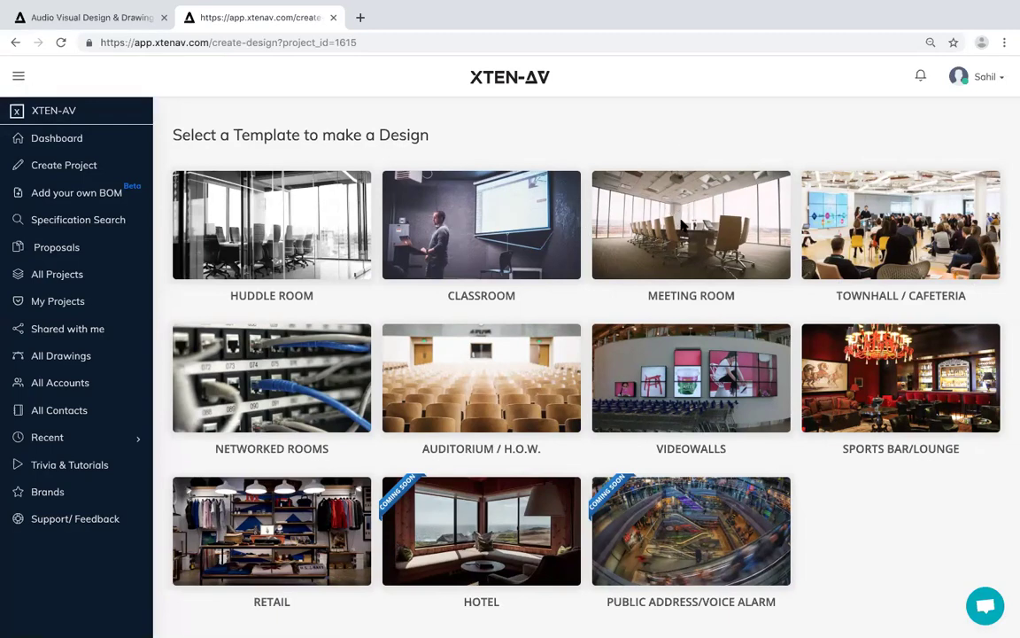
Create a design named "First Web meeting" from the Meeting Room template with a quantity of 4, using the Answer Questionnaire method.
{"action": "left_click", "coordinate": [684, 226]}
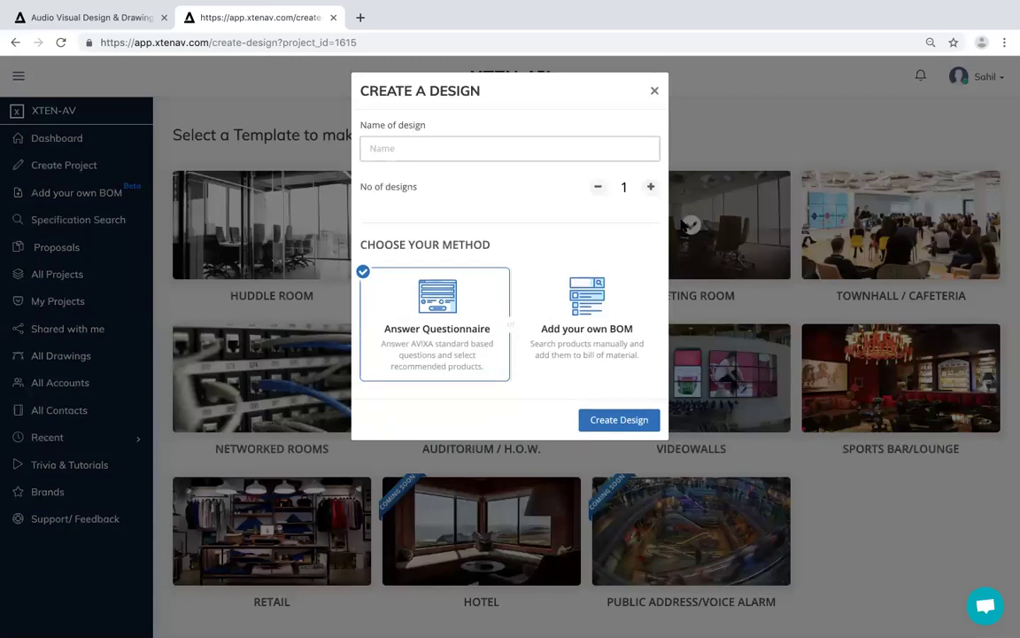
{"action": "left_click", "coordinate": [428, 148]}
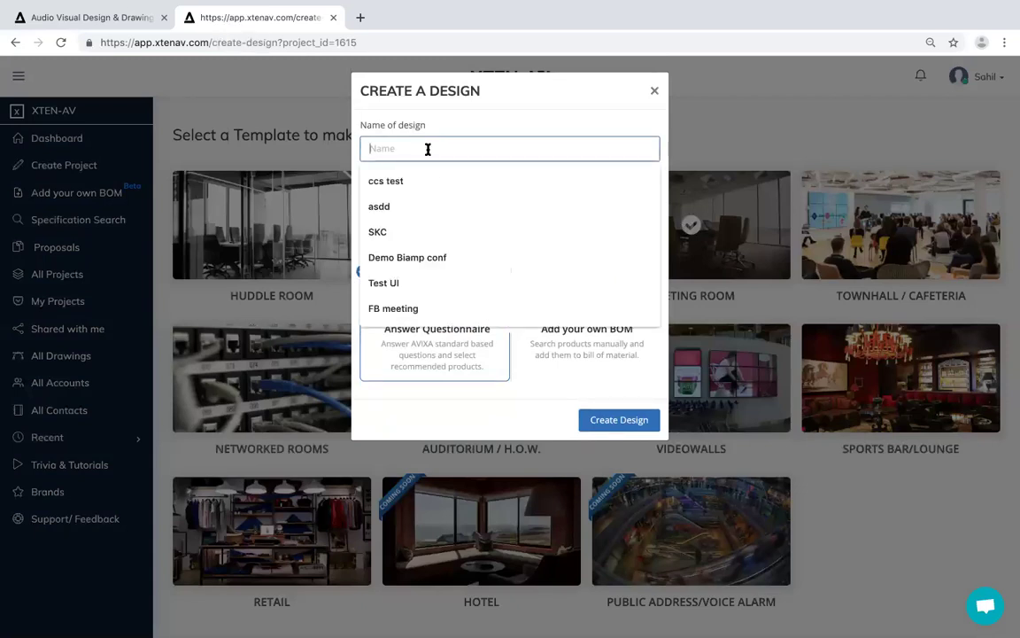
{"action": "type", "text": "First Web meeting"}
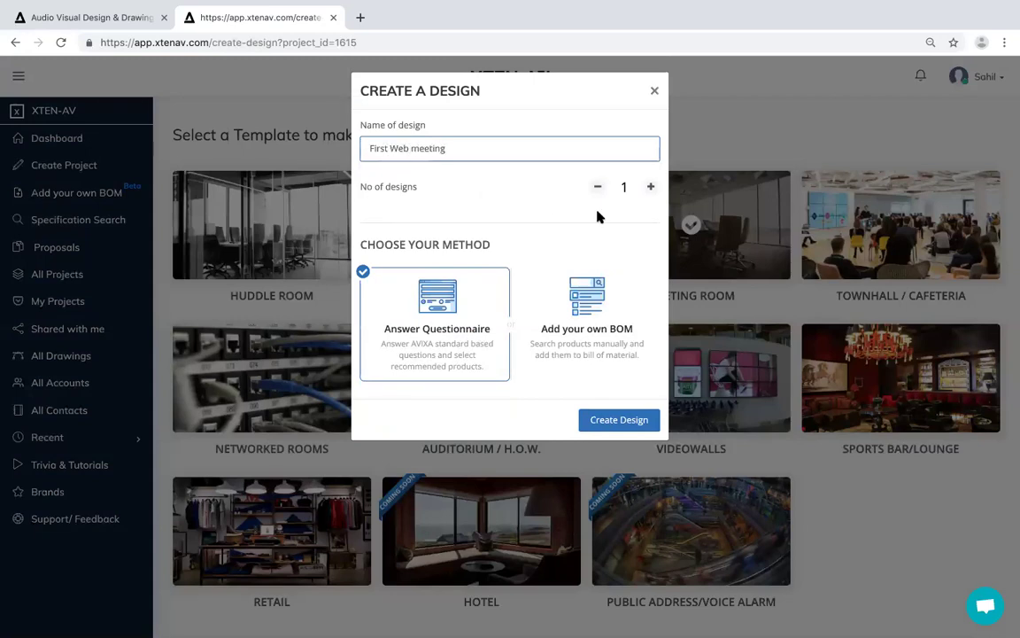
{"action": "left_click", "coordinate": [650, 187]}
{"action": "left_click", "coordinate": [650, 187]}
{"action": "left_click", "coordinate": [650, 187]}
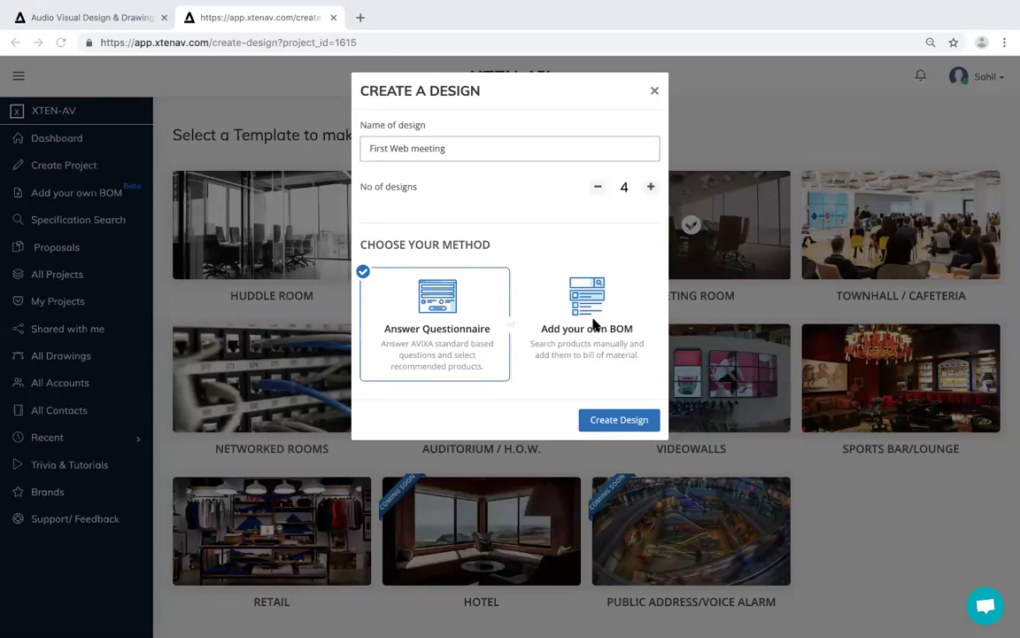
{"action": "left_click", "coordinate": [620, 420]}
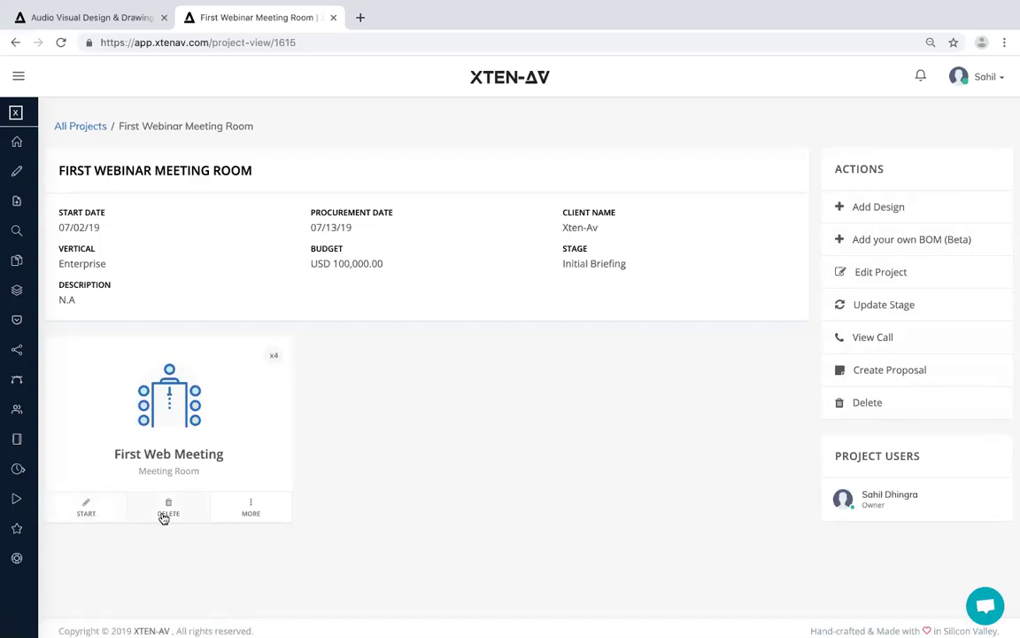
Check the First Web Meeting design's additional options and start its questionnaire.
{"action": "left_click", "coordinate": [250, 512]}
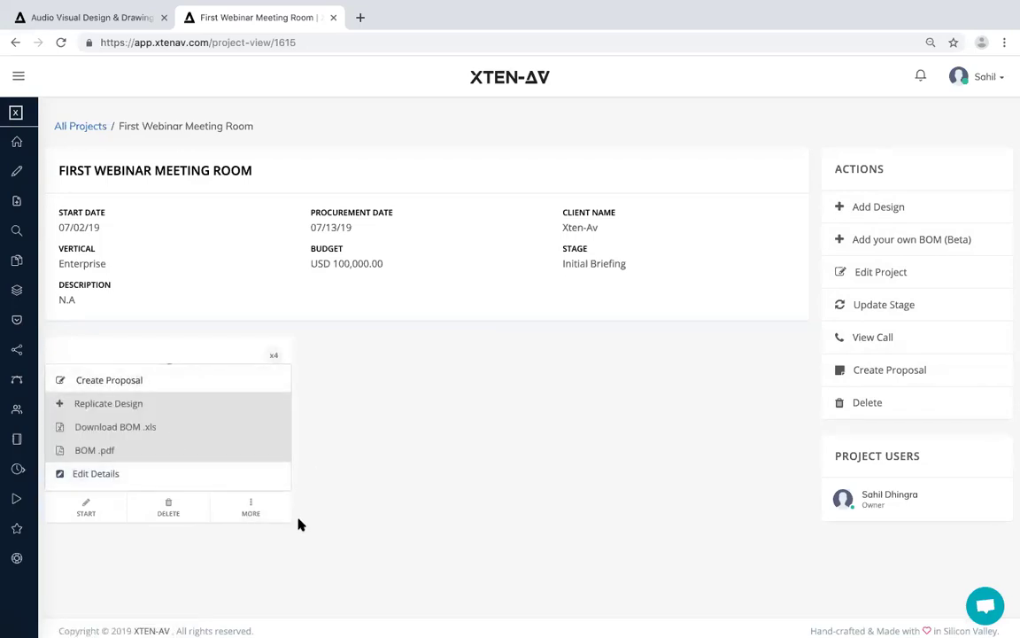
{"action": "left_click", "coordinate": [246, 506]}
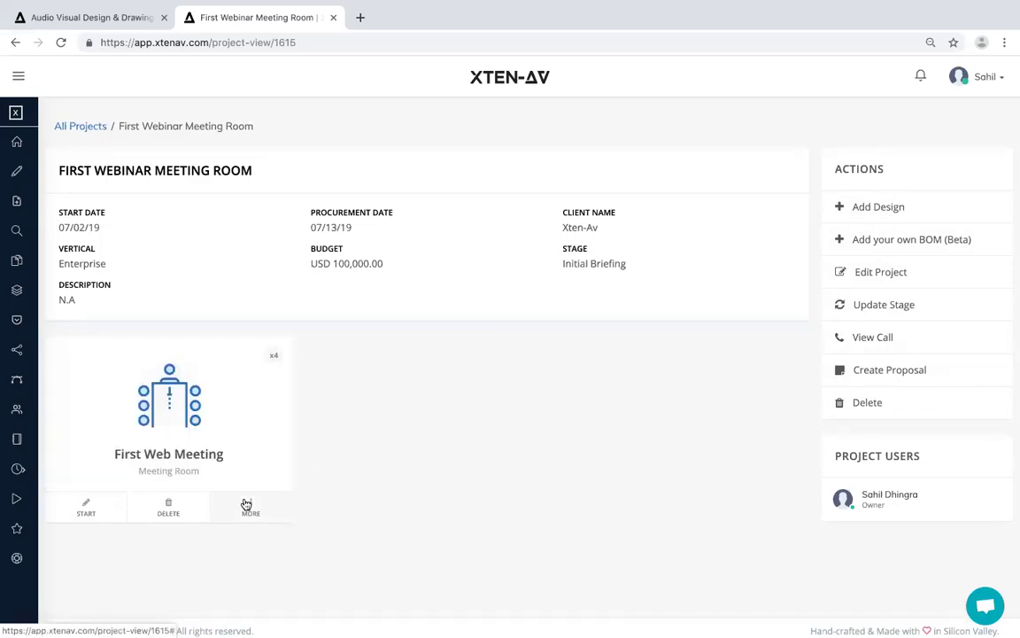
{"action": "left_click", "coordinate": [88, 510]}
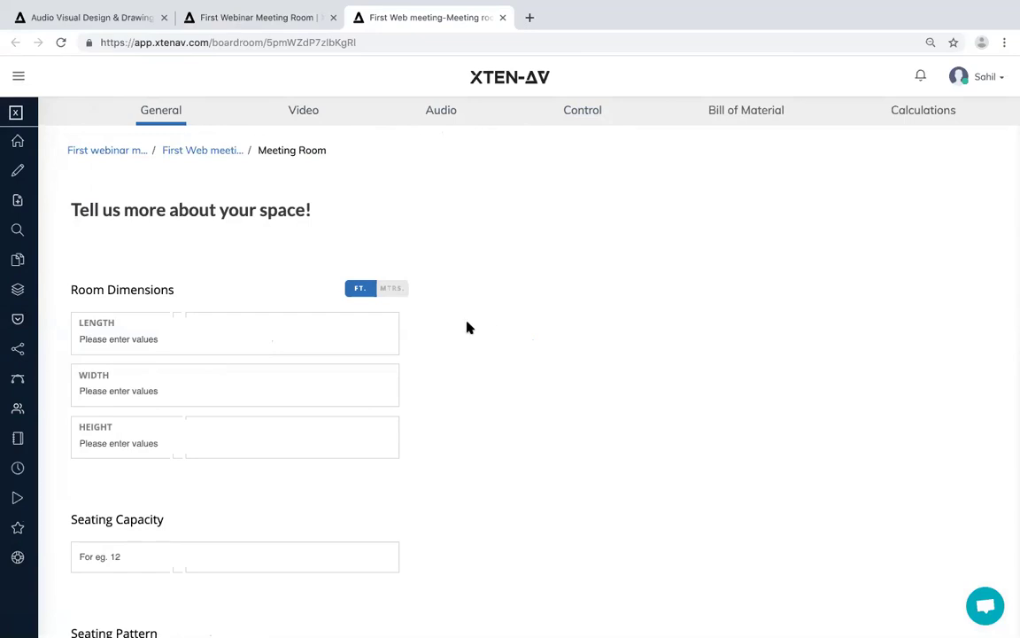
Set the room dimensions to a length of 30 ft, a width of 20 ft and a height of 12 ft.
{"action": "scroll", "coordinate": [468, 328], "scroll_direction": "down", "scroll_amount": 1}
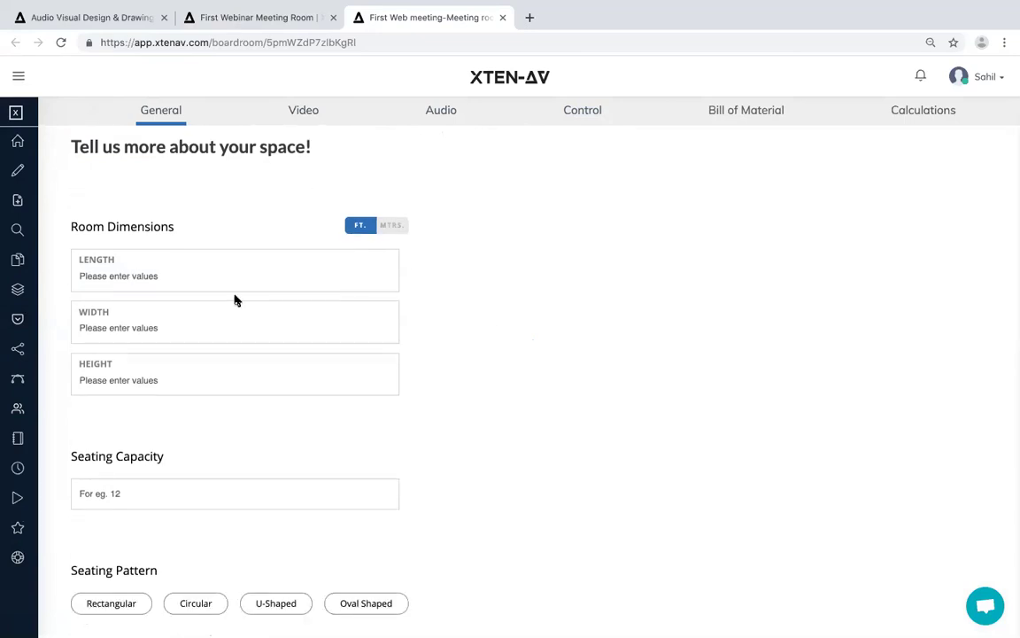
{"action": "scroll", "coordinate": [226, 292], "scroll_direction": "up", "scroll_amount": 1}
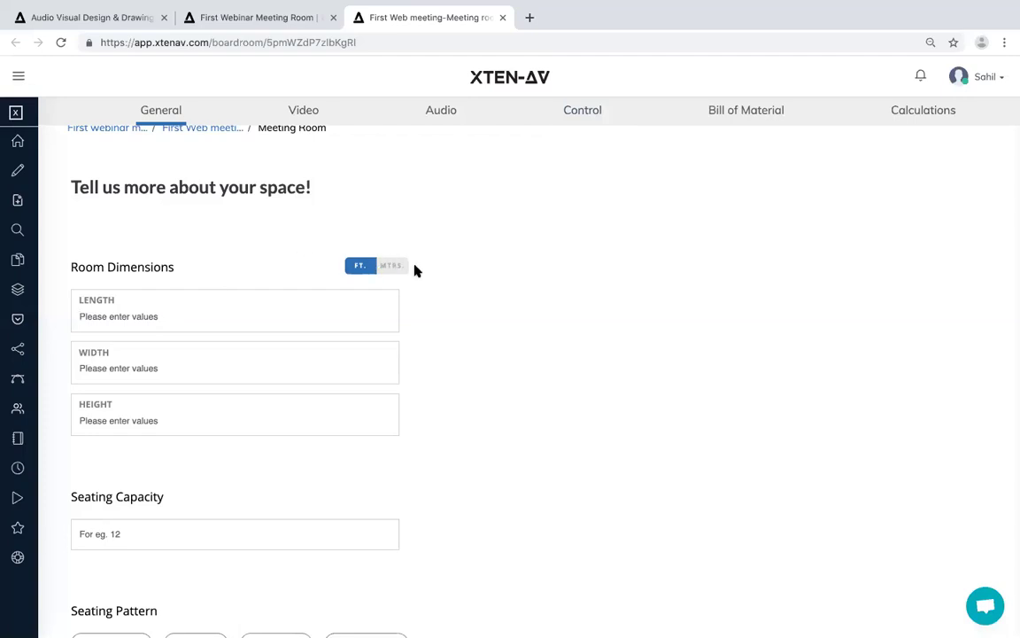
{"action": "left_click", "coordinate": [107, 306]}
{"action": "type", "text": "30"}
{"action": "key", "text": "Tab"}
{"action": "type", "text": "20"}
{"action": "key", "text": "Tab"}
{"action": "type", "text": "12"}
Set the seating capacity to 10 and choose the Rectangular seating pattern.
{"action": "scroll", "coordinate": [173, 363], "scroll_direction": "down", "scroll_amount": 3}
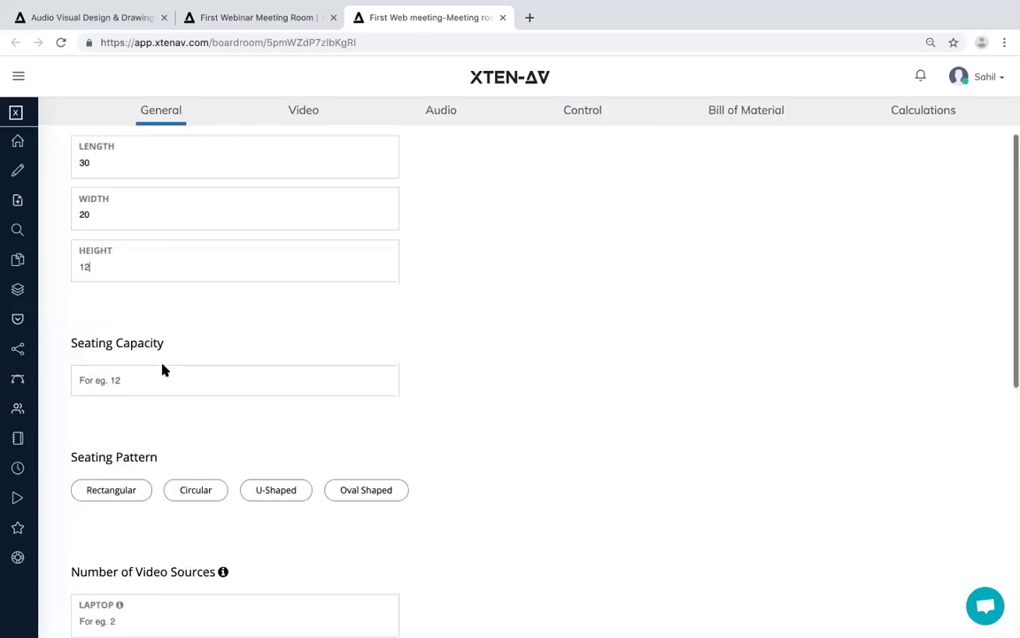
{"action": "left_click", "coordinate": [130, 372]}
{"action": "type", "text": "10"}
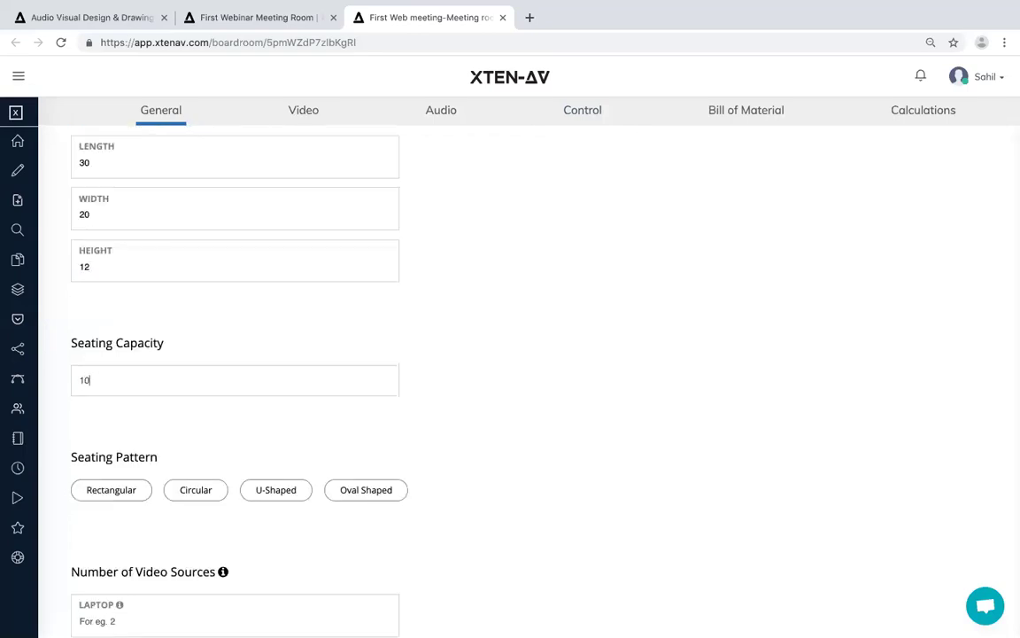
{"action": "scroll", "coordinate": [140, 376], "scroll_direction": "down", "scroll_amount": 3}
{"action": "left_click", "coordinate": [128, 324]}
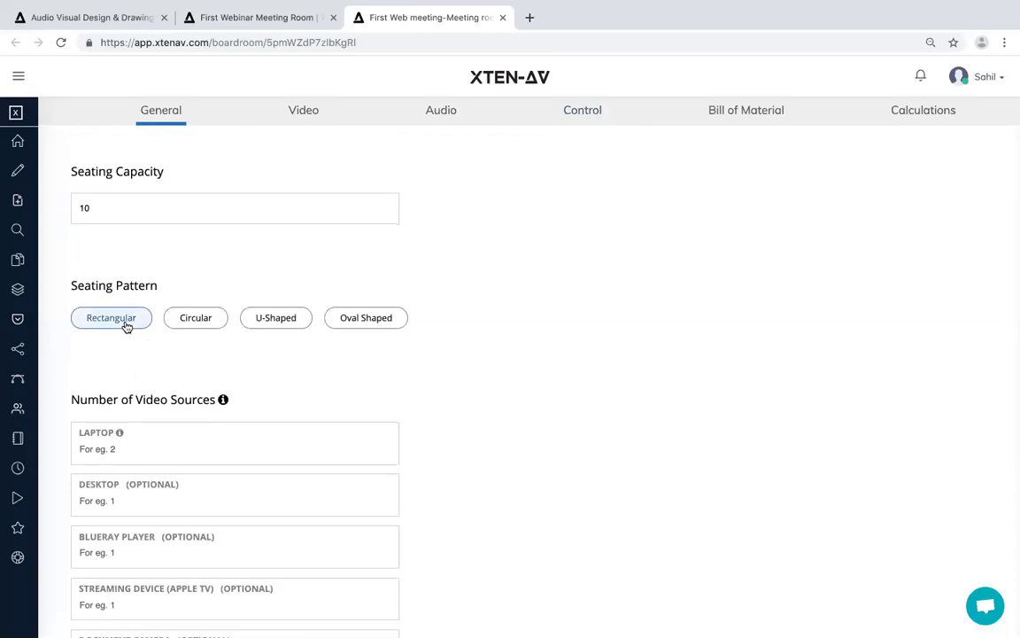
Set the video sources to 2 laptops, 1 desktop, 1 Blueray player, 1 streaming device and 1 document camera.
{"action": "scroll", "coordinate": [395, 310], "scroll_direction": "down", "scroll_amount": 4}
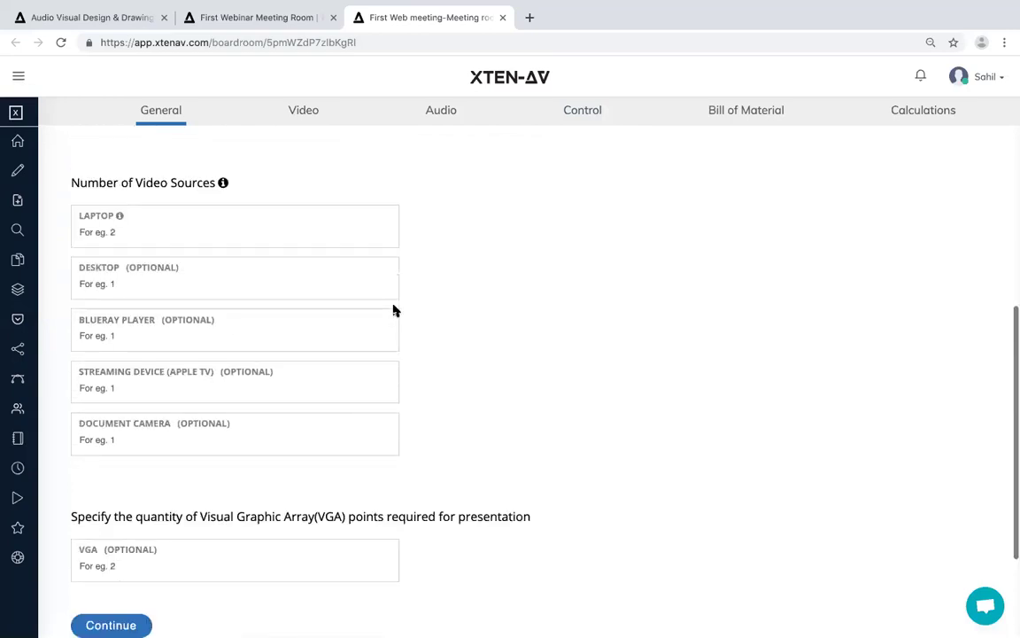
{"action": "left_click", "coordinate": [129, 204]}
{"action": "type", "text": "2"}
{"action": "key", "text": "Tab"}
{"action": "type", "text": "1"}
{"action": "key", "text": "Tab"}
{"action": "type", "text": "1"}
{"action": "key", "text": "Tab"}
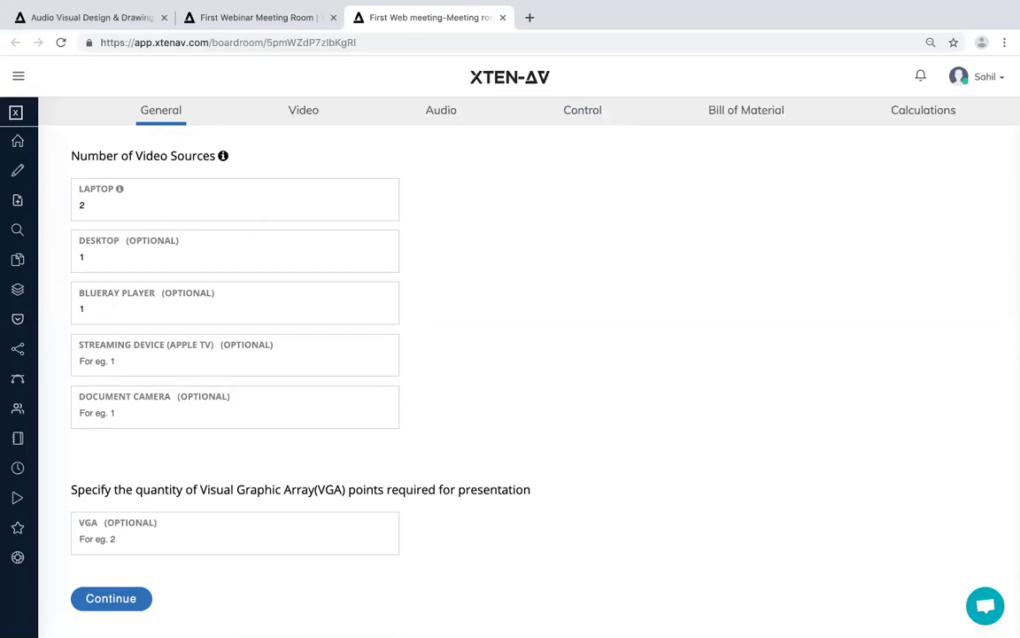
{"action": "type", "text": "1"}
{"action": "key", "text": "Tab"}
{"action": "type", "text": "1"}
Set the VGA points required for presentation to 1 and continue to the video questions.
{"action": "scroll", "coordinate": [257, 310], "scroll_direction": "down", "scroll_amount": 2}
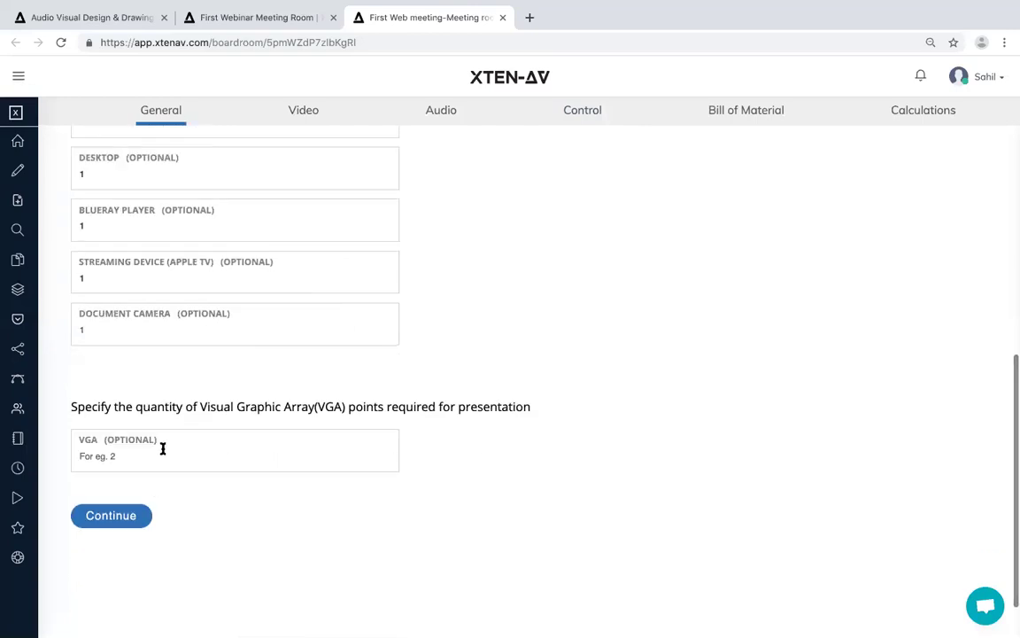
{"action": "left_click", "coordinate": [131, 455]}
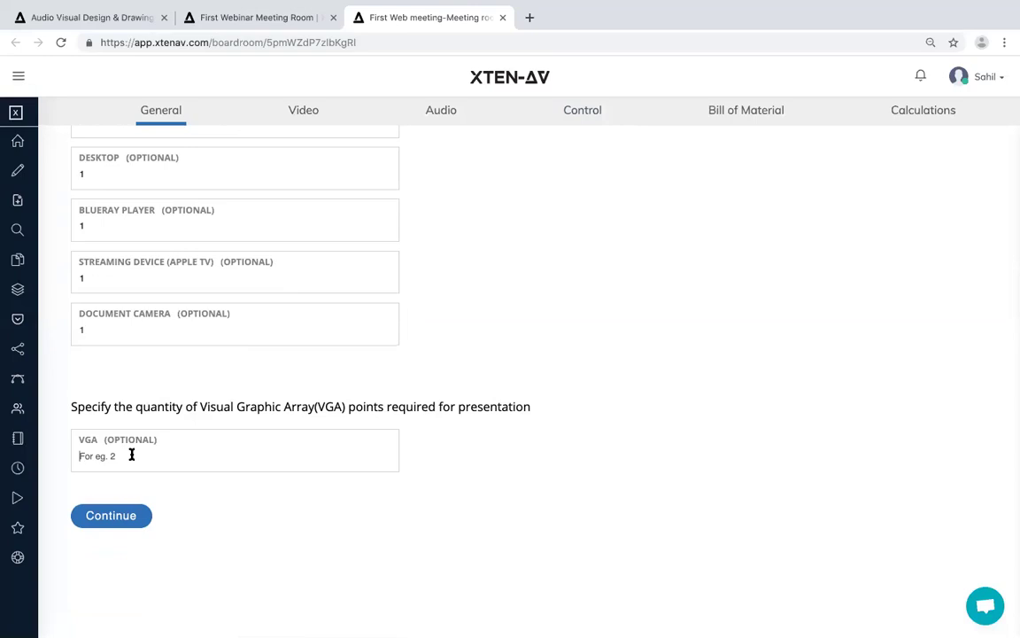
{"action": "type", "text": "1"}
{"action": "left_click", "coordinate": [108, 520]}
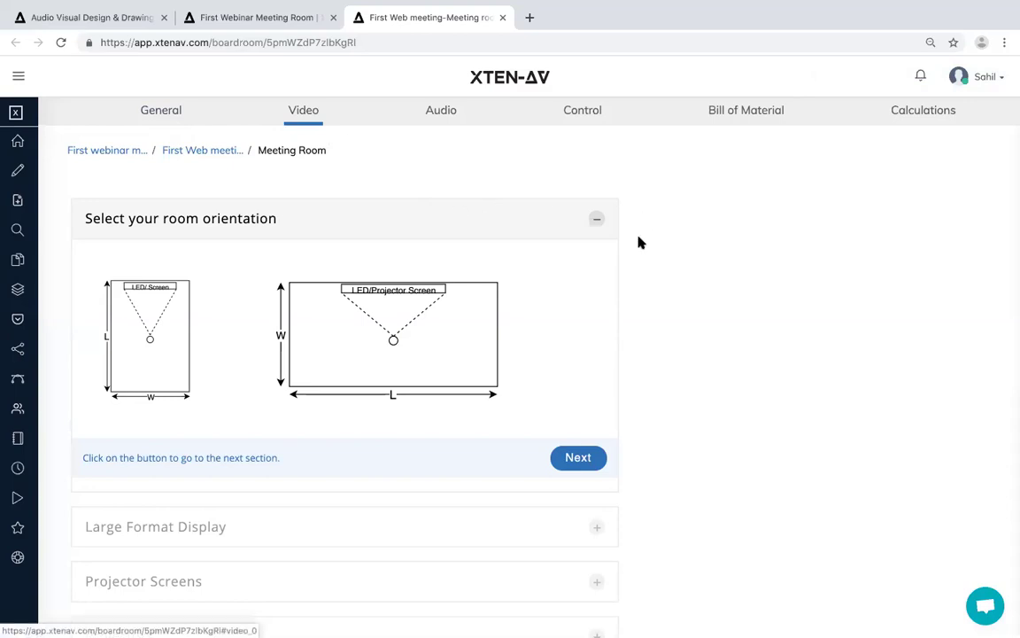
Choose the room orientation with the screen on the short wall (width side) and continue to the Large Format Display section.
{"action": "scroll", "coordinate": [490, 359], "scroll_direction": "down", "scroll_amount": 2}
{"action": "scroll", "coordinate": [483, 478], "scroll_direction": "down", "scroll_amount": 2}
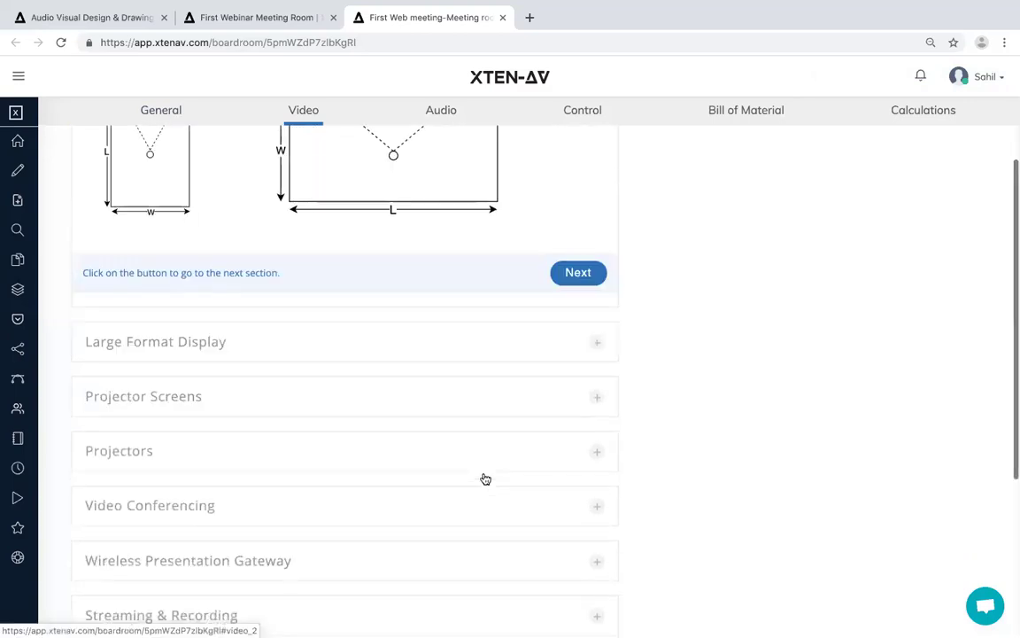
{"action": "scroll", "coordinate": [538, 287], "scroll_direction": "down", "scroll_amount": 1}
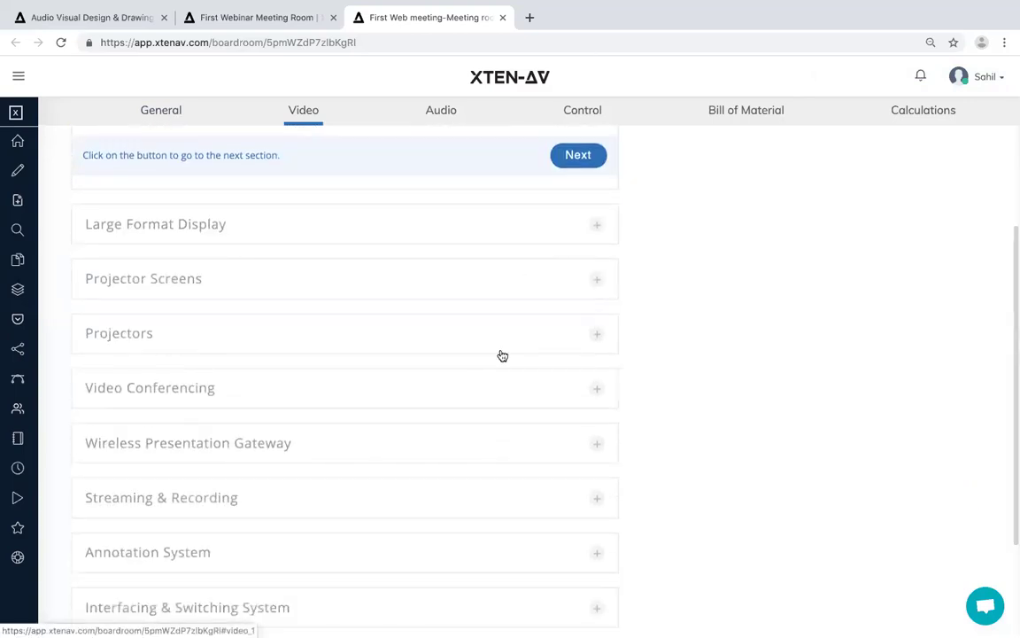
{"action": "scroll", "coordinate": [500, 293], "scroll_direction": "up", "scroll_amount": 4}
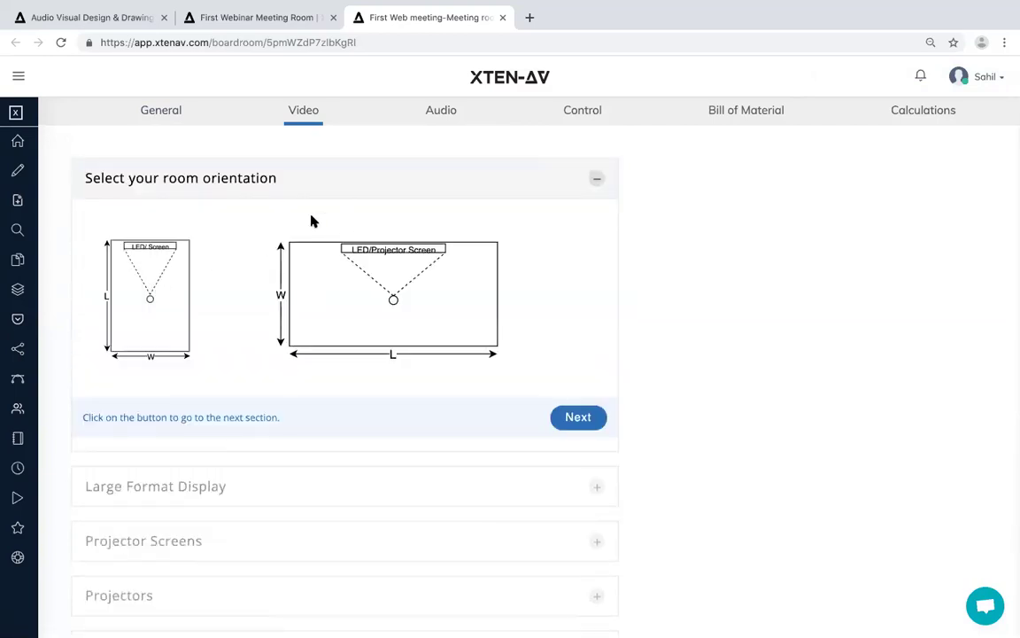
{"action": "left_click", "coordinate": [169, 283]}
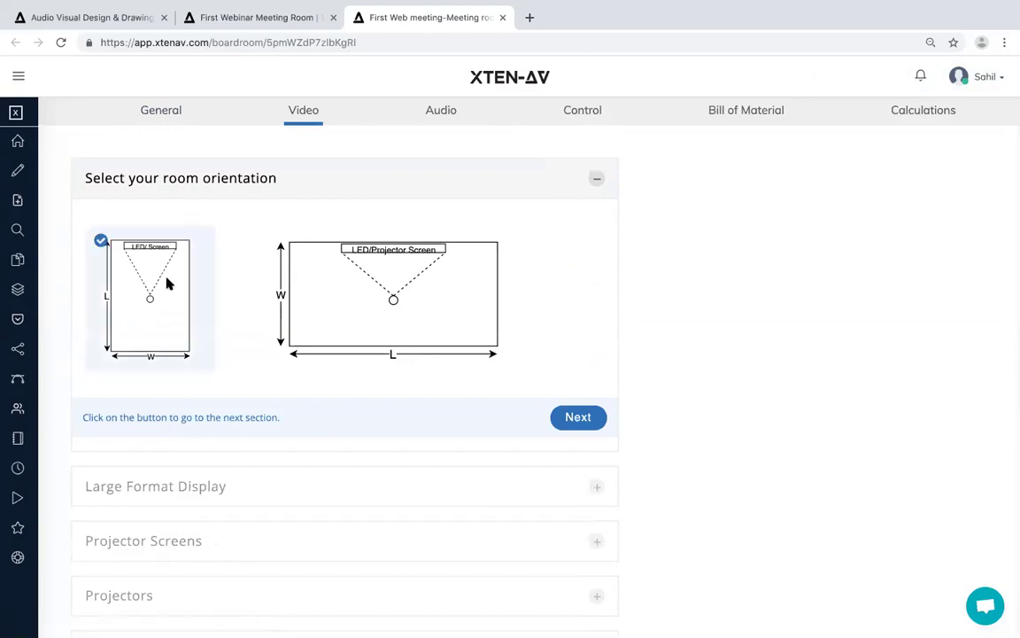
{"action": "left_click", "coordinate": [601, 420]}
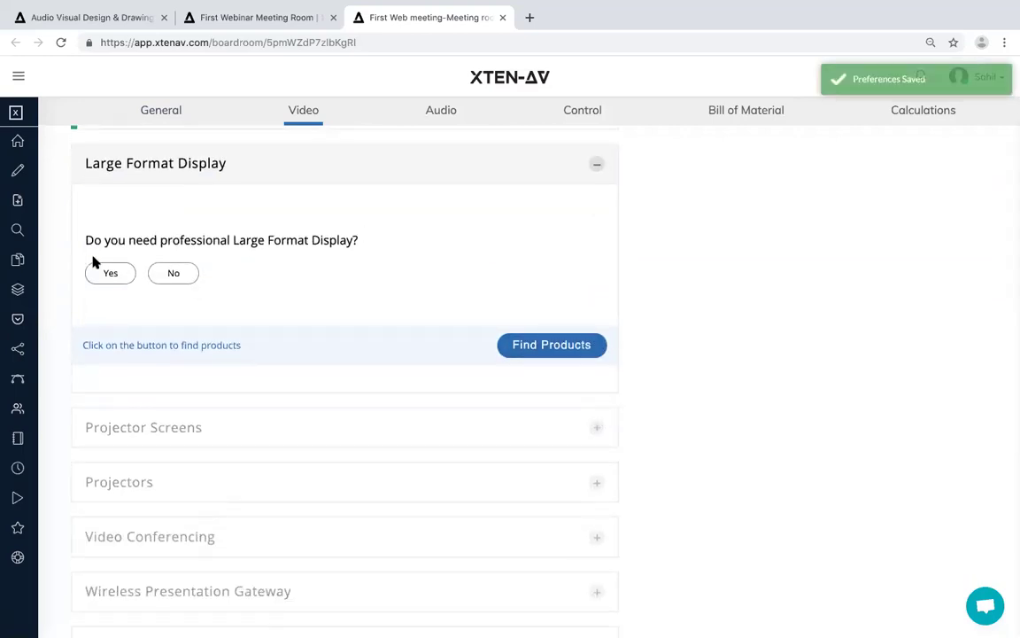
Answer Yes to needing a professional Large Format Display and read the explanations of the display purposes.
{"action": "left_click", "coordinate": [119, 274]}
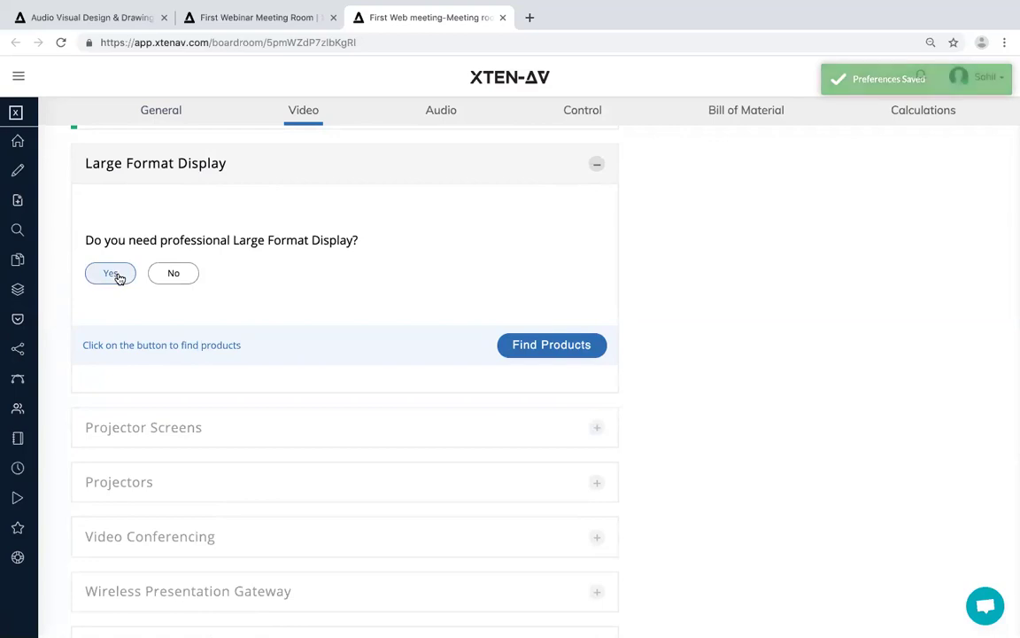
{"action": "scroll", "coordinate": [119, 278], "scroll_direction": "down", "scroll_amount": 2}
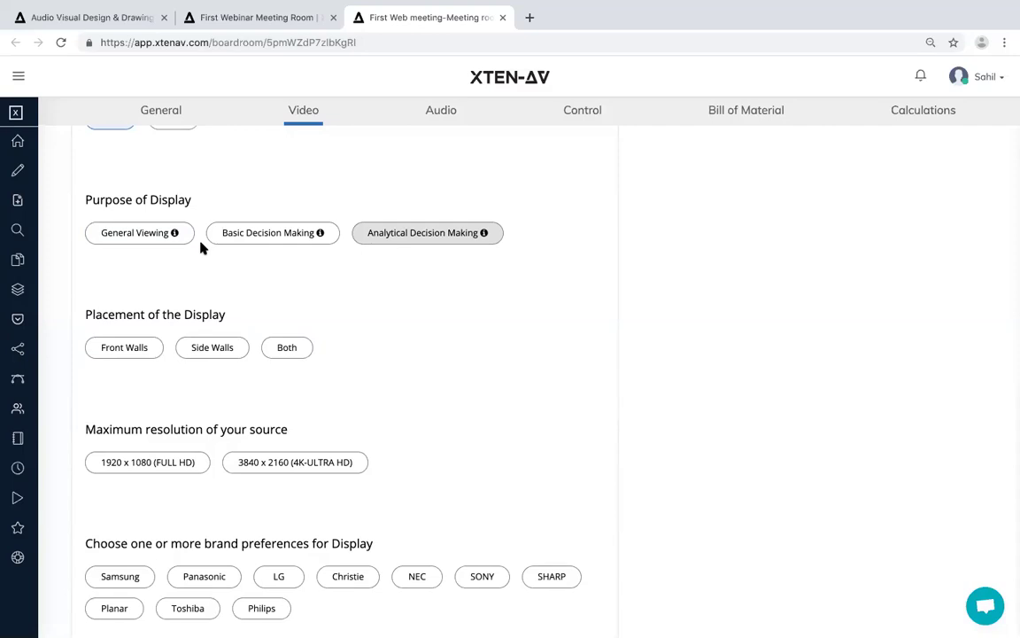
{"action": "mouse_move", "coordinate": [175, 235]}
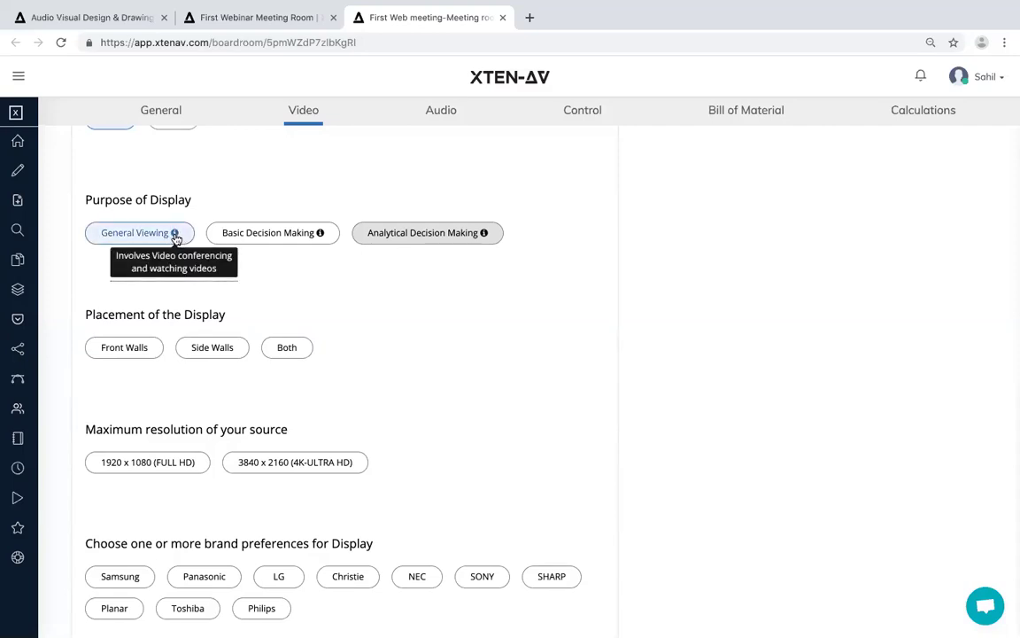
{"action": "left_click", "coordinate": [319, 234]}
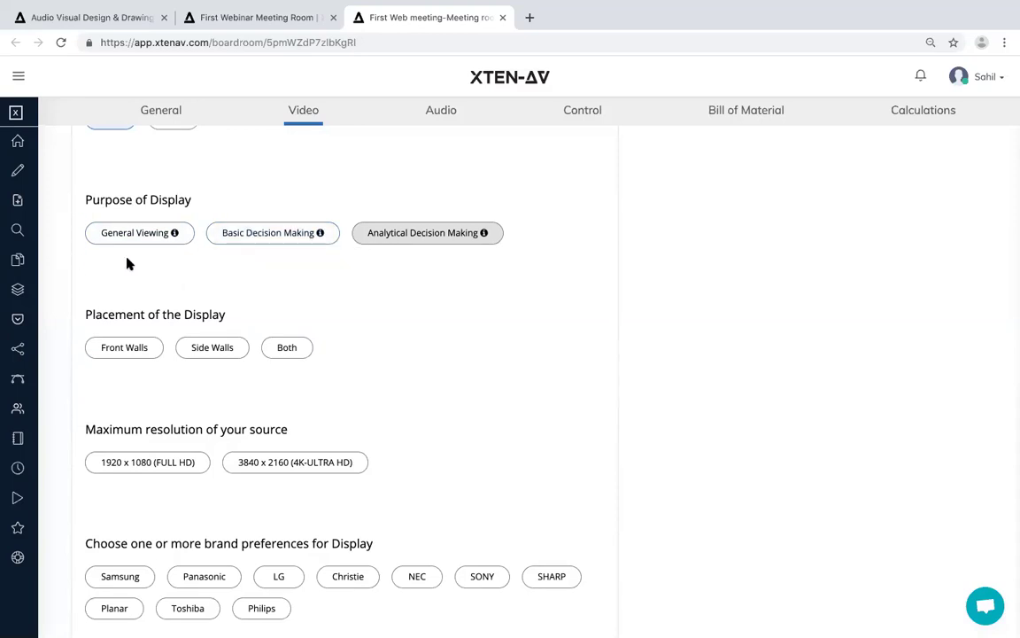
{"action": "mouse_move", "coordinate": [175, 236]}
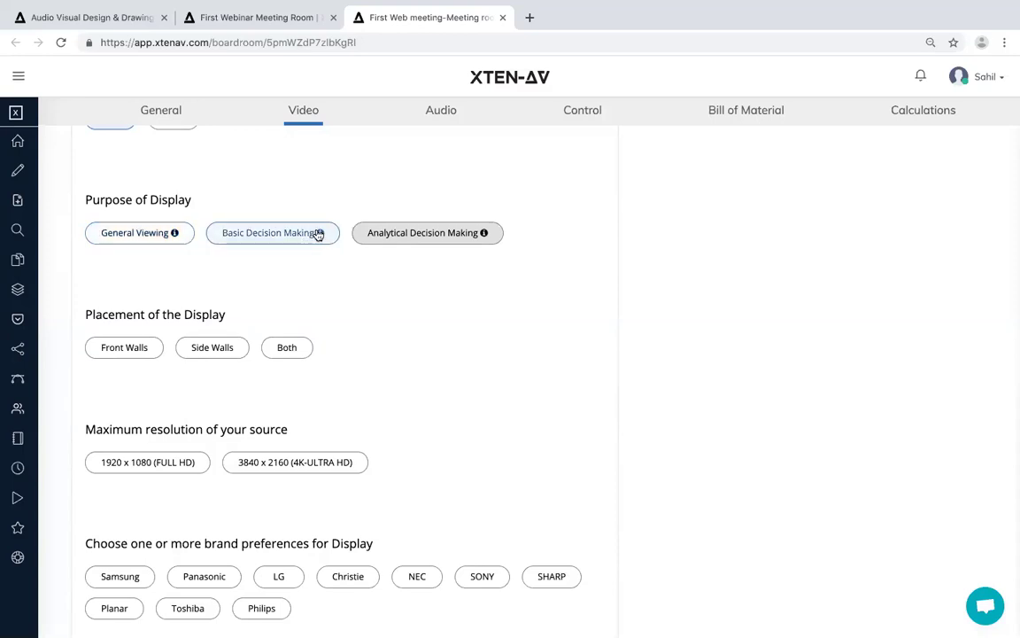
{"action": "mouse_move", "coordinate": [321, 235]}
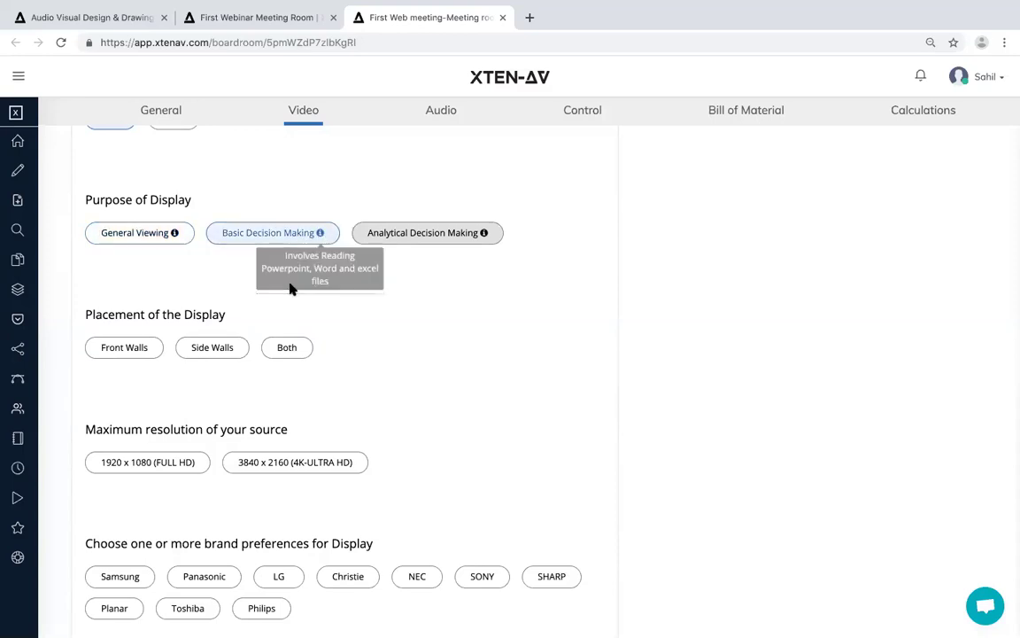
{"action": "scroll", "coordinate": [289, 290], "scroll_direction": "up", "scroll_amount": 3}
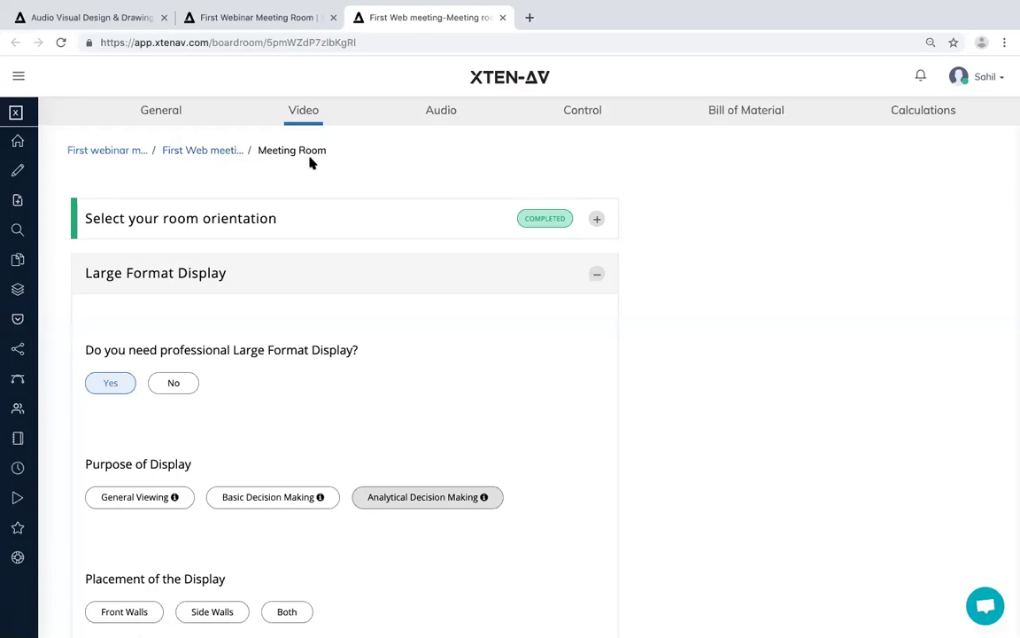
{"action": "scroll", "coordinate": [345, 303], "scroll_direction": "down", "scroll_amount": 2}
{"action": "scroll", "coordinate": [345, 303], "scroll_direction": "up", "scroll_amount": 2}
{"action": "scroll", "coordinate": [451, 384], "scroll_direction": "down", "scroll_amount": 3}
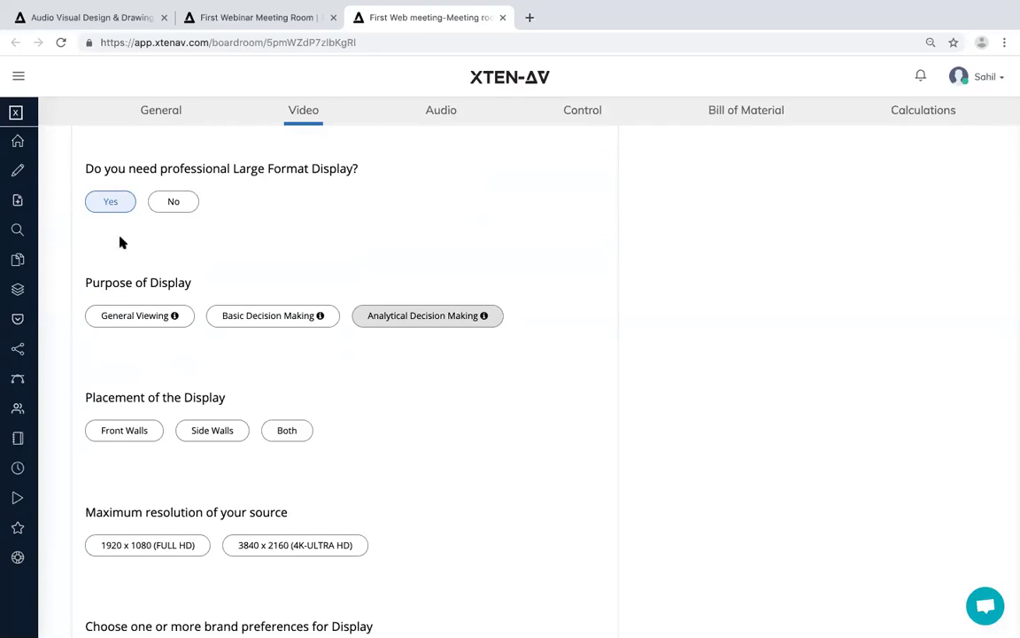
Set the display's purpose to General Viewing, its placement to Front Walls and the maximum source resolution to 3840 x 2160 (4K-Ultra HD).
{"action": "left_click", "coordinate": [139, 324]}
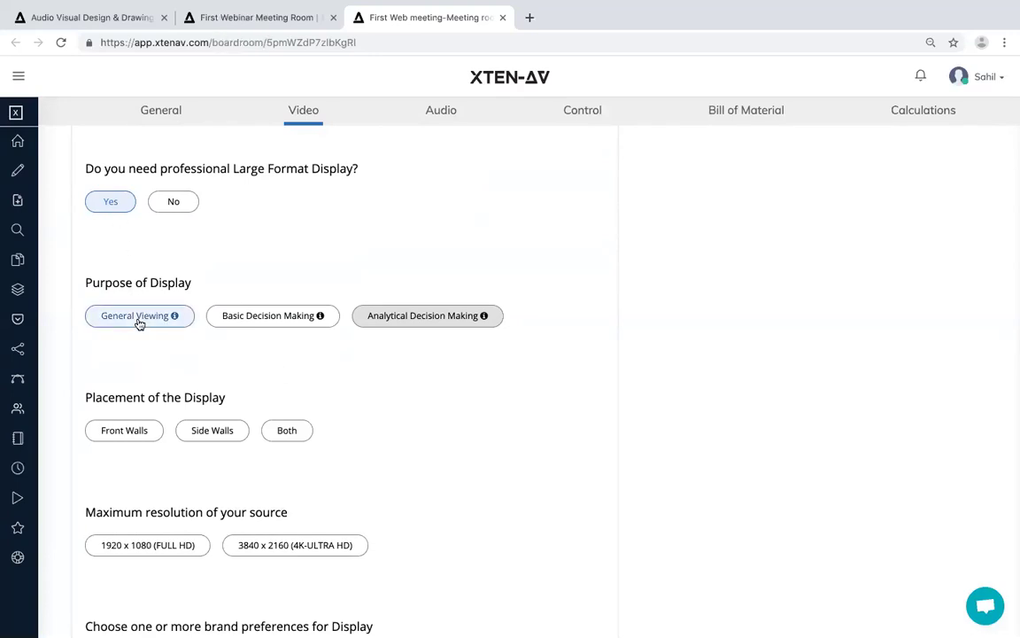
{"action": "left_click", "coordinate": [124, 217]}
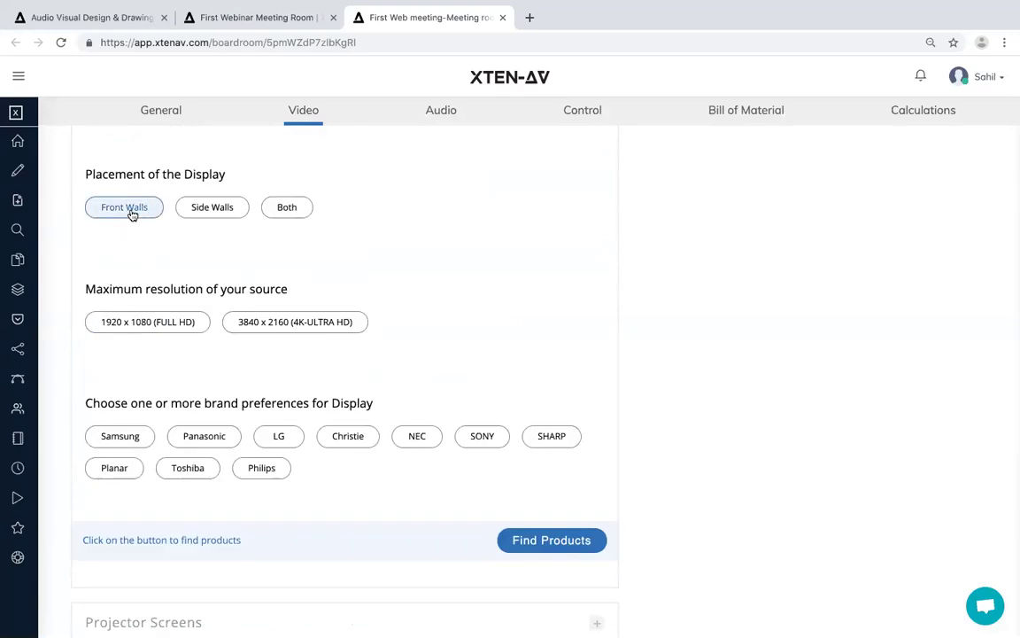
{"action": "left_click", "coordinate": [144, 209]}
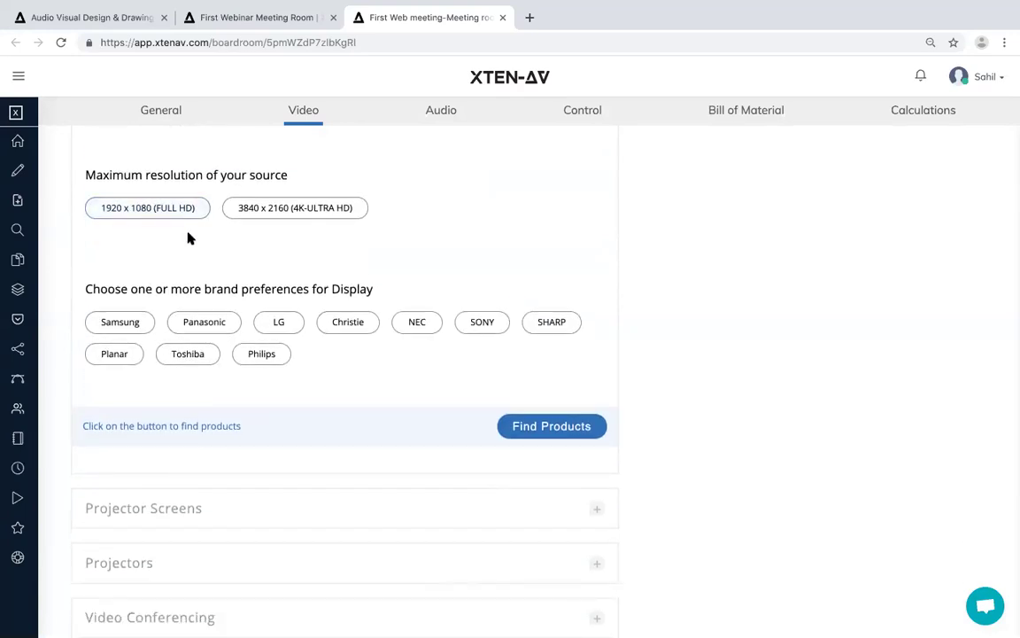
{"action": "left_click", "coordinate": [287, 211]}
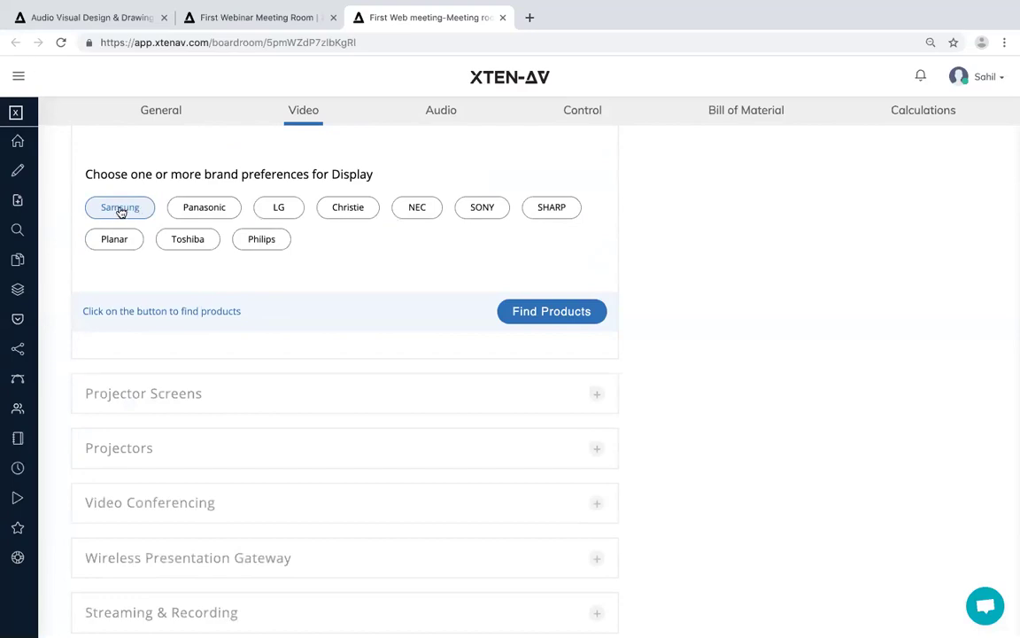
Choose Samsung, SONY and SHARP as the display brand preferences and find matching products.
{"action": "left_click", "coordinate": [130, 210]}
{"action": "left_click", "coordinate": [482, 210]}
{"action": "left_click", "coordinate": [558, 212]}
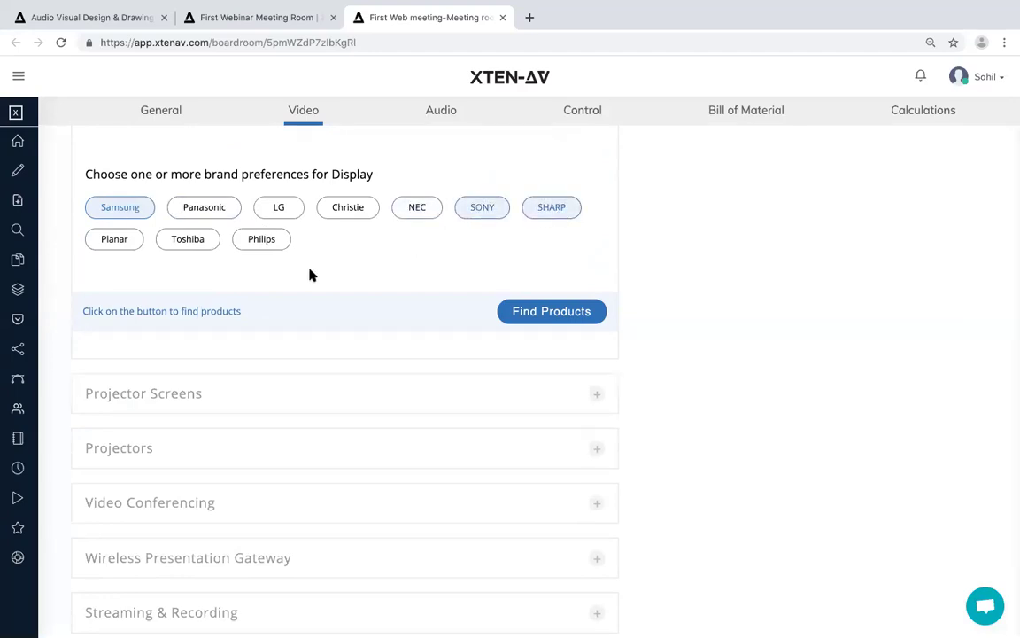
{"action": "left_click", "coordinate": [560, 319]}
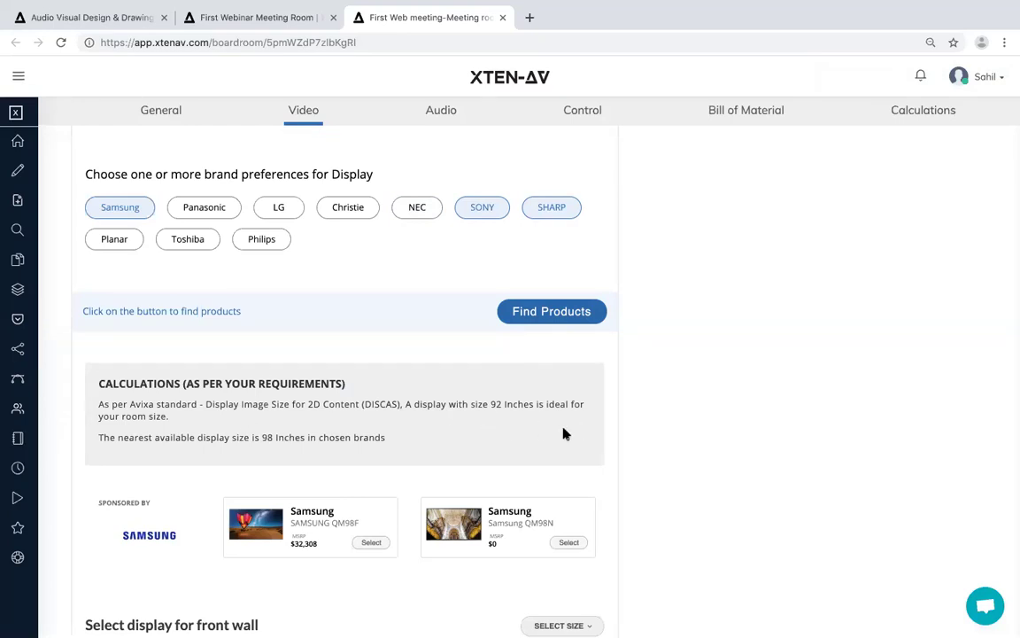
Review the display size calculation and the products suggested for the front wall.
{"action": "scroll", "coordinate": [668, 459], "scroll_direction": "down", "scroll_amount": 5}
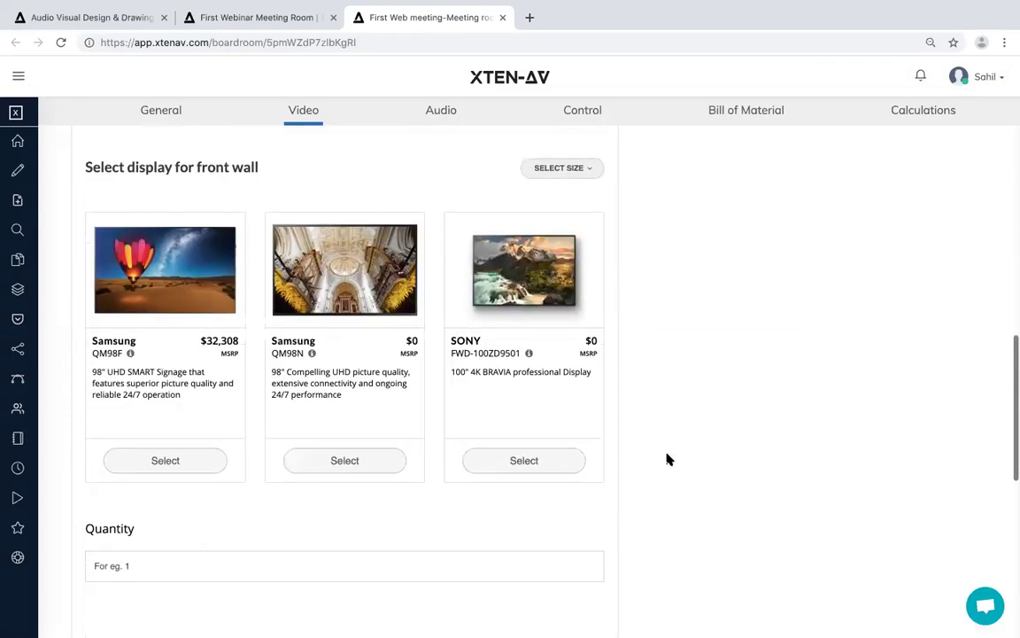
{"action": "scroll", "coordinate": [347, 487], "scroll_direction": "down", "scroll_amount": 1}
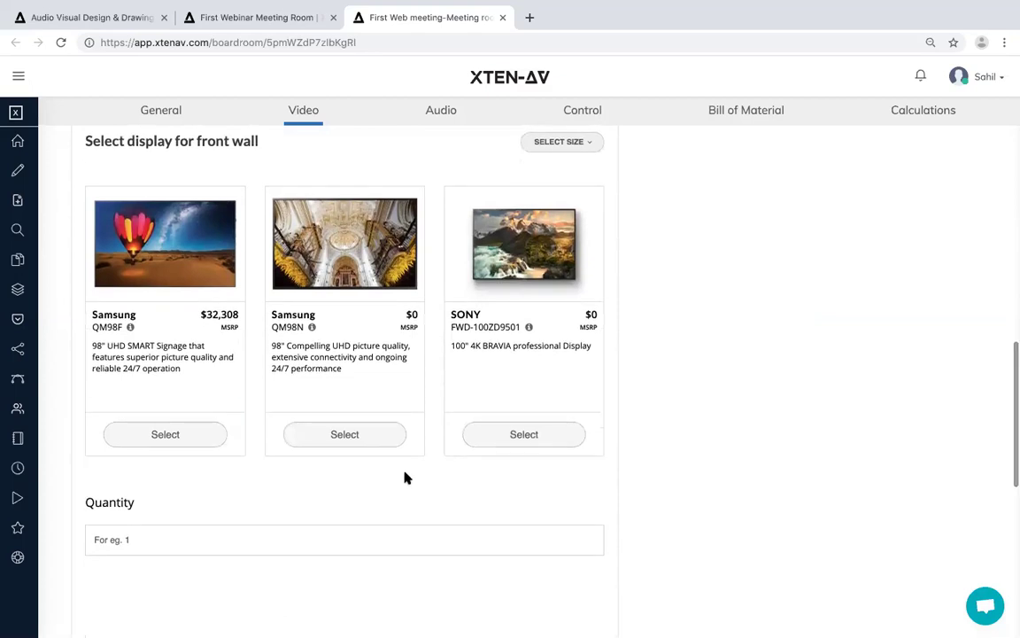
{"action": "scroll", "coordinate": [405, 478], "scroll_direction": "up", "scroll_amount": 1}
{"action": "scroll", "coordinate": [598, 399], "scroll_direction": "up", "scroll_amount": 2}
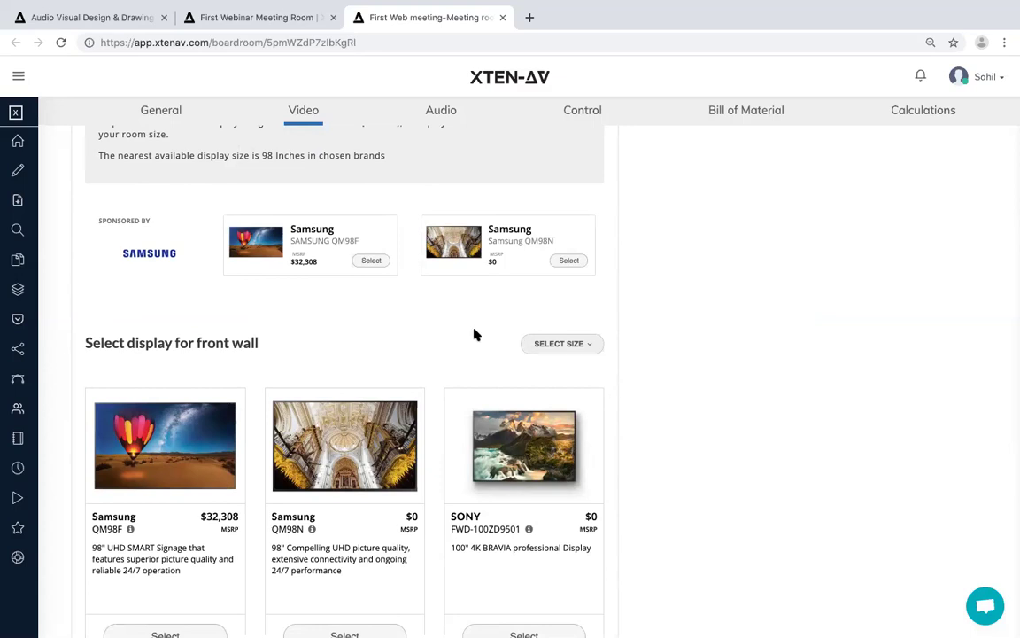
Filter the front wall displays to the 60-70 inch size and show more of the matching models.
{"action": "left_click", "coordinate": [577, 348]}
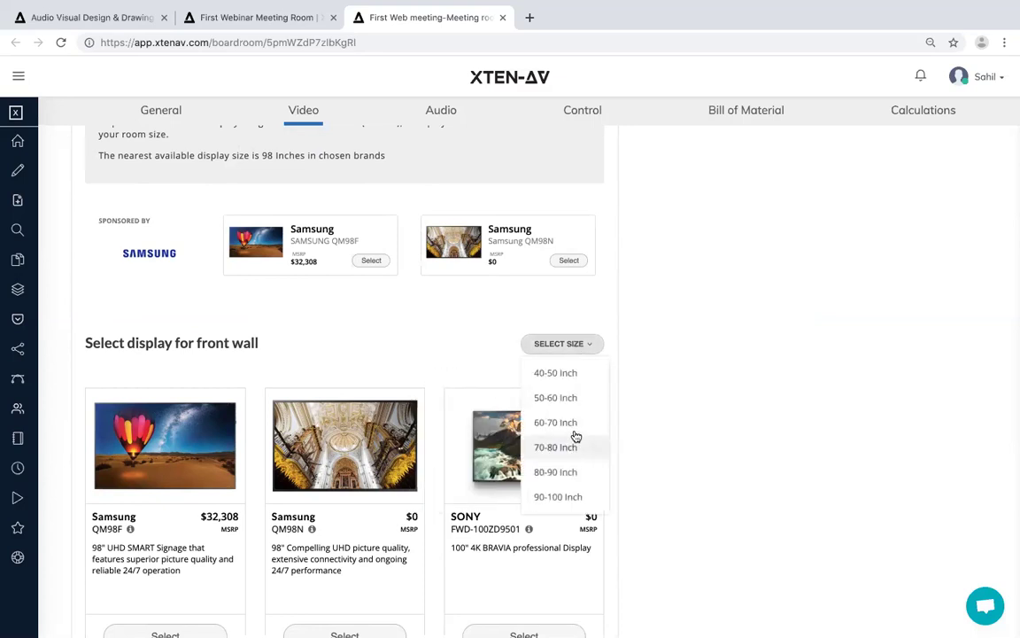
{"action": "left_click", "coordinate": [555, 423]}
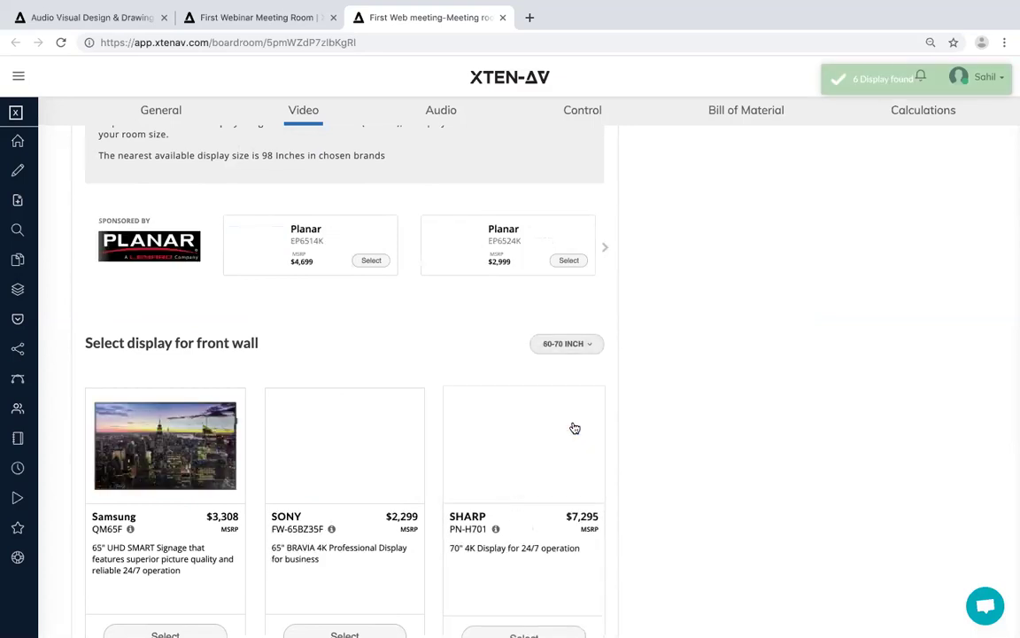
{"action": "scroll", "coordinate": [673, 400], "scroll_direction": "down", "scroll_amount": 2}
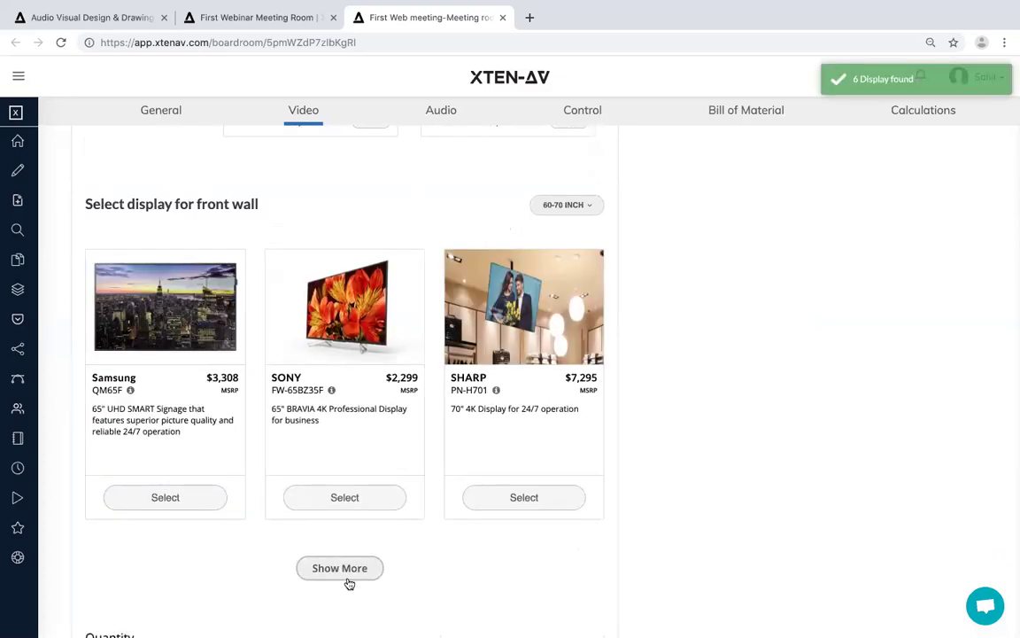
{"action": "left_click", "coordinate": [345, 573]}
{"action": "scroll", "coordinate": [376, 539], "scroll_direction": "down", "scroll_amount": 3}
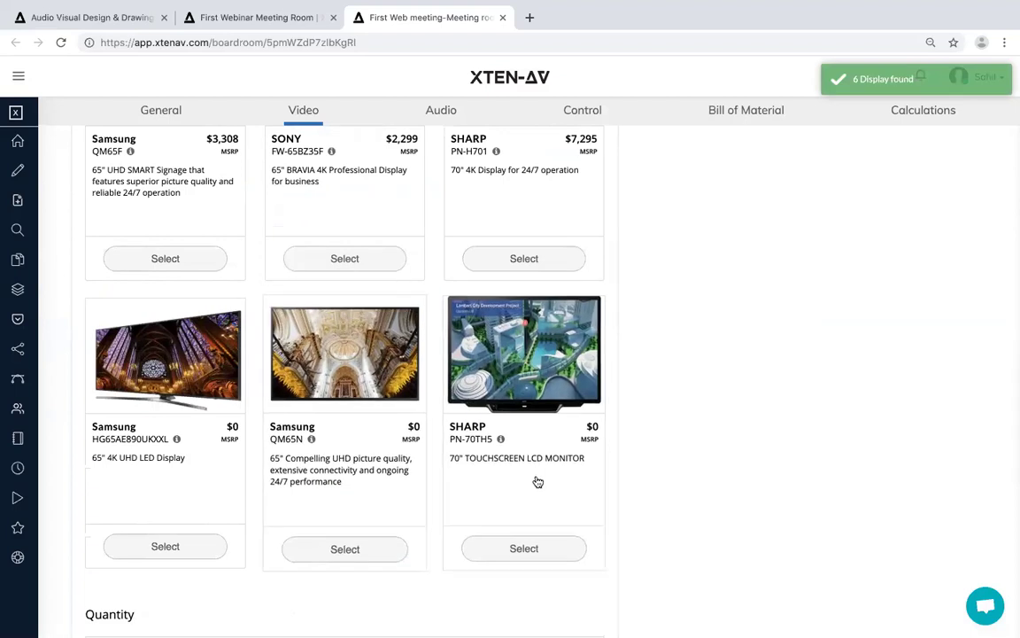
{"action": "scroll", "coordinate": [537, 480], "scroll_direction": "up", "scroll_amount": 2}
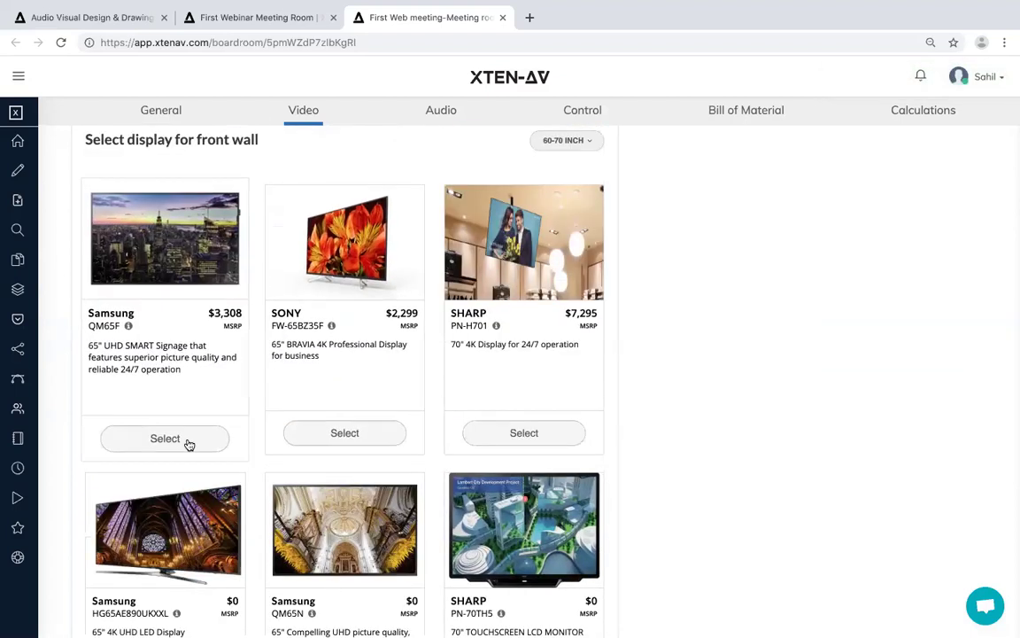
Select the Samsung QM65F display for the front wall with quantity 1 and add it to the bill of material.
{"action": "left_click", "coordinate": [187, 441]}
{"action": "scroll", "coordinate": [526, 433], "scroll_direction": "down", "scroll_amount": 5}
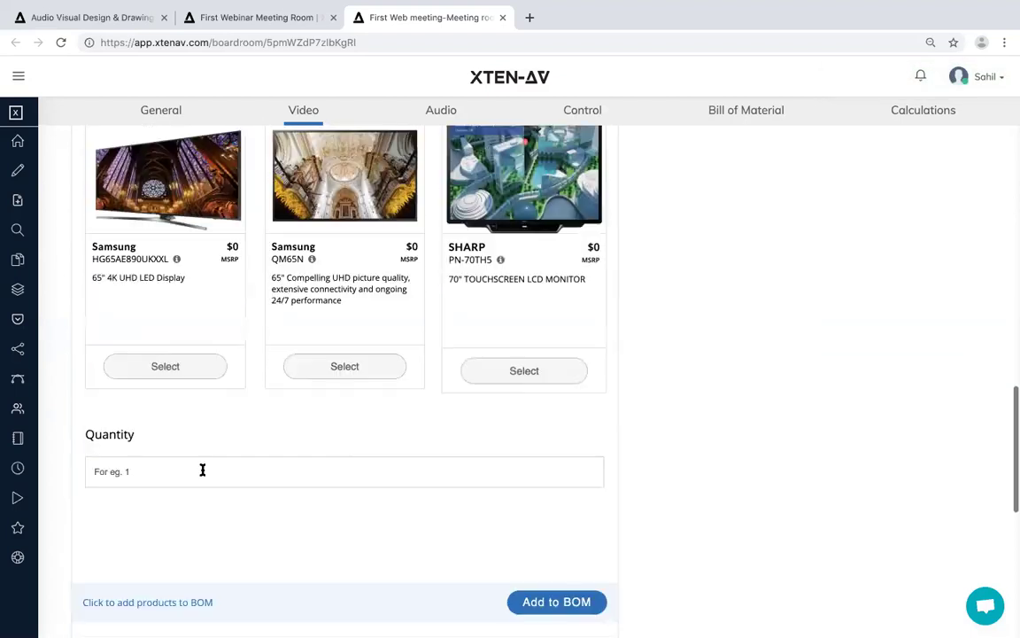
{"action": "type", "text": "1"}
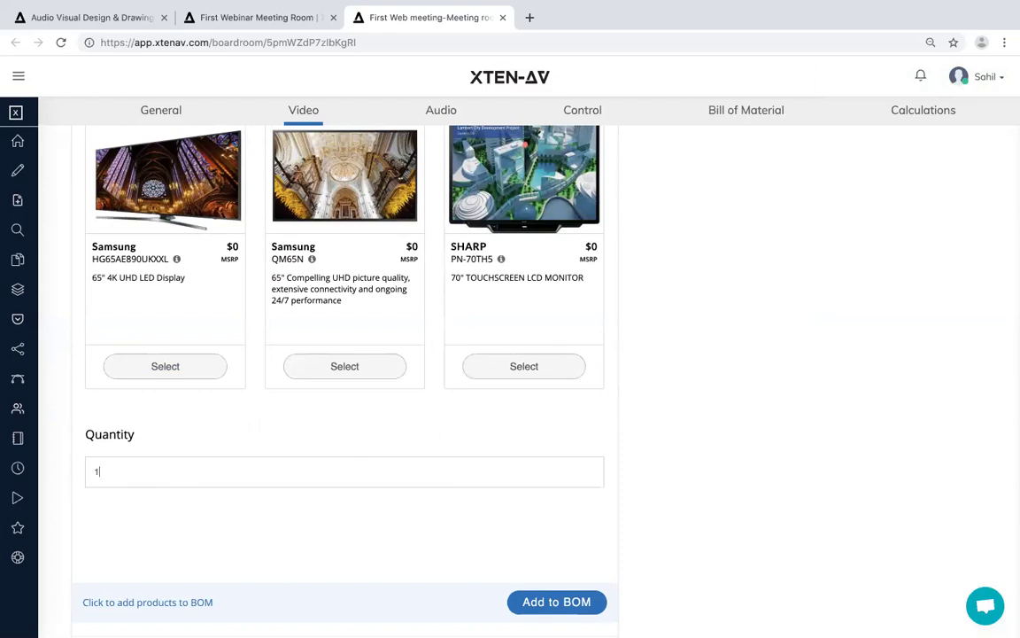
{"action": "scroll", "coordinate": [501, 539], "scroll_direction": "down", "scroll_amount": 1}
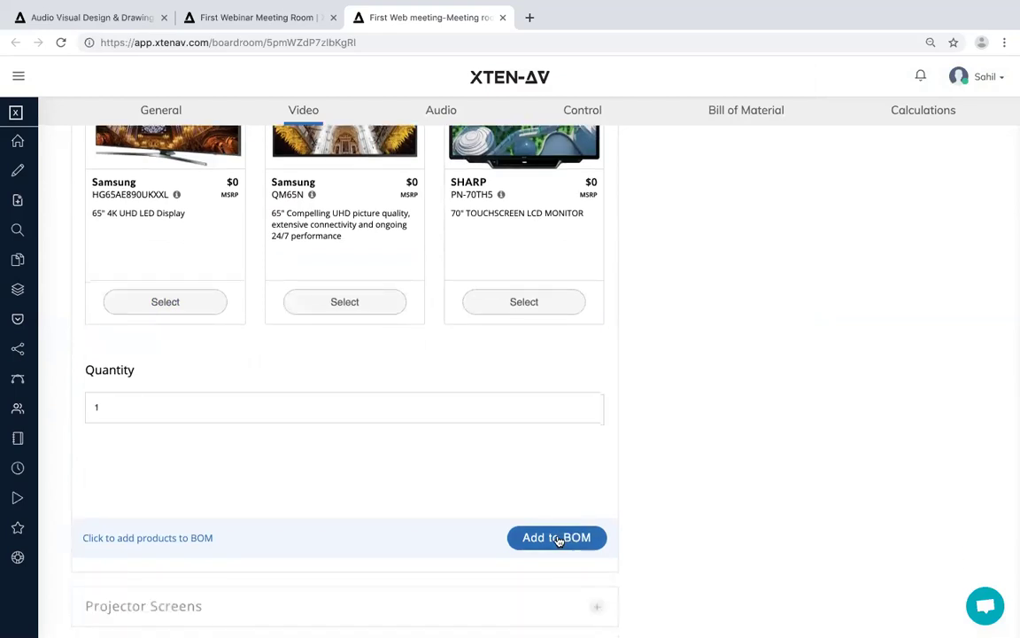
{"action": "left_click", "coordinate": [556, 538]}
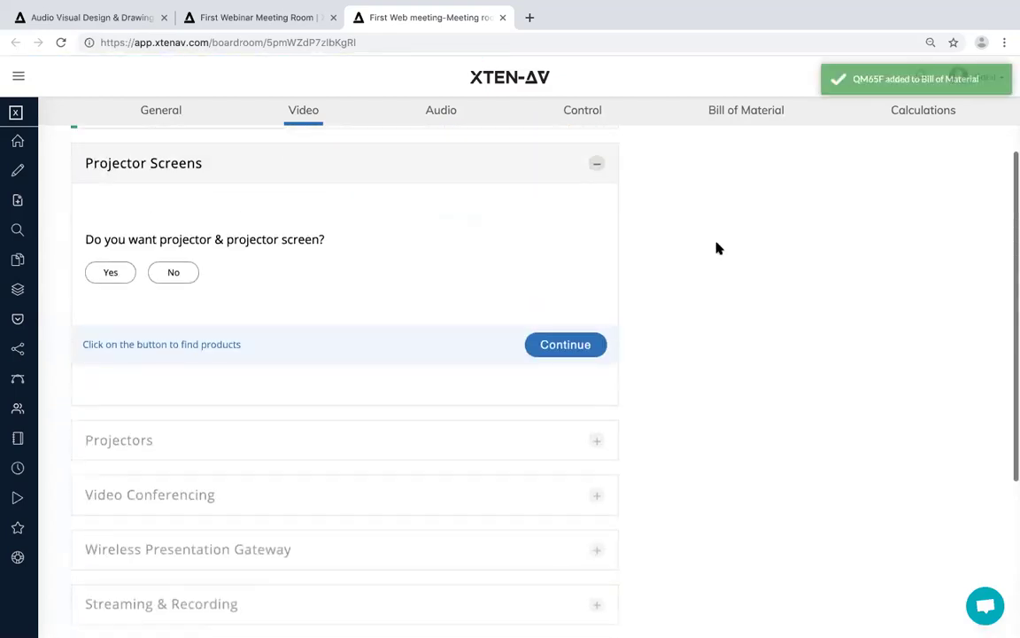
Check the design's bill of material and return to the remaining sections of the Video questionnaire.
{"action": "left_click", "coordinate": [739, 115]}
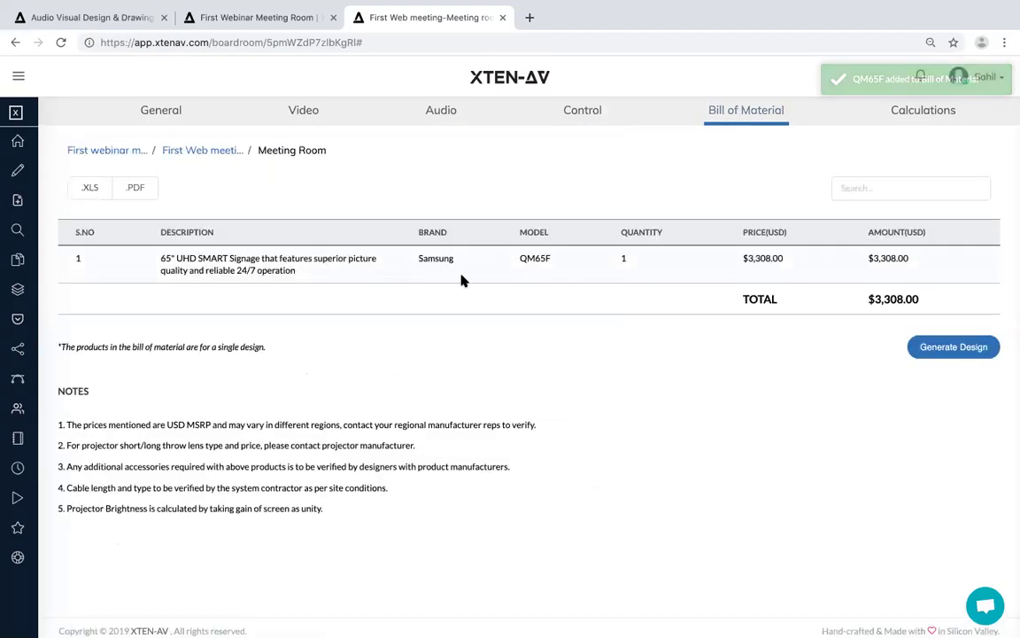
{"action": "left_click", "coordinate": [304, 111]}
{"action": "scroll", "coordinate": [592, 369], "scroll_direction": "down", "scroll_amount": 5}
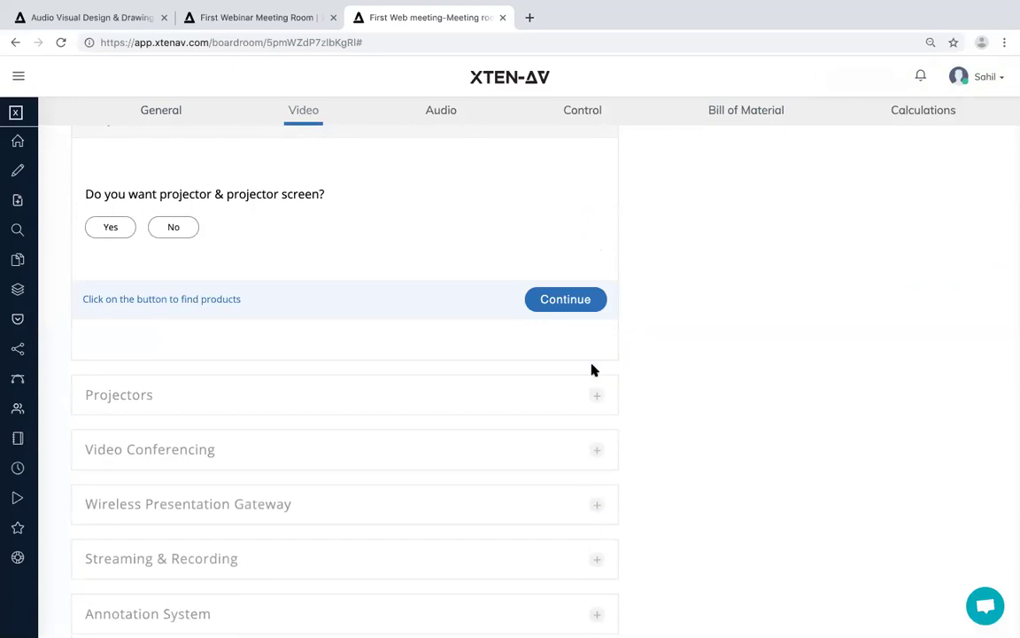
{"action": "scroll", "coordinate": [593, 369], "scroll_direction": "up", "scroll_amount": 5}
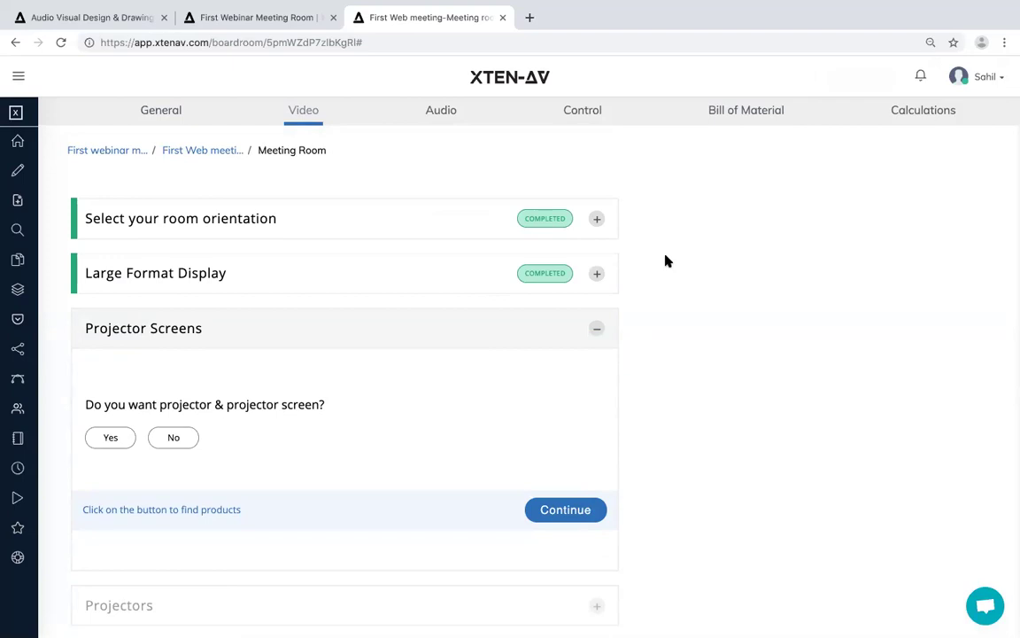
Reopen the completed Large Format Display section and review its answers and the display chosen for the front wall.
{"action": "left_click", "coordinate": [597, 275]}
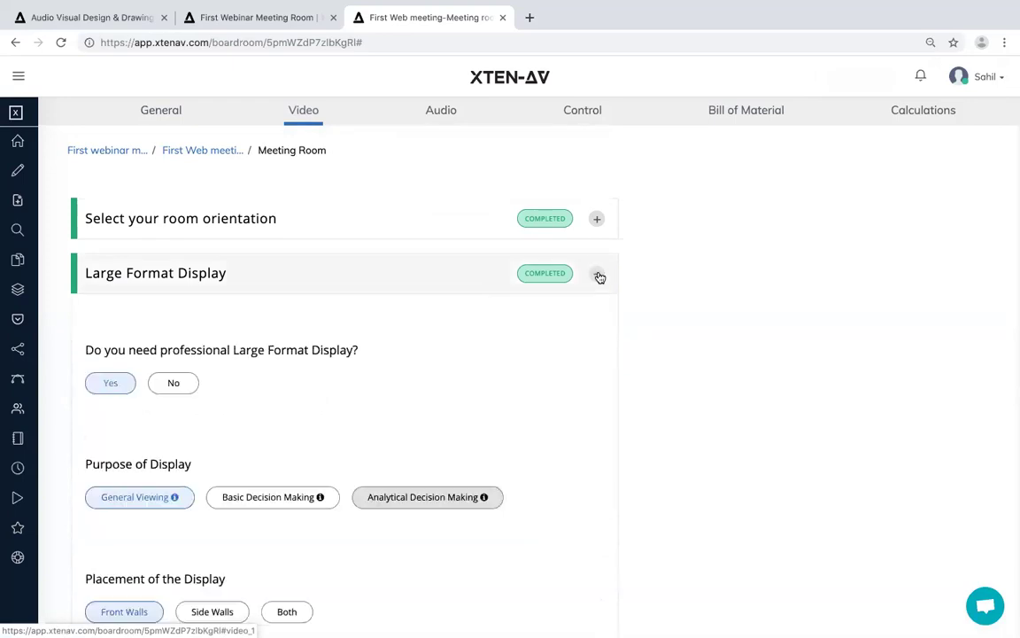
{"action": "scroll", "coordinate": [551, 367], "scroll_direction": "down", "scroll_amount": 3}
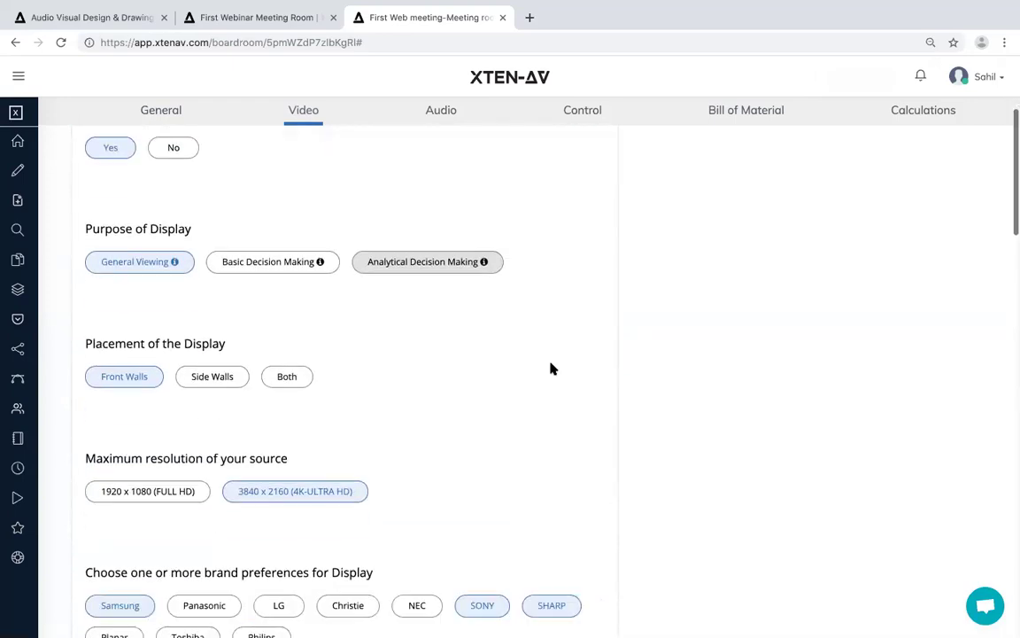
{"action": "scroll", "coordinate": [551, 368], "scroll_direction": "down", "scroll_amount": 1}
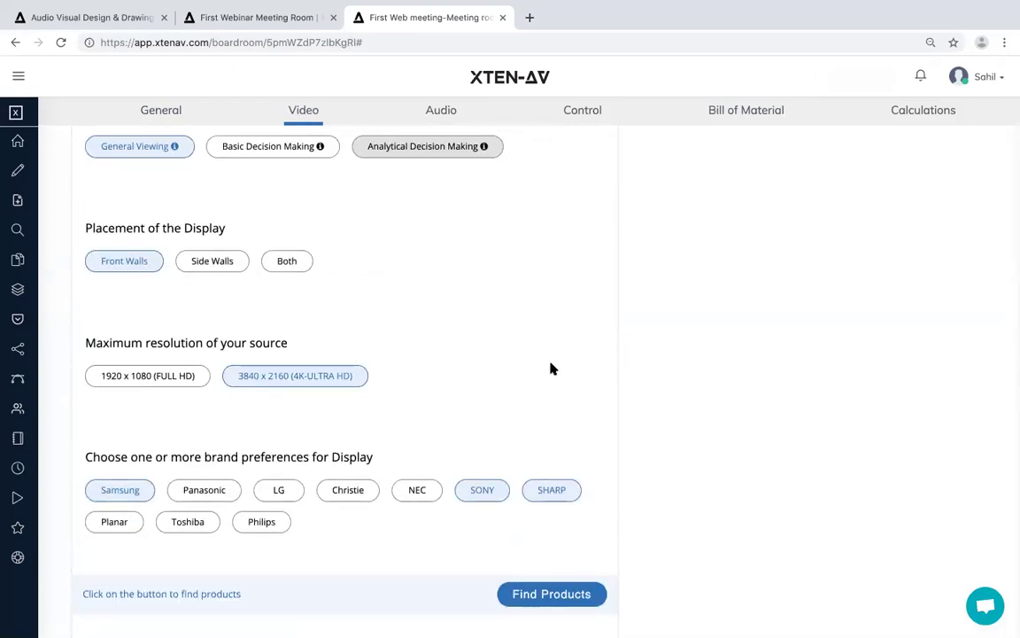
{"action": "scroll", "coordinate": [551, 368], "scroll_direction": "down", "scroll_amount": 3}
{"action": "scroll", "coordinate": [551, 368], "scroll_direction": "down", "scroll_amount": 3}
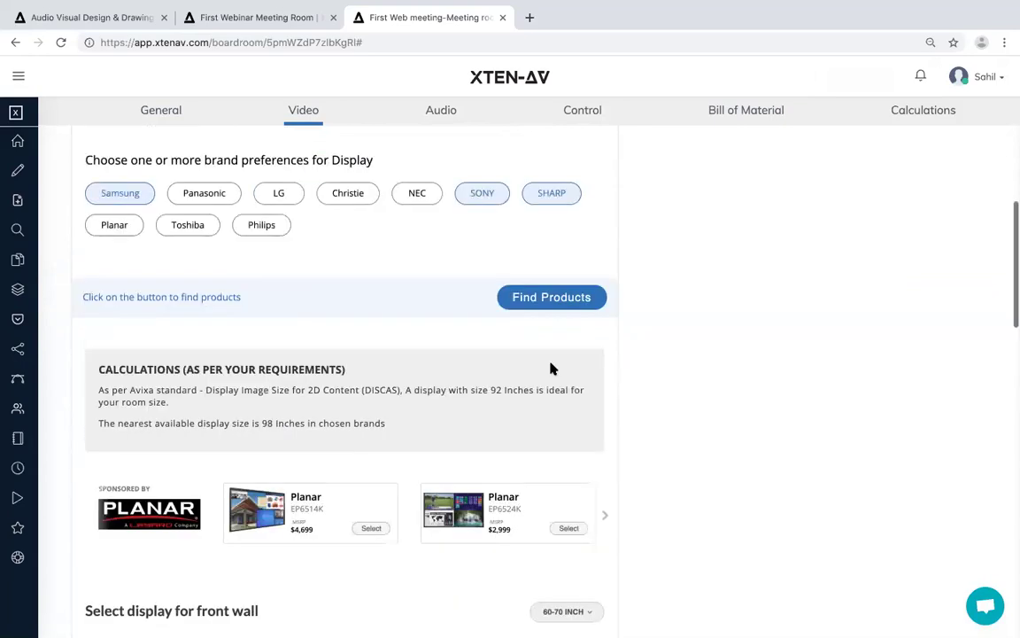
{"action": "scroll", "coordinate": [551, 369], "scroll_direction": "down", "scroll_amount": 3}
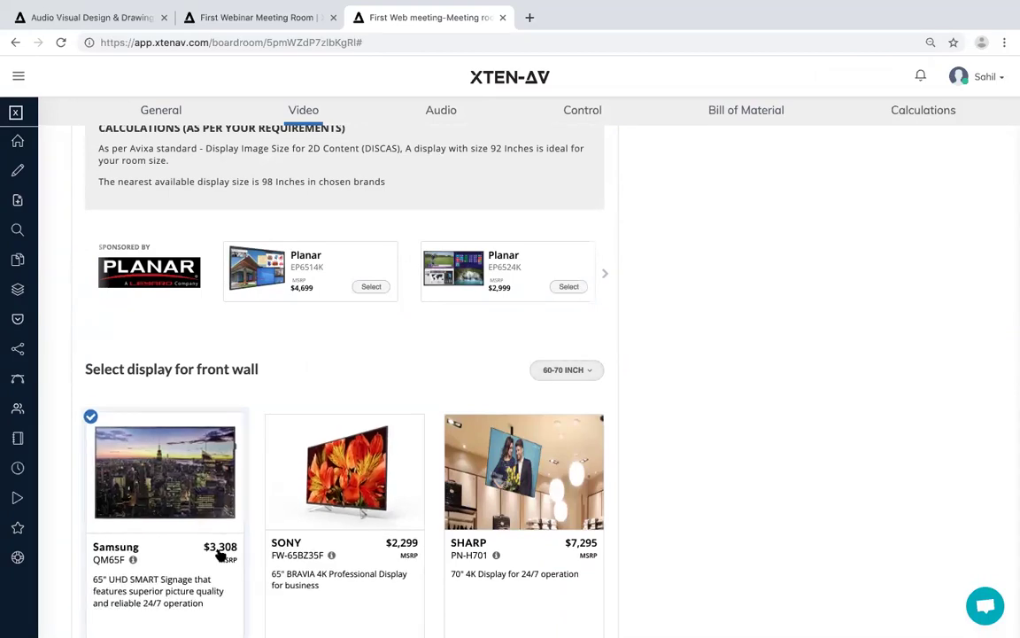
{"action": "scroll", "coordinate": [219, 553], "scroll_direction": "down", "scroll_amount": 1}
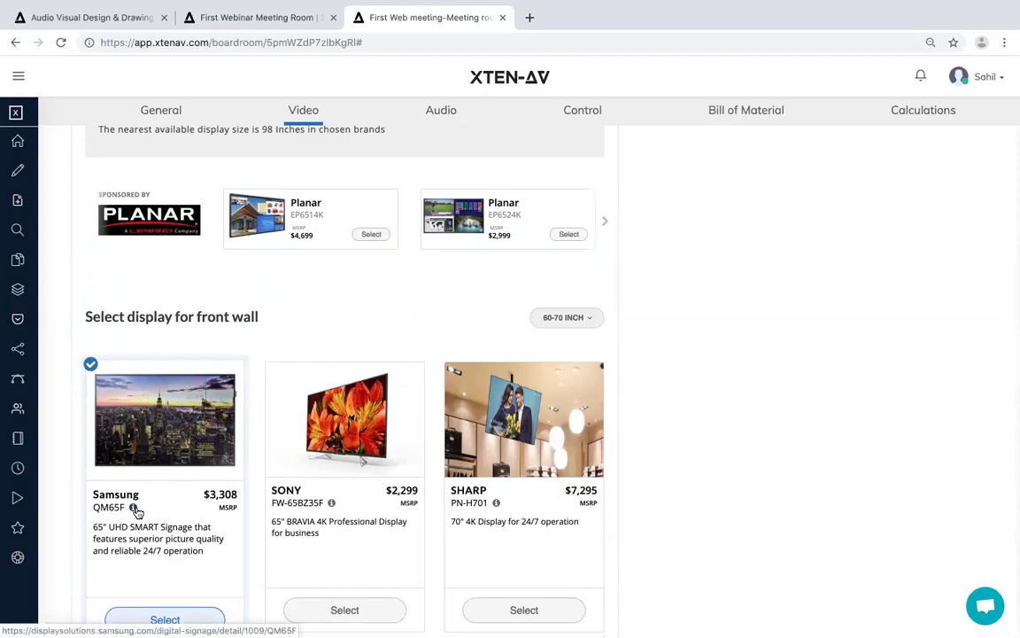
Open the Samsung QM65F's manufacturer product page, return to the design and look over the Large Format Display section.
{"action": "left_click", "coordinate": [133, 508]}
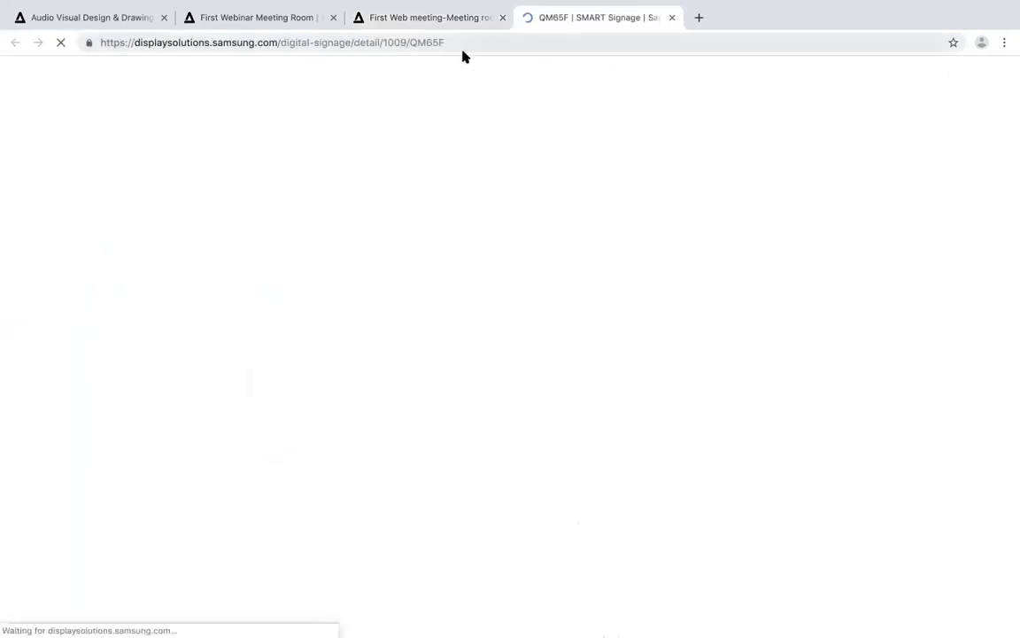
{"action": "left_click", "coordinate": [447, 20]}
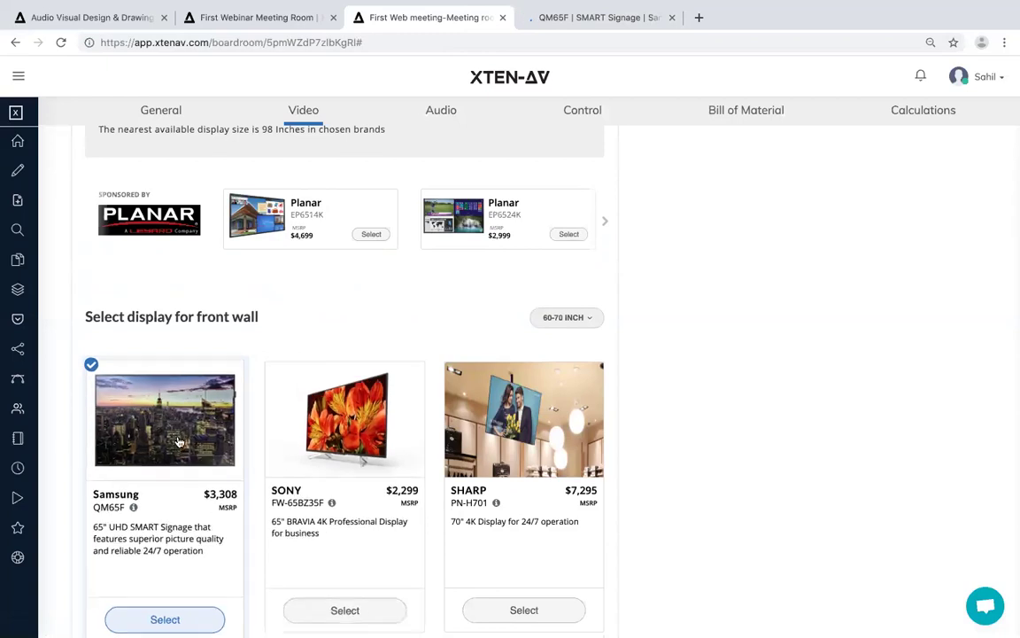
{"action": "scroll", "coordinate": [178, 441], "scroll_direction": "down", "scroll_amount": 2}
{"action": "scroll", "coordinate": [179, 441], "scroll_direction": "down", "scroll_amount": 1}
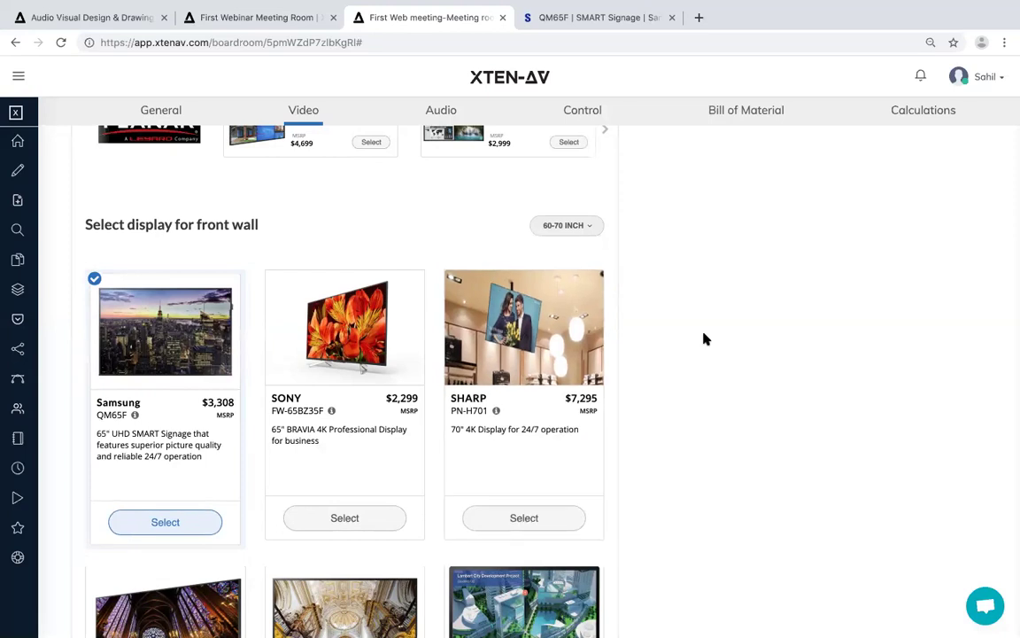
{"action": "scroll", "coordinate": [111, 512], "scroll_direction": "up", "scroll_amount": 4}
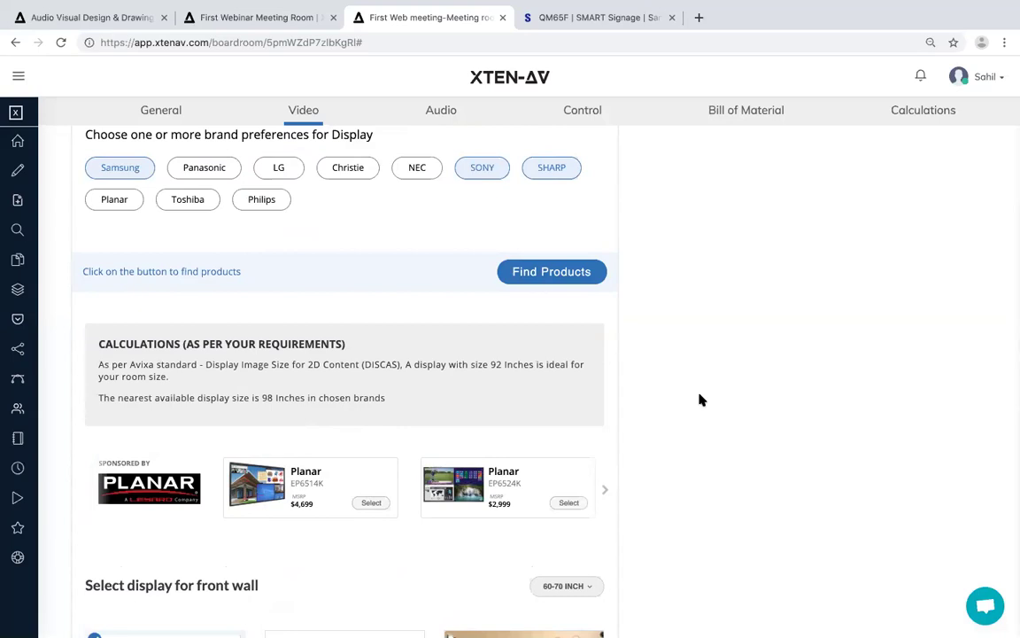
{"action": "scroll", "coordinate": [700, 395], "scroll_direction": "up", "scroll_amount": 10}
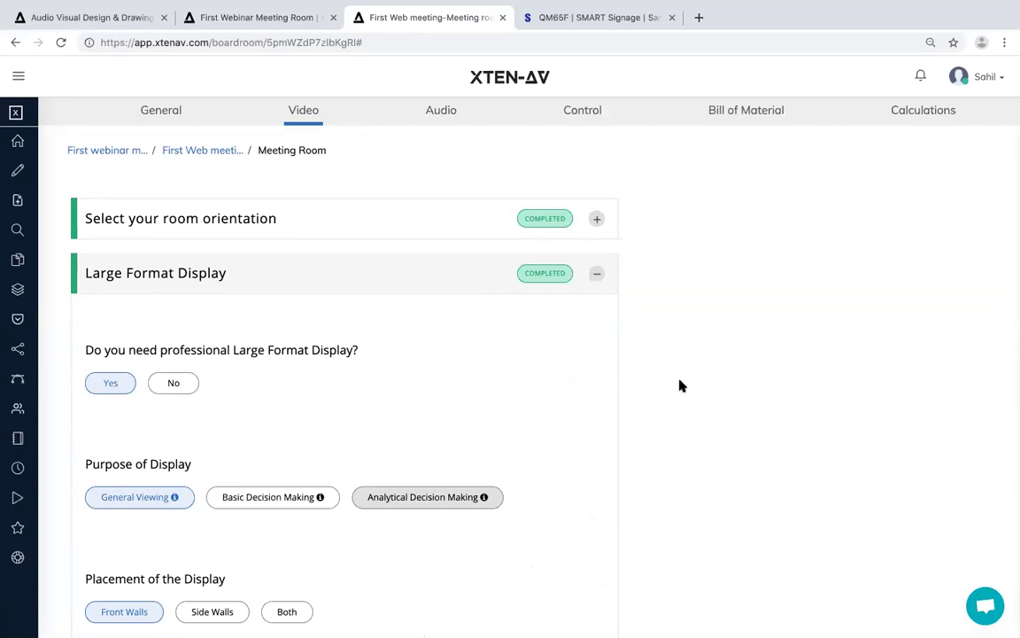
Open the list of all projects, show 25 entries per page and browse through it.
{"action": "left_click", "coordinate": [19, 80]}
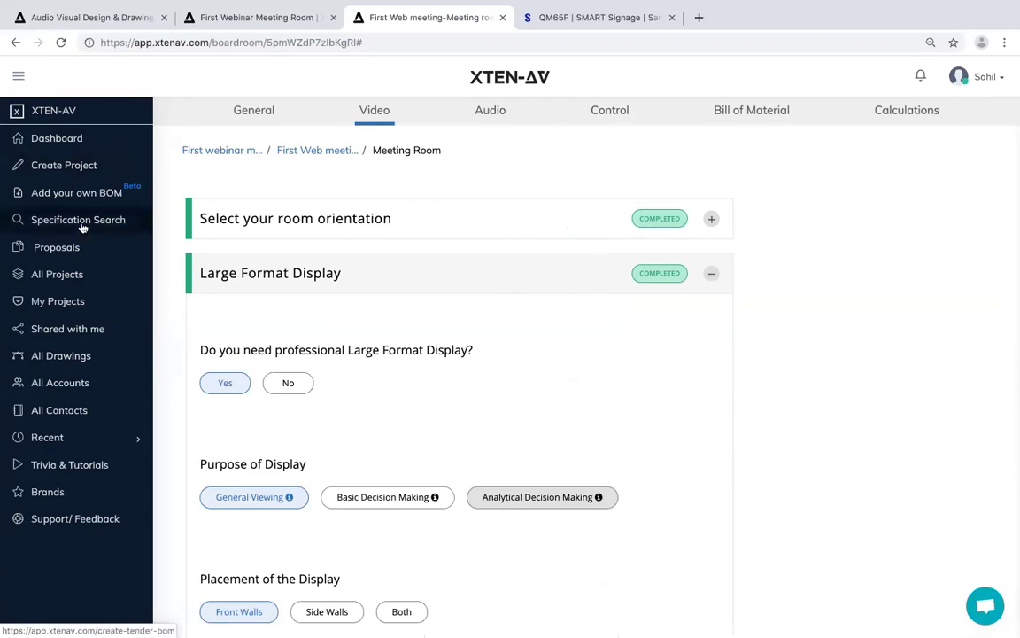
{"action": "left_click", "coordinate": [81, 281]}
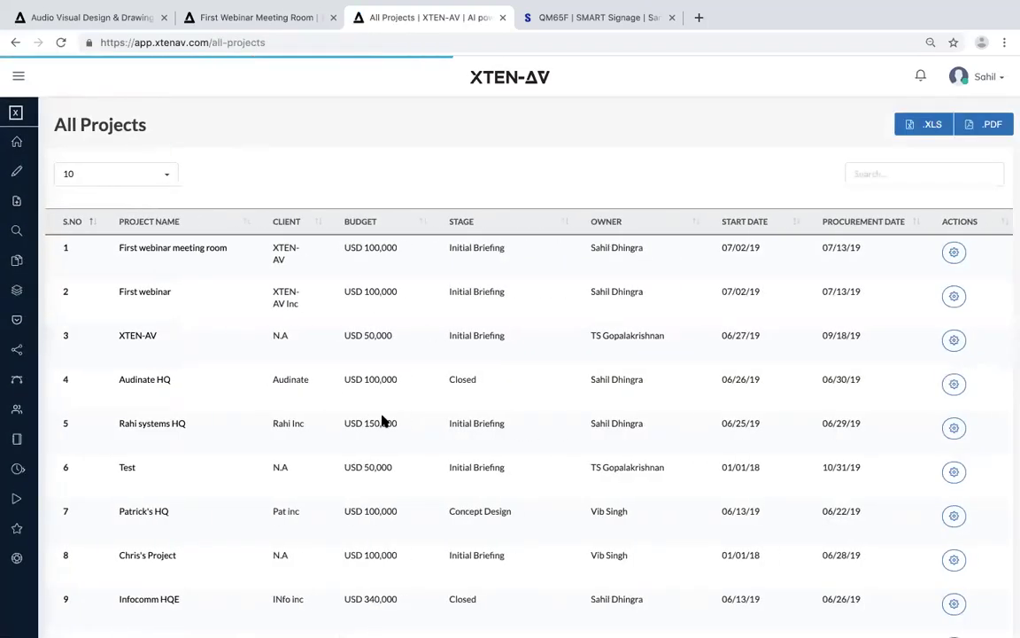
{"action": "scroll", "coordinate": [382, 419], "scroll_direction": "down", "scroll_amount": 5}
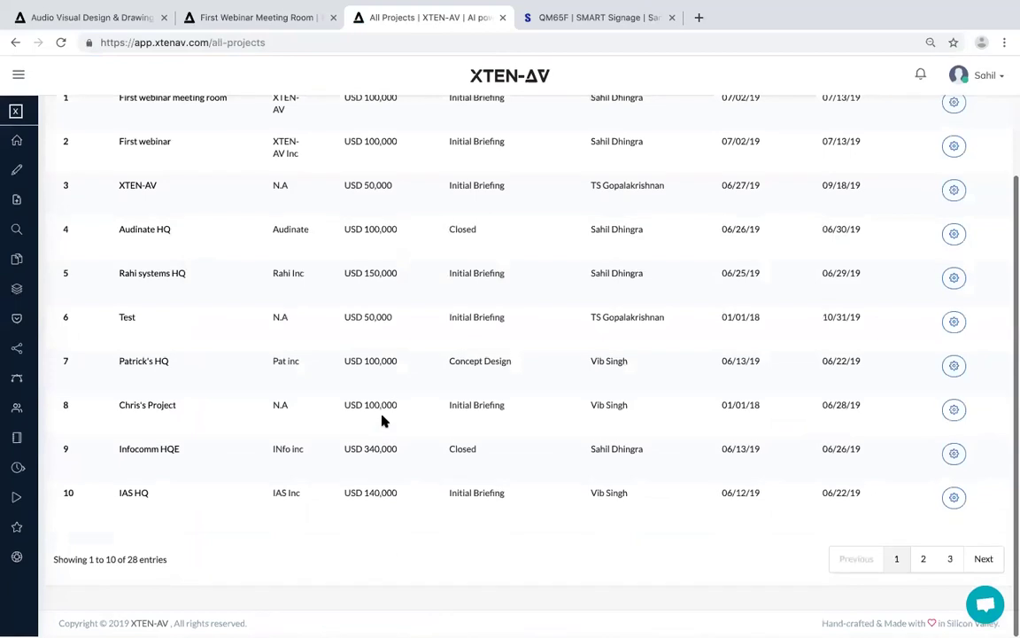
{"action": "scroll", "coordinate": [133, 361], "scroll_direction": "up", "scroll_amount": 5}
{"action": "left_click", "coordinate": [136, 174]}
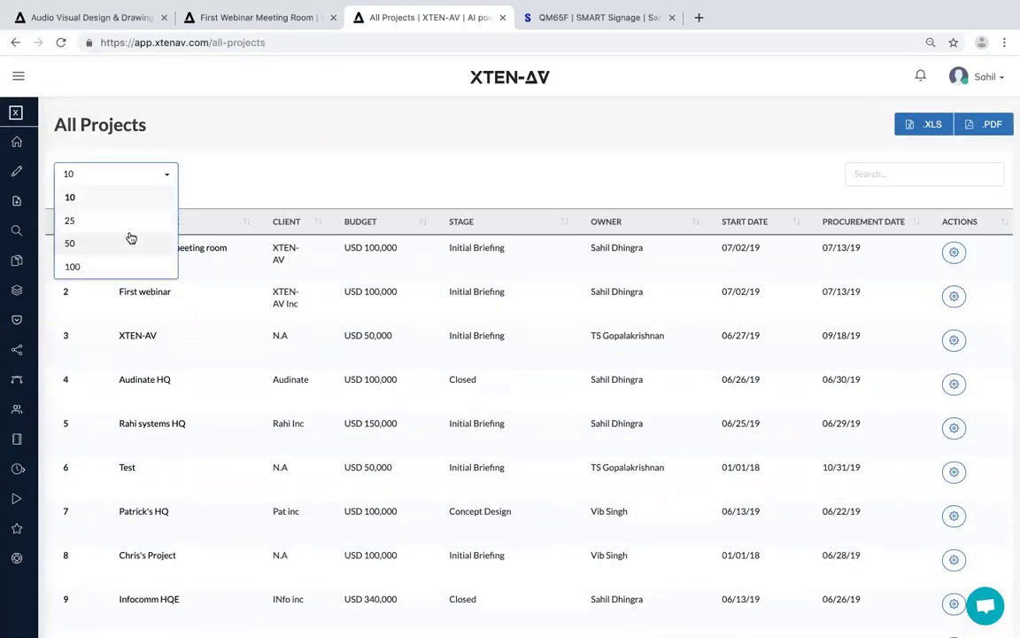
{"action": "left_click", "coordinate": [131, 229]}
{"action": "scroll", "coordinate": [160, 416], "scroll_direction": "down", "scroll_amount": 6}
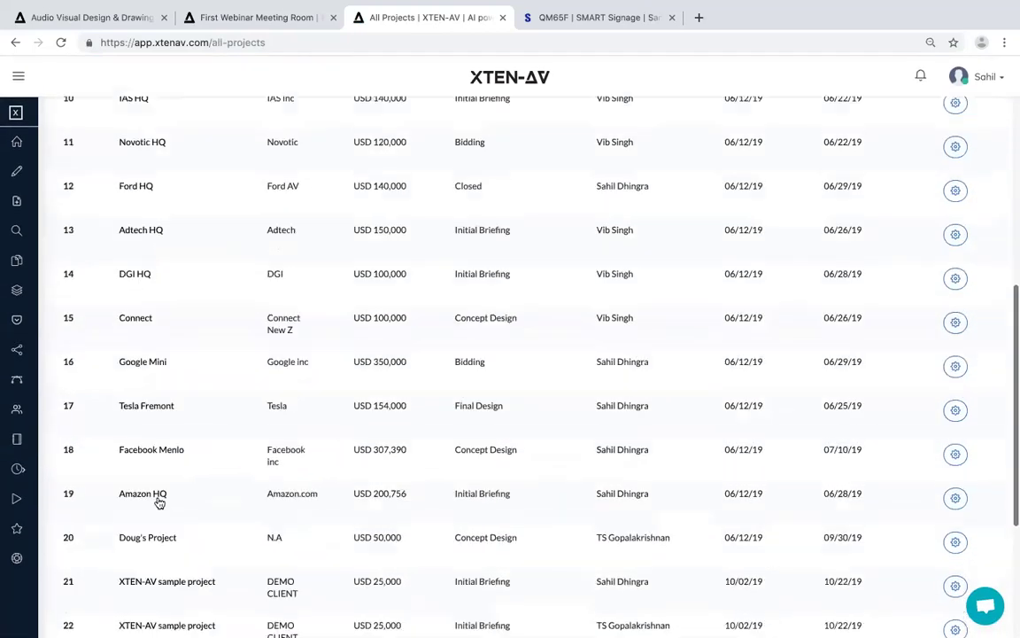
Open the Facebook Menlo project and view the documents generated for its Fb Meeting design.
{"action": "left_click", "coordinate": [165, 452]}
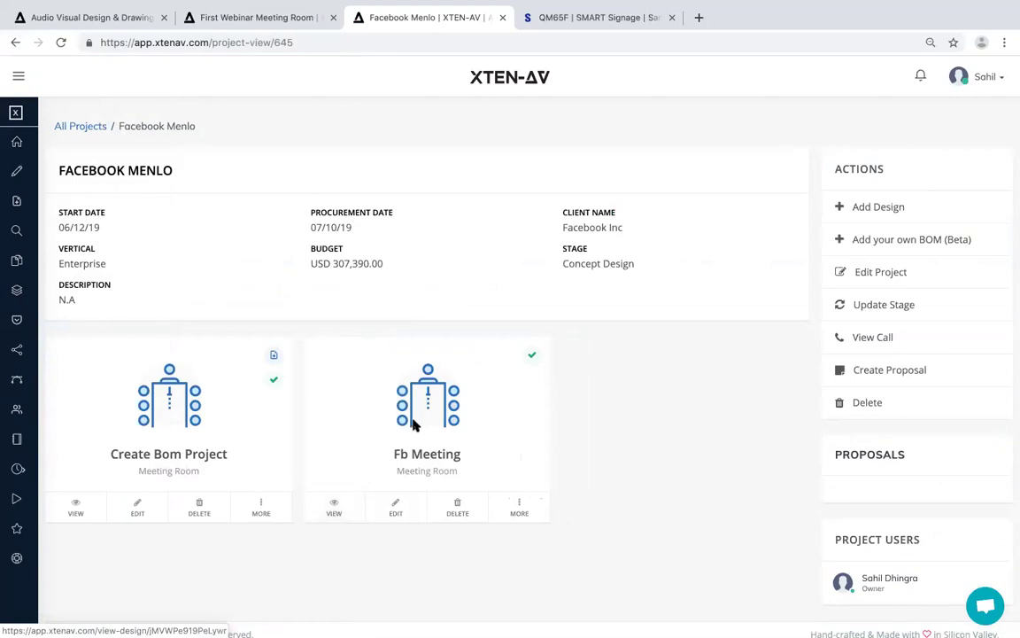
{"action": "left_click", "coordinate": [336, 509]}
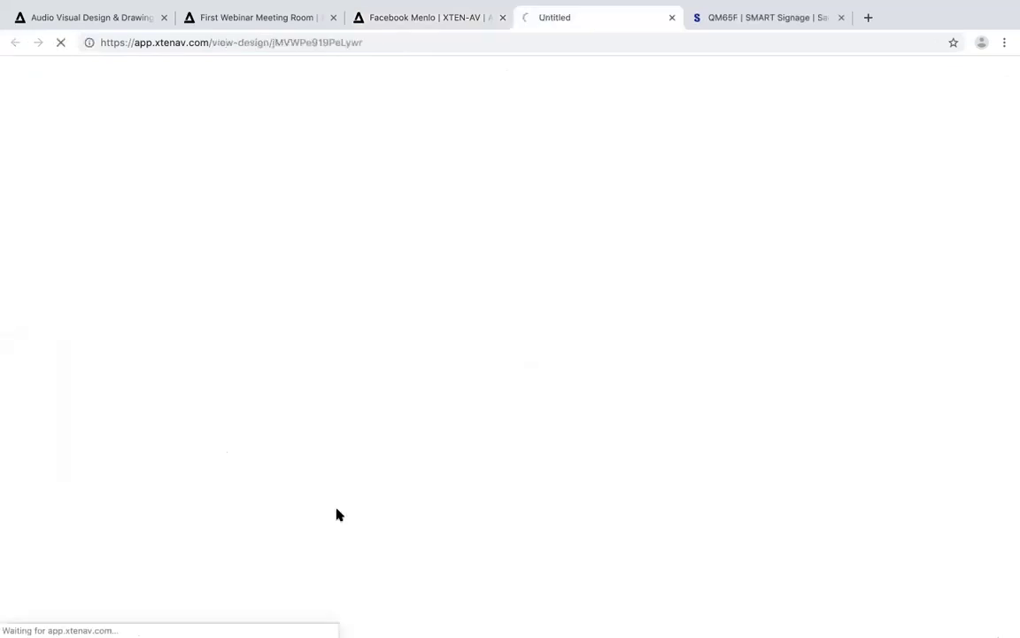
{"action": "scroll", "coordinate": [620, 383], "scroll_direction": "down", "scroll_amount": 2}
{"action": "scroll", "coordinate": [620, 382], "scroll_direction": "up", "scroll_amount": 2}
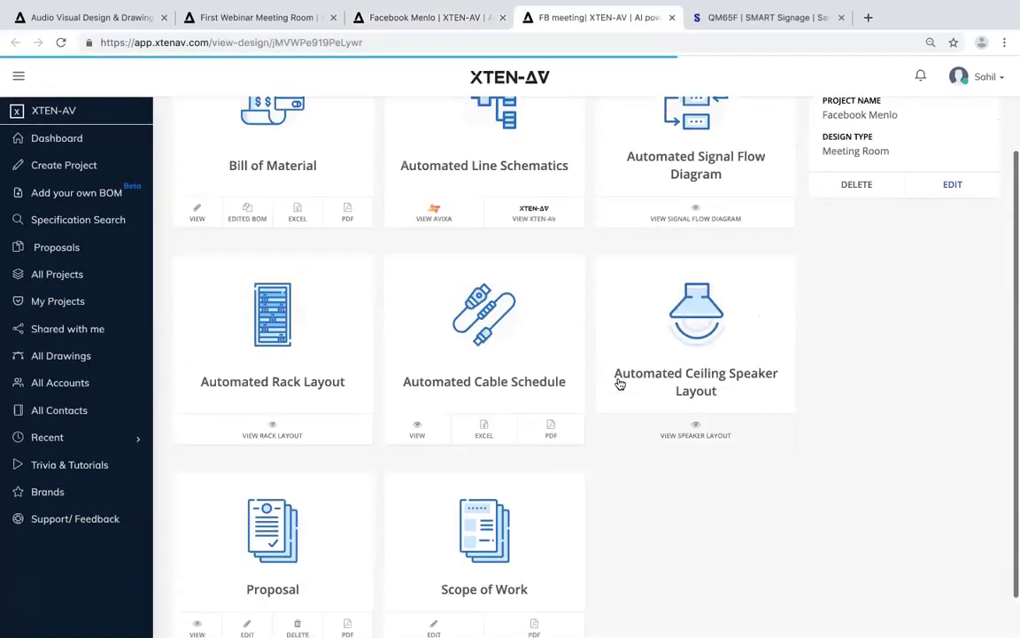
Fill in a replica of the Fb Meeting design named Test in the Cisco DC center project, and close it without replicating.
{"action": "left_click", "coordinate": [479, 13]}
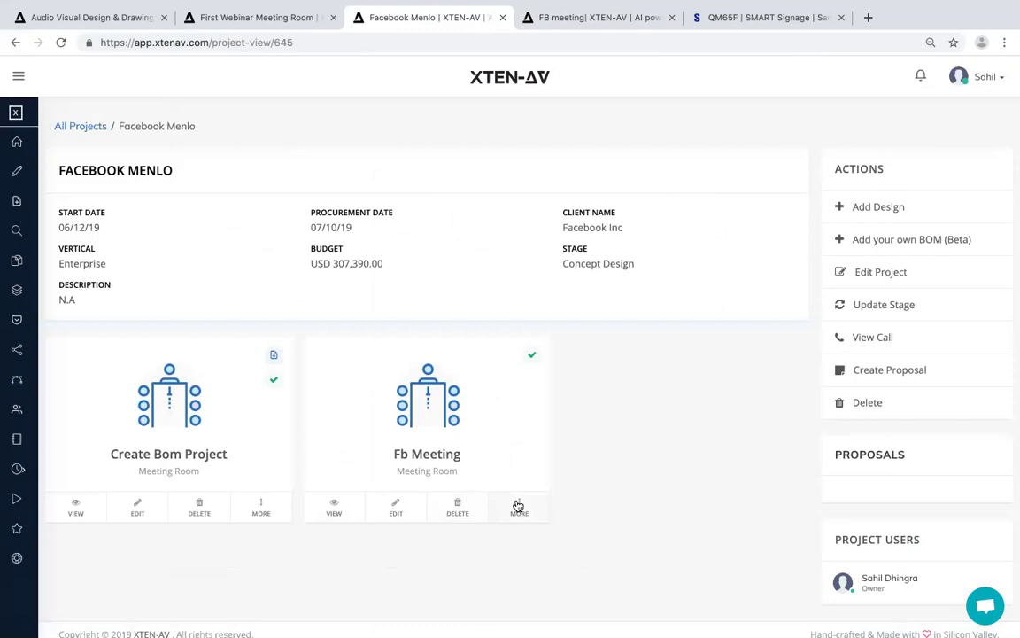
{"action": "left_click", "coordinate": [519, 506]}
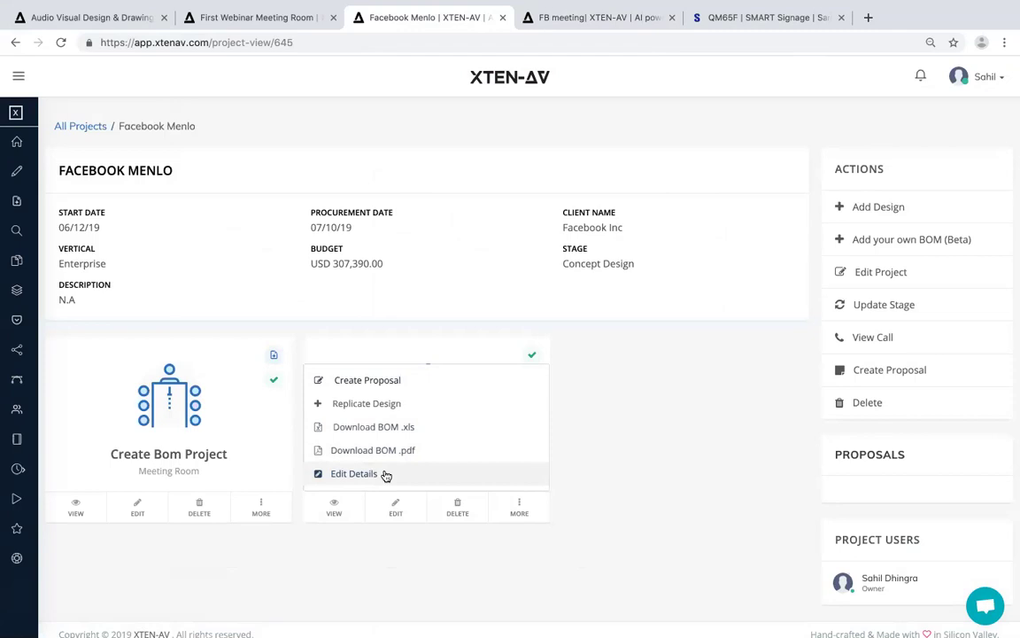
{"action": "left_click", "coordinate": [368, 406]}
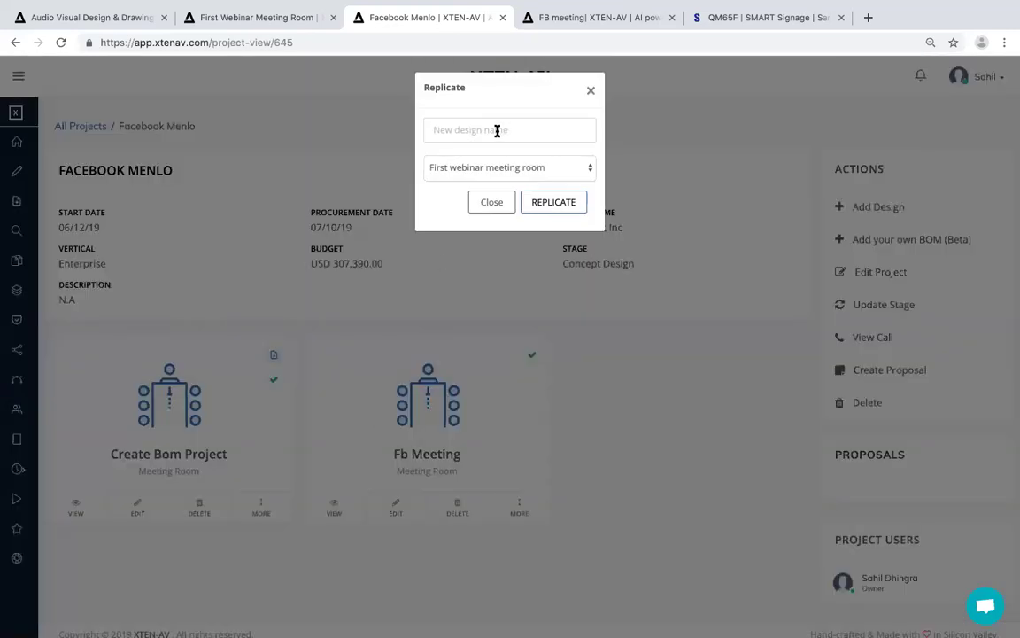
{"action": "left_click", "coordinate": [497, 131]}
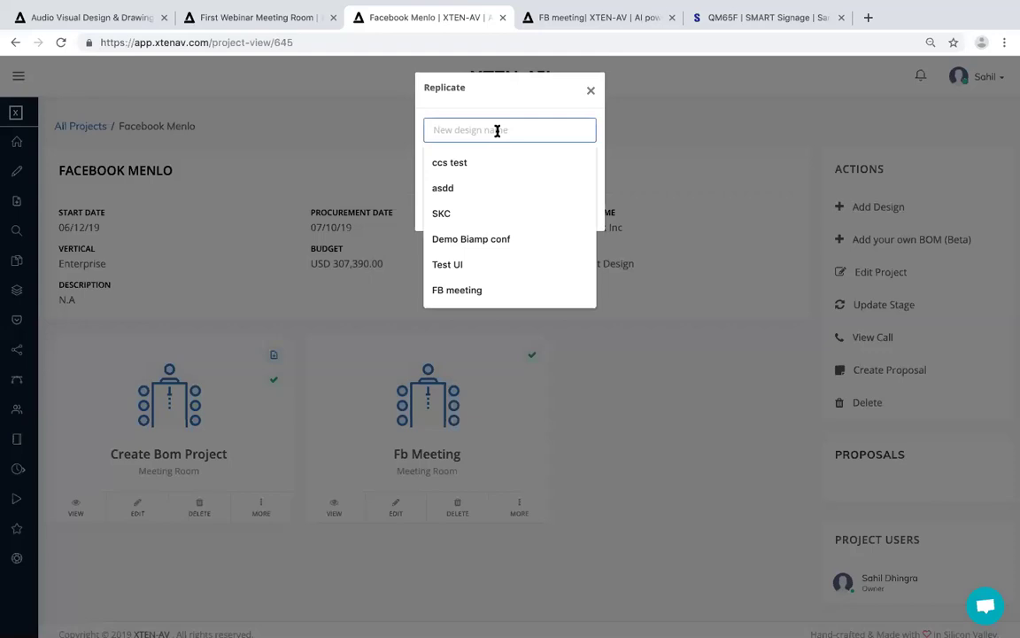
{"action": "type", "text": "Test"}
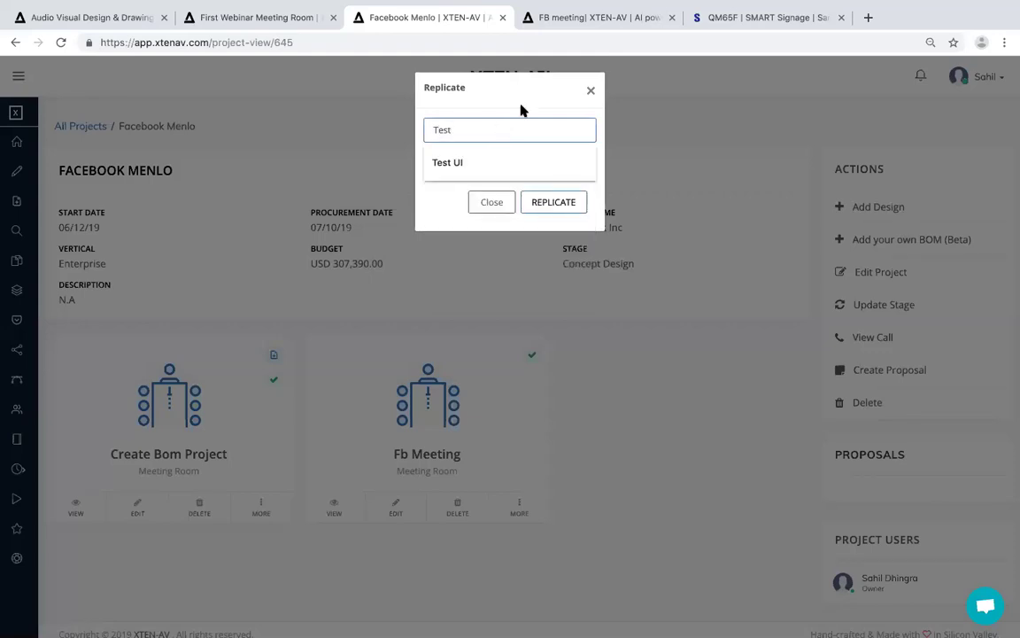
{"action": "left_click", "coordinate": [501, 150]}
{"action": "left_click", "coordinate": [509, 168]}
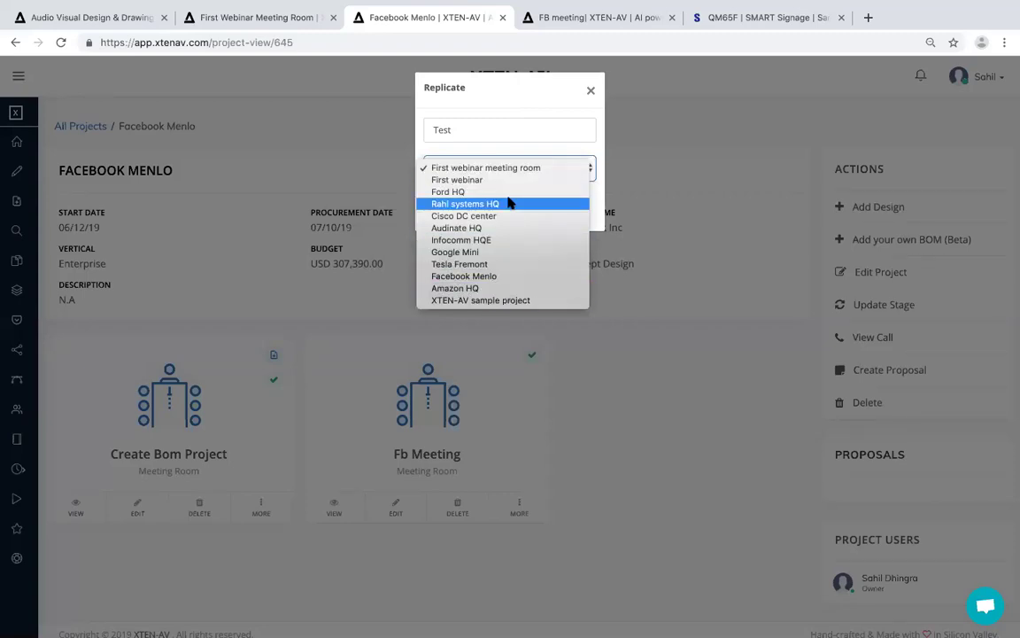
{"action": "left_click", "coordinate": [506, 216]}
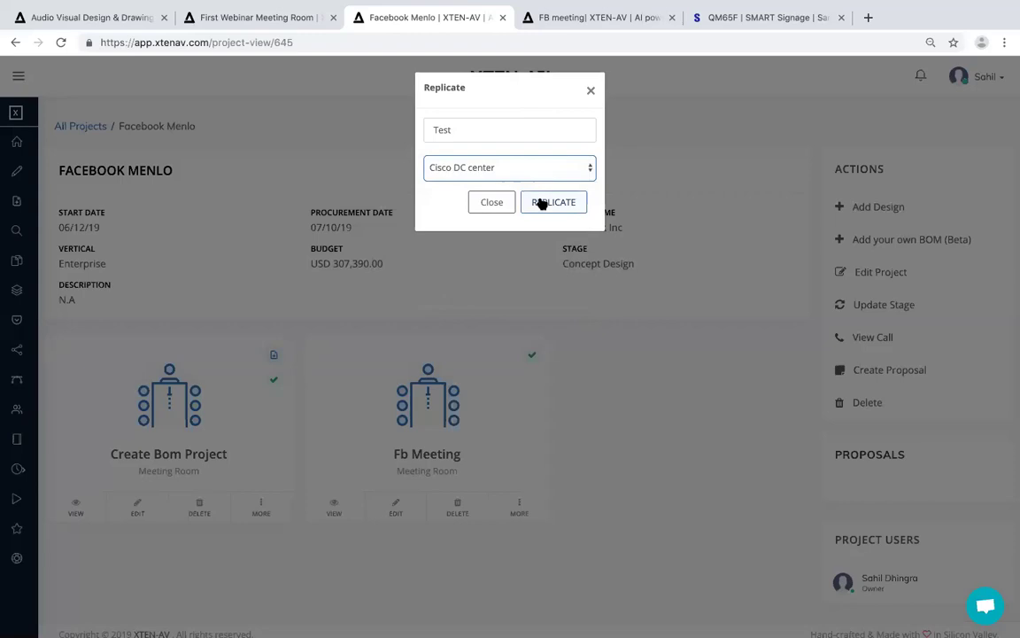
{"action": "left_click", "coordinate": [591, 90]}
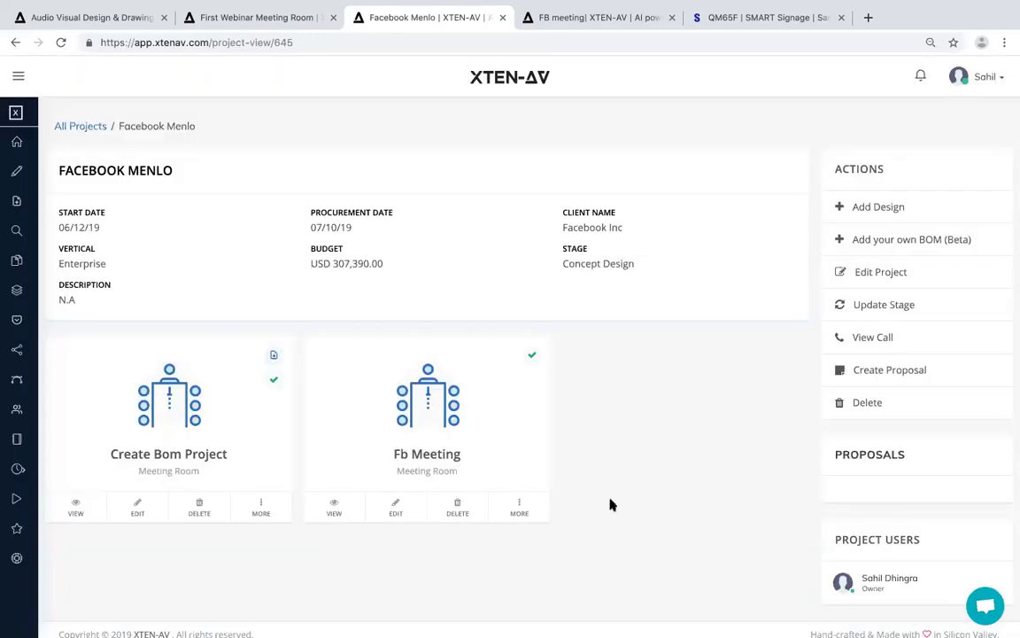
Open the Fb Meeting design for editing and review its general answers on dimensions, seating, video sources and VGA points.
{"action": "left_click", "coordinate": [395, 508]}
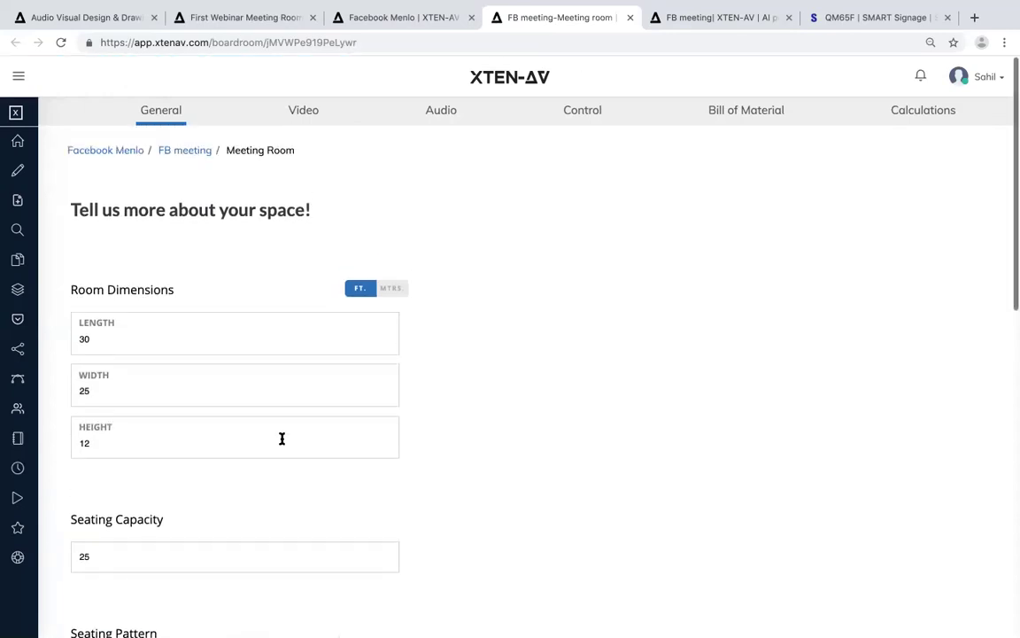
{"action": "scroll", "coordinate": [405, 431], "scroll_direction": "down", "scroll_amount": 10}
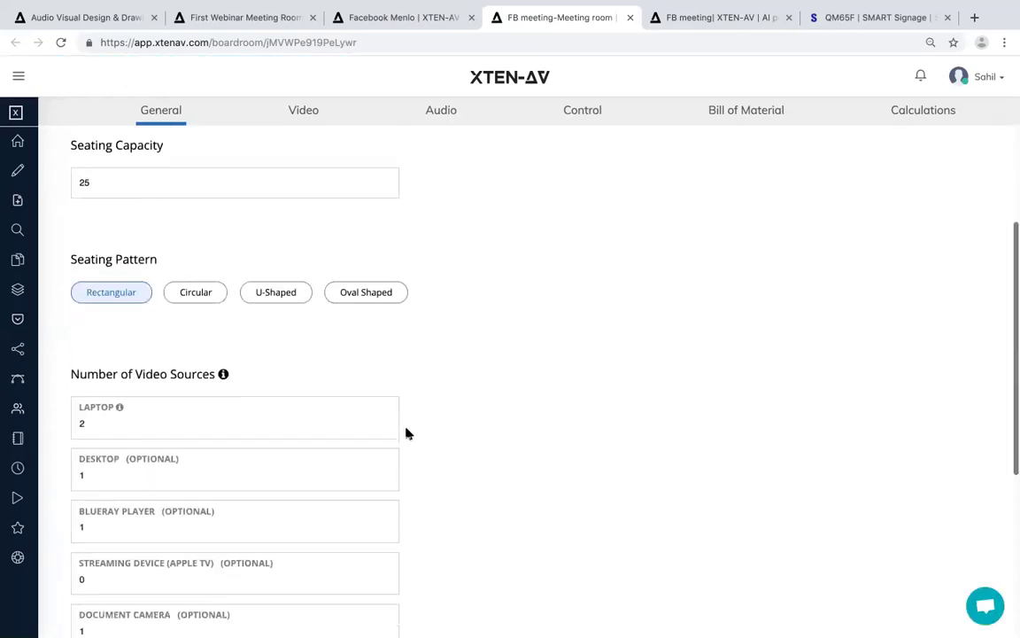
{"action": "scroll", "coordinate": [405, 431], "scroll_direction": "up", "scroll_amount": 10}
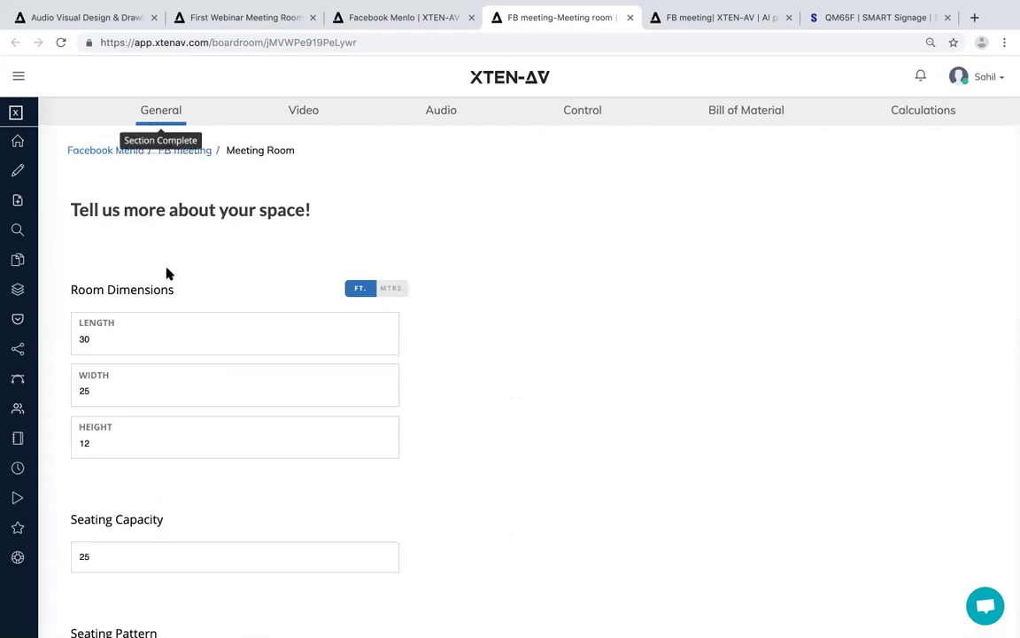
{"action": "scroll", "coordinate": [200, 329], "scroll_direction": "down", "scroll_amount": 10}
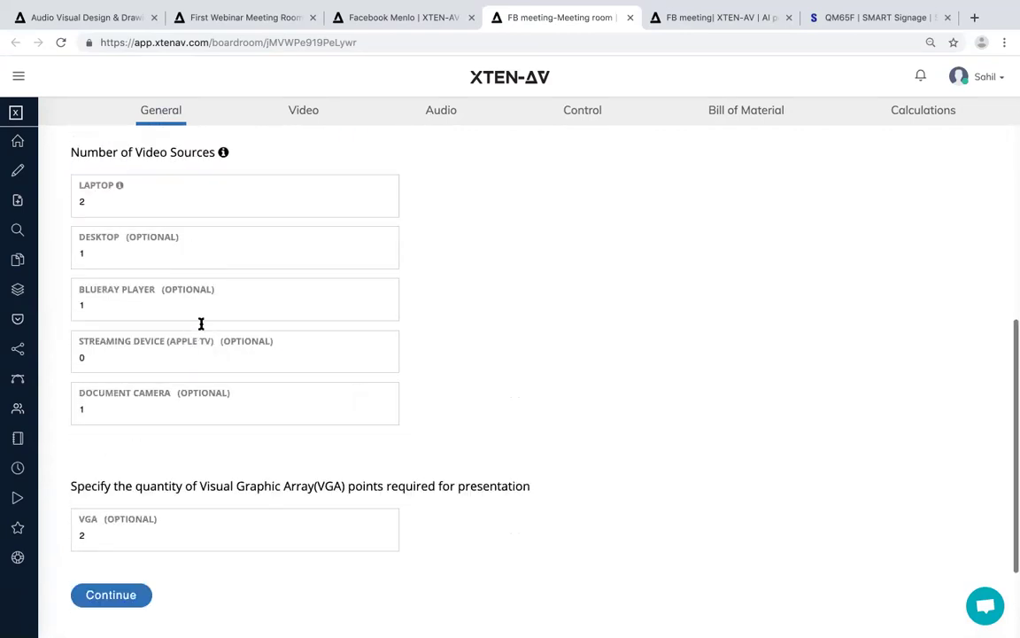
{"action": "scroll", "coordinate": [200, 329], "scroll_direction": "up", "scroll_amount": 10}
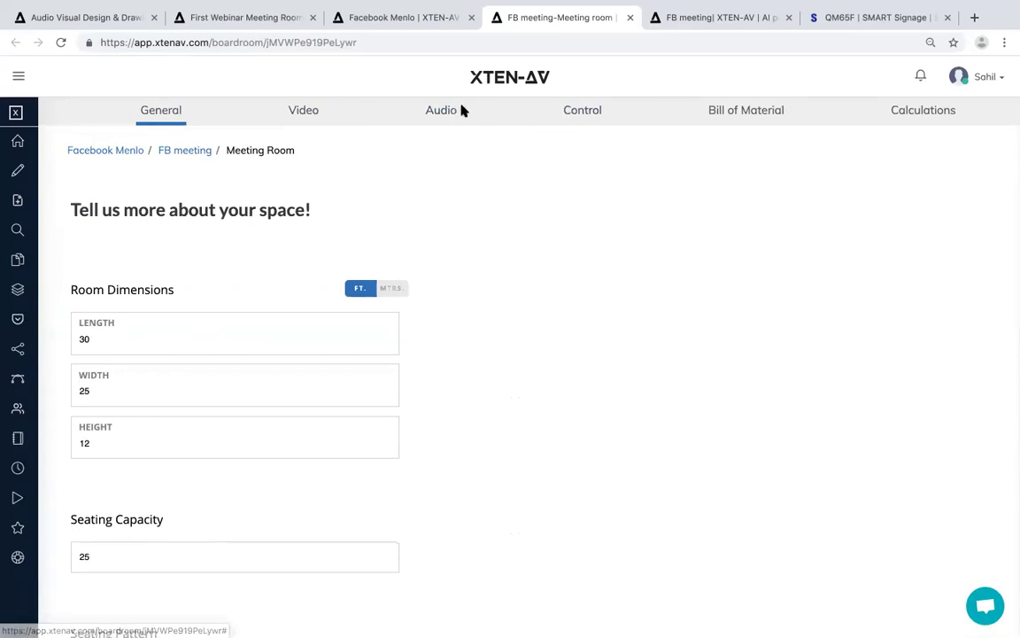
Look over the Video and Audio sections of the Fb Meeting design.
{"action": "left_click", "coordinate": [316, 113]}
{"action": "scroll", "coordinate": [417, 301], "scroll_direction": "down", "scroll_amount": 5}
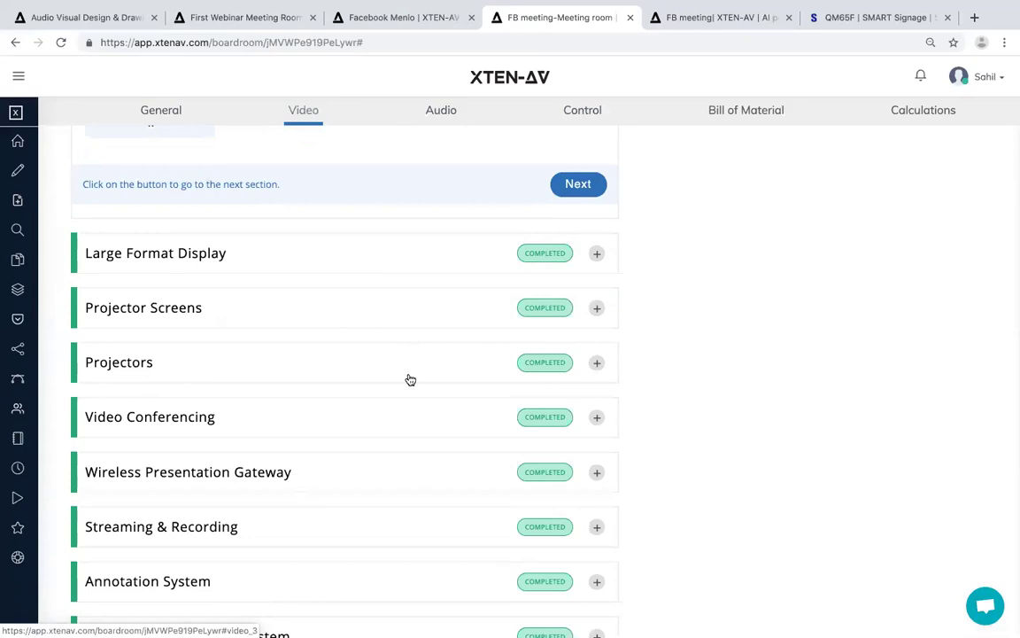
{"action": "scroll", "coordinate": [409, 379], "scroll_direction": "down", "scroll_amount": 1}
{"action": "scroll", "coordinate": [407, 379], "scroll_direction": "down", "scroll_amount": 2}
{"action": "scroll", "coordinate": [407, 378], "scroll_direction": "up", "scroll_amount": 6}
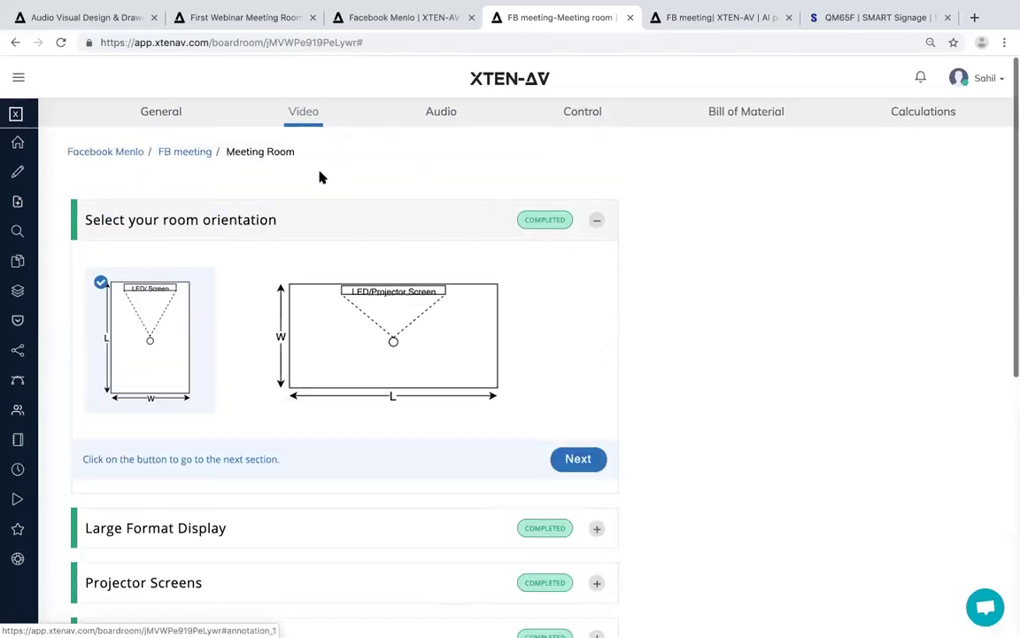
{"action": "left_click", "coordinate": [439, 111]}
{"action": "scroll", "coordinate": [356, 264], "scroll_direction": "down", "scroll_amount": 4}
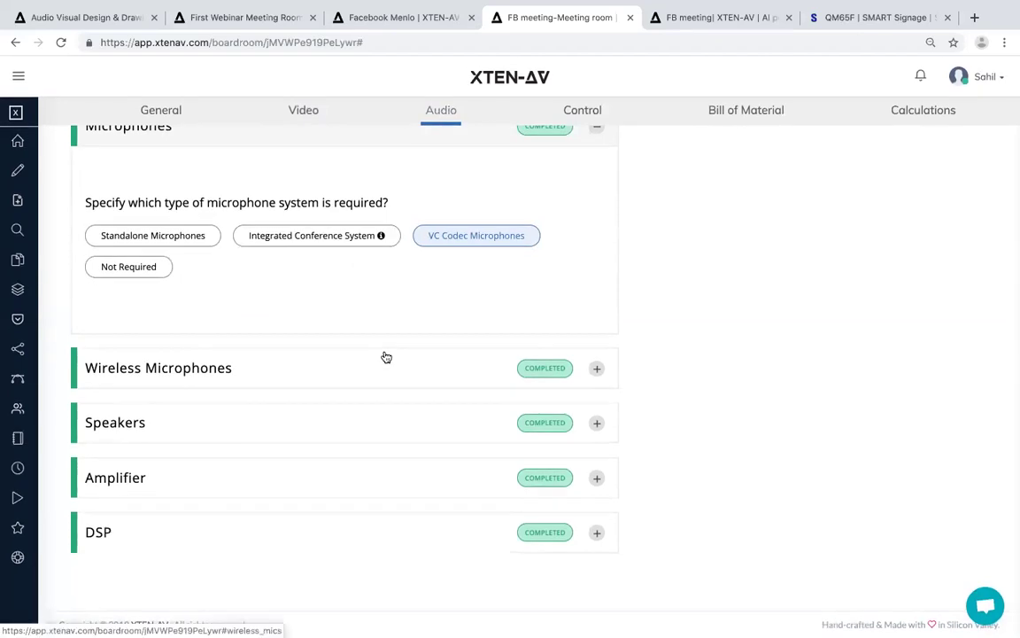
{"action": "scroll", "coordinate": [384, 358], "scroll_direction": "up", "scroll_amount": 4}
Review the Control section's answers, from the control system through to the accessories.
{"action": "left_click", "coordinate": [595, 115]}
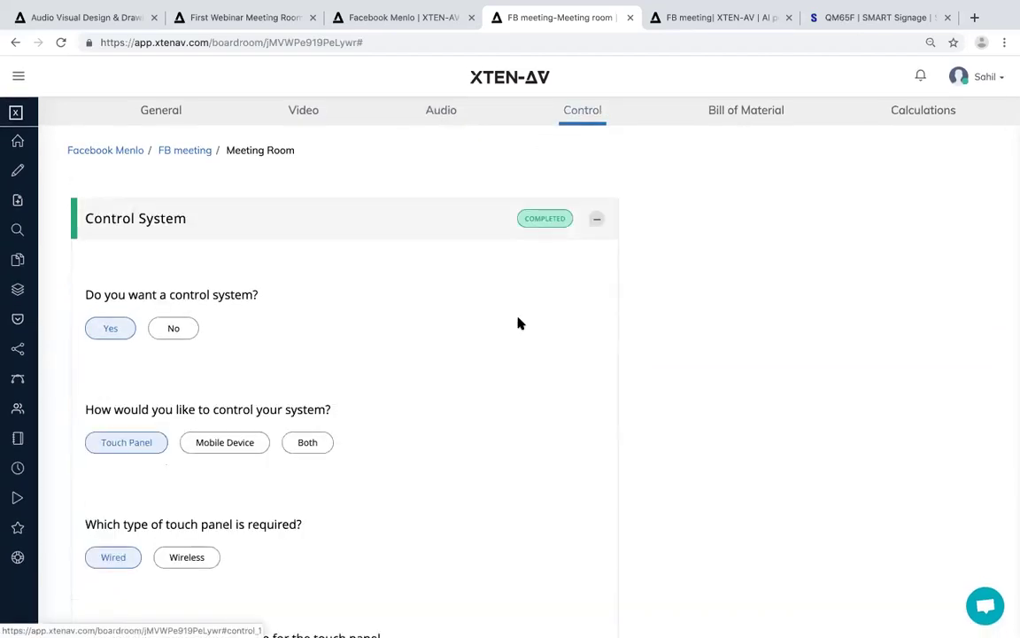
{"action": "scroll", "coordinate": [519, 321], "scroll_direction": "down", "scroll_amount": 3}
{"action": "scroll", "coordinate": [519, 323], "scroll_direction": "down", "scroll_amount": 10}
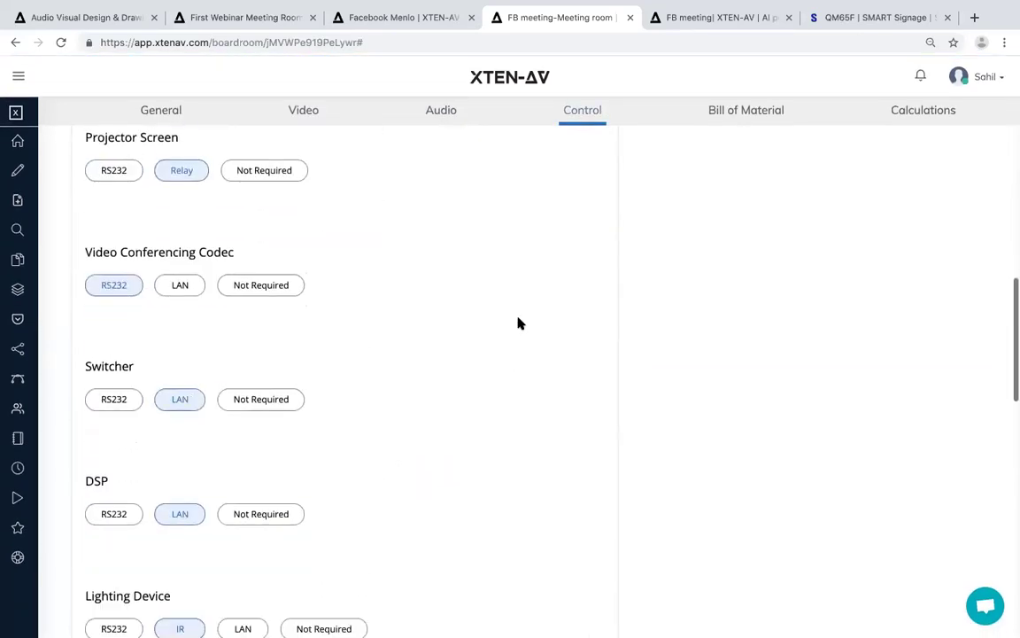
{"action": "scroll", "coordinate": [519, 323], "scroll_direction": "down", "scroll_amount": 10}
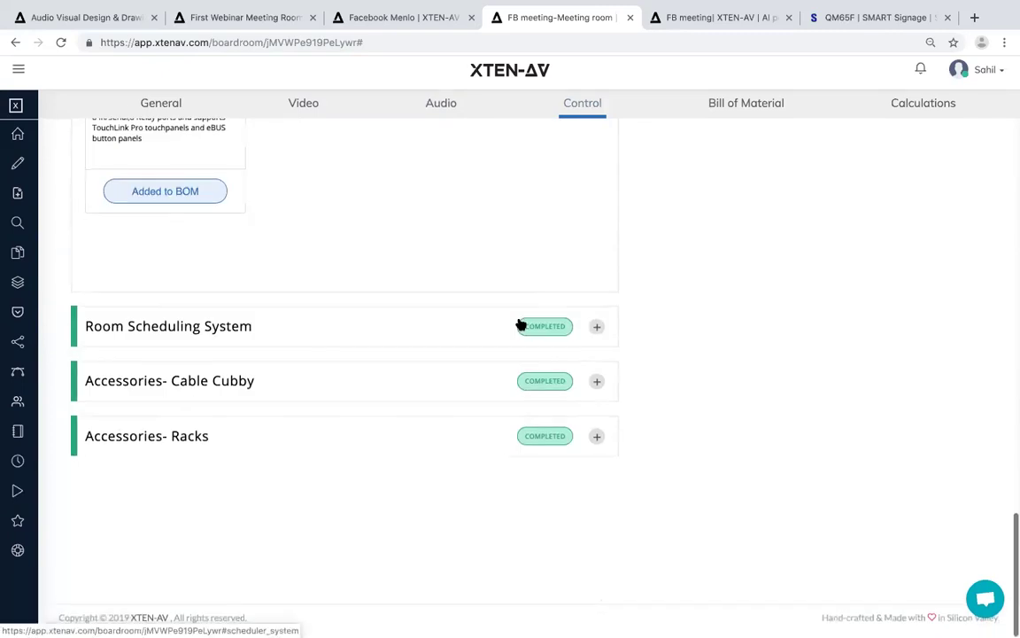
Check the Fb Meeting bill of material, generate the design from it and look over the generated documents.
{"action": "left_click", "coordinate": [737, 114]}
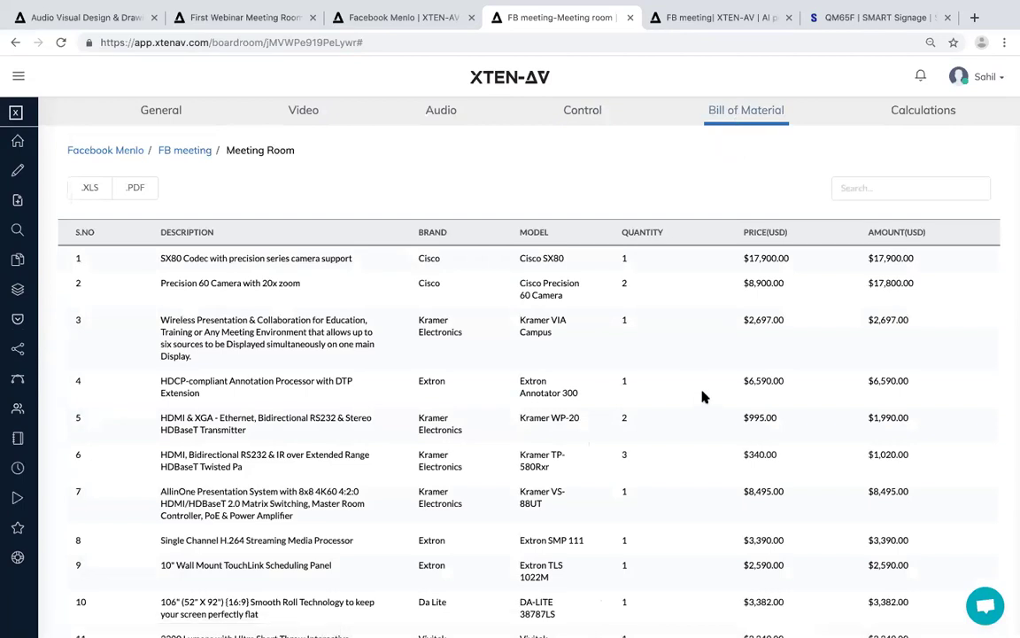
{"action": "scroll", "coordinate": [705, 396], "scroll_direction": "down", "scroll_amount": 3}
{"action": "scroll", "coordinate": [703, 398], "scroll_direction": "down", "scroll_amount": 5}
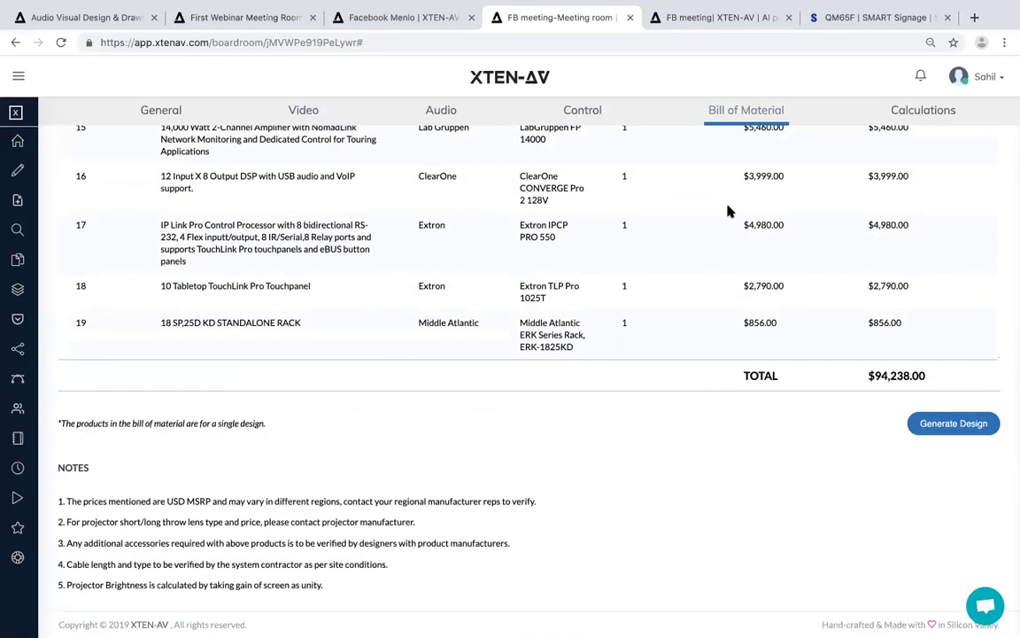
{"action": "left_click", "coordinate": [776, 38]}
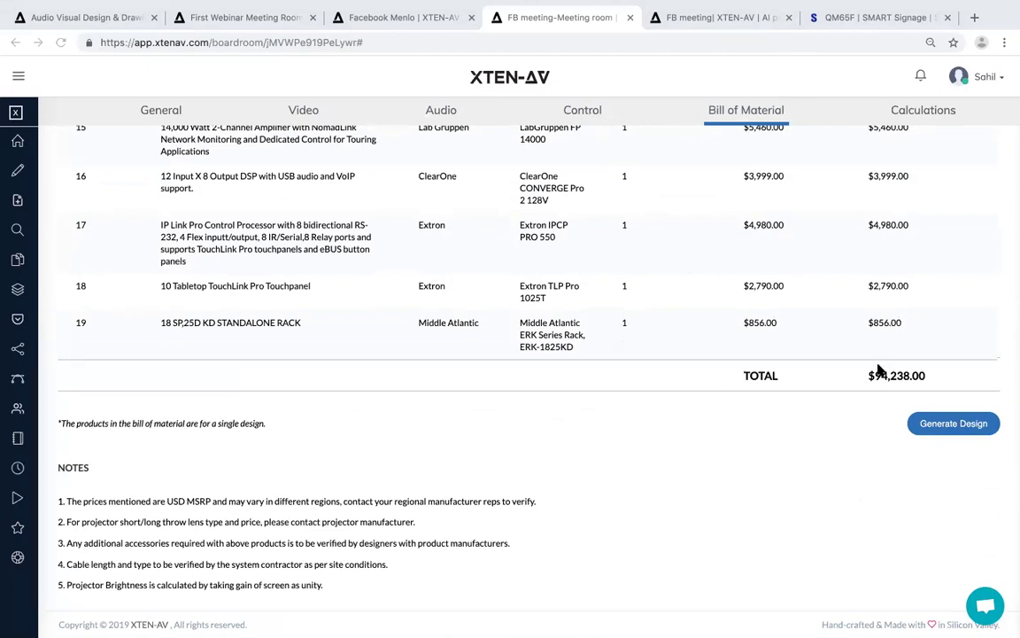
{"action": "left_click", "coordinate": [940, 432]}
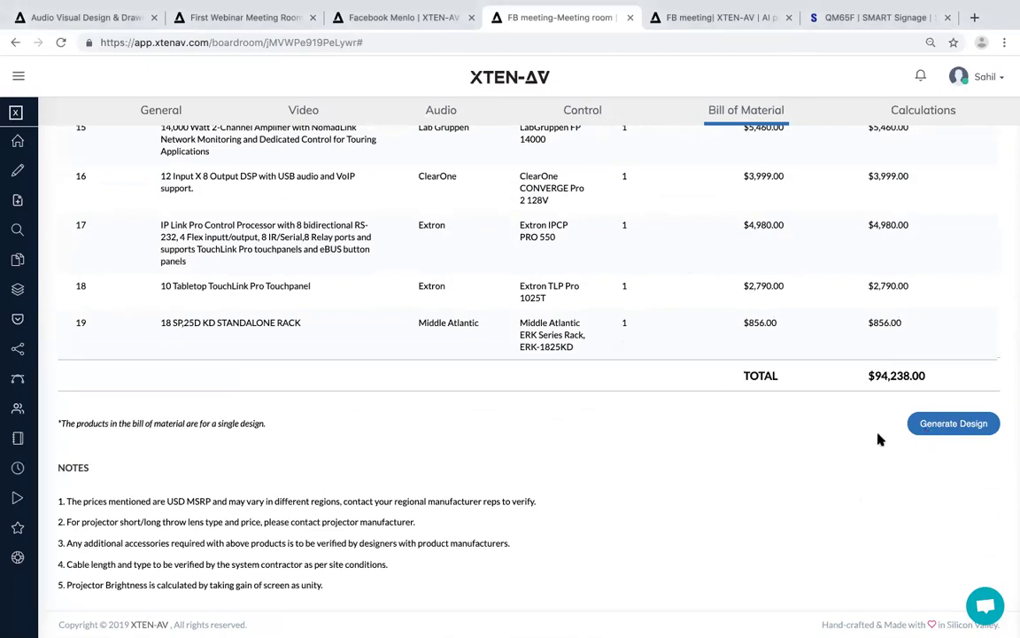
{"action": "left_click", "coordinate": [952, 425]}
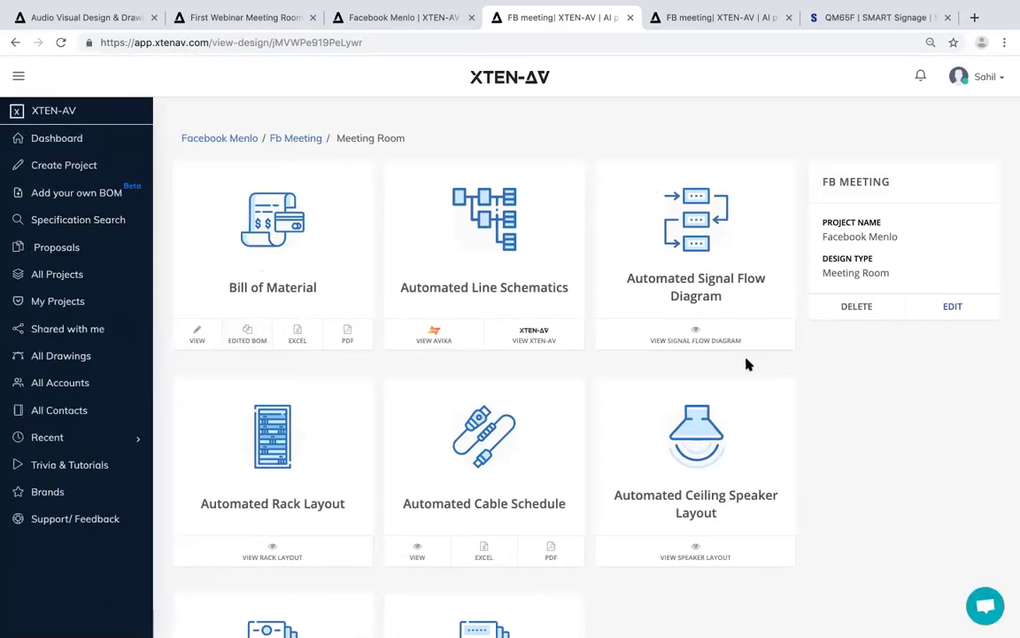
{"action": "scroll", "coordinate": [725, 419], "scroll_direction": "down", "scroll_amount": 2}
{"action": "scroll", "coordinate": [425, 284], "scroll_direction": "up", "scroll_amount": 2}
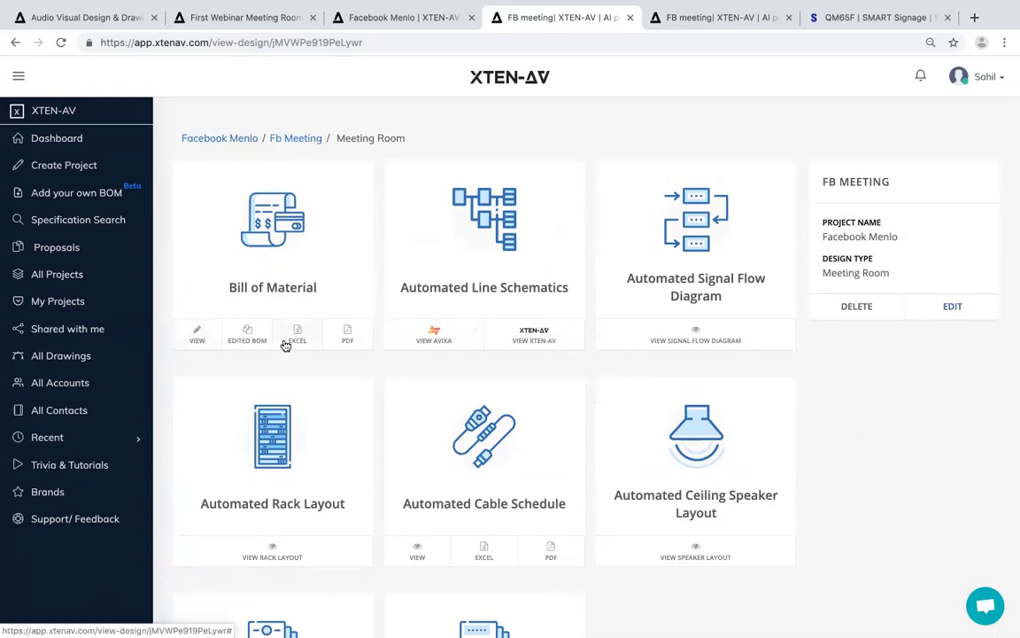
View the generated bill of material for Fb Meeting and return to the design's documents.
{"action": "left_click", "coordinate": [203, 339]}
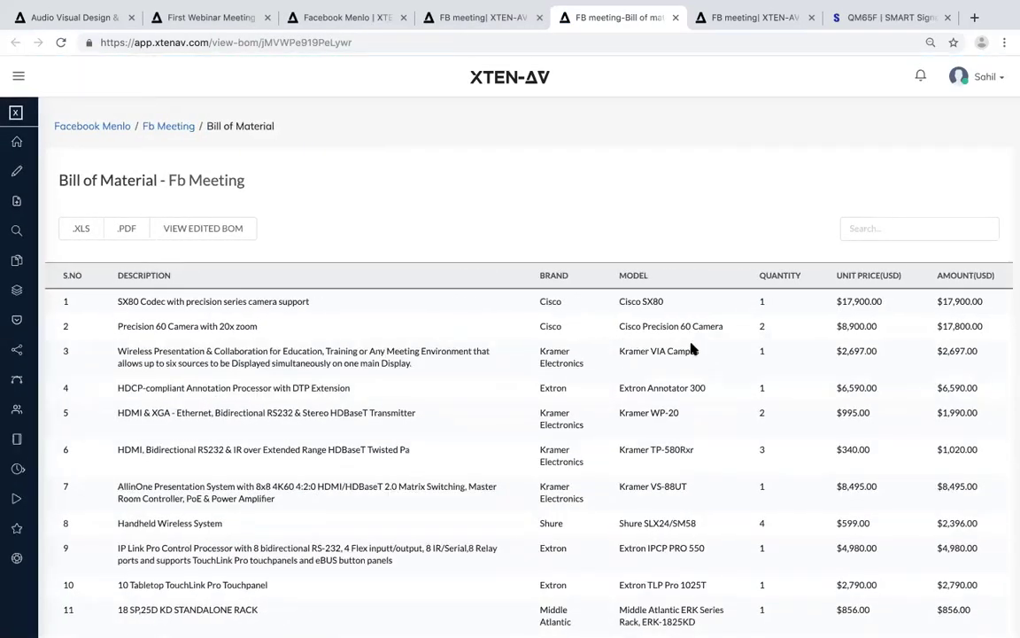
{"action": "scroll", "coordinate": [692, 349], "scroll_direction": "down", "scroll_amount": 6}
{"action": "scroll", "coordinate": [691, 349], "scroll_direction": "up", "scroll_amount": 1}
{"action": "scroll", "coordinate": [691, 349], "scroll_direction": "up", "scroll_amount": 5}
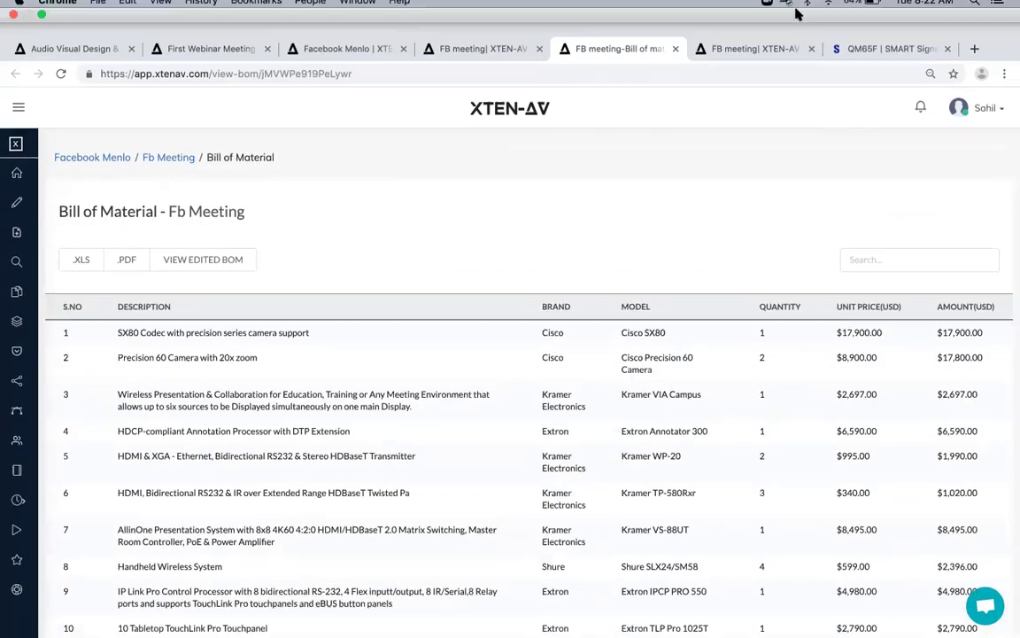
{"action": "left_click", "coordinate": [509, 11]}
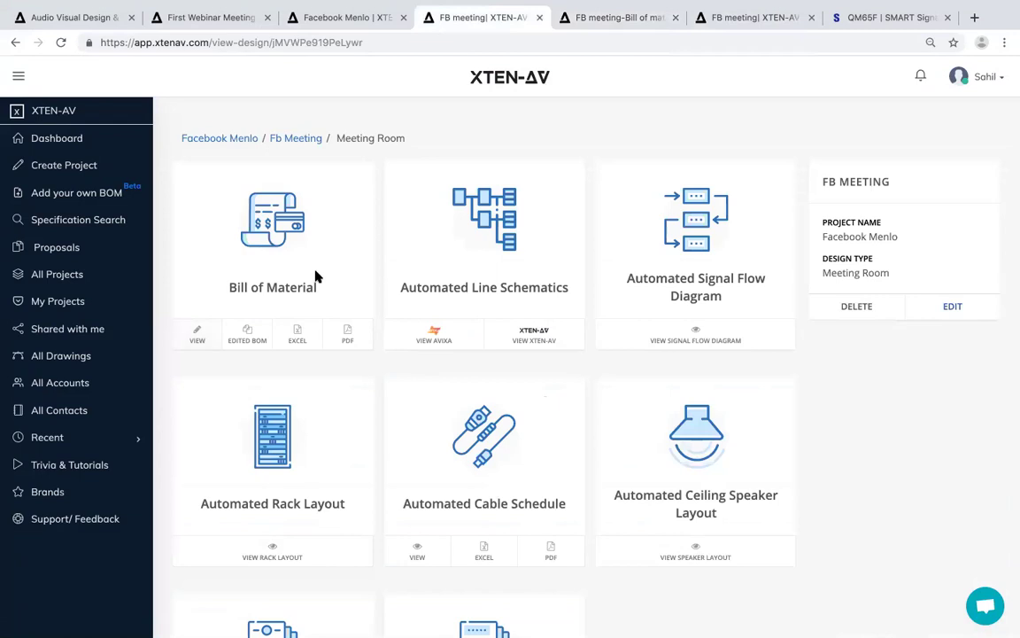
Open the edited bill of material for Fb Meeting and look through its items.
{"action": "left_click", "coordinate": [249, 337]}
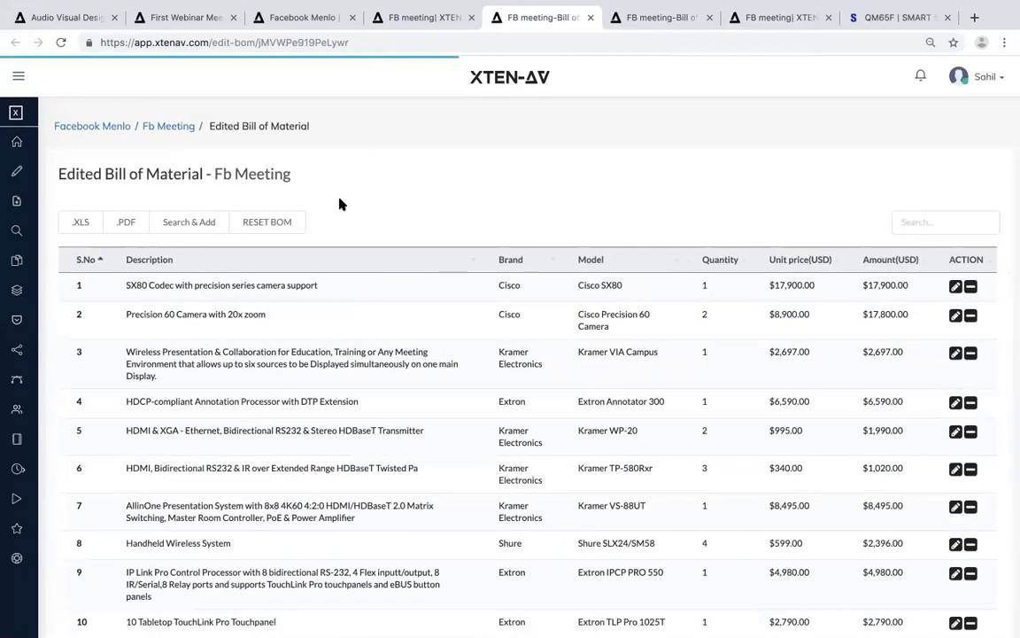
{"action": "scroll", "coordinate": [626, 265], "scroll_direction": "down", "scroll_amount": 3}
{"action": "scroll", "coordinate": [626, 343], "scroll_direction": "down", "scroll_amount": 3}
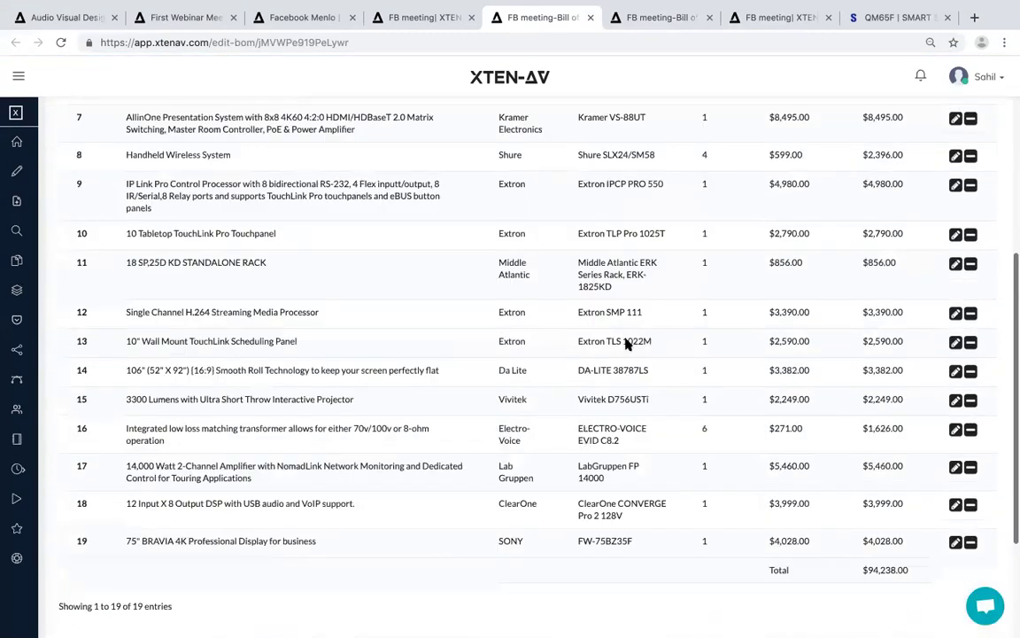
{"action": "scroll", "coordinate": [626, 342], "scroll_direction": "up", "scroll_amount": 5}
{"action": "scroll", "coordinate": [626, 341], "scroll_direction": "down", "scroll_amount": 1}
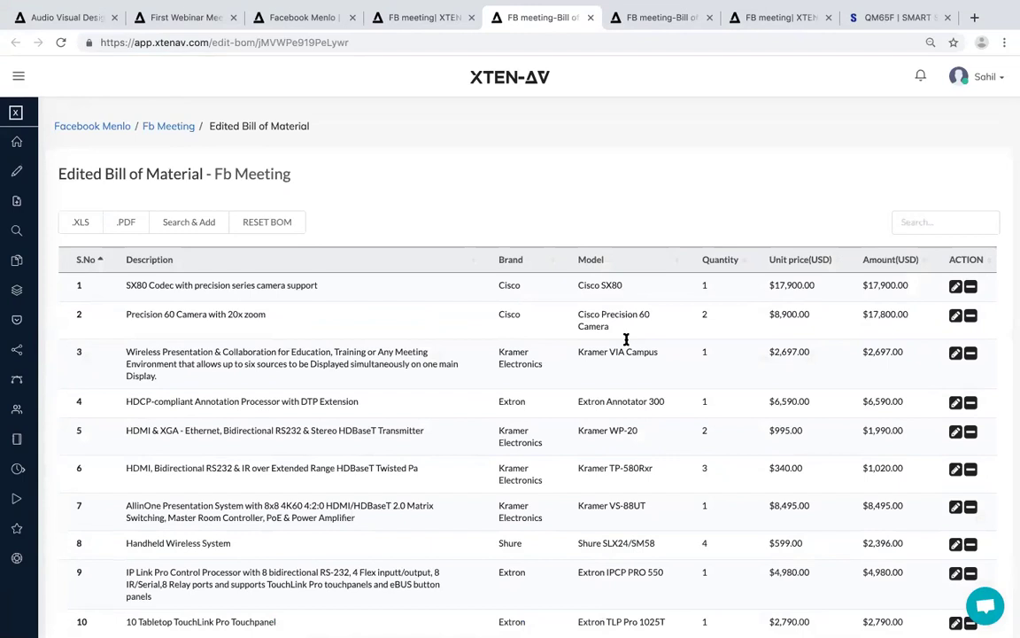
Open the Cisco SX80 and Cisco Precision 60 Camera rows for editing, save both as they are and look through the list.
{"action": "left_click", "coordinate": [956, 287]}
{"action": "left_click", "coordinate": [955, 315]}
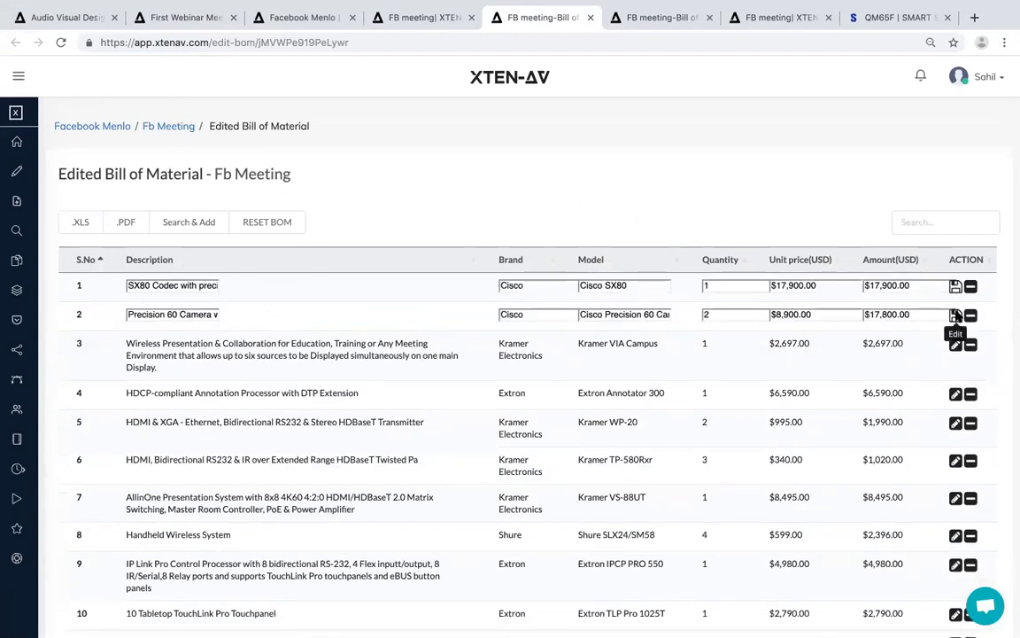
{"action": "left_click", "coordinate": [956, 286]}
{"action": "left_click", "coordinate": [956, 315]}
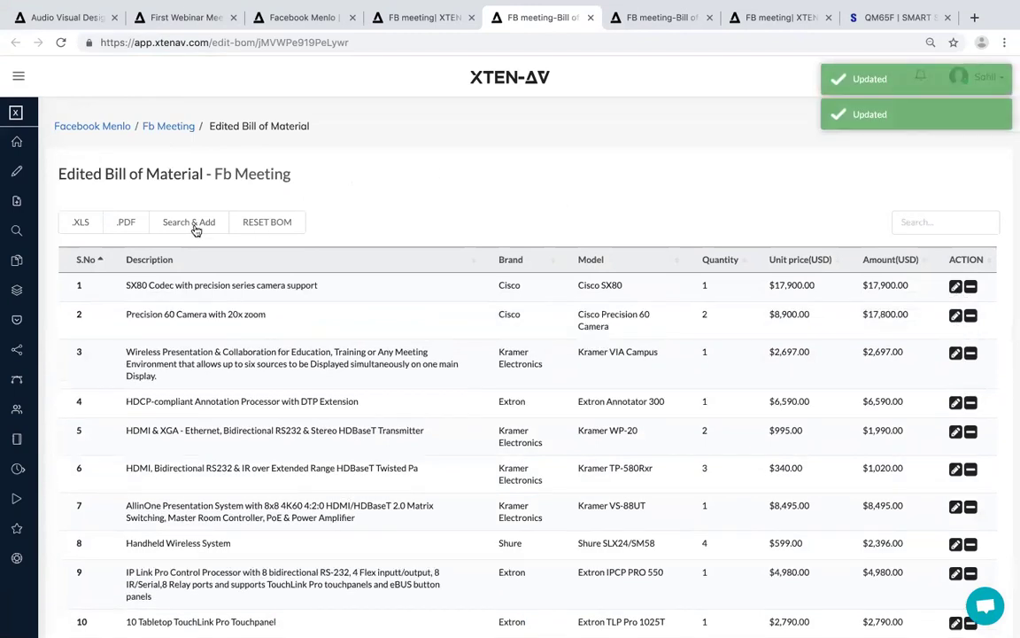
{"action": "scroll", "coordinate": [387, 356], "scroll_direction": "down", "scroll_amount": 10}
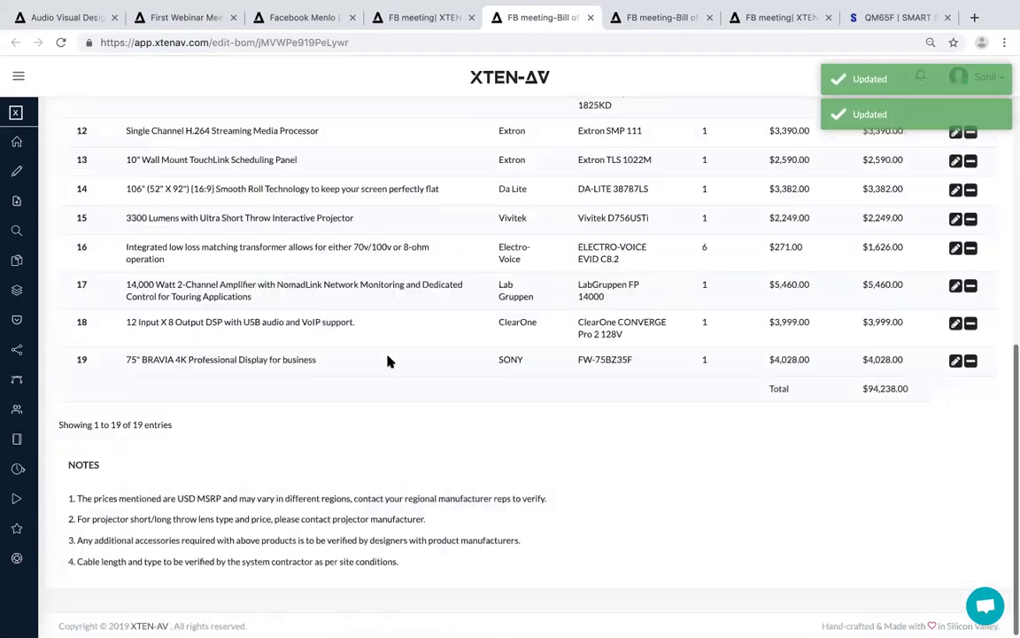
{"action": "scroll", "coordinate": [387, 356], "scroll_direction": "up", "scroll_amount": 10}
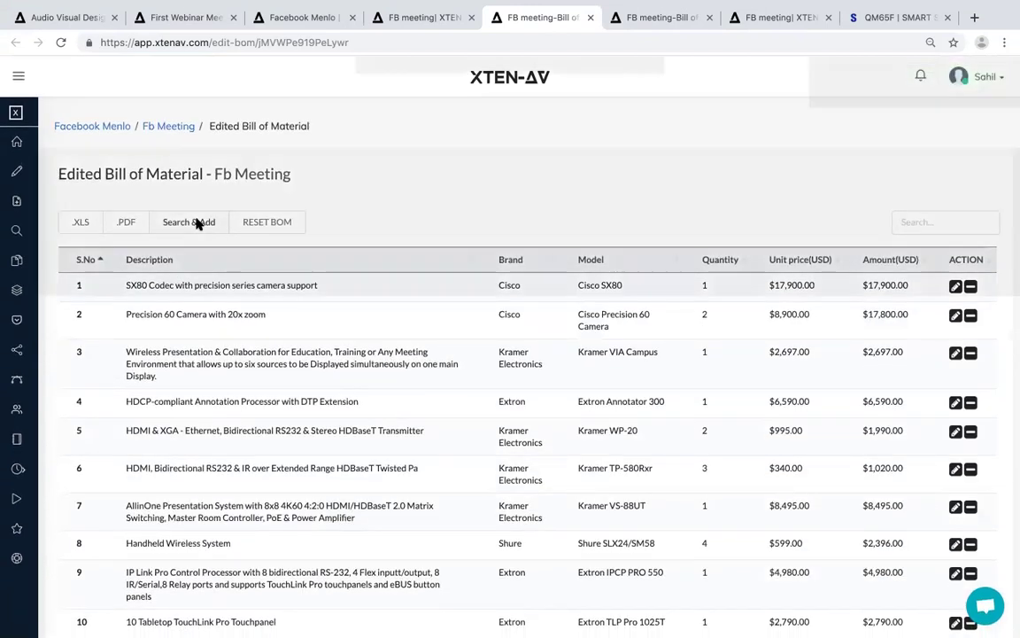
Search for tannoy to add to the edited bill of material, pick TANNOY AMS 5DC, switch to a blank custom item and leave without saving.
{"action": "left_click", "coordinate": [199, 225]}
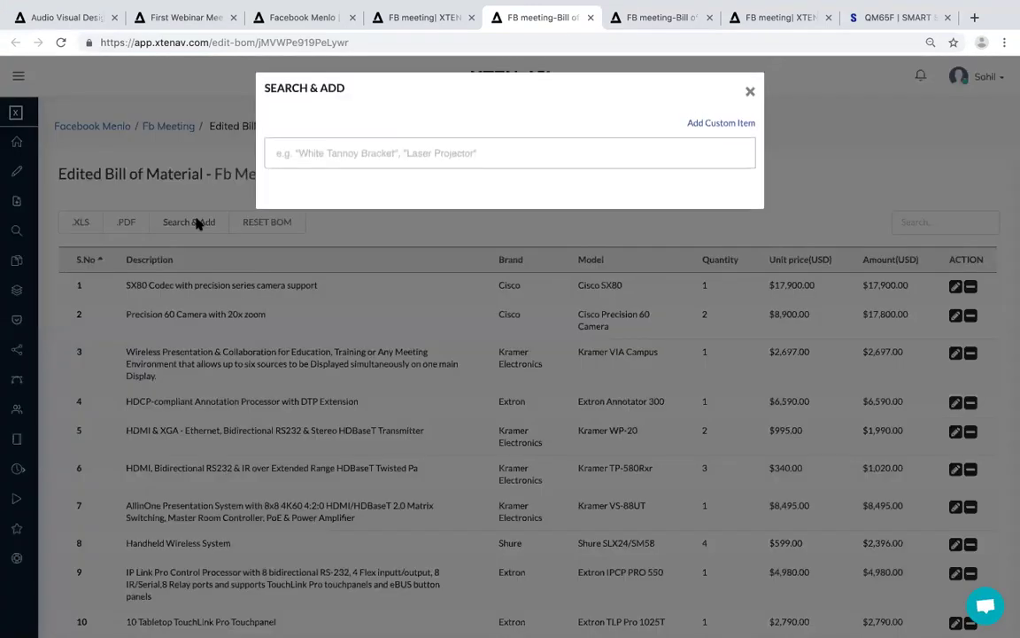
{"action": "left_click", "coordinate": [370, 155]}
{"action": "type", "text": "tanno"}
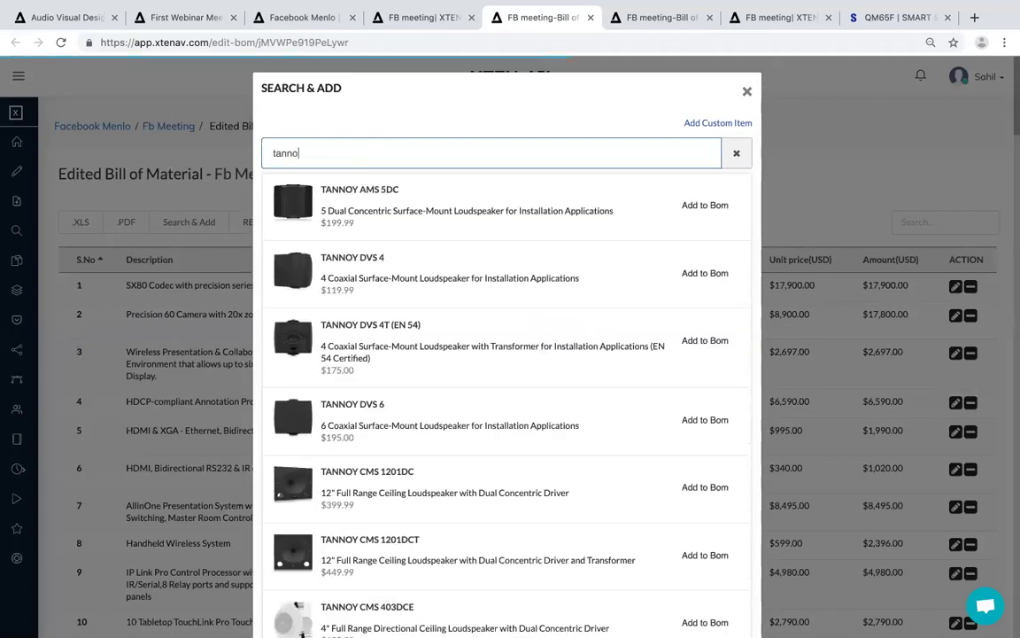
{"action": "type", "text": "y"}
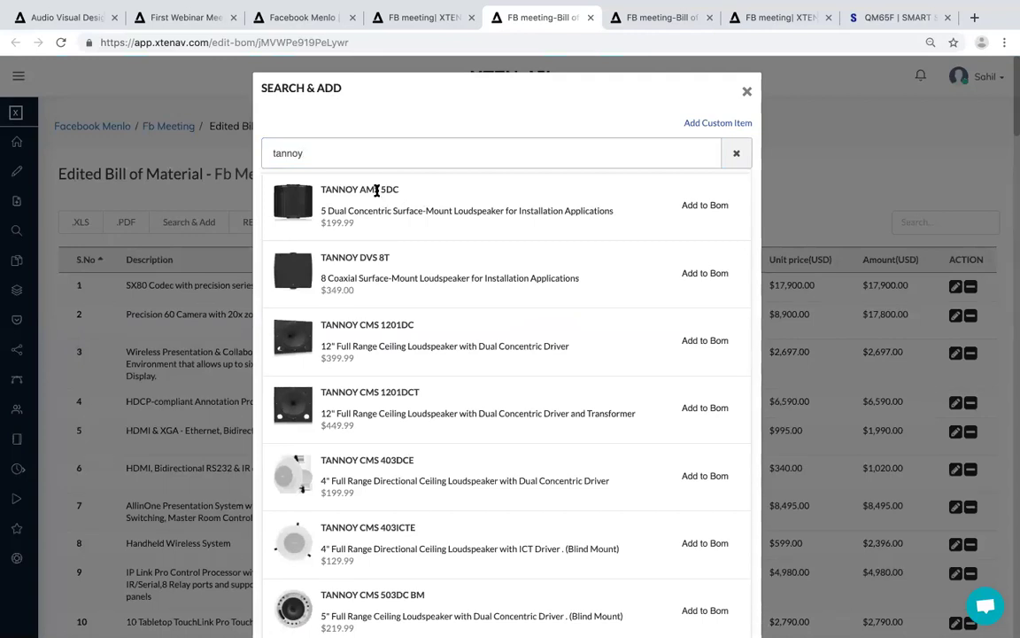
{"action": "left_click", "coordinate": [703, 205]}
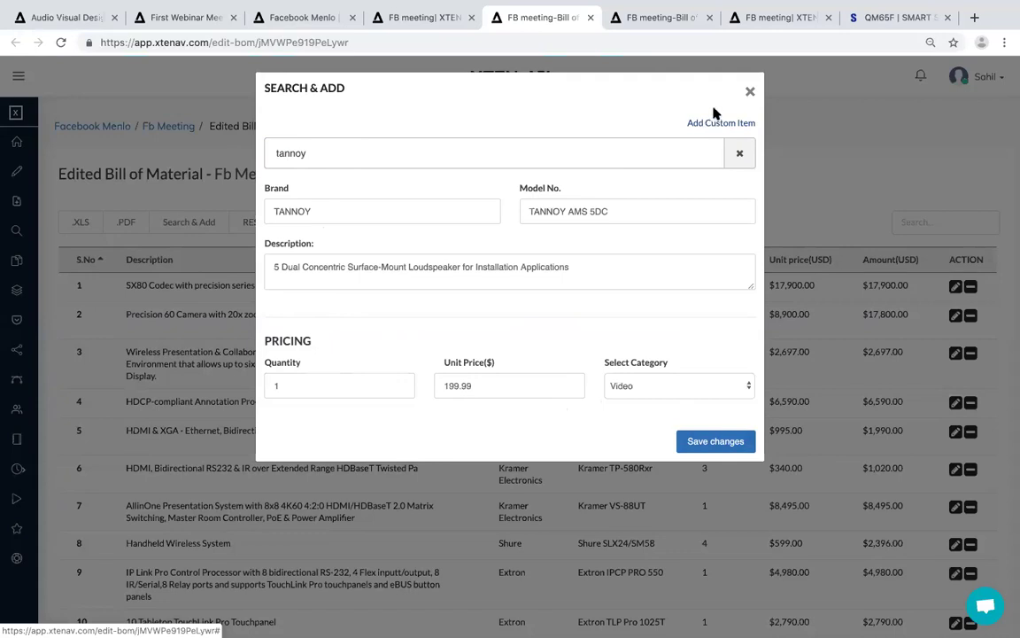
{"action": "left_click", "coordinate": [695, 122]}
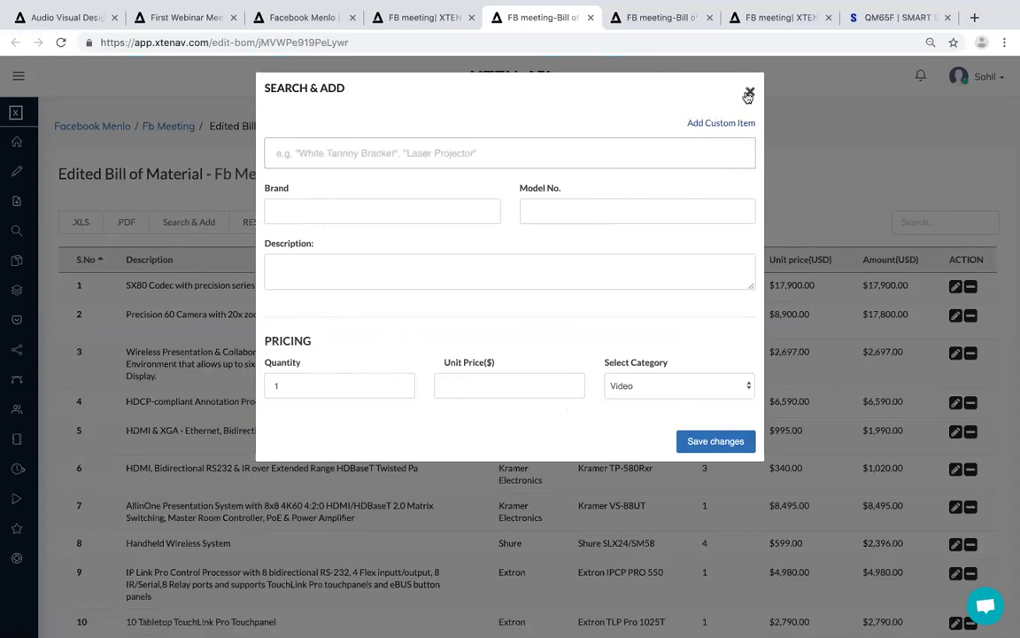
{"action": "left_click", "coordinate": [750, 94]}
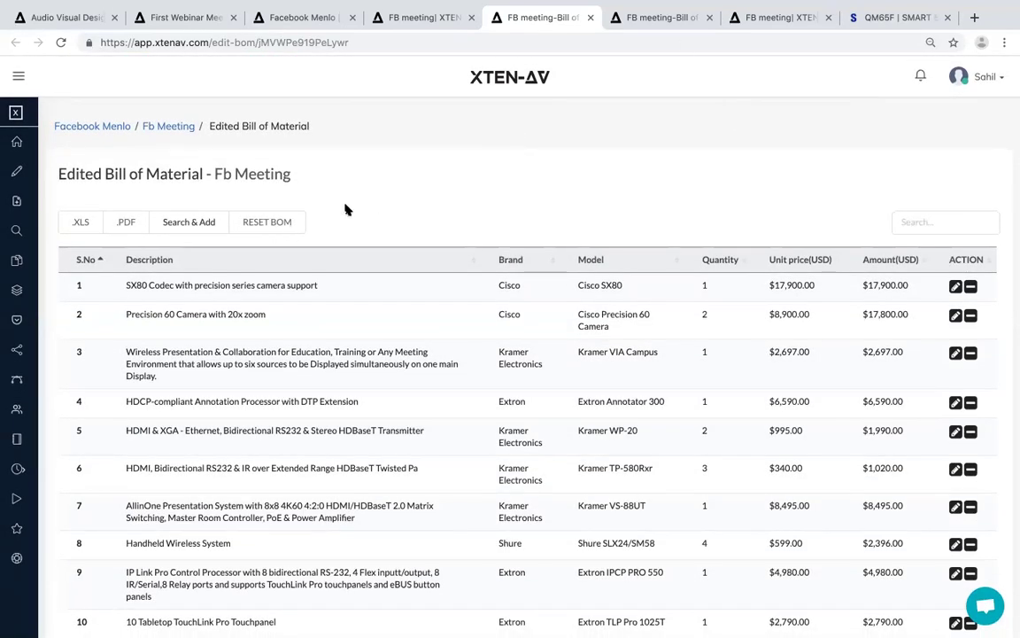
Start resetting the edited bill of material and cancel the reset.
{"action": "left_click", "coordinate": [284, 223]}
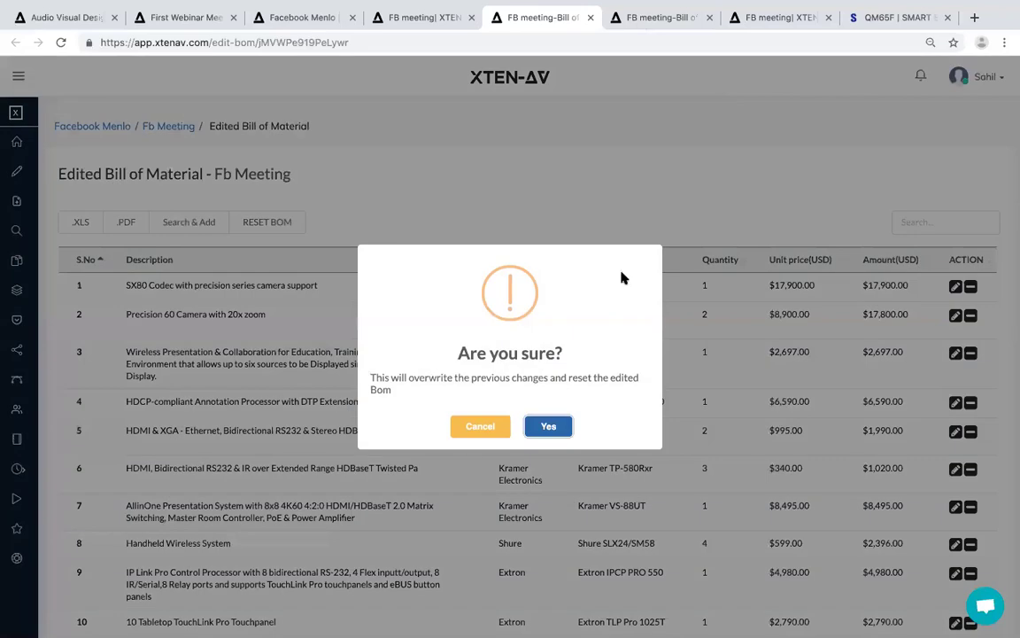
{"action": "left_click", "coordinate": [484, 427]}
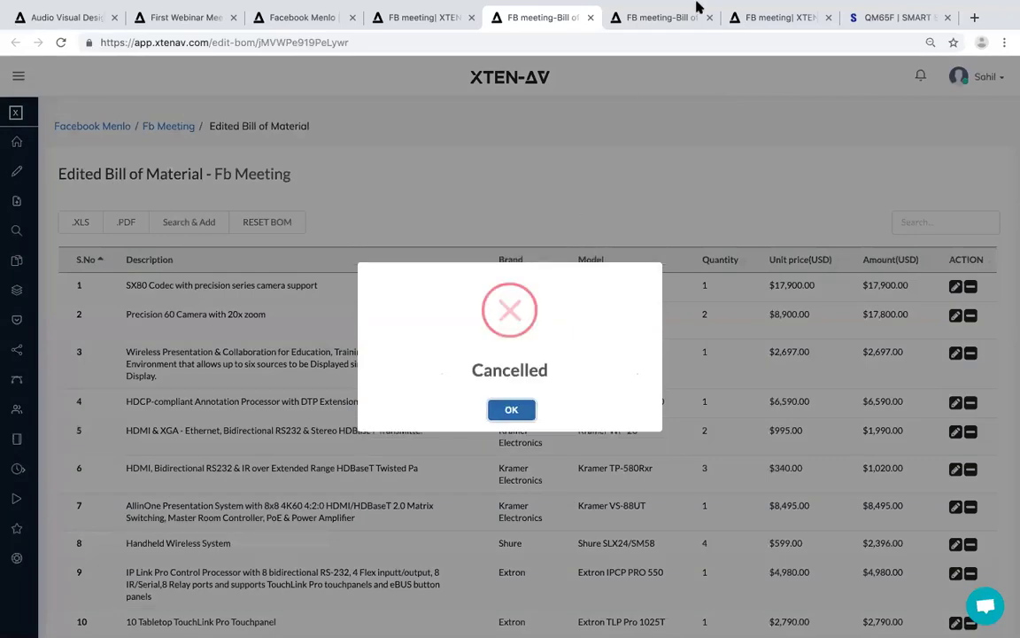
{"action": "left_click", "coordinate": [512, 409]}
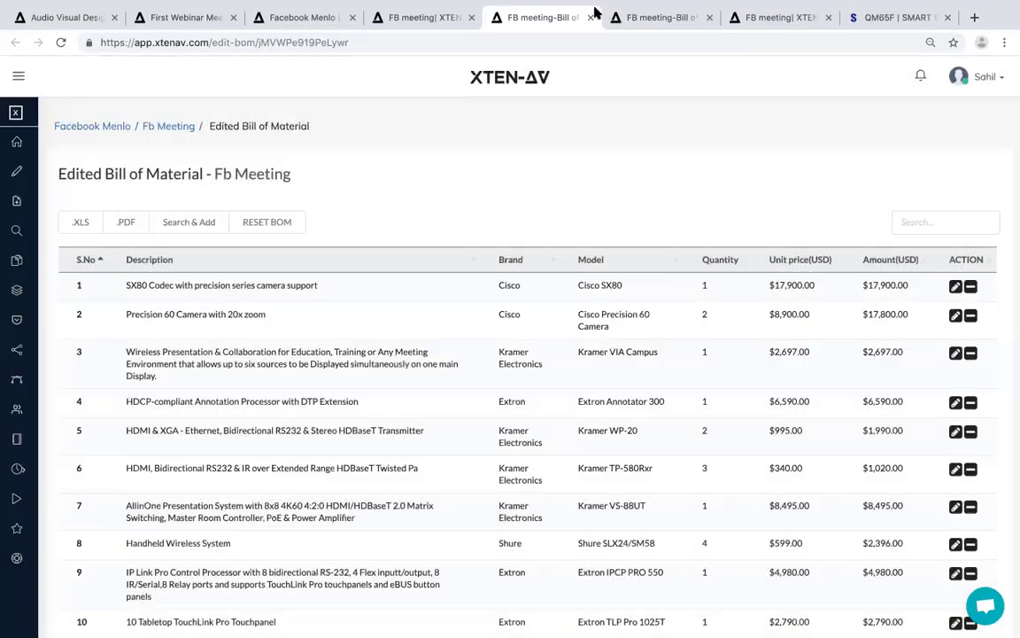
Open the XTEN-AV version of Fb Meeting's automated line schematics and examine the device connections across the enlarged drawing.
{"action": "left_click", "coordinate": [456, 15]}
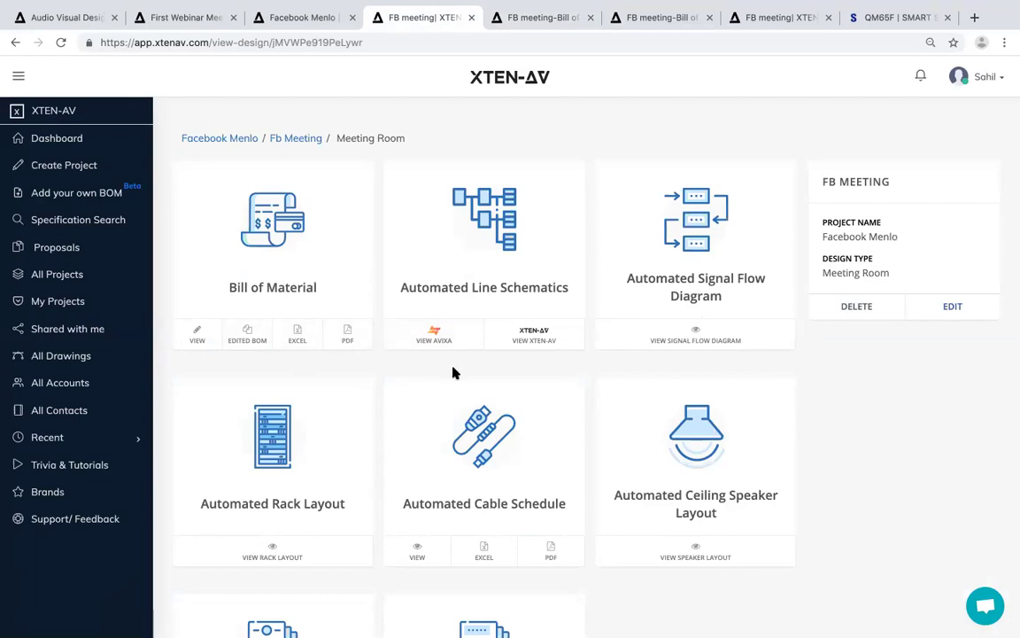
{"action": "left_click", "coordinate": [535, 336]}
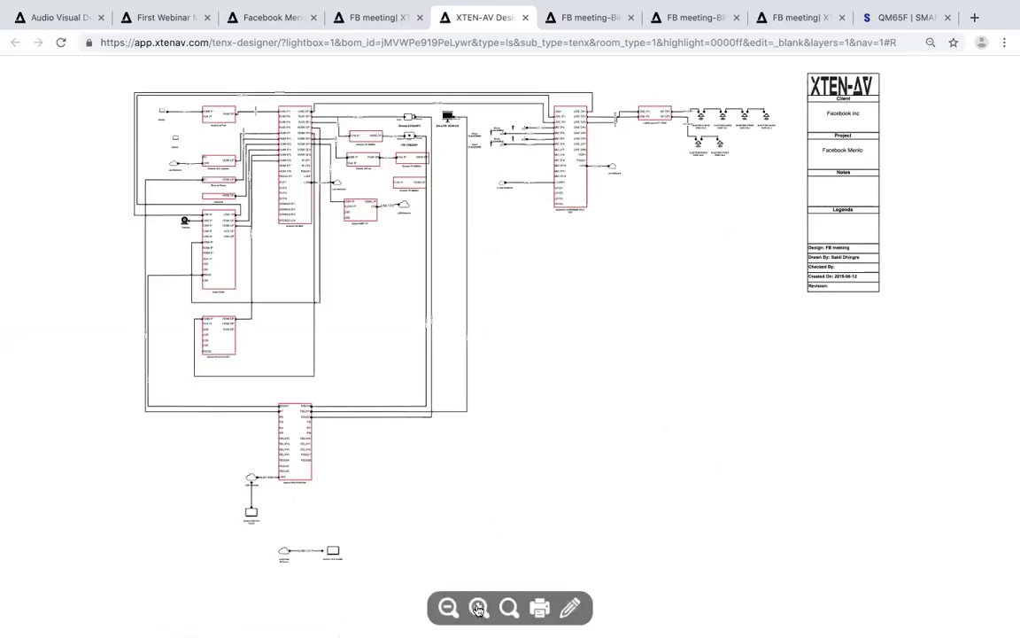
{"action": "left_click", "coordinate": [478, 608]}
{"action": "left_click", "coordinate": [478, 607]}
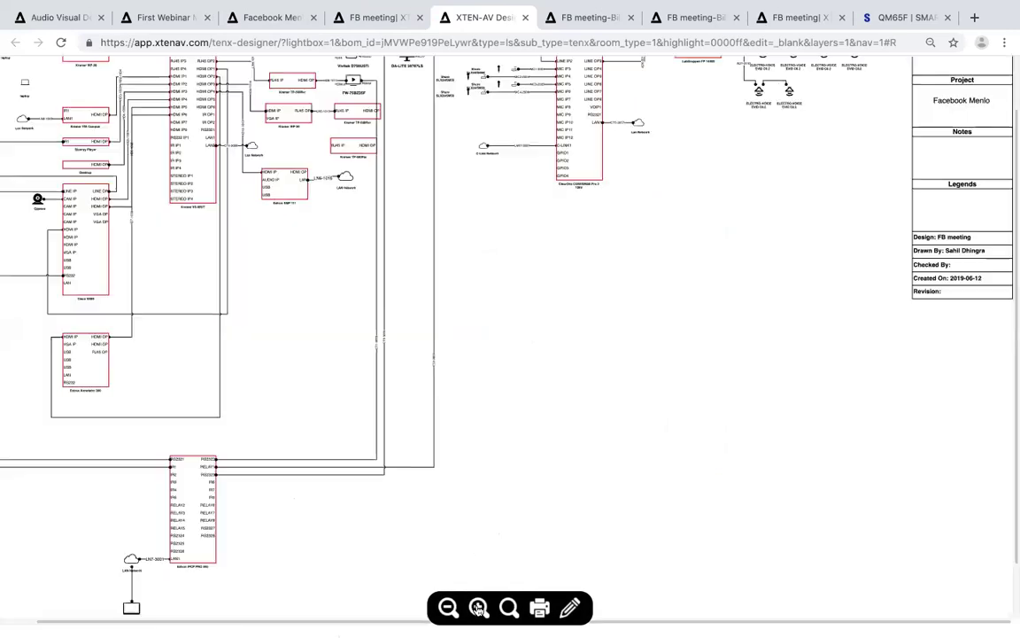
{"action": "left_click", "coordinate": [478, 607]}
{"action": "scroll", "coordinate": [493, 411], "scroll_direction": "up", "scroll_amount": 2}
{"action": "scroll", "coordinate": [493, 411], "scroll_direction": "left", "scroll_amount": 3}
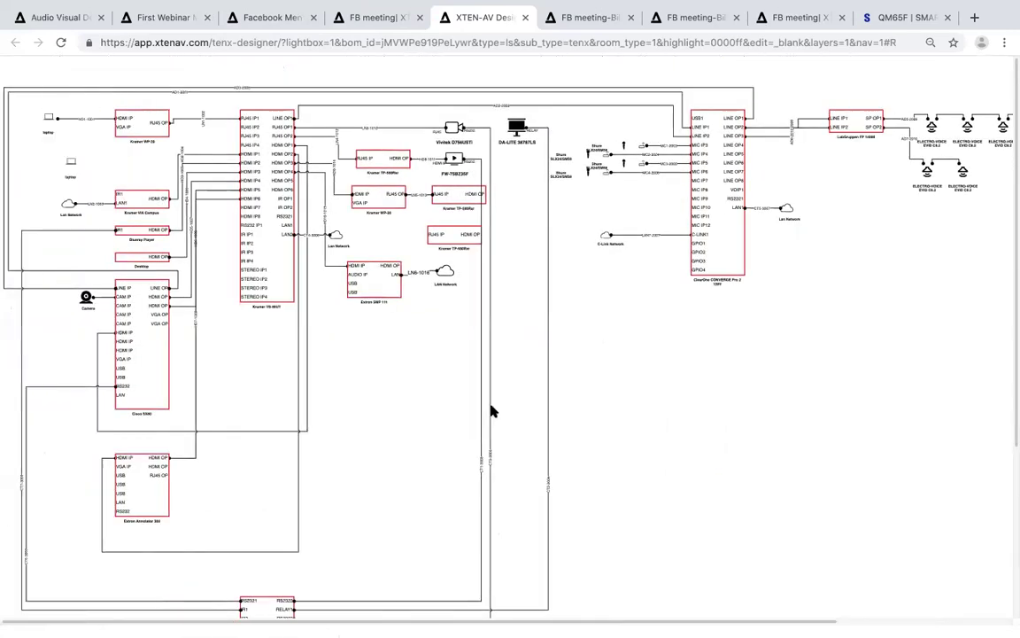
{"action": "scroll", "coordinate": [494, 411], "scroll_direction": "right", "scroll_amount": 5}
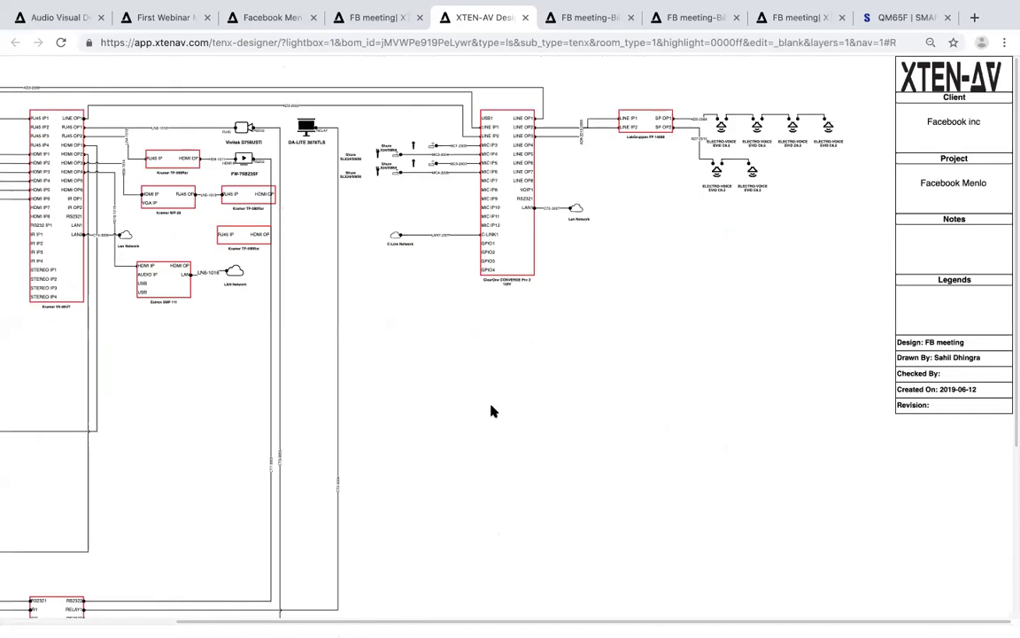
{"action": "scroll", "coordinate": [493, 411], "scroll_direction": "left", "scroll_amount": 5}
{"action": "scroll", "coordinate": [494, 411], "scroll_direction": "down", "scroll_amount": 5}
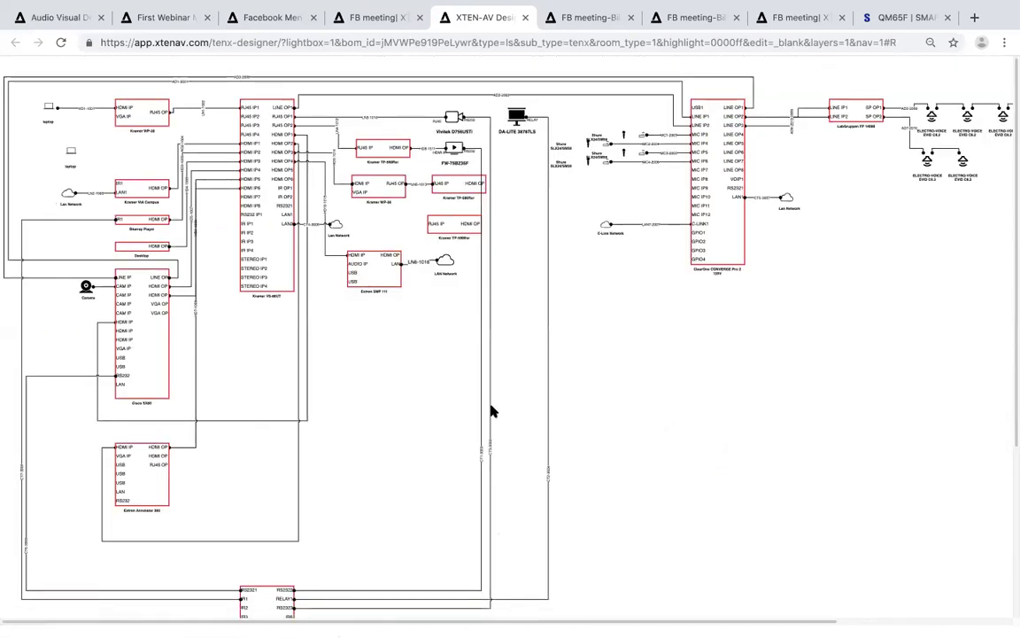
{"action": "scroll", "coordinate": [493, 411], "scroll_direction": "up", "scroll_amount": 5}
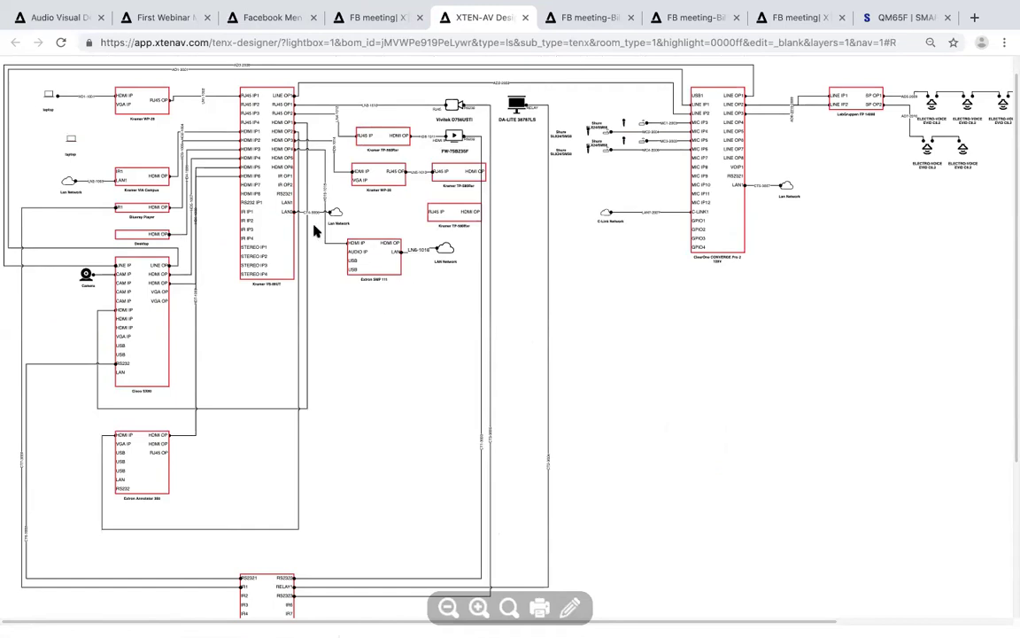
{"action": "scroll", "coordinate": [616, 339], "scroll_direction": "down", "scroll_amount": 4}
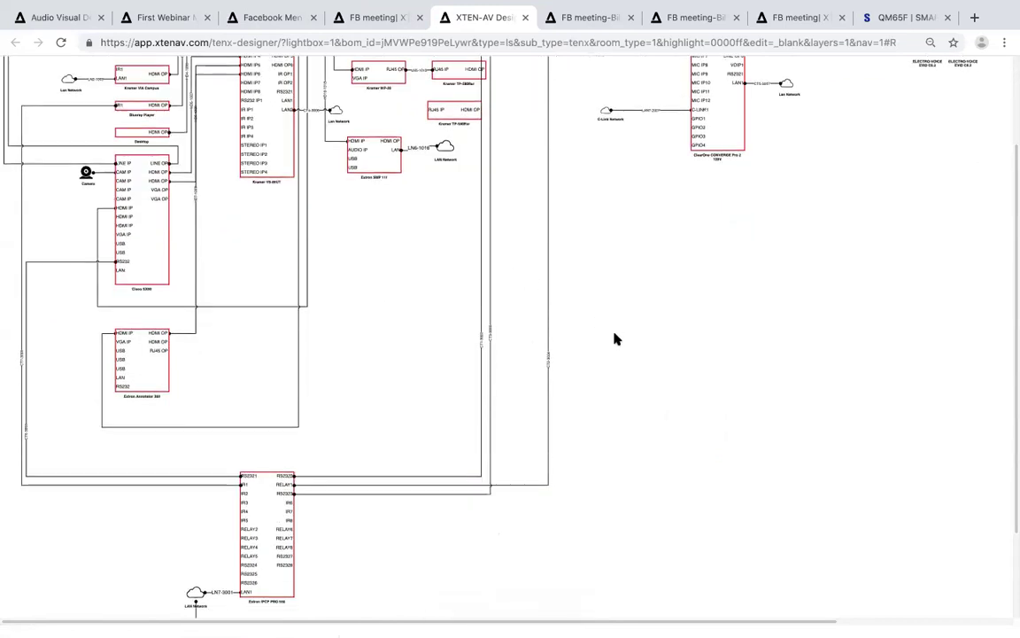
{"action": "scroll", "coordinate": [616, 339], "scroll_direction": "up", "scroll_amount": 4}
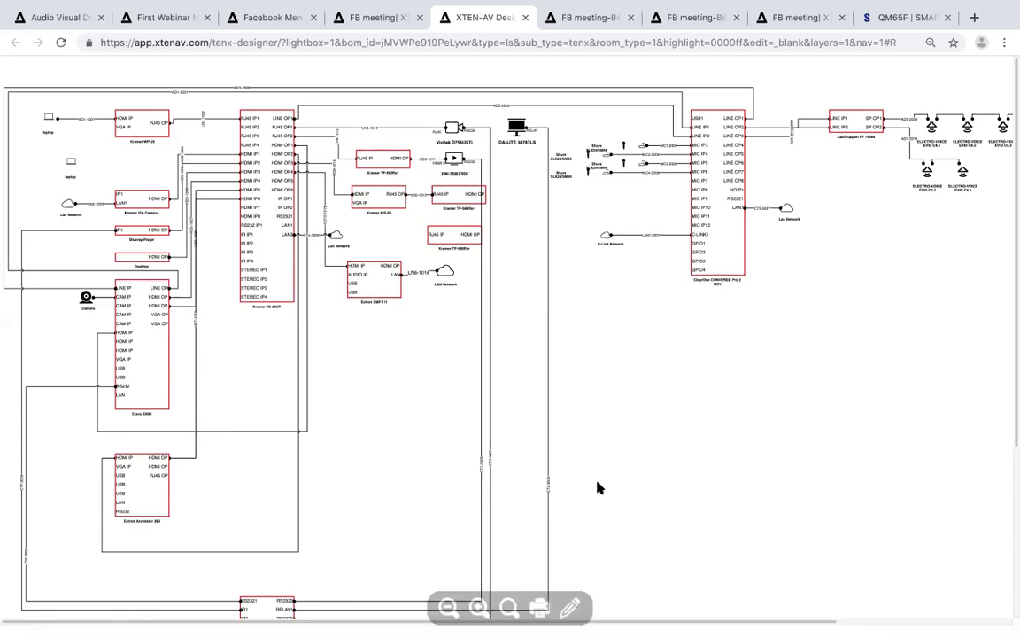
Open the line schematic in the design editor, nudge the Kramer VS-88UT block and place the Kramer WP-20 label above its block.
{"action": "left_click", "coordinate": [569, 608]}
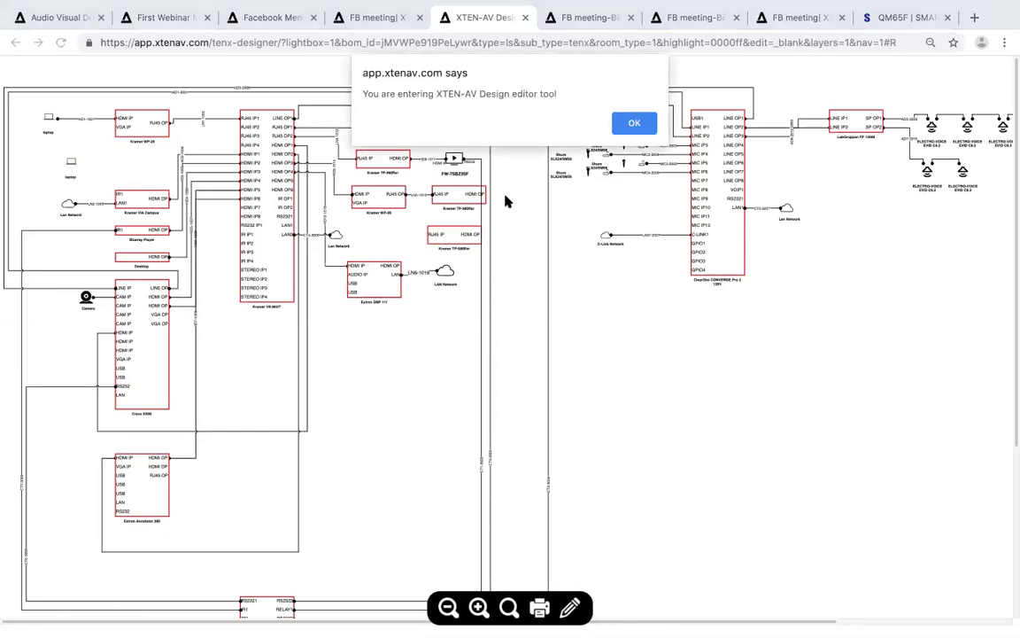
{"action": "left_click", "coordinate": [634, 124]}
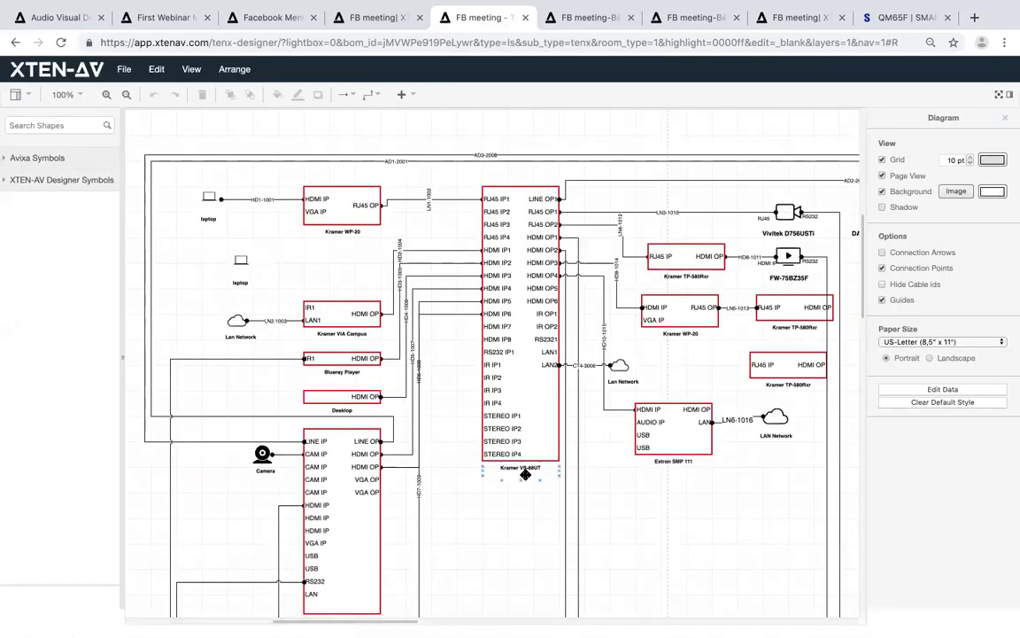
{"action": "scroll", "coordinate": [525, 475], "scroll_direction": "down", "scroll_amount": 3}
{"action": "mouse_move", "coordinate": [481, 307]}
{"action": "left_mouse_down"}
{"action": "mouse_move", "coordinate": [437, 311]}
{"action": "mouse_move", "coordinate": [479, 314]}
{"action": "left_mouse_up"}
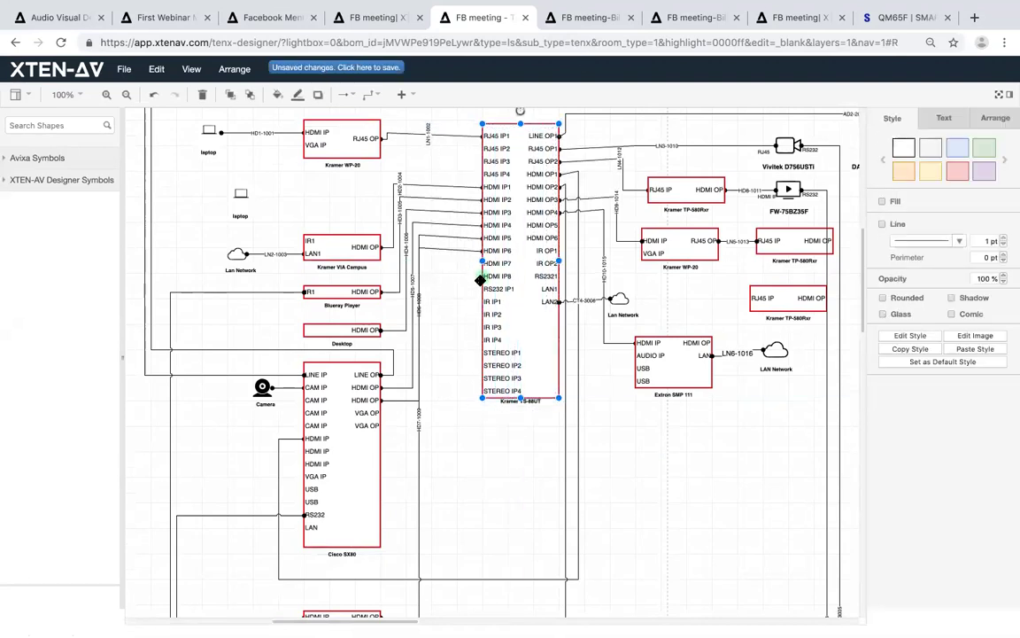
{"action": "left_click", "coordinate": [445, 277]}
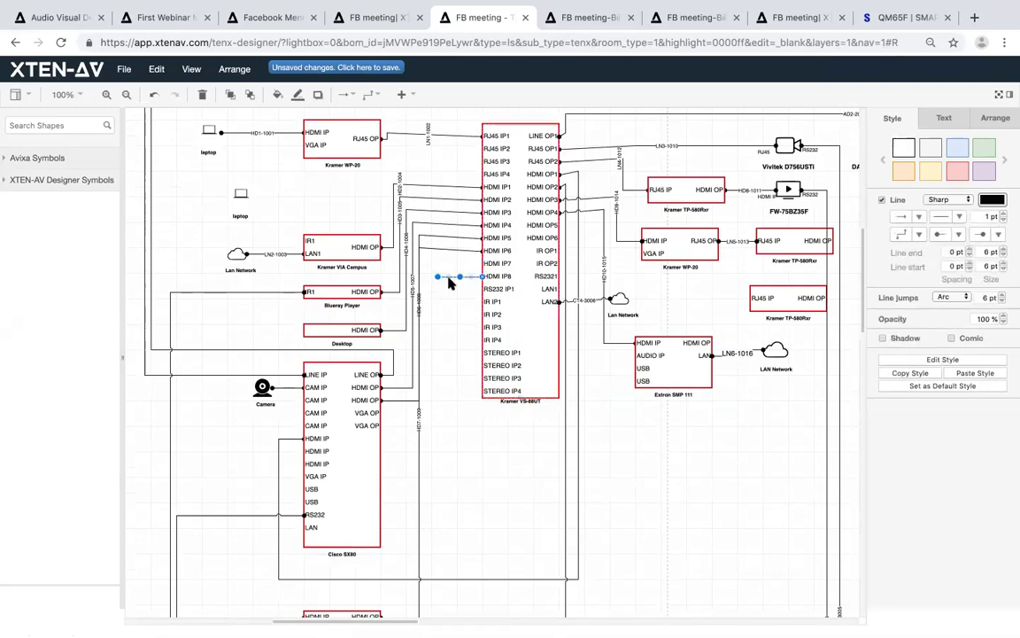
{"action": "left_click", "coordinate": [450, 283]}
{"action": "mouse_move", "coordinate": [341, 134]}
{"action": "left_mouse_down"}
{"action": "mouse_move", "coordinate": [341, 165]}
{"action": "mouse_move", "coordinate": [336, 137]}
{"action": "left_mouse_up"}
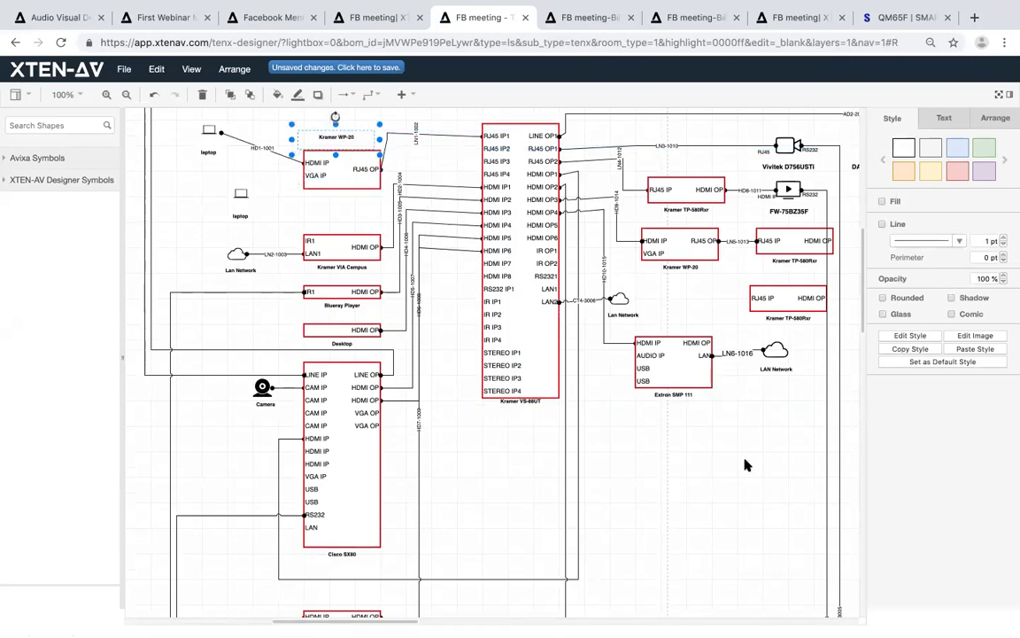
Look over the rest of the schematic and its title block, and check the available export formats.
{"action": "scroll", "coordinate": [745, 465], "scroll_direction": "right", "scroll_amount": 15}
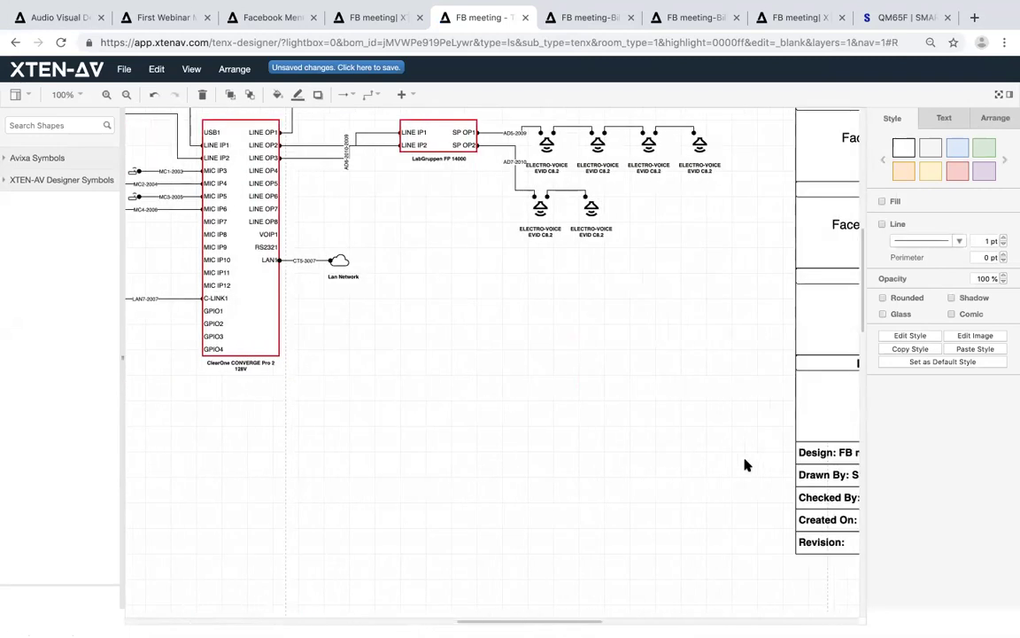
{"action": "scroll", "coordinate": [689, 353], "scroll_direction": "up", "scroll_amount": 3}
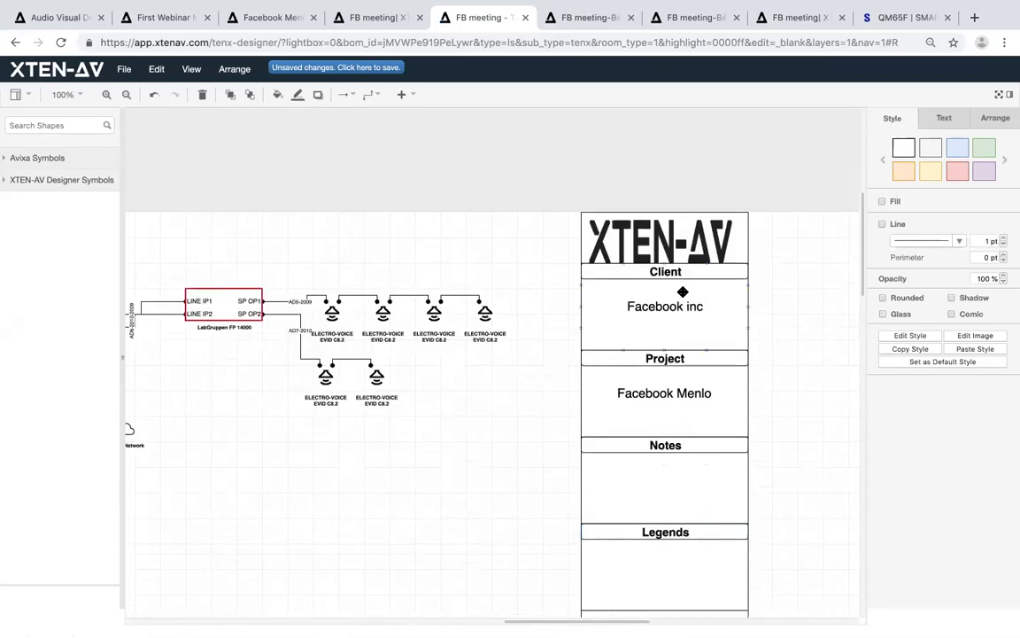
{"action": "scroll", "coordinate": [491, 408], "scroll_direction": "left", "scroll_amount": 10}
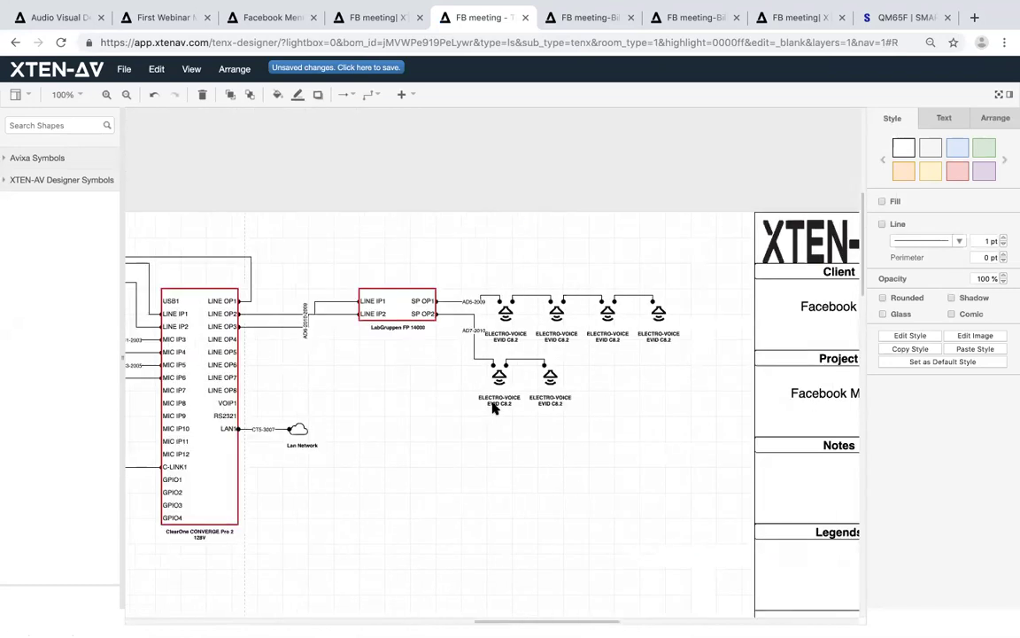
{"action": "scroll", "coordinate": [244, 244], "scroll_direction": "left", "scroll_amount": 2}
{"action": "left_click", "coordinate": [124, 68]}
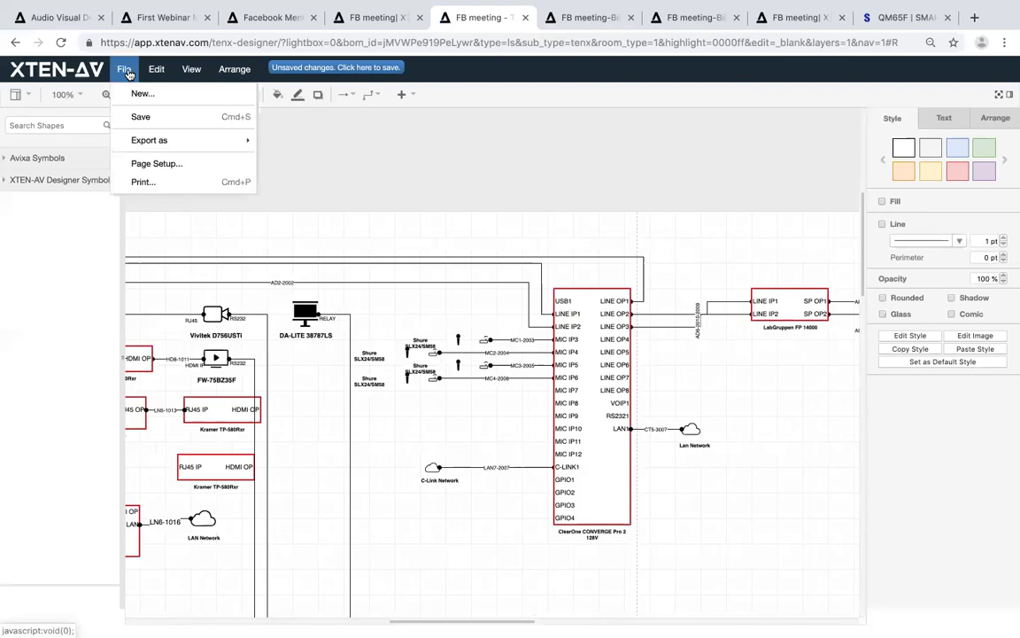
{"action": "mouse_move", "coordinate": [149, 138]}
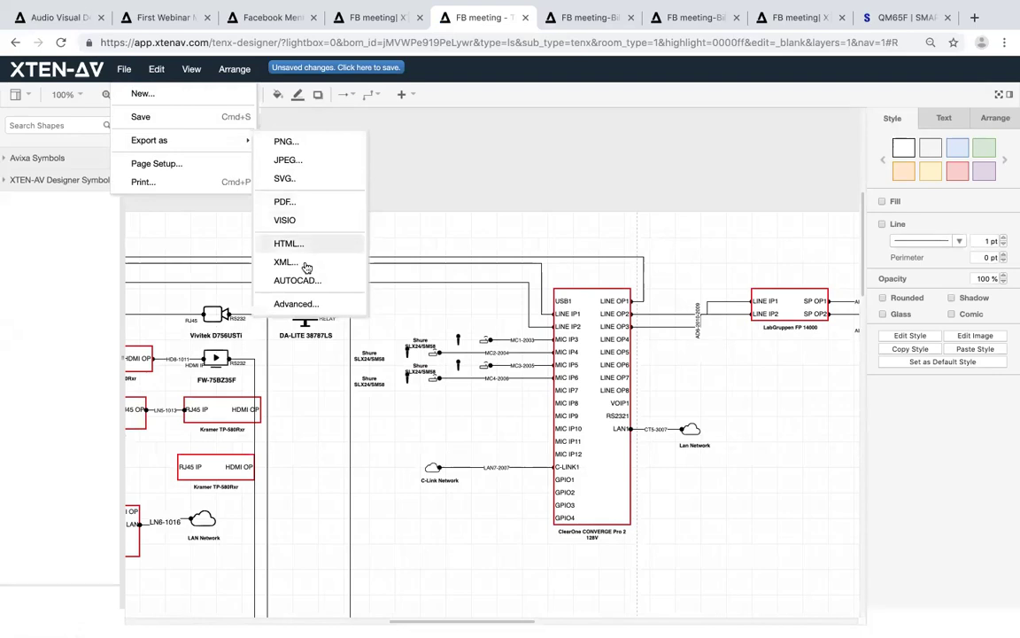
{"action": "left_click", "coordinate": [542, 194]}
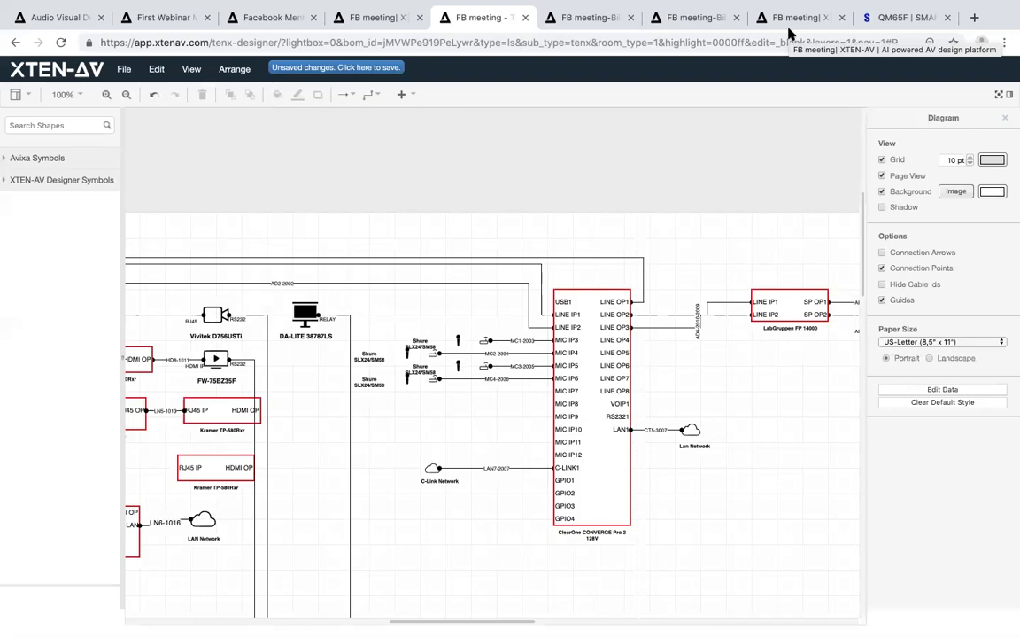
{"action": "scroll", "coordinate": [725, 292], "scroll_direction": "down", "scroll_amount": 5}
{"action": "scroll", "coordinate": [494, 381], "scroll_direction": "left", "scroll_amount": 8}
{"action": "scroll", "coordinate": [494, 381], "scroll_direction": "up", "scroll_amount": 3}
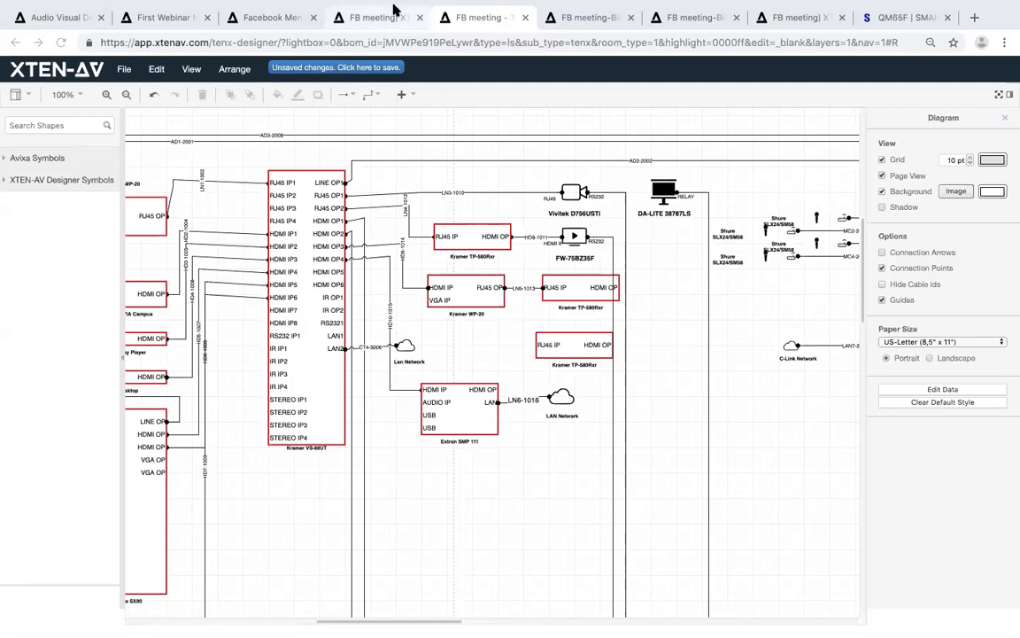
View the automated signal flow diagram from Fb Meeting's documents and return to the documents.
{"action": "left_click", "coordinate": [396, 10]}
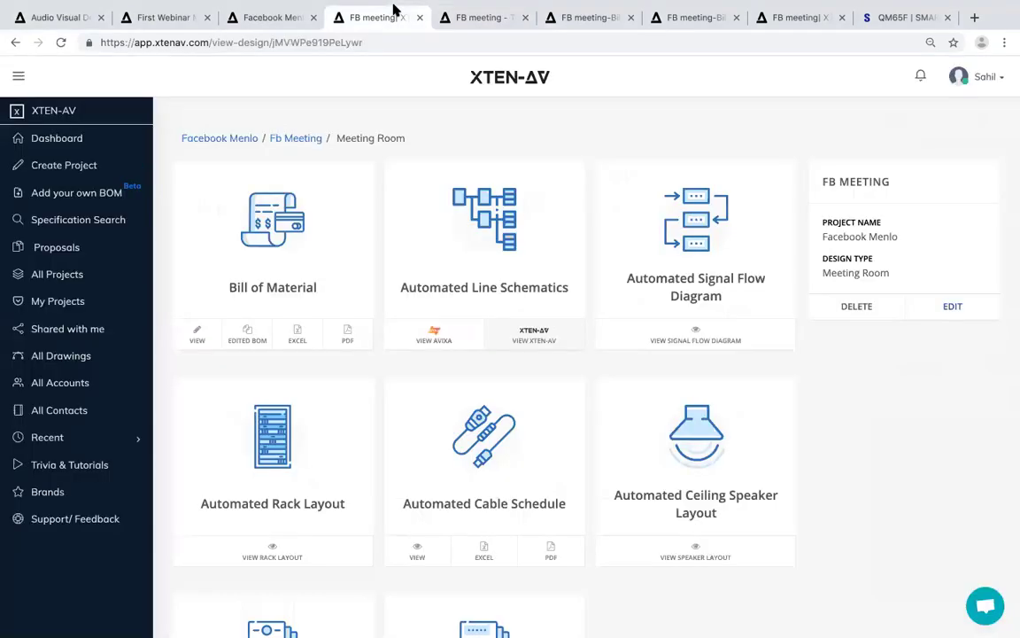
{"action": "left_click", "coordinate": [702, 331]}
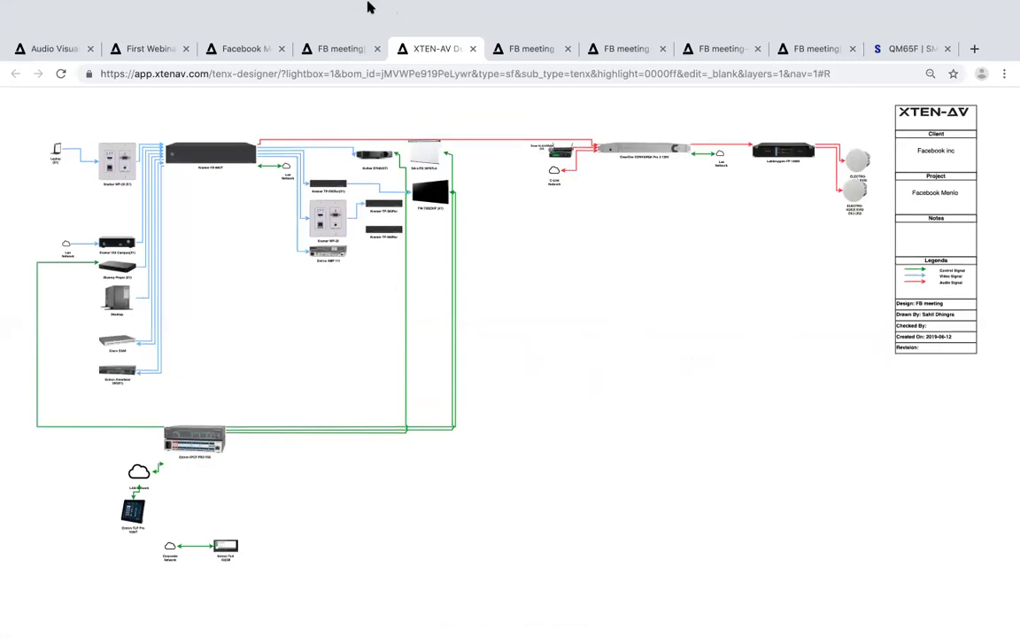
{"action": "left_click", "coordinate": [323, 17]}
View Fb Meeting's automated rack layout and go back to the design's documents.
{"action": "scroll", "coordinate": [485, 359], "scroll_direction": "down", "scroll_amount": 2}
{"action": "scroll", "coordinate": [485, 359], "scroll_direction": "down", "scroll_amount": 2}
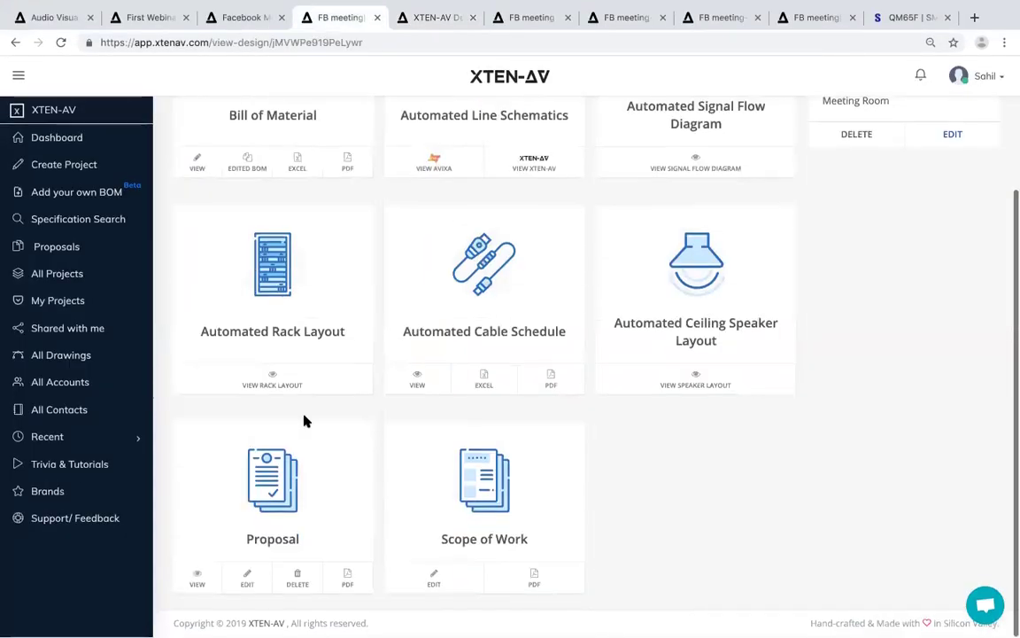
{"action": "left_click", "coordinate": [272, 373]}
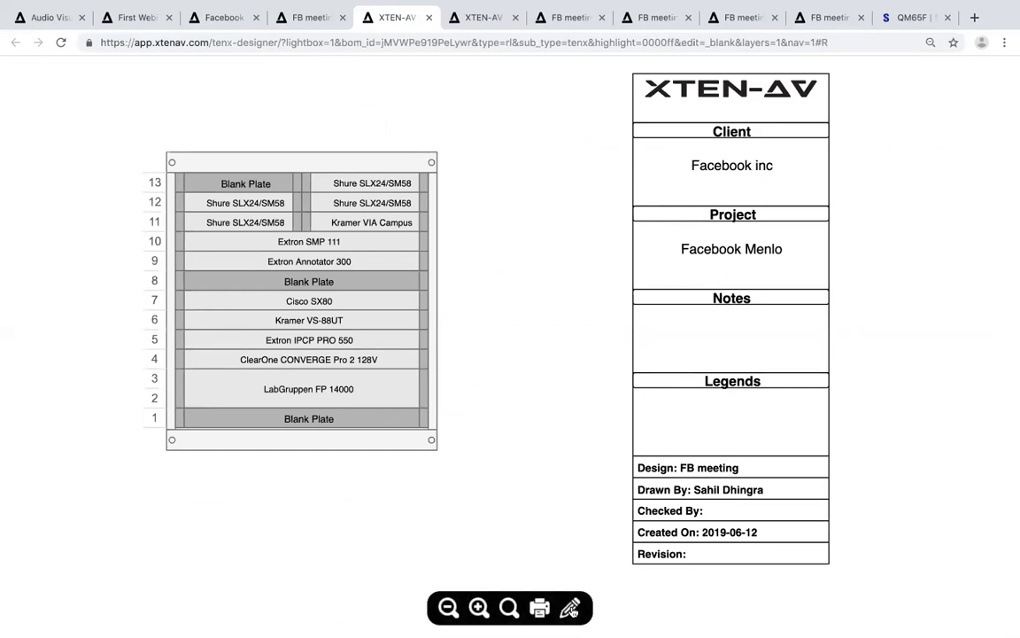
{"action": "left_click", "coordinate": [326, 12]}
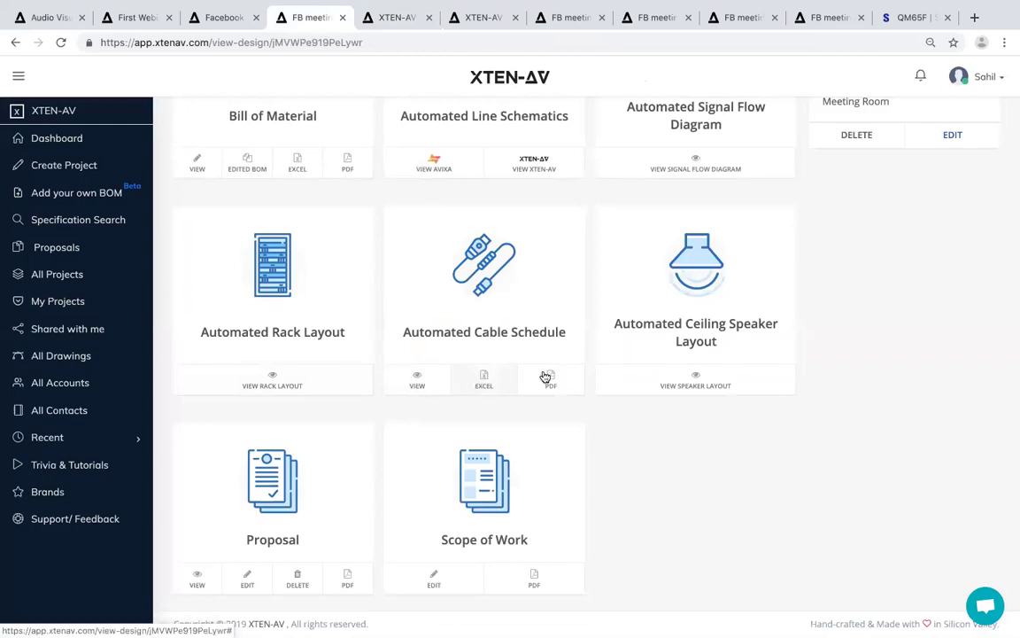
View Fb Meeting's automated cable schedule, look through its cable list and return to the design's documents.
{"action": "left_click", "coordinate": [423, 383]}
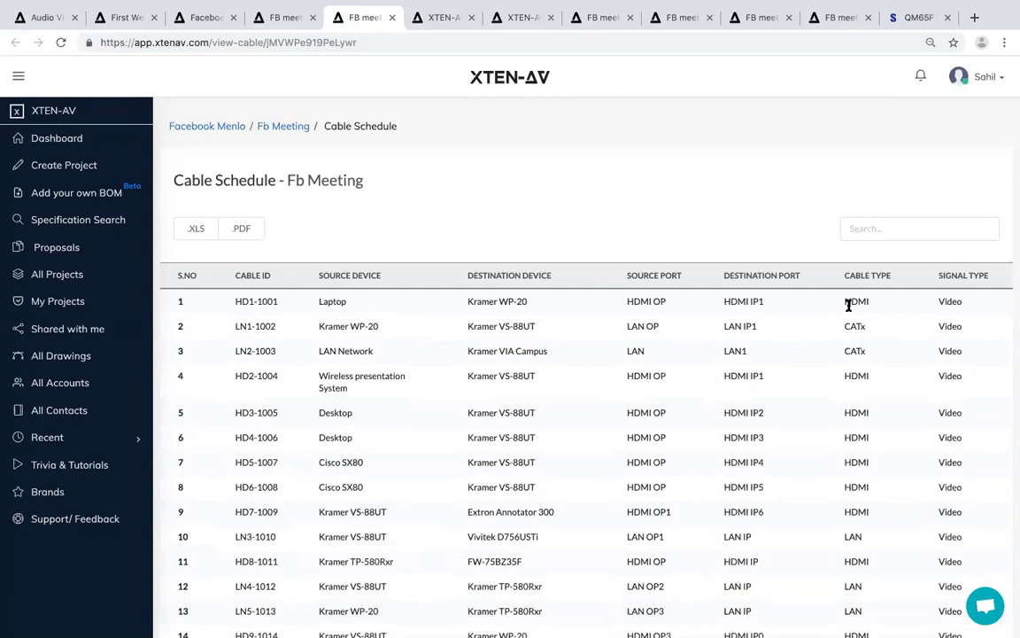
{"action": "scroll", "coordinate": [618, 263], "scroll_direction": "down", "scroll_amount": 15}
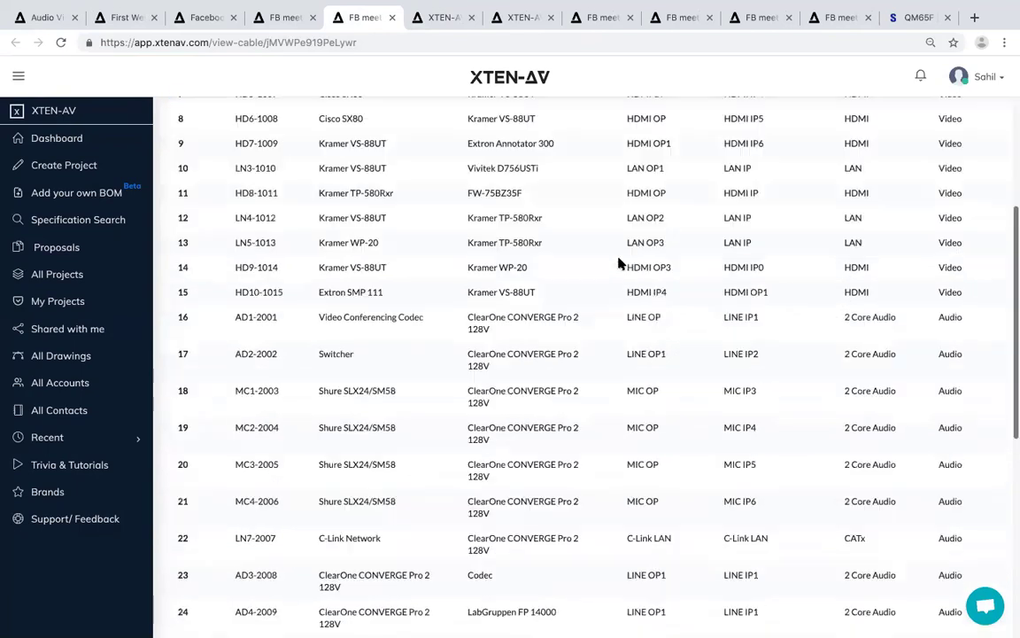
{"action": "scroll", "coordinate": [618, 263], "scroll_direction": "up", "scroll_amount": 12}
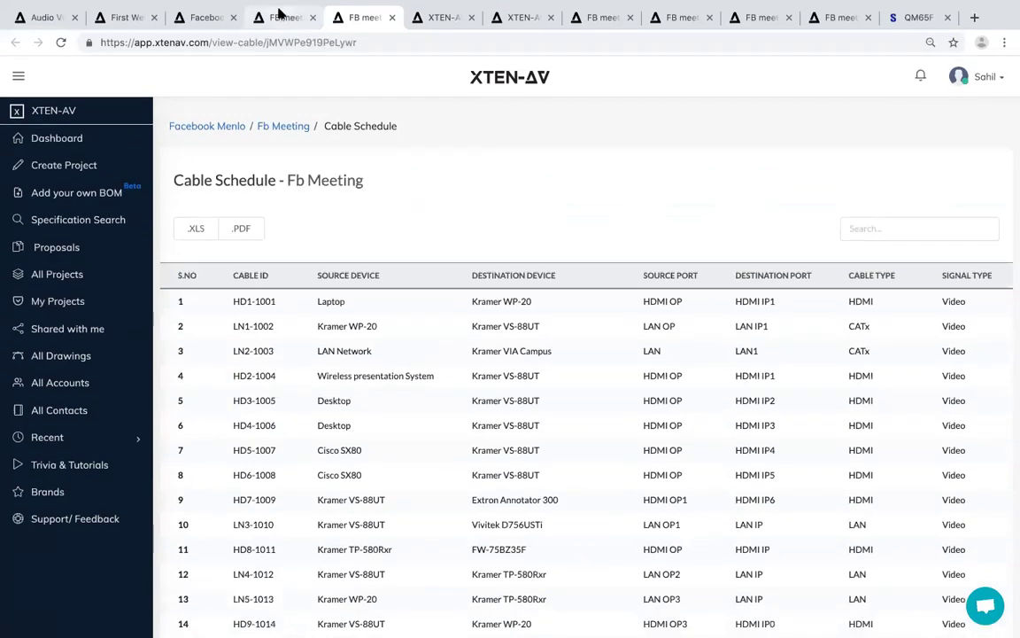
{"action": "left_click", "coordinate": [280, 15]}
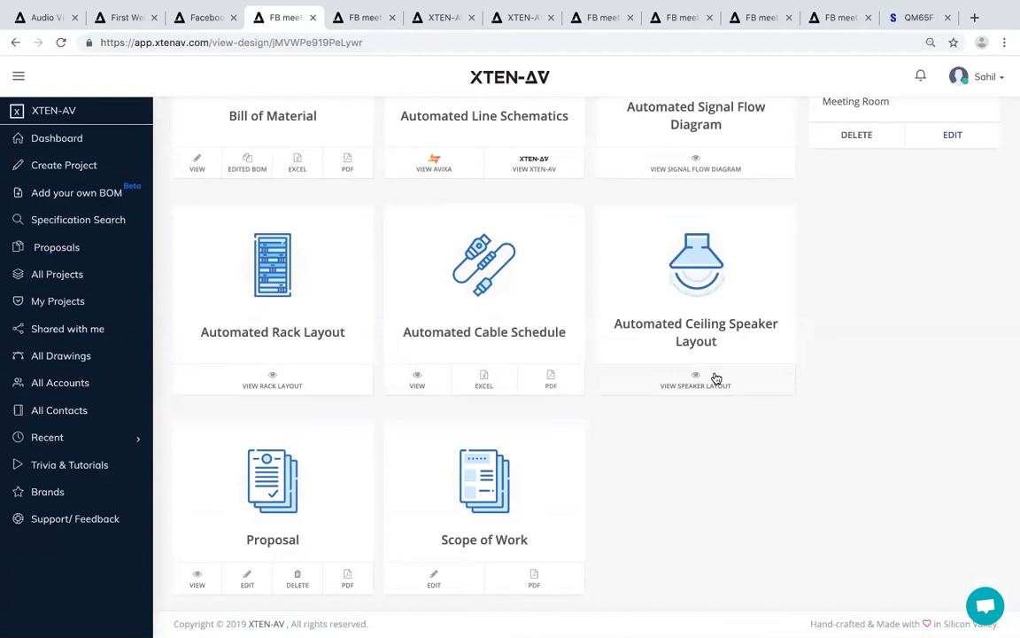
View the automated ceiling speaker layout, examine its coverage drawing and speaker details, and return to the design's documents.
{"action": "left_click", "coordinate": [689, 386]}
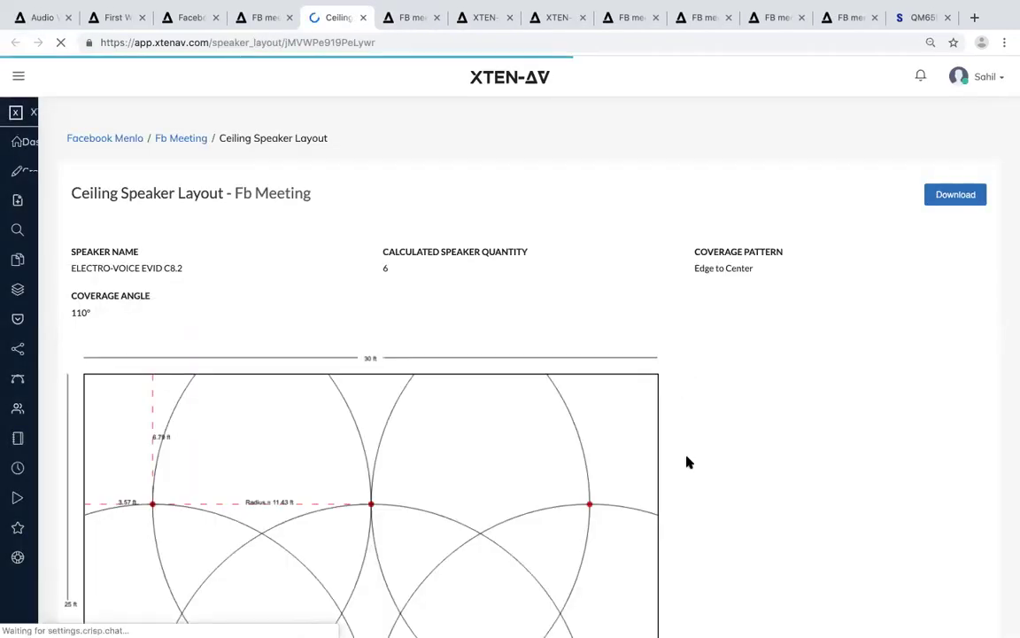
{"action": "scroll", "coordinate": [687, 459], "scroll_direction": "down", "scroll_amount": 2}
{"action": "scroll", "coordinate": [673, 459], "scroll_direction": "down", "scroll_amount": 2}
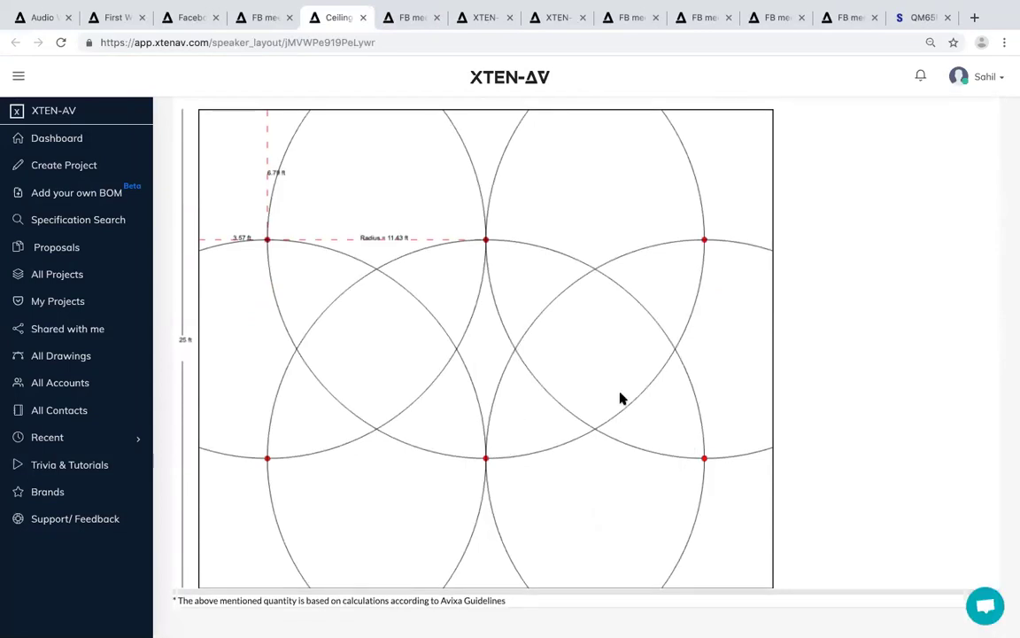
{"action": "scroll", "coordinate": [622, 399], "scroll_direction": "up", "scroll_amount": 2}
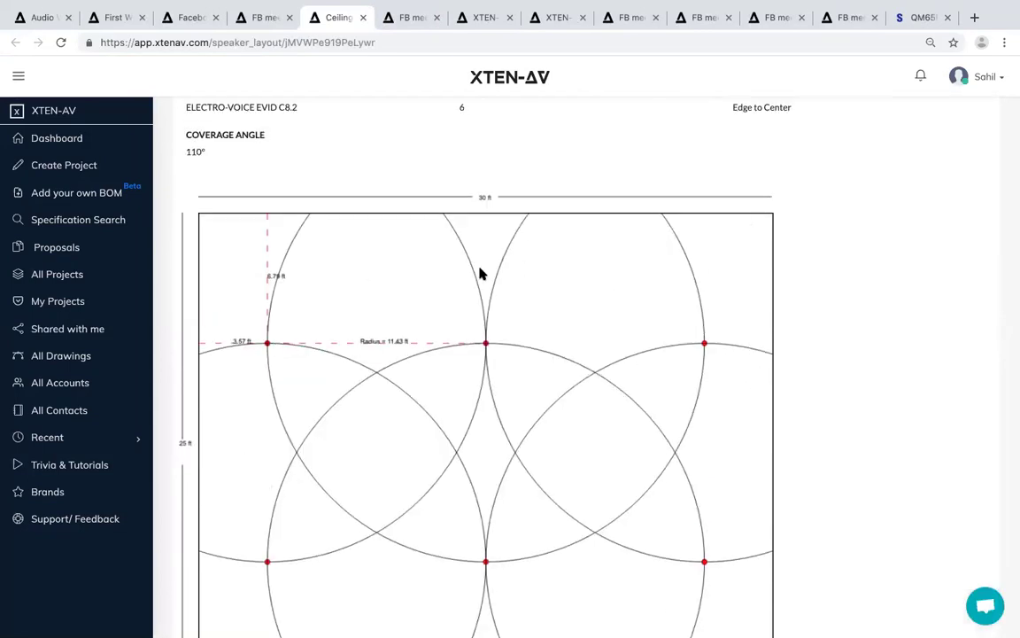
{"action": "scroll", "coordinate": [567, 390], "scroll_direction": "down", "scroll_amount": 1}
{"action": "scroll", "coordinate": [566, 389], "scroll_direction": "down", "scroll_amount": 2}
{"action": "scroll", "coordinate": [567, 390], "scroll_direction": "up", "scroll_amount": 4}
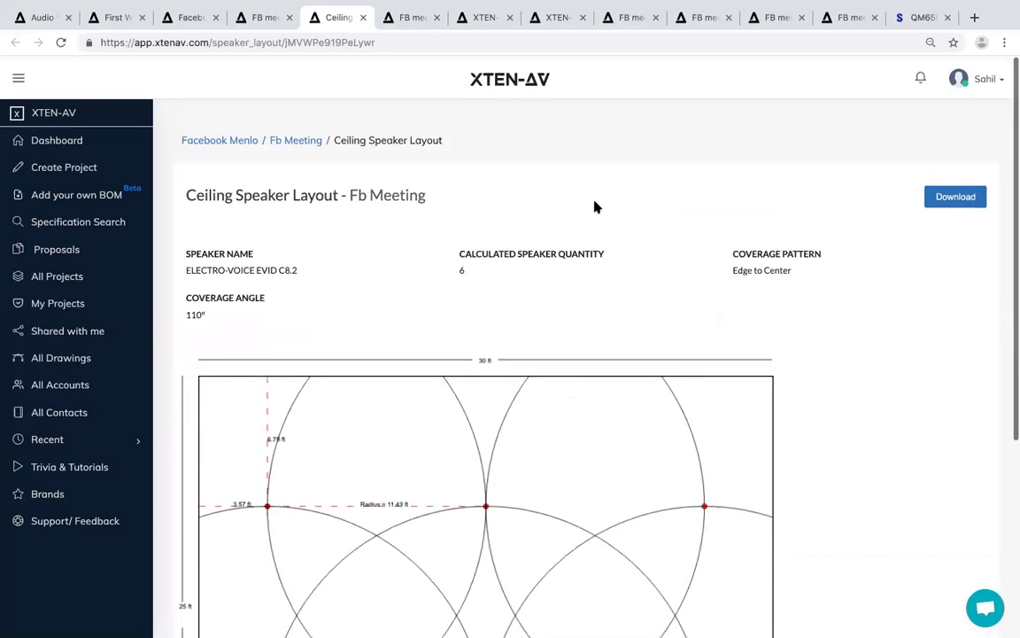
{"action": "left_click", "coordinate": [258, 13]}
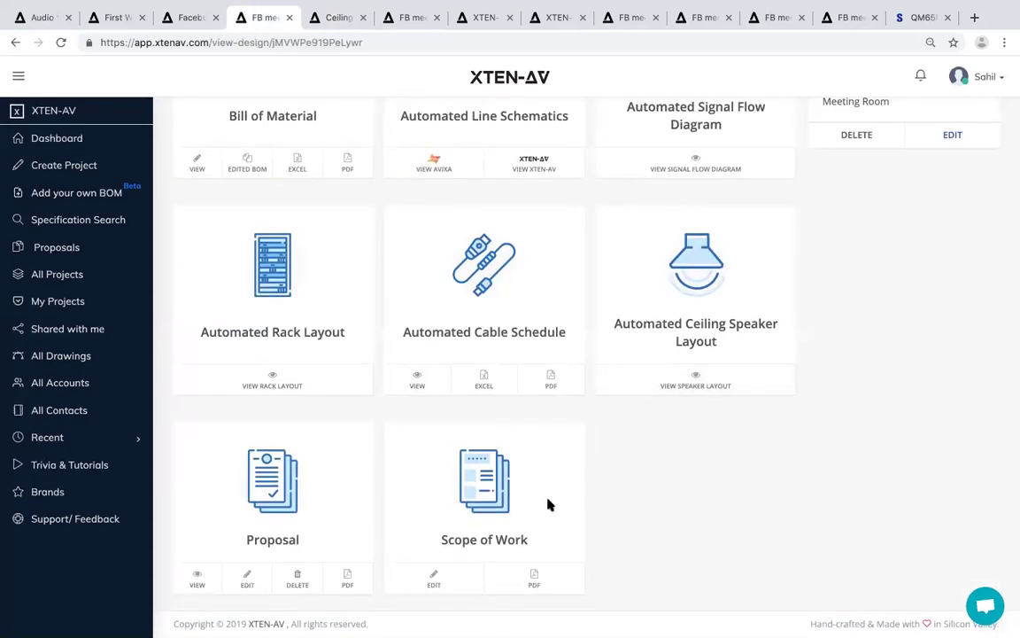
Open Fb Meeting's scope of work for editing and read through its video, conferencing, switching and audio sections.
{"action": "left_click", "coordinate": [439, 580]}
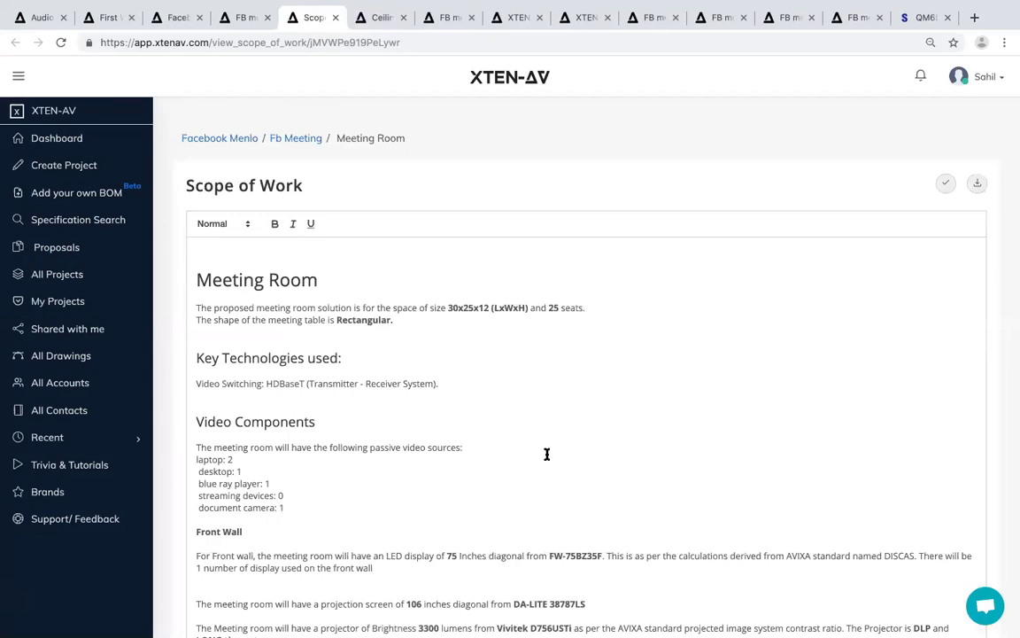
{"action": "scroll", "coordinate": [547, 454], "scroll_direction": "down", "scroll_amount": 2}
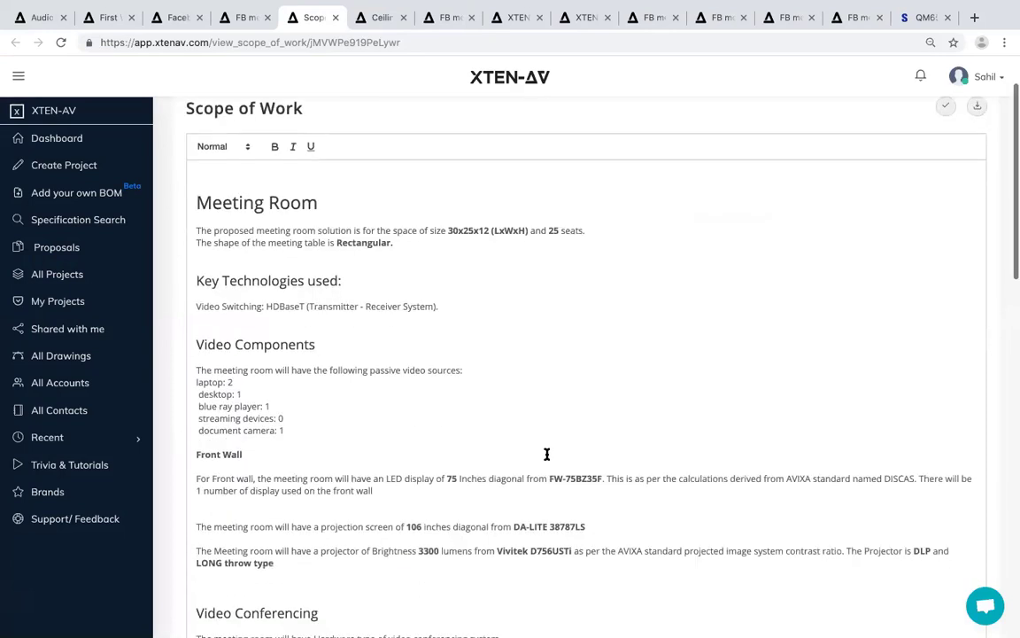
{"action": "scroll", "coordinate": [547, 453], "scroll_direction": "down", "scroll_amount": 5}
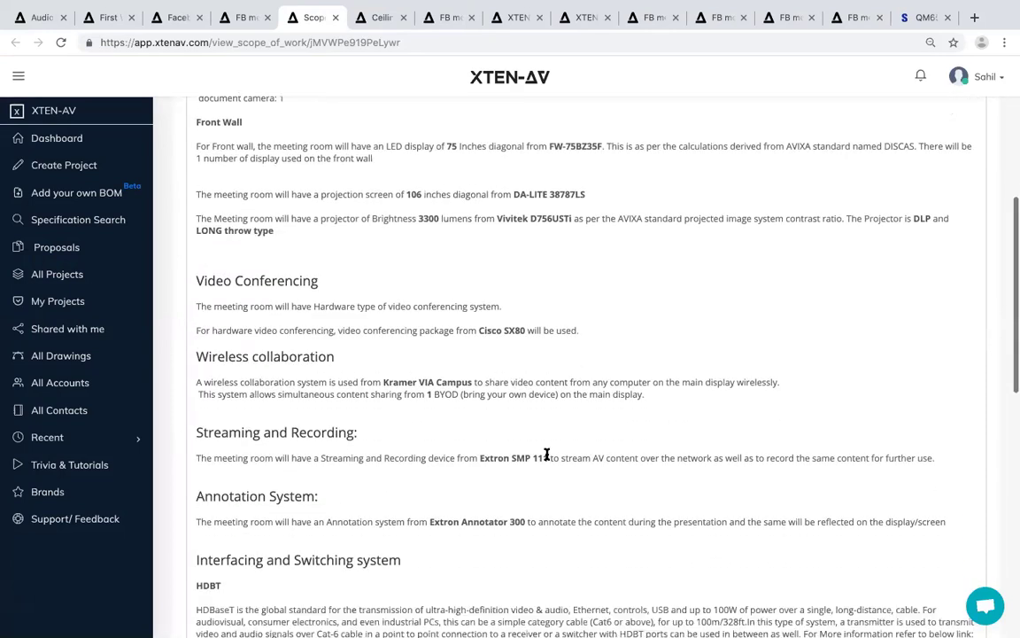
{"action": "scroll", "coordinate": [547, 453], "scroll_direction": "down", "scroll_amount": 6}
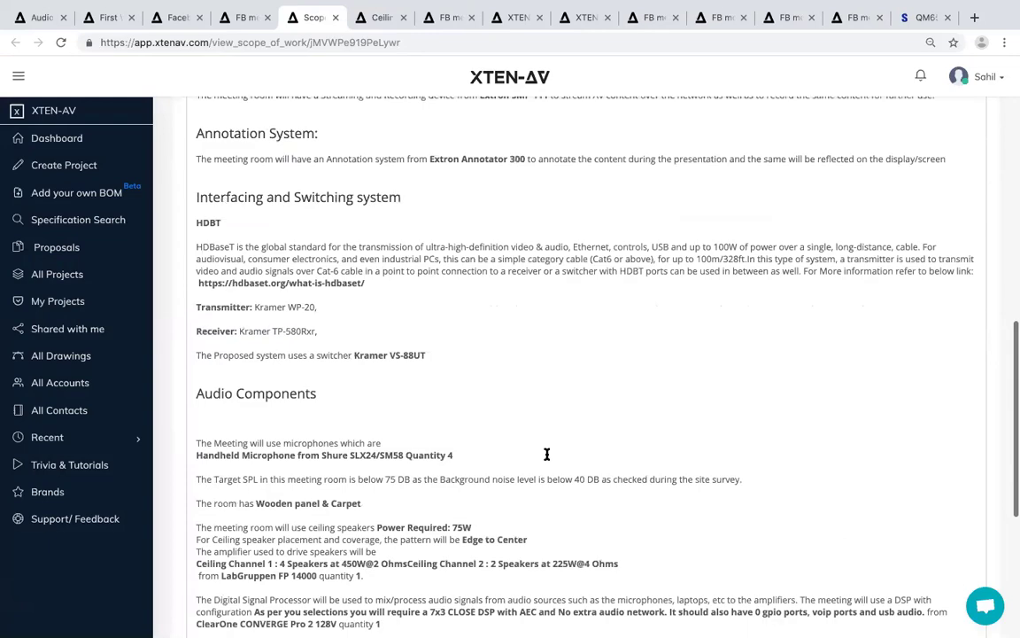
{"action": "scroll", "coordinate": [546, 454], "scroll_direction": "down", "scroll_amount": 1}
{"action": "scroll", "coordinate": [546, 454], "scroll_direction": "up", "scroll_amount": 4}
{"action": "scroll", "coordinate": [546, 454], "scroll_direction": "up", "scroll_amount": 3}
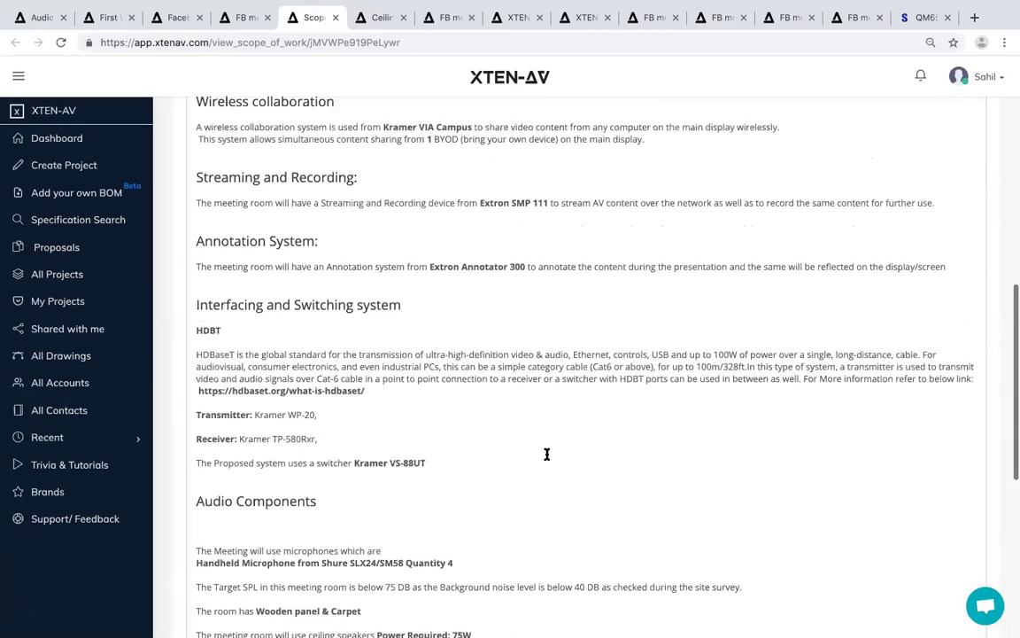
{"action": "scroll", "coordinate": [546, 453], "scroll_direction": "up", "scroll_amount": 2}
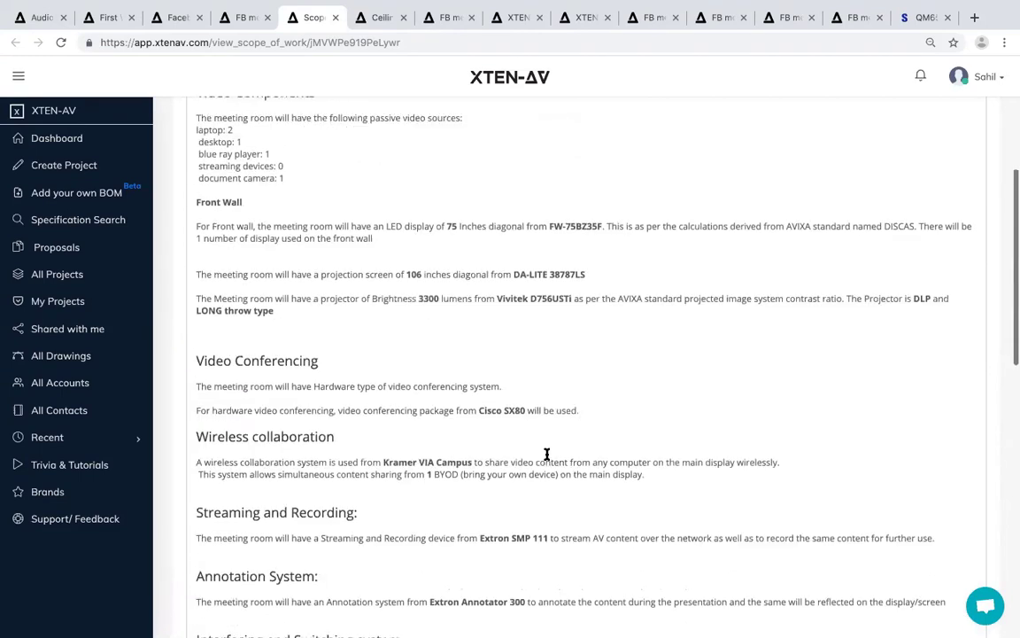
{"action": "scroll", "coordinate": [547, 453], "scroll_direction": "up", "scroll_amount": 3}
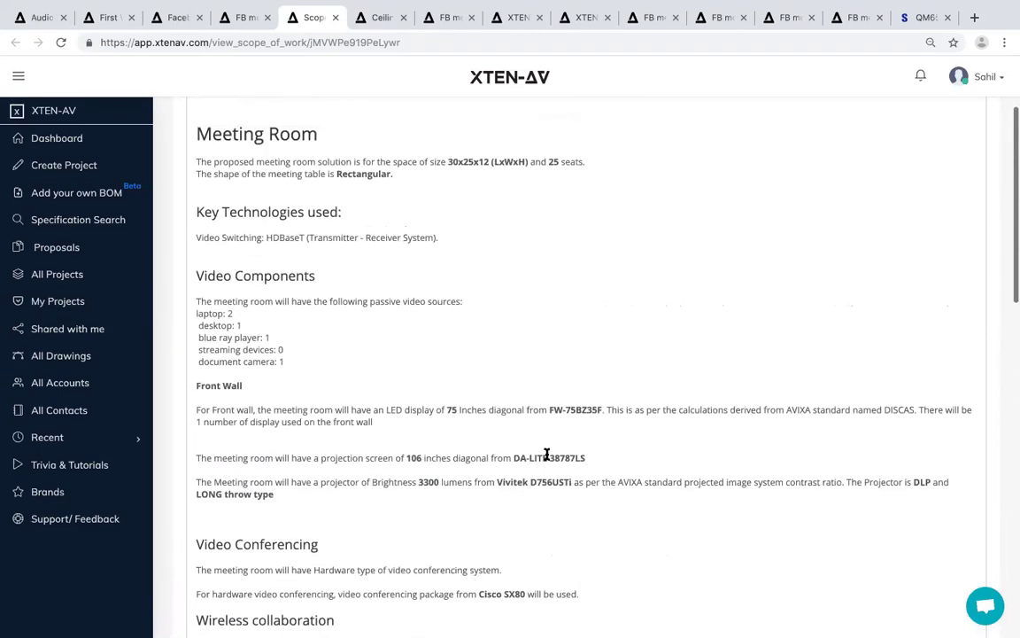
{"action": "scroll", "coordinate": [547, 454], "scroll_direction": "up", "scroll_amount": 1}
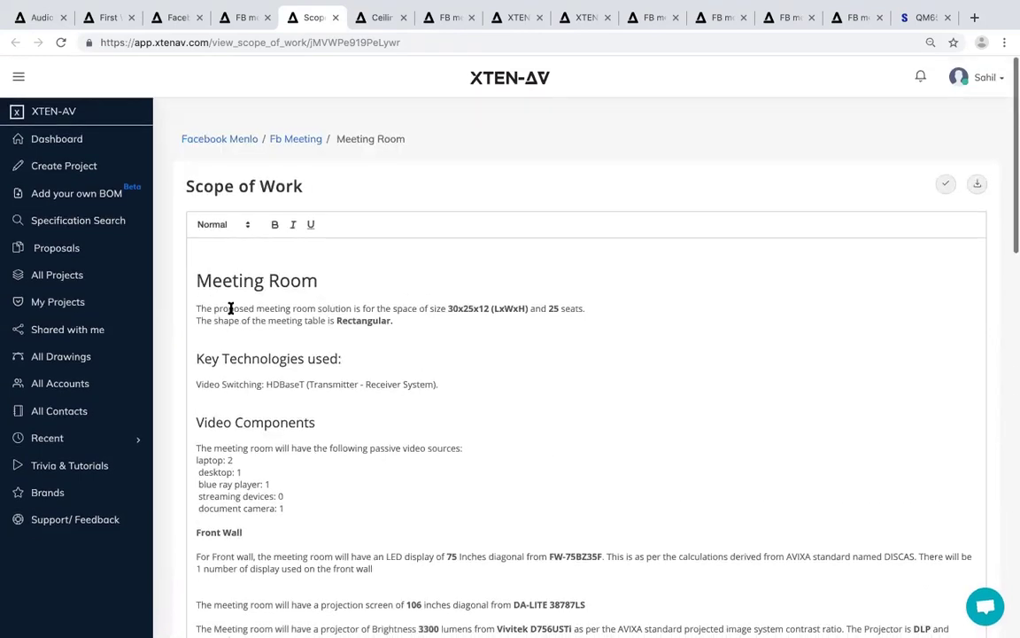
Try editing the scope of work by entering "write anuythung" above the Meeting Room heading, erase it and retype the heading's last letter.
{"action": "left_click", "coordinate": [210, 244]}
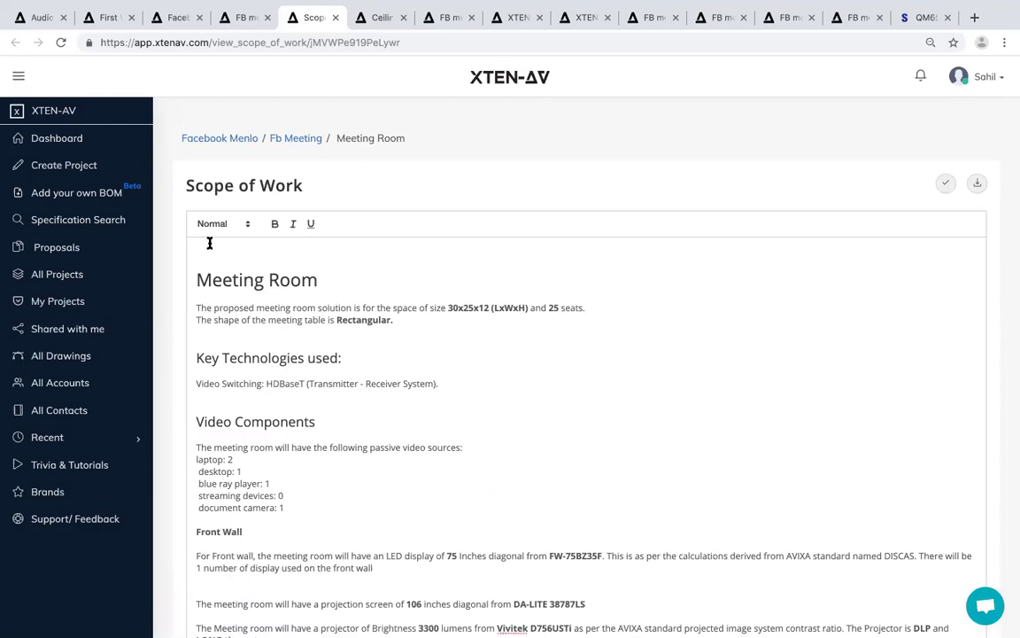
{"action": "type", "text": "write anuythung"}
{"action": "key", "text": "BackSpace"}
{"action": "key", "text": "BackSpace"}
{"action": "key", "text": "BackSpace"}
{"action": "key", "text": "BackSpace"}
{"action": "key", "text": "BackSpace"}
{"action": "key", "text": "BackSpace"}
{"action": "key", "text": "BackSpace"}
{"action": "key", "text": "BackSpace"}
{"action": "key", "text": "BackSpace"}
{"action": "key", "text": "BackSpace"}
{"action": "key", "text": "BackSpace"}
{"action": "key", "text": "BackSpace"}
{"action": "key", "text": "BackSpace"}
{"action": "key", "text": "BackSpace"}
{"action": "key", "text": "BackSpace"}
{"action": "key", "text": "BackSpace"}
{"action": "left_click", "coordinate": [324, 279]}
{"action": "key", "text": "BackSpace"}
{"action": "type", "text": "m"}
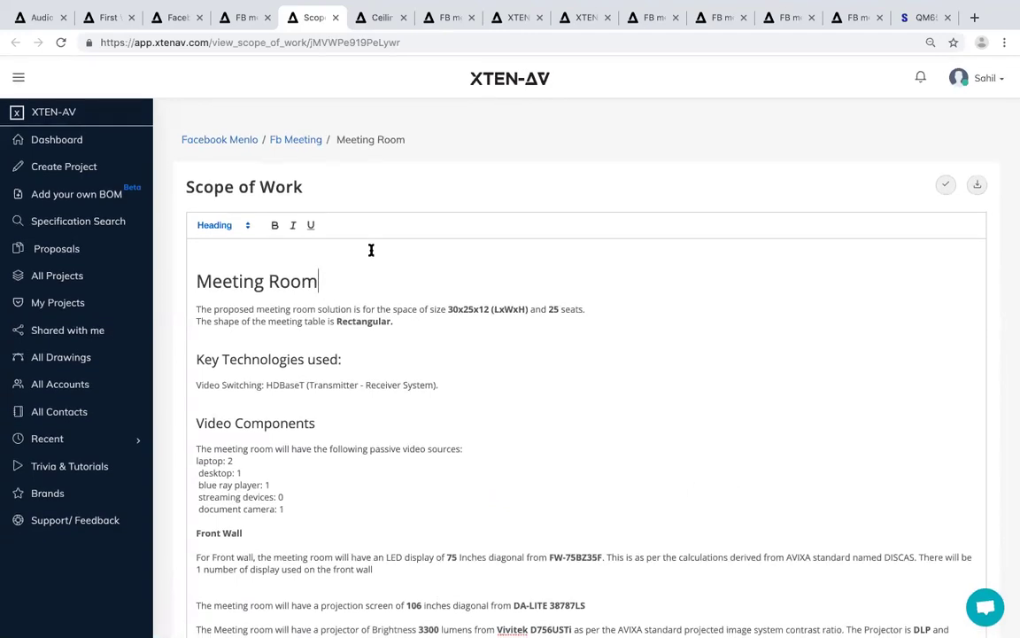
Return to the design's documents and view the proposal, looking over its cover, product pricing table and scope of work.
{"action": "left_click", "coordinate": [255, 10]}
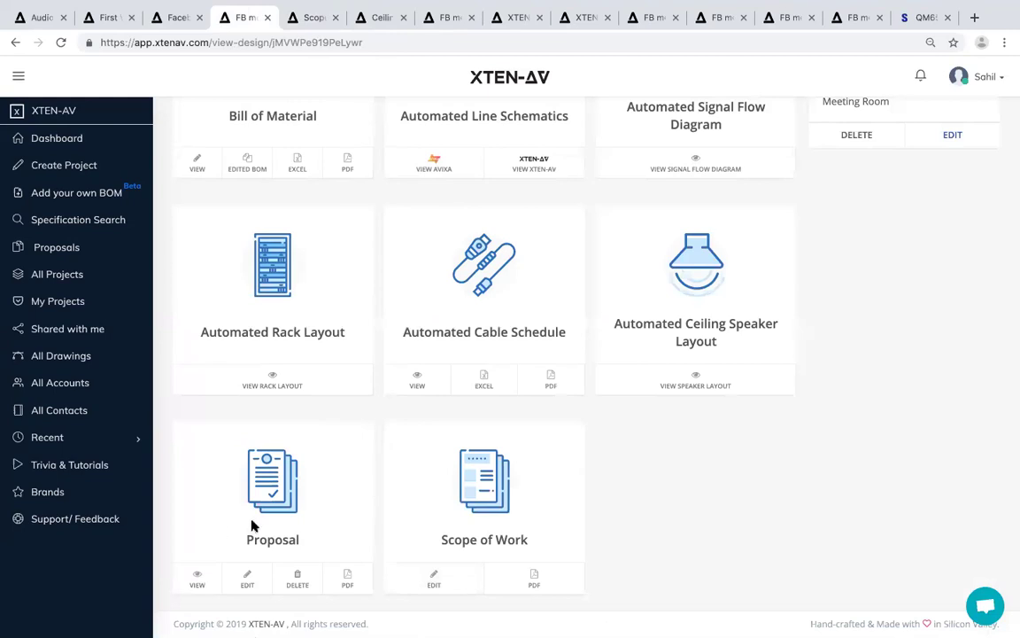
{"action": "left_click", "coordinate": [200, 581]}
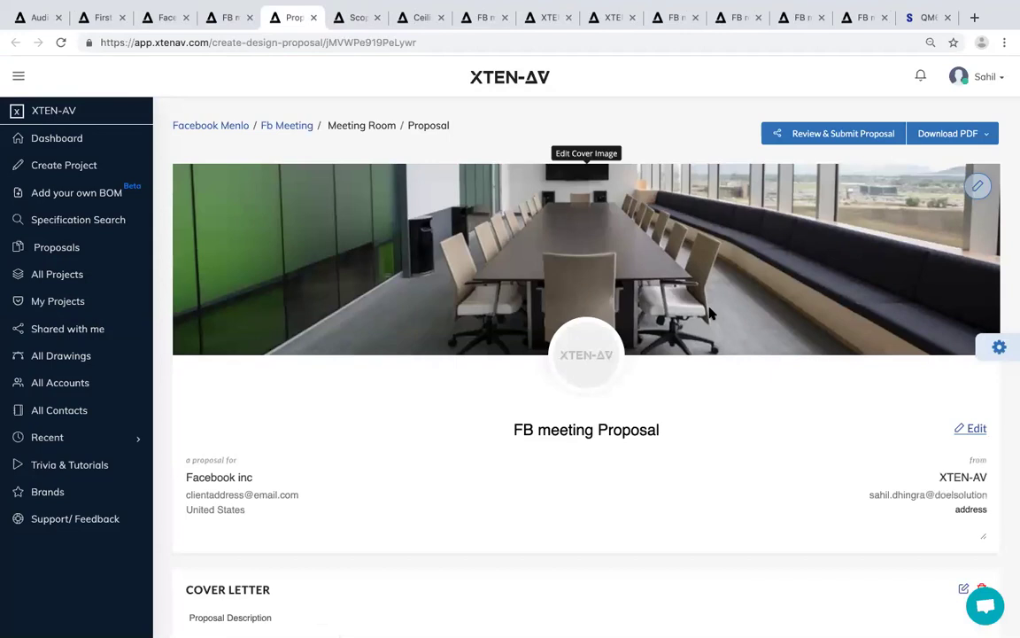
{"action": "scroll", "coordinate": [709, 315], "scroll_direction": "down", "scroll_amount": 5}
{"action": "scroll", "coordinate": [709, 309], "scroll_direction": "down", "scroll_amount": 9}
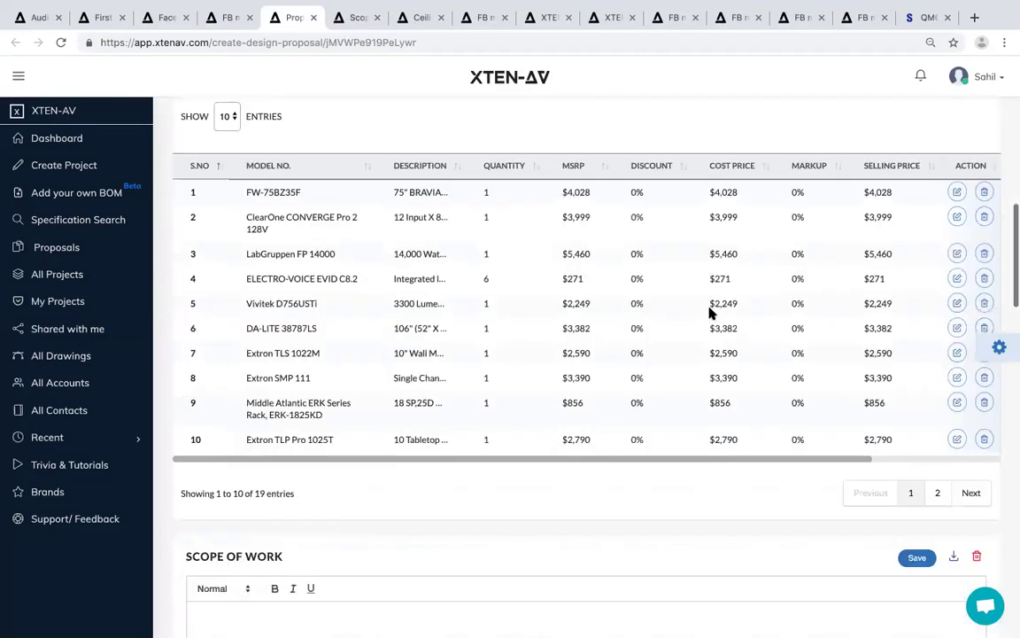
{"action": "scroll", "coordinate": [709, 312], "scroll_direction": "up", "scroll_amount": 3}
{"action": "scroll", "coordinate": [710, 312], "scroll_direction": "up", "scroll_amount": 2}
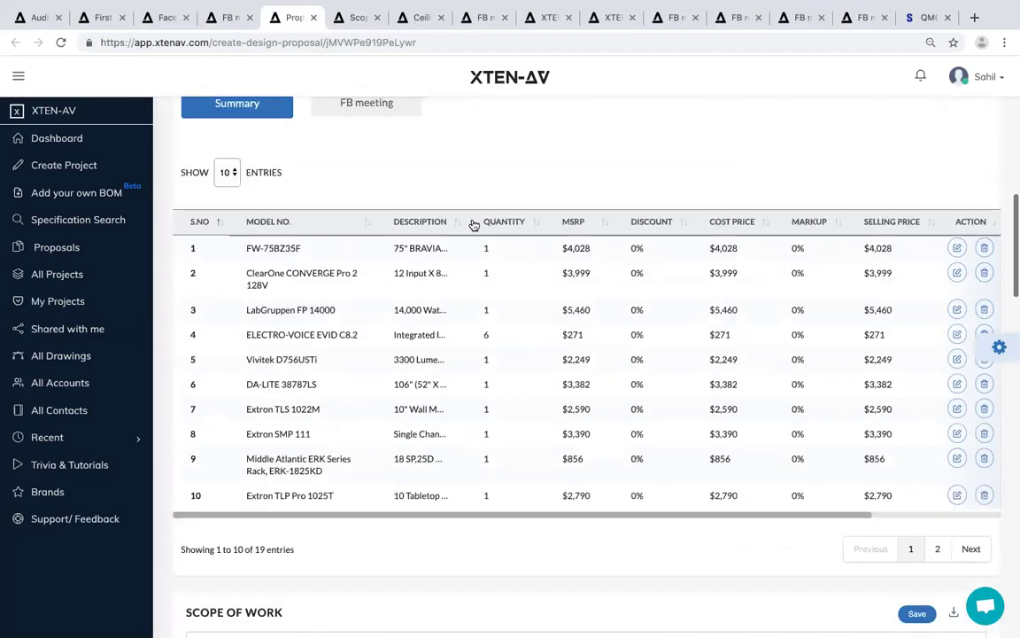
{"action": "scroll", "coordinate": [742, 415], "scroll_direction": "down", "scroll_amount": 3}
{"action": "scroll", "coordinate": [630, 390], "scroll_direction": "down", "scroll_amount": 3}
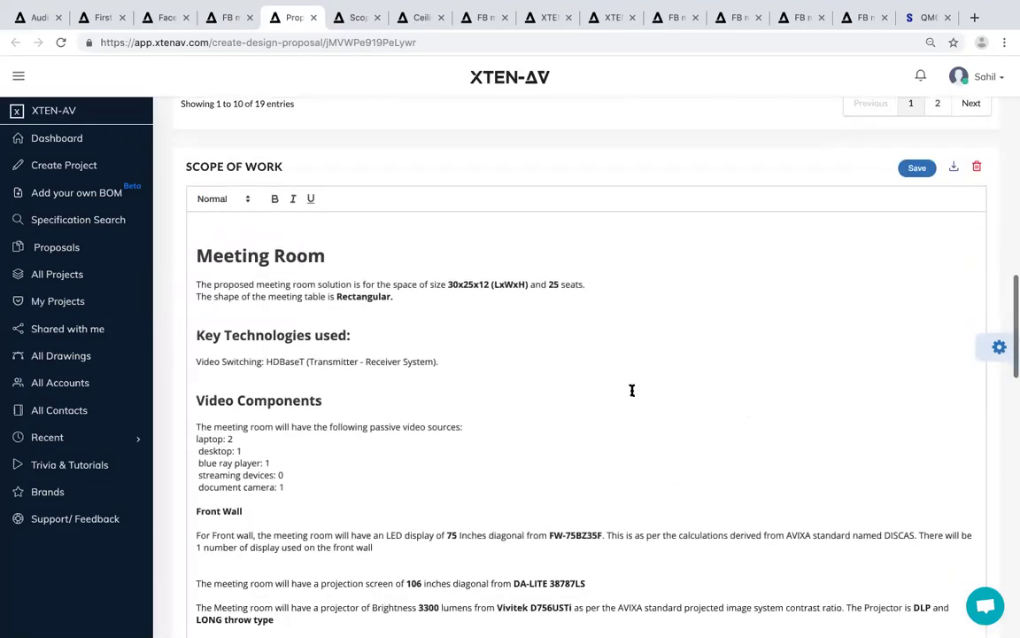
{"action": "scroll", "coordinate": [482, 418], "scroll_direction": "down", "scroll_amount": 2}
{"action": "scroll", "coordinate": [483, 418], "scroll_direction": "up", "scroll_amount": 20}
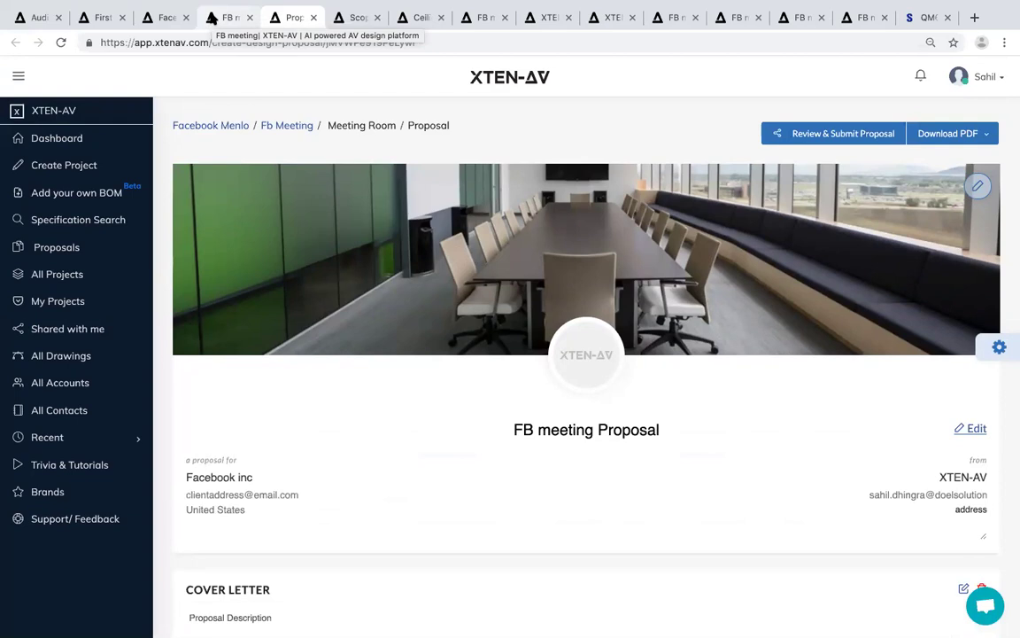
Create an own-BOM design from the Meeting Room template, named "First add your BOM", in the First webinar meeting room project.
{"action": "left_click", "coordinate": [66, 205]}
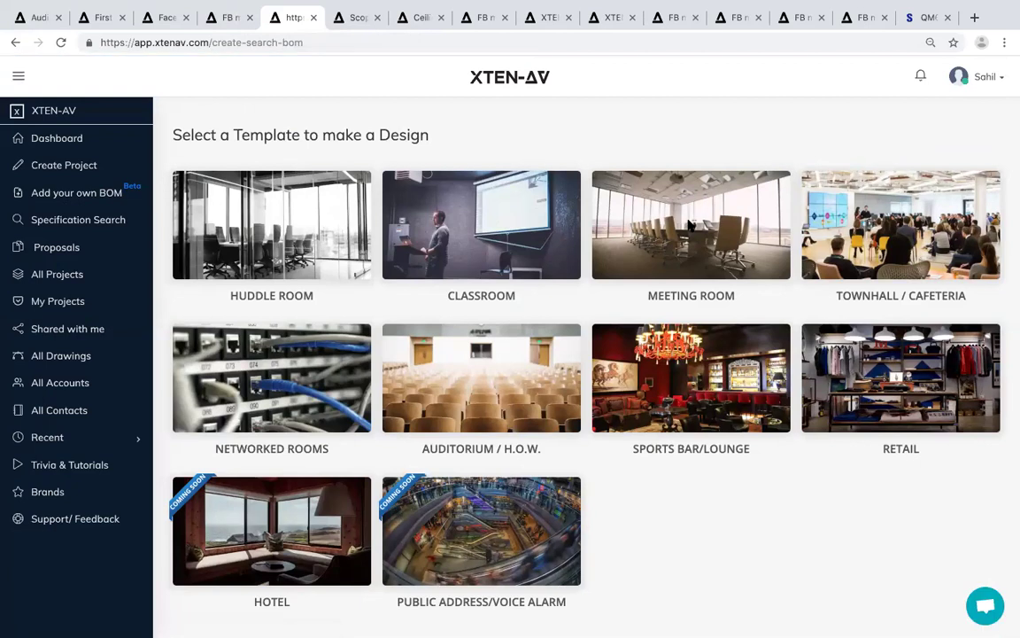
{"action": "left_click", "coordinate": [691, 225]}
{"action": "left_click", "coordinate": [506, 128]}
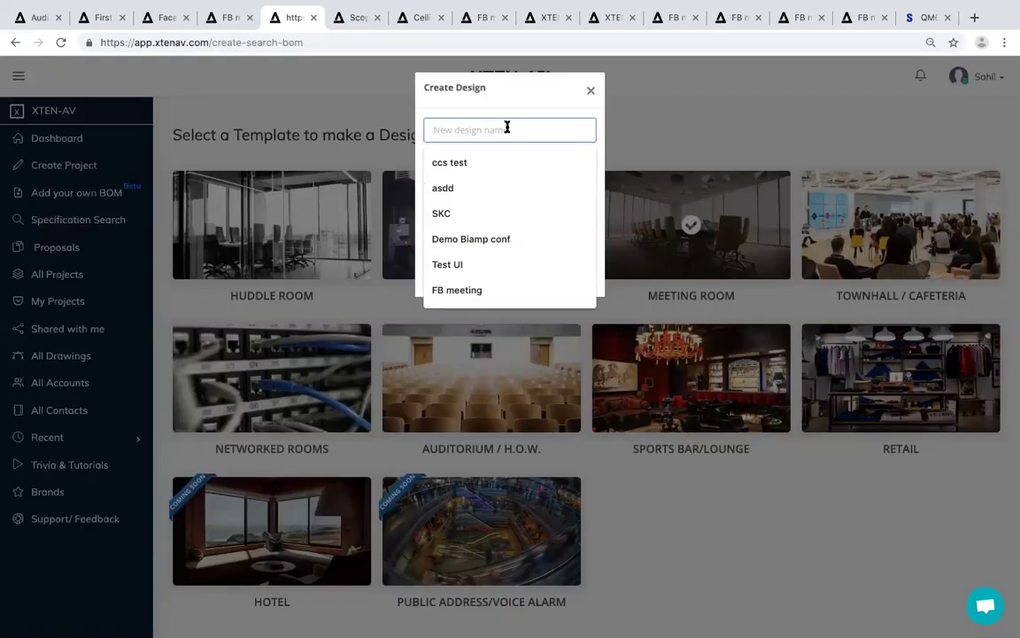
{"action": "type", "text": "First "}
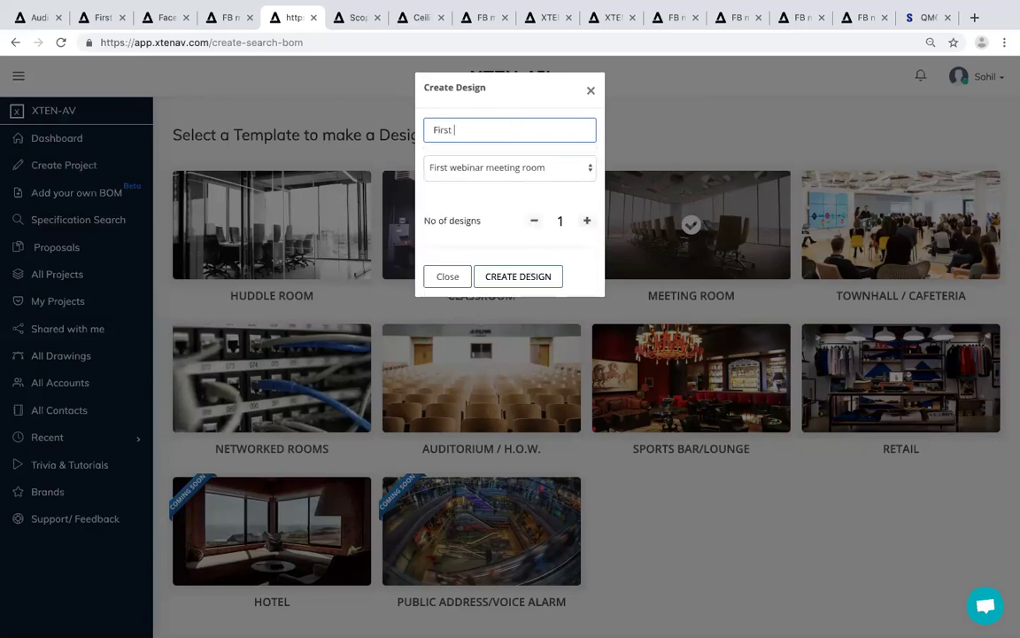
{"action": "type", "text": "add your BOM"}
{"action": "left_click", "coordinate": [522, 275]}
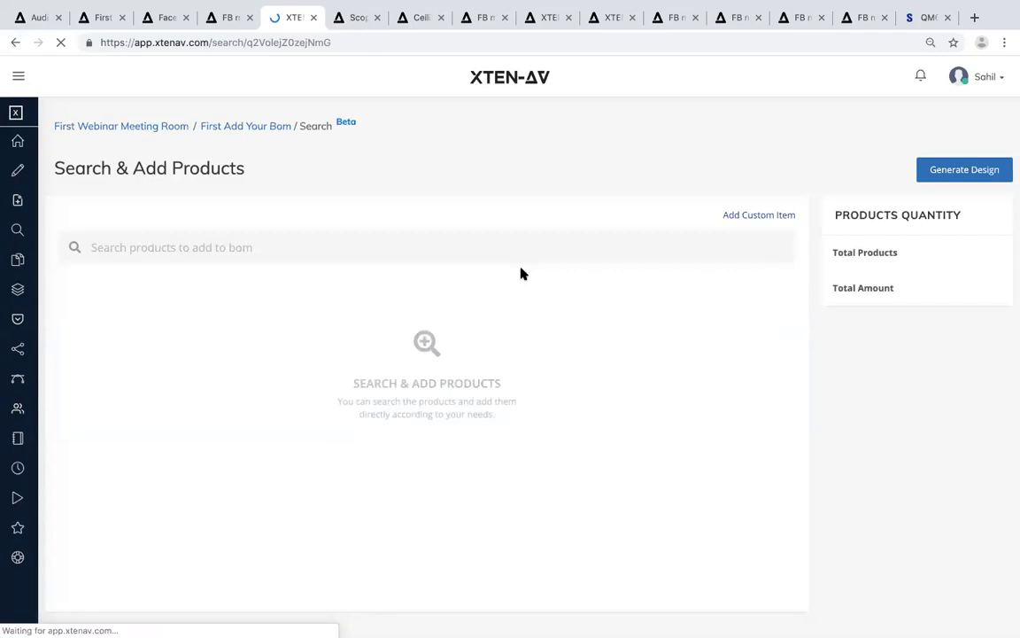
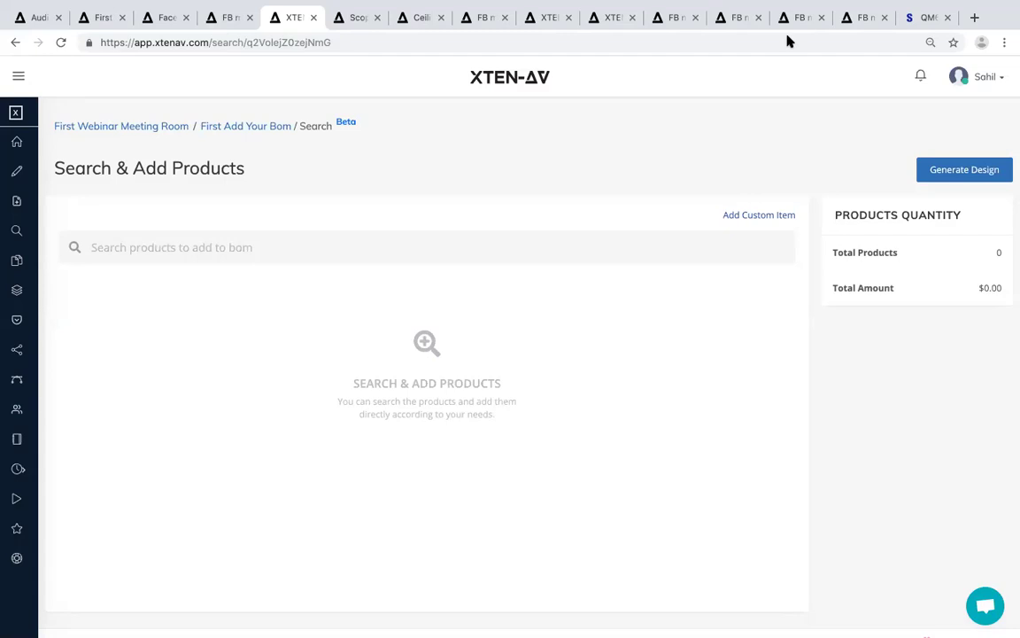
View the product details form for adding a custom item and close it without saving.
{"action": "left_click", "coordinate": [746, 216]}
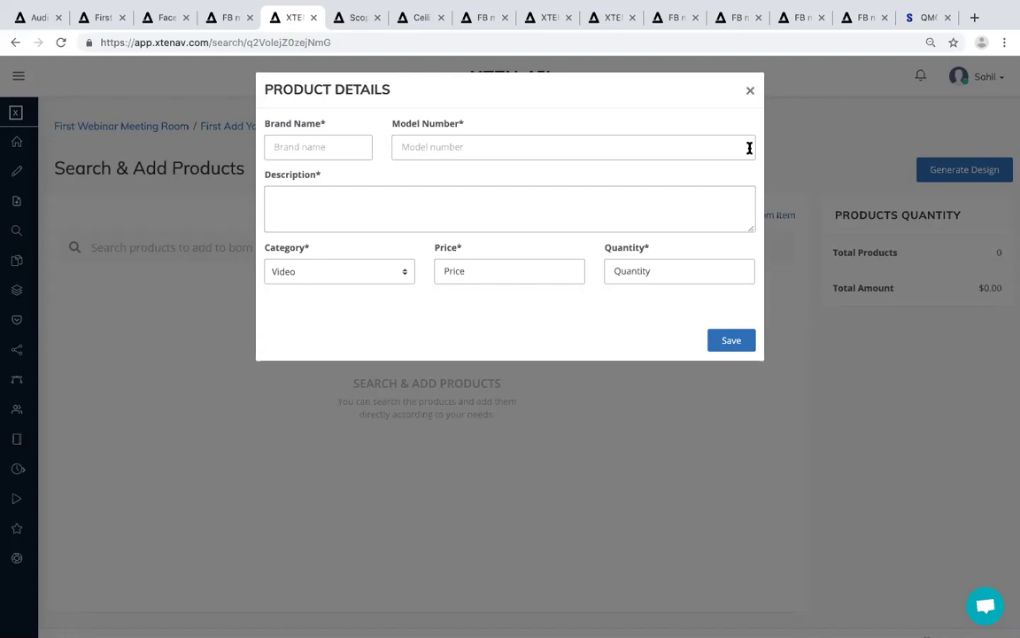
{"action": "left_click", "coordinate": [750, 92]}
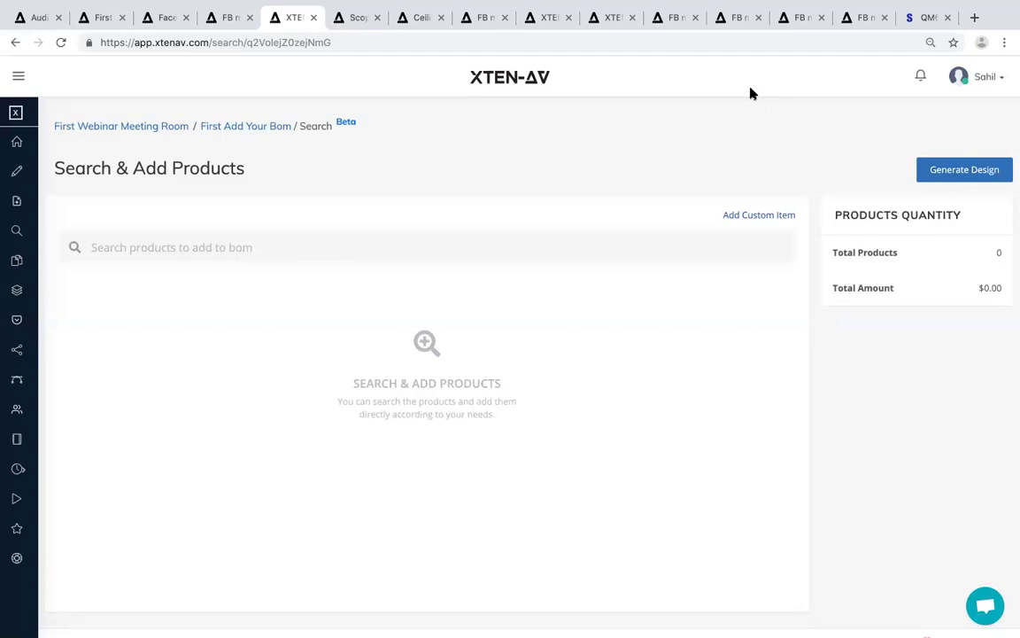
Search the products for "cvs", add the TANNOY CVS 4 to the bill of material and set its quantity to 6.
{"action": "left_click", "coordinate": [264, 242]}
{"action": "type", "text": "cvs"}
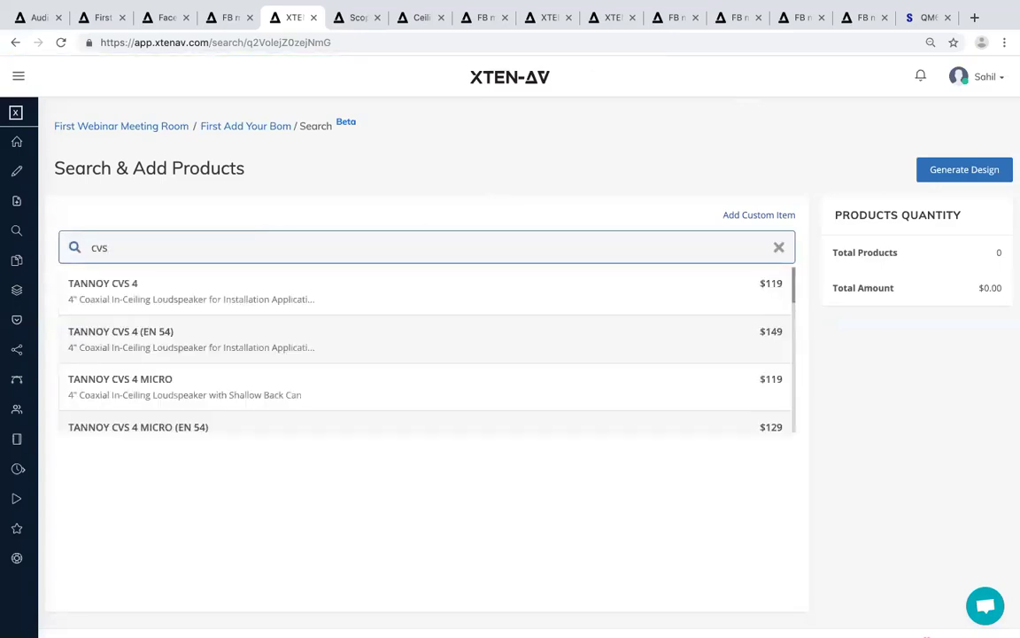
{"action": "left_click", "coordinate": [217, 294]}
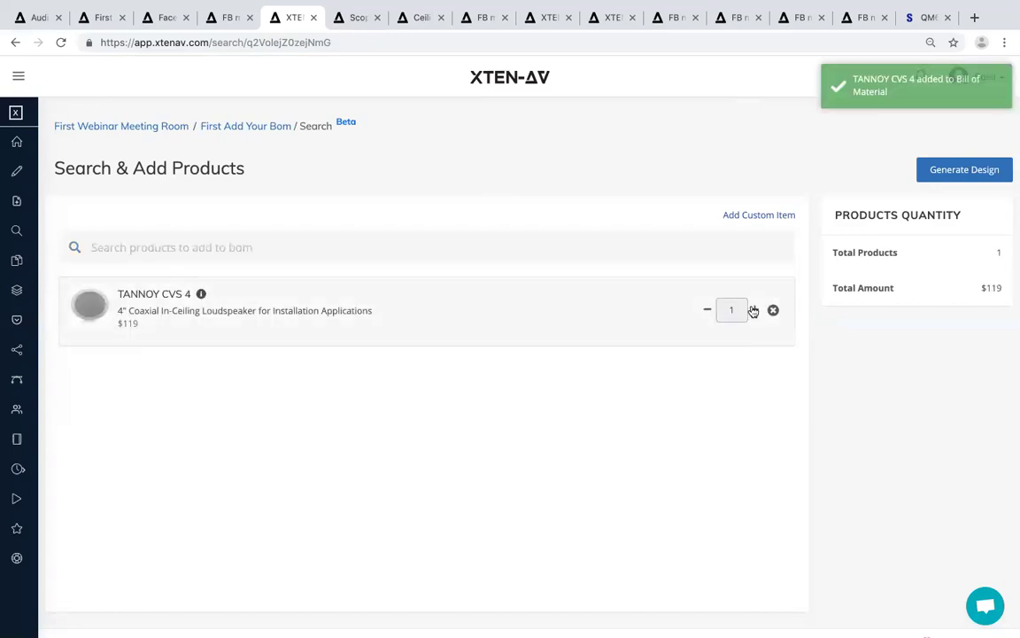
{"action": "left_click", "coordinate": [754, 309]}
{"action": "left_click", "coordinate": [754, 309]}
{"action": "left_click", "coordinate": [754, 309]}
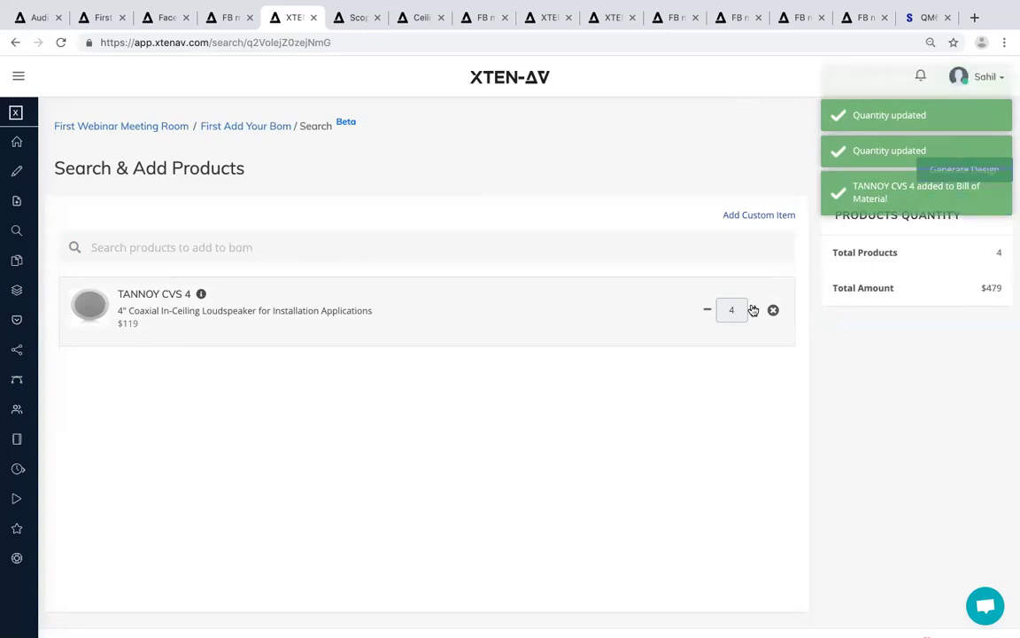
{"action": "left_click", "coordinate": [754, 309]}
{"action": "left_click", "coordinate": [753, 309]}
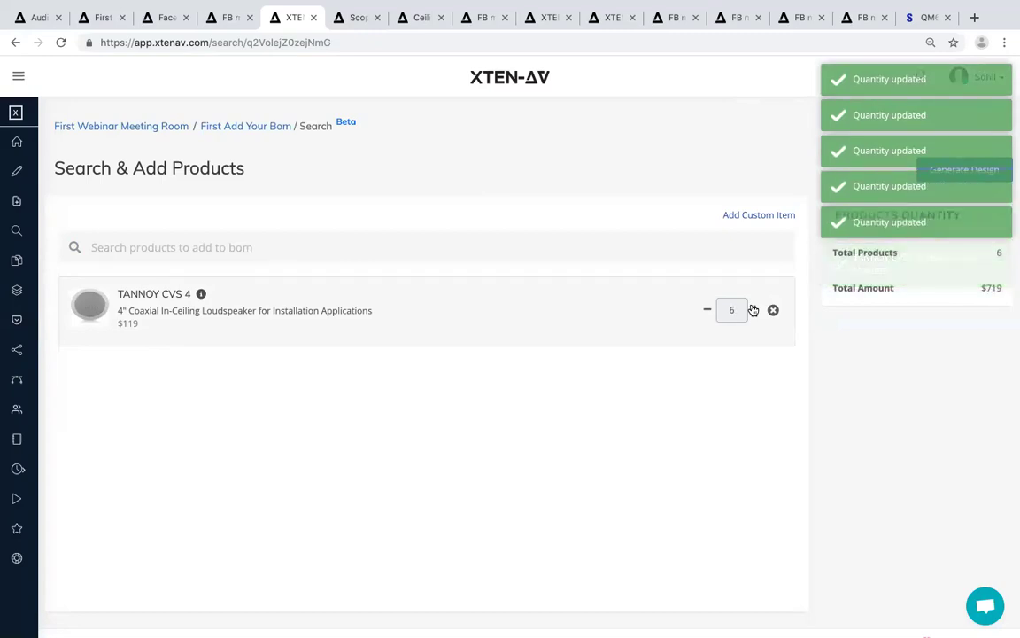
Start a new product search for the bill of material.
{"action": "left_click", "coordinate": [394, 240]}
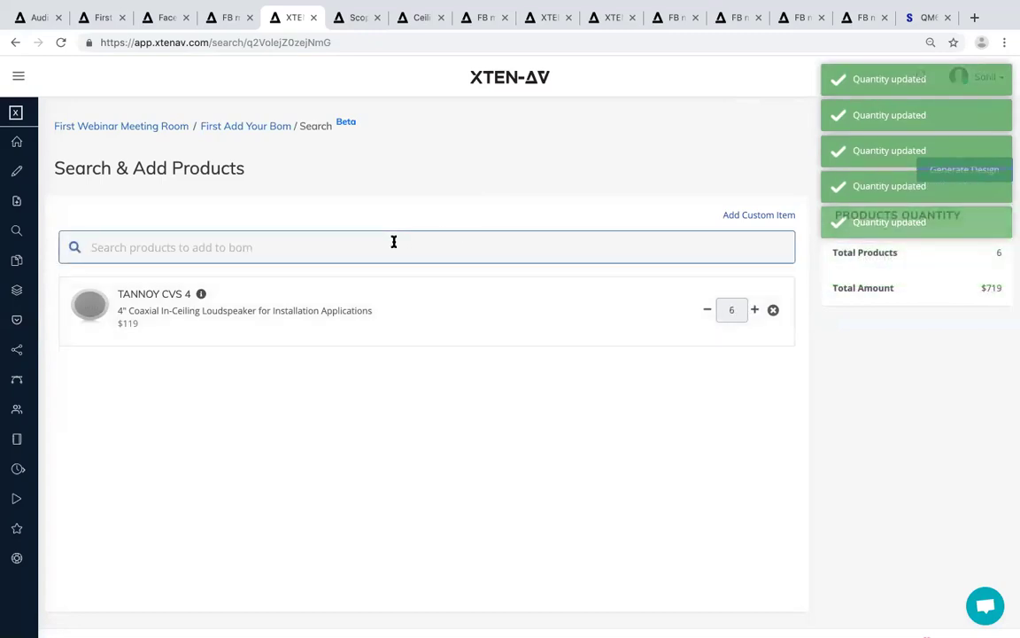
Add the LabGruppen LUCIA 240/2M amplifier and the Beyerdynamic CLASSIS GM 313 Q gooseneck microphone to the bill of materials.
{"action": "type", "text": "lucia"}
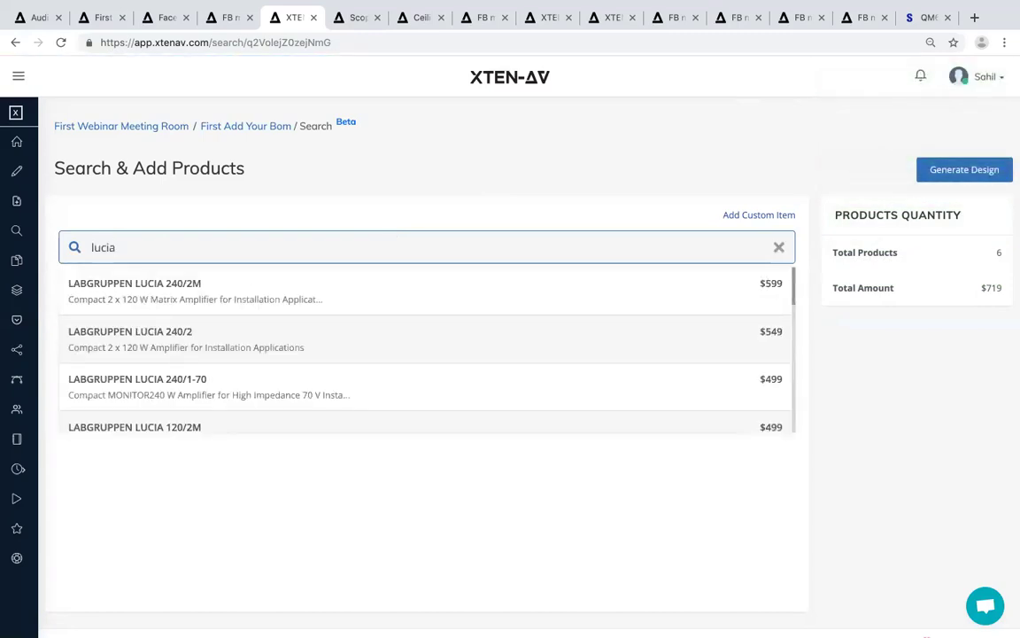
{"action": "key", "text": "Return"}
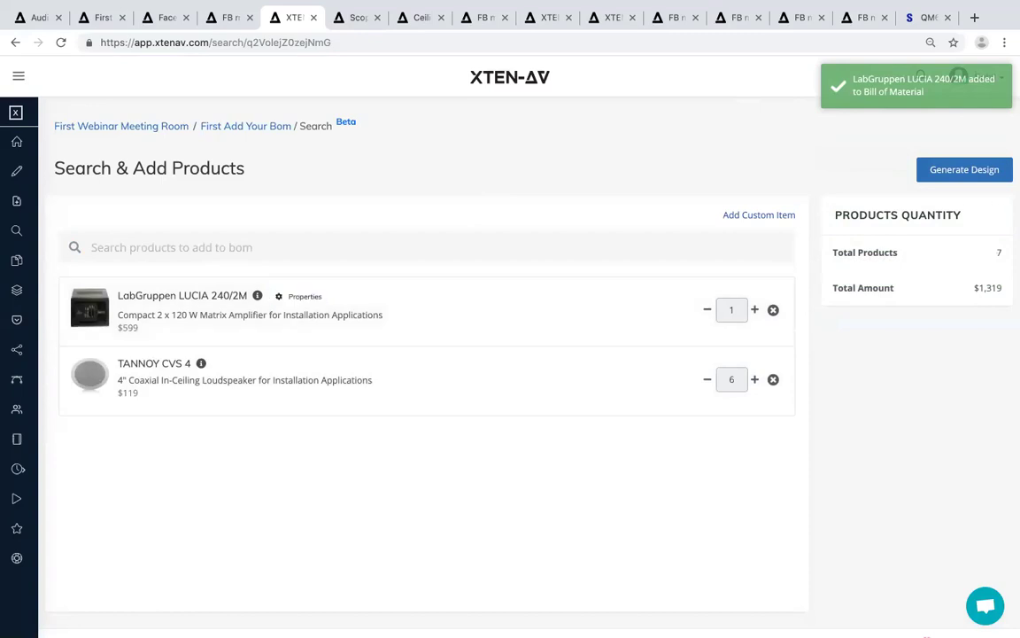
{"action": "type", "text": "beye"}
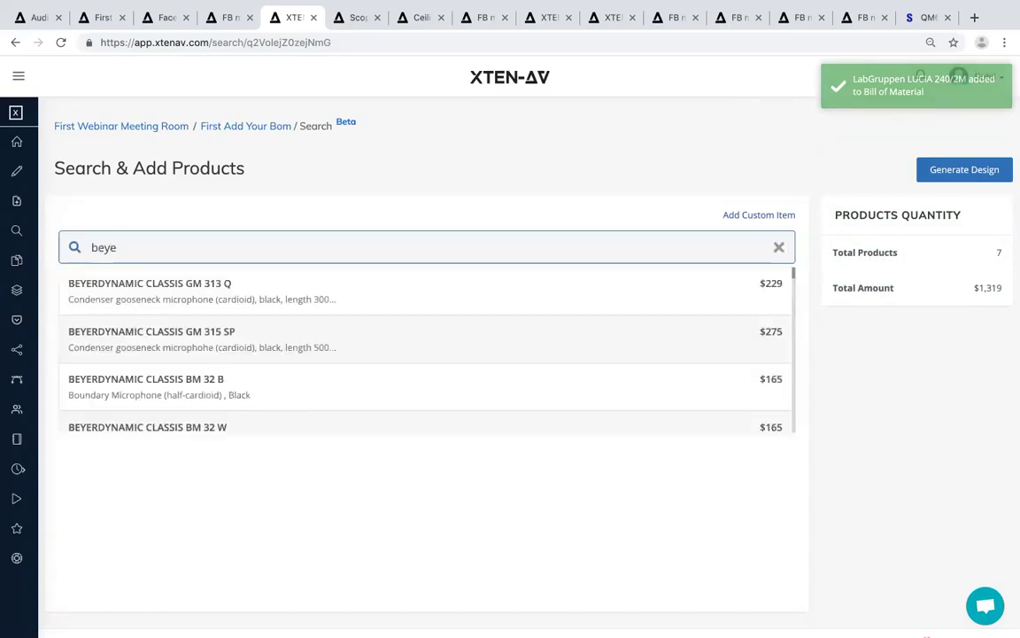
{"action": "left_click", "coordinate": [202, 292]}
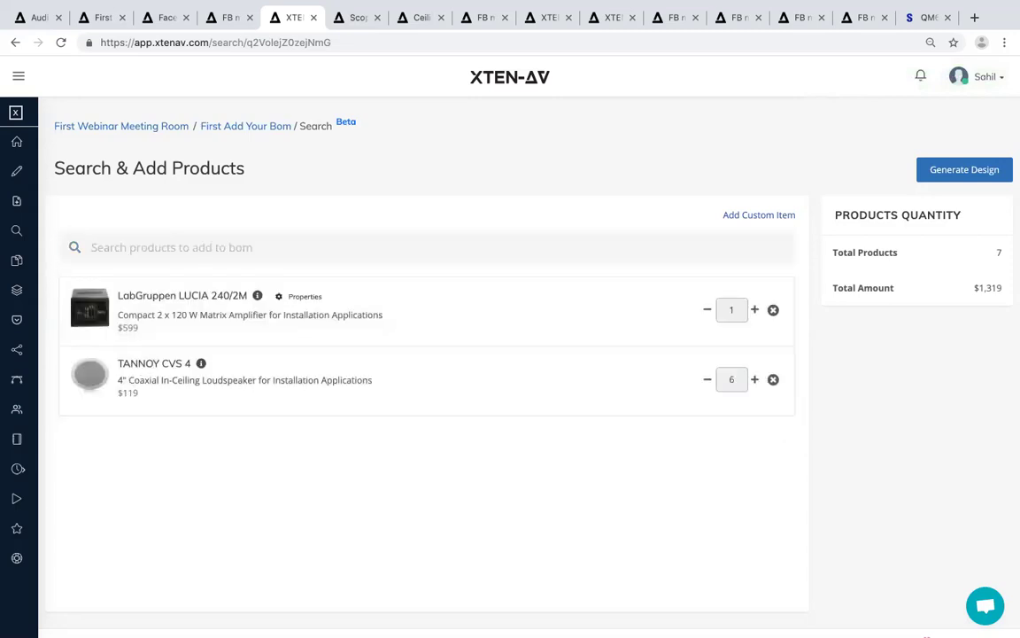
Set the quantity of the Beyerdynamic CLASSIS GM 313 Q microphone to 9.
{"action": "left_click", "coordinate": [755, 310]}
{"action": "left_click", "coordinate": [755, 310]}
{"action": "left_click", "coordinate": [754, 310]}
{"action": "left_click", "coordinate": [754, 310]}
{"action": "left_click", "coordinate": [755, 310]}
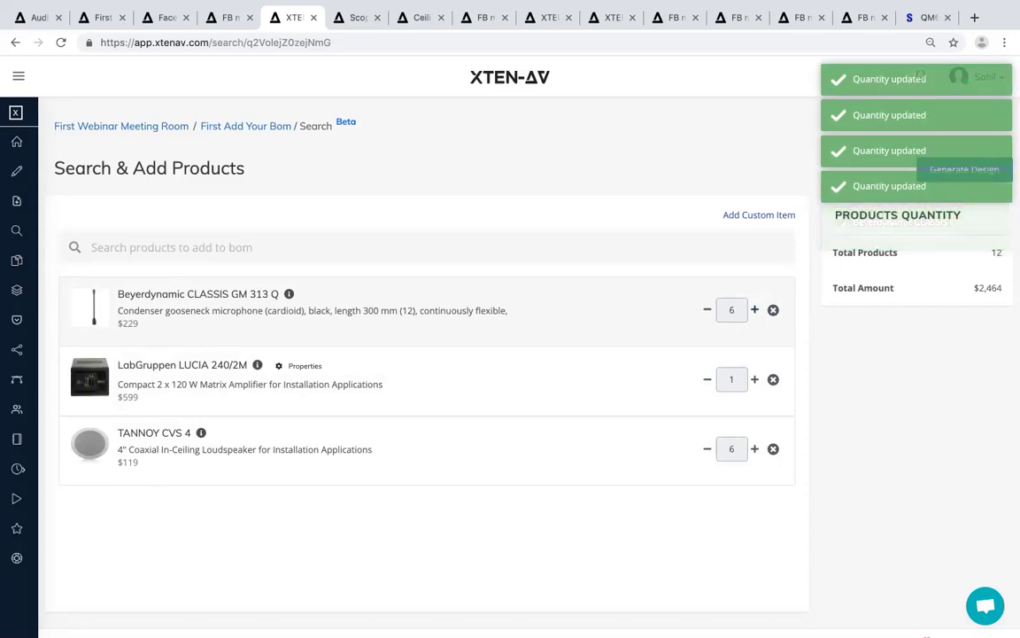
{"action": "left_click", "coordinate": [755, 310]}
{"action": "left_click", "coordinate": [755, 310]}
{"action": "left_click", "coordinate": [755, 310]}
Add the QSC Q-SYS Core 110f DSP and the Extron SW4 HD 4K PLUS switcher to the bill of materials.
{"action": "left_click", "coordinate": [427, 248]}
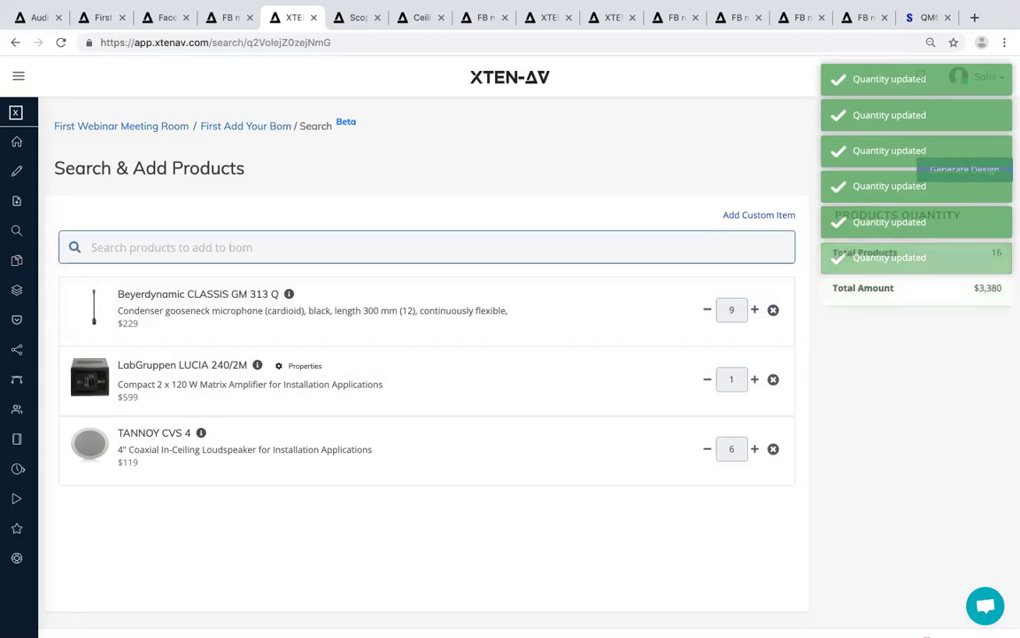
{"action": "type", "text": "core"}
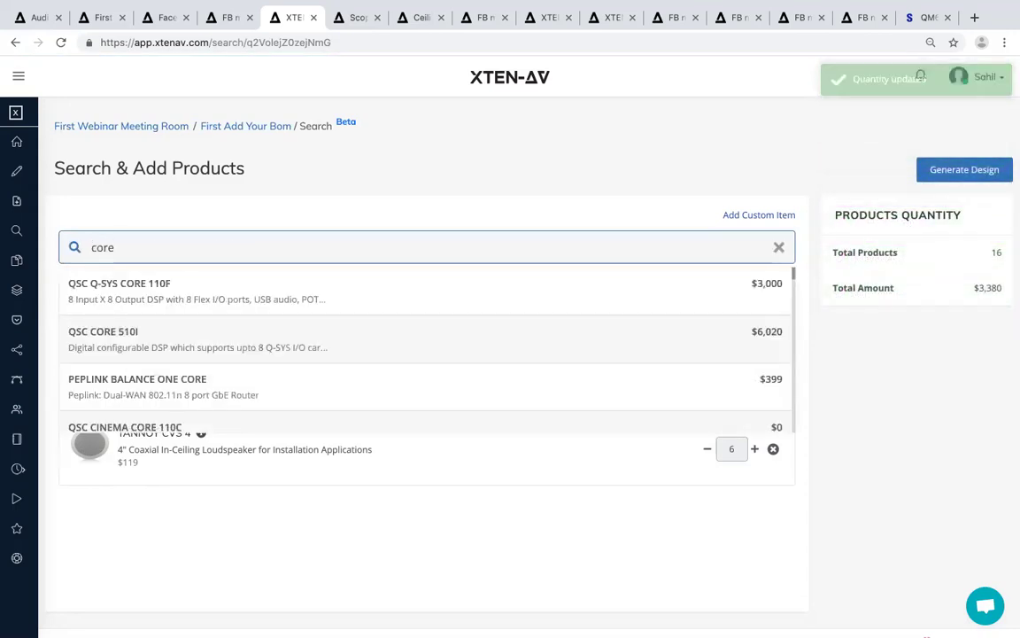
{"action": "left_click", "coordinate": [425, 292]}
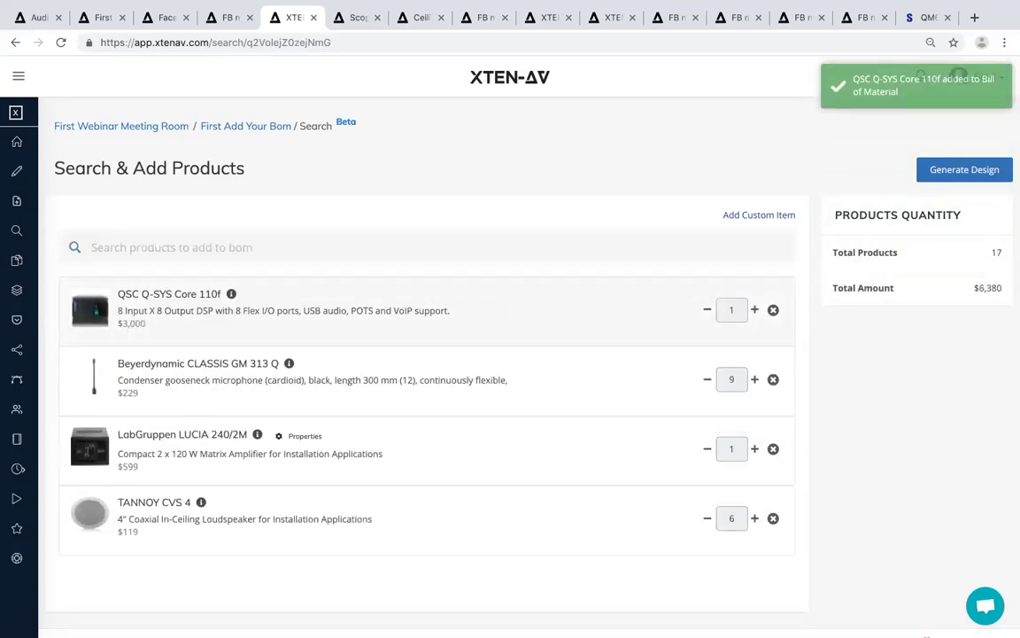
{"action": "left_click", "coordinate": [425, 247]}
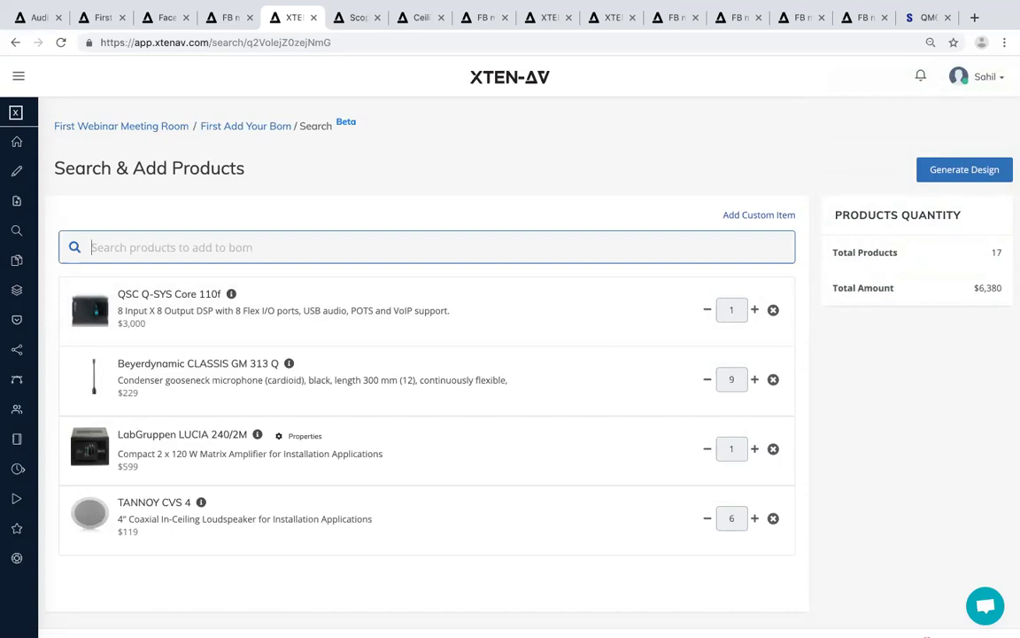
{"action": "type", "text": "extron "}
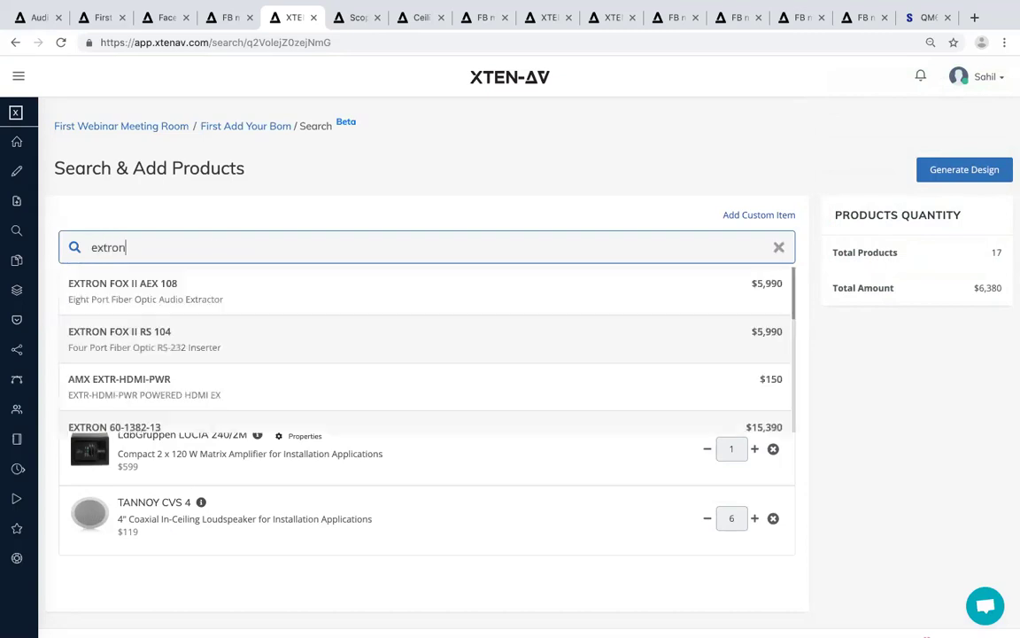
{"action": "type", "text": "sw"}
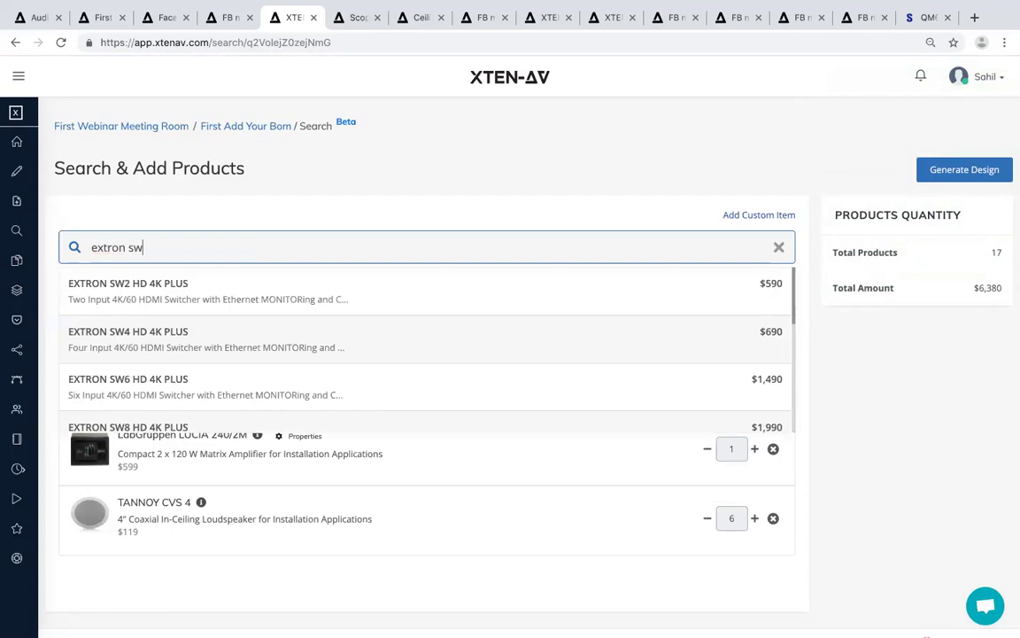
{"action": "left_click", "coordinate": [205, 336]}
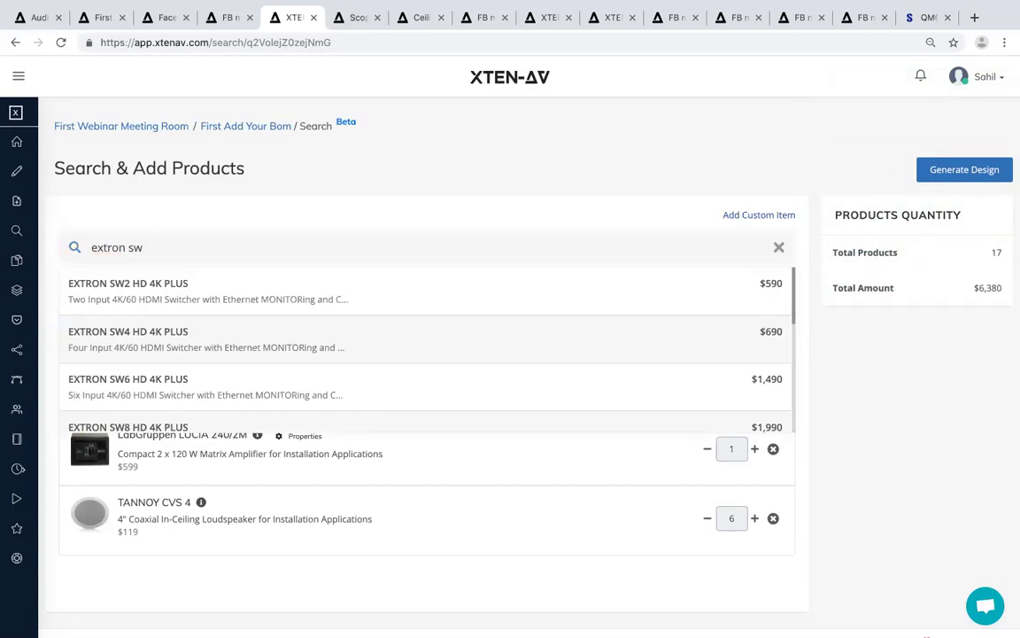
Add the SAMSUNG DC48E display and the Crestron CP3 control processor to the bill of materials.
{"action": "left_click", "coordinate": [203, 248]}
{"action": "type", "text": "samsung"}
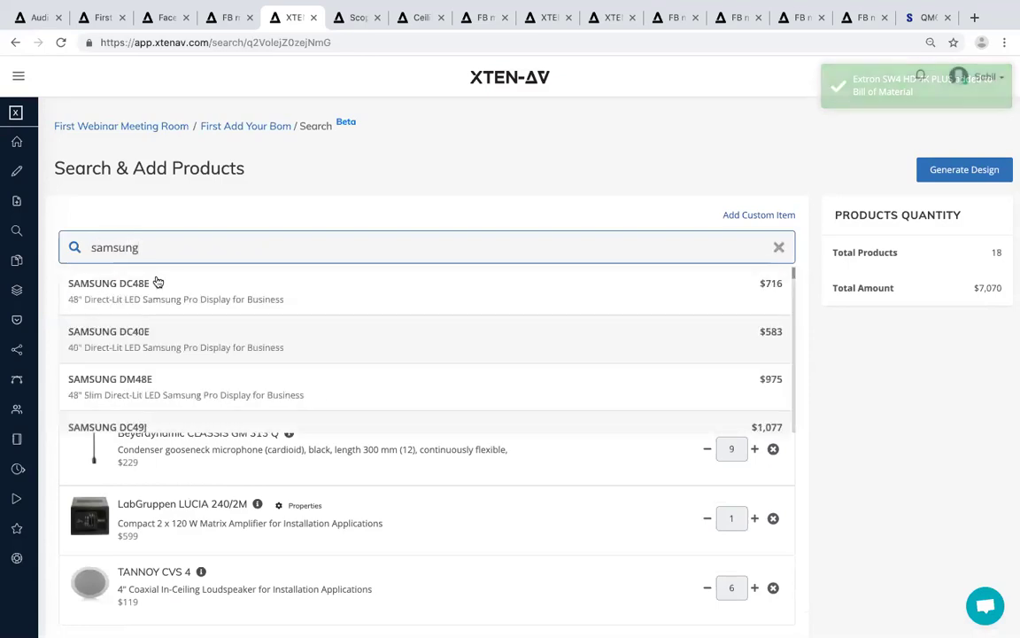
{"action": "left_click", "coordinate": [154, 292]}
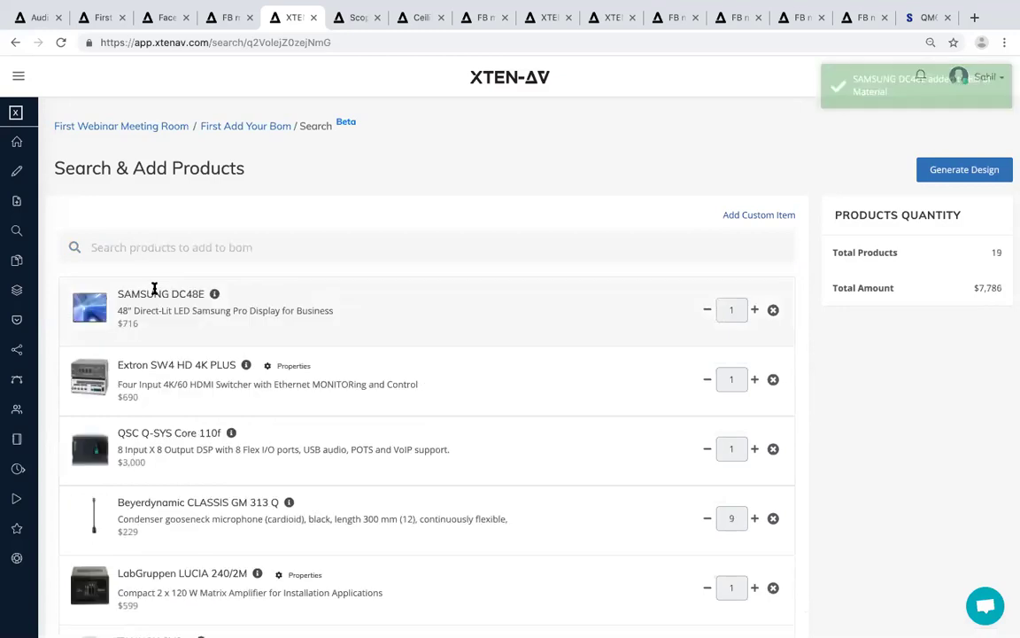
{"action": "left_click", "coordinate": [147, 245]}
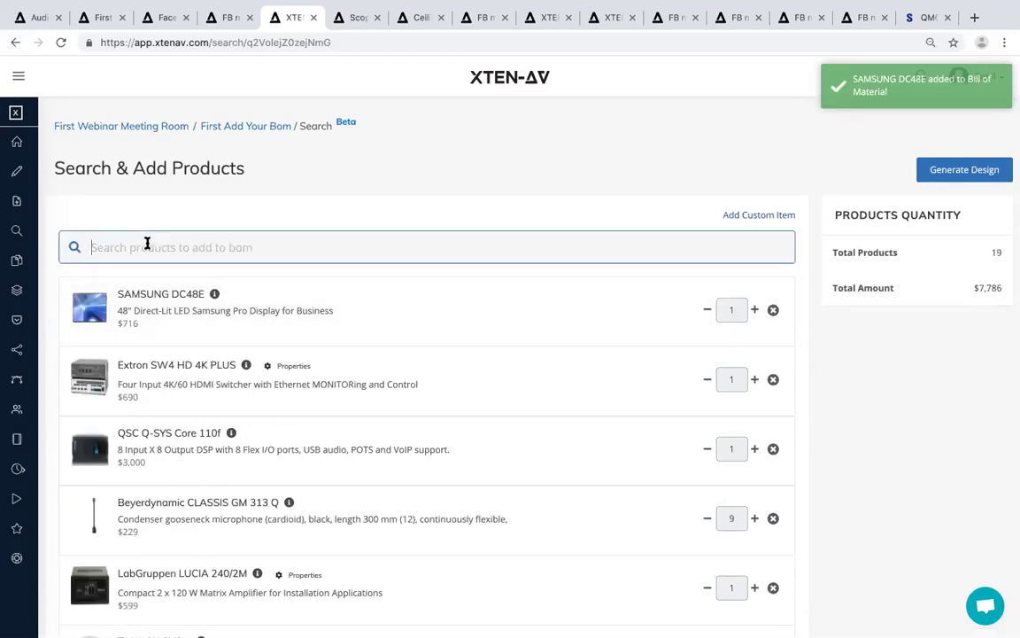
{"action": "type", "text": "cp3"}
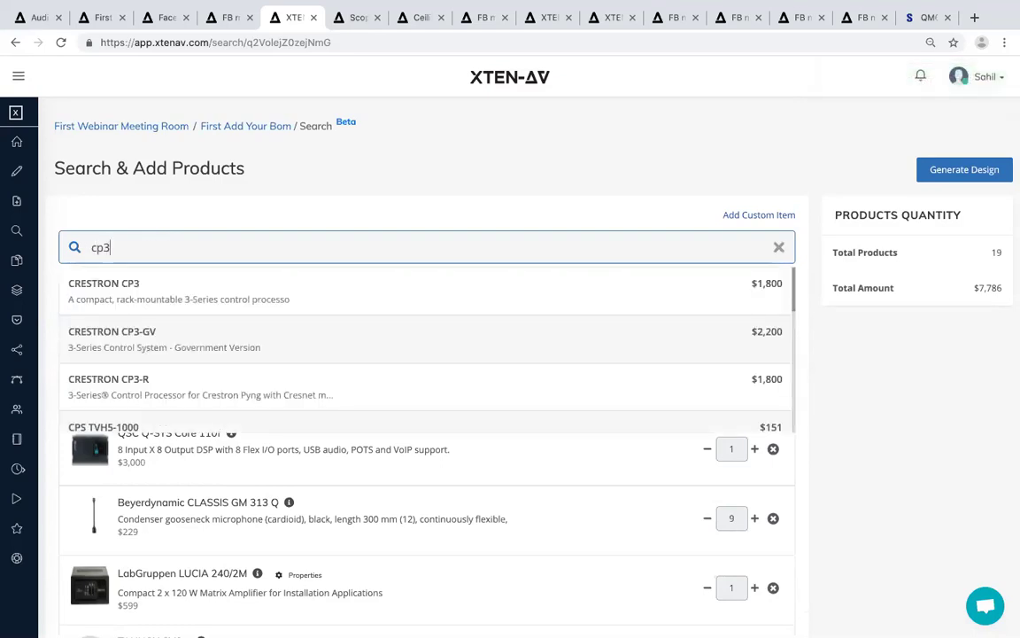
{"action": "left_click", "coordinate": [117, 291]}
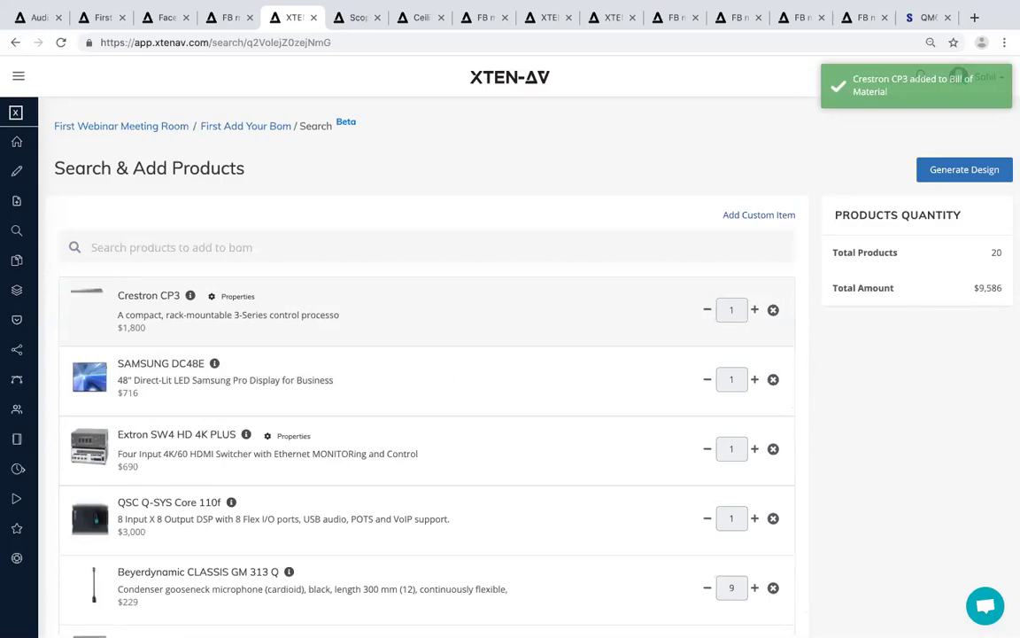
Search for Crestron TS products and add the Crestron TS-1542-B-S touch screen to the bill of materials.
{"action": "left_click", "coordinate": [150, 248]}
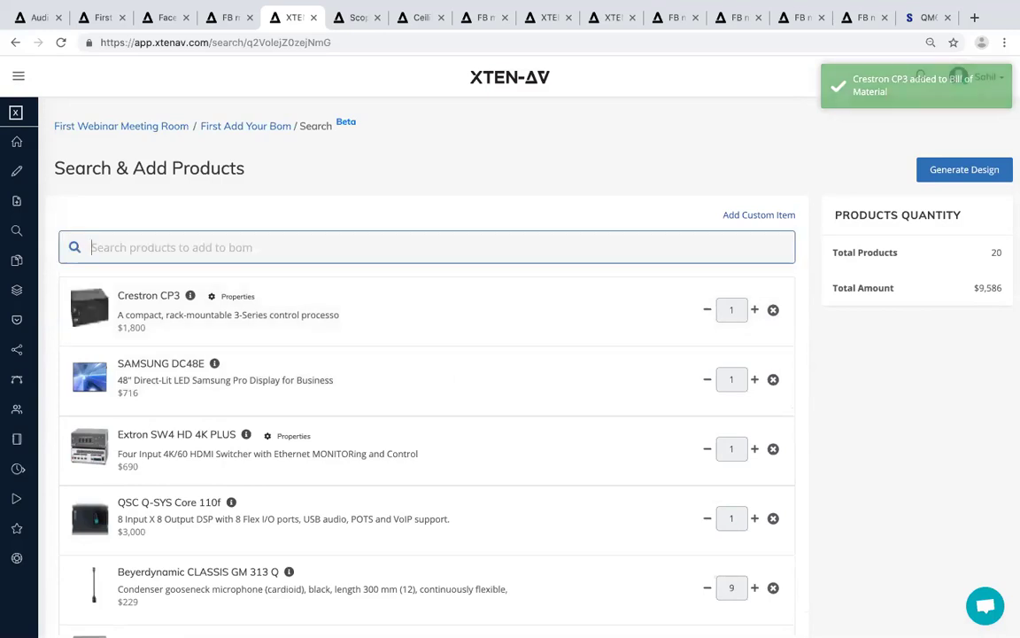
{"action": "type", "text": "cre"}
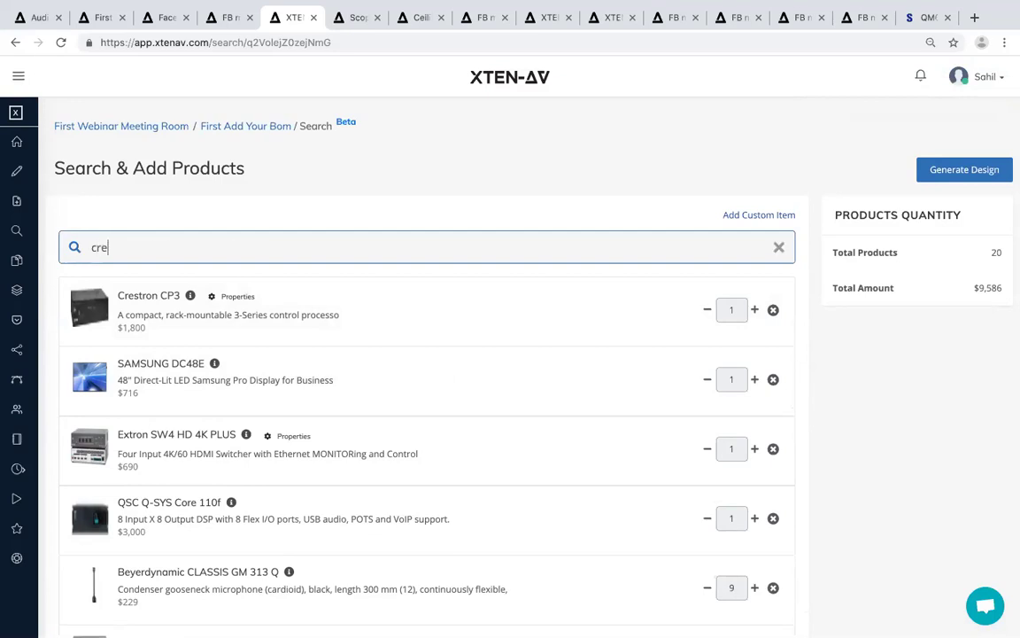
{"action": "type", "text": "stron ts"}
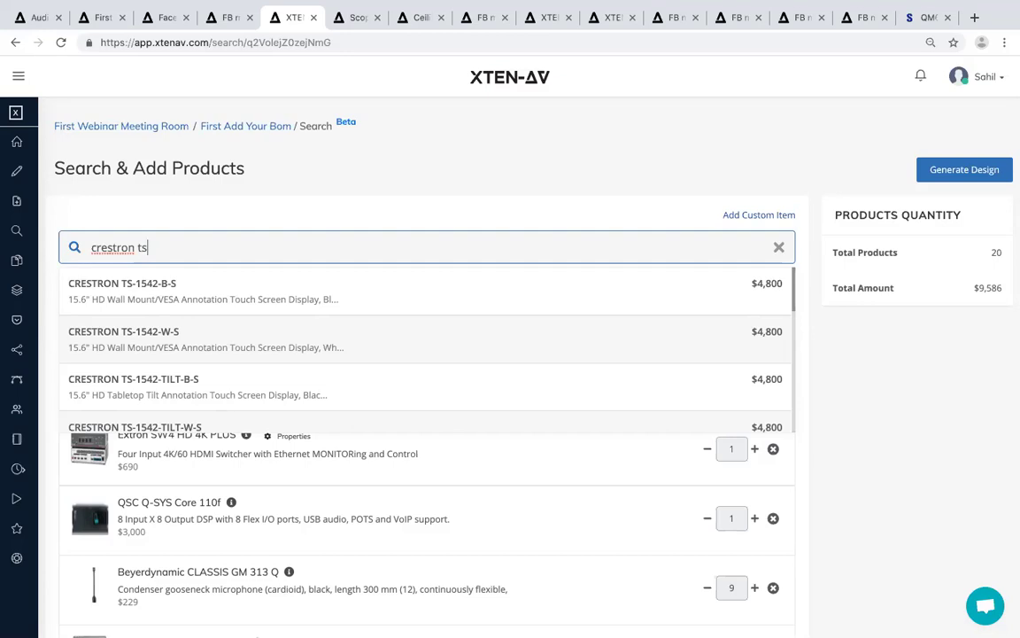
{"action": "left_click", "coordinate": [203, 292]}
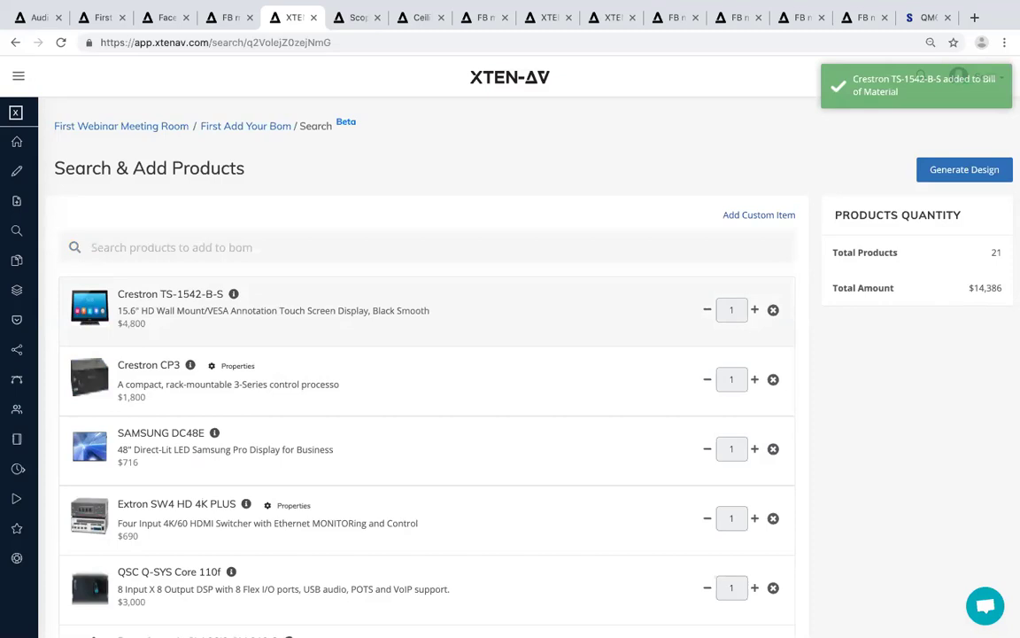
Review the product list and examine the control signal options in the Crestron CP3's properties without changing them.
{"action": "scroll", "coordinate": [425, 398], "scroll_direction": "down", "scroll_amount": 2}
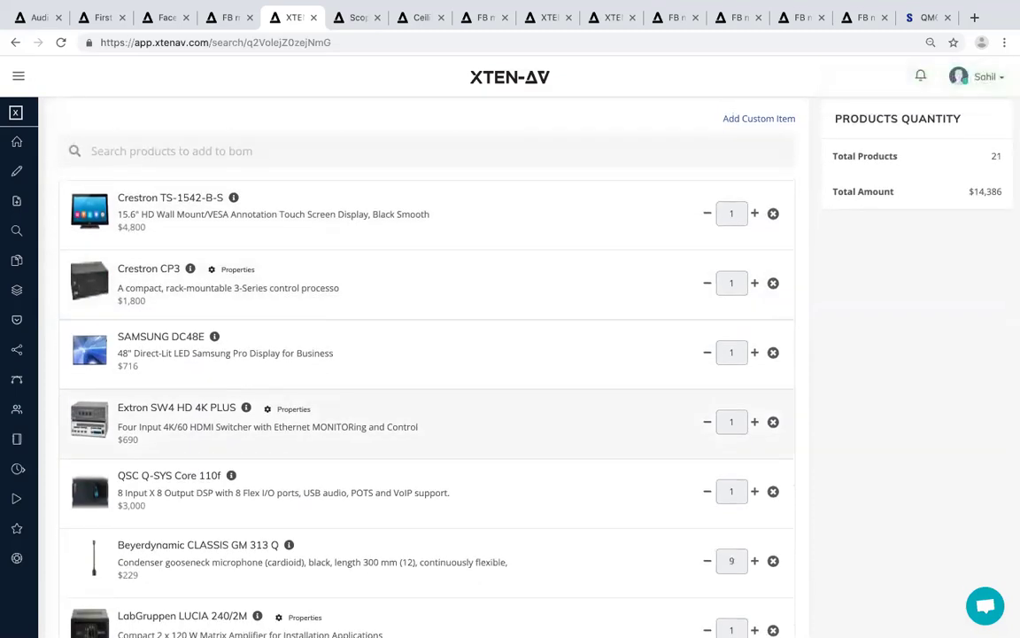
{"action": "scroll", "coordinate": [425, 354], "scroll_direction": "down", "scroll_amount": 1}
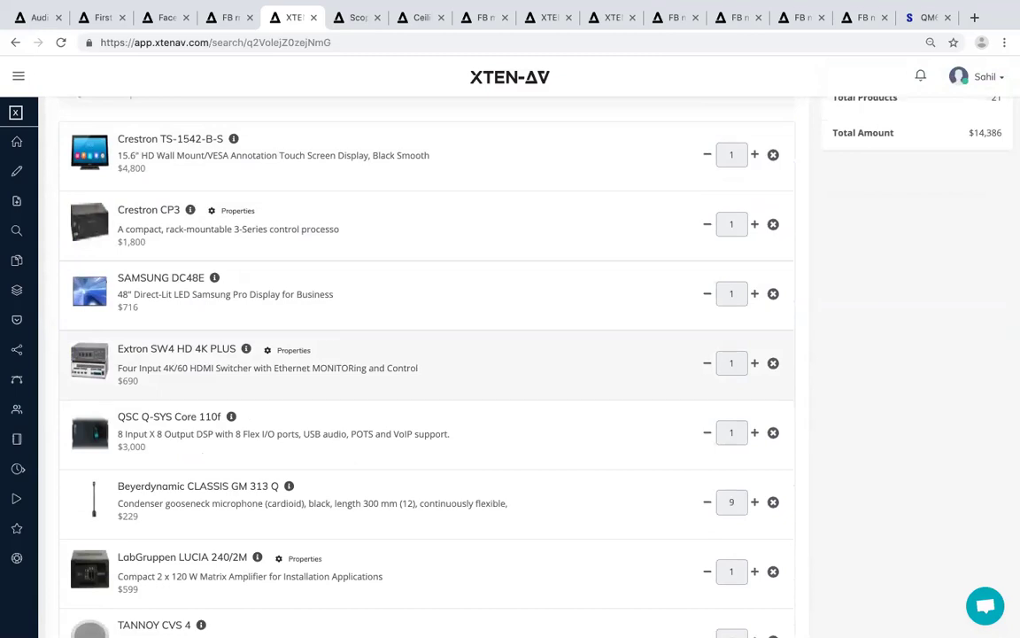
{"action": "scroll", "coordinate": [425, 354], "scroll_direction": "up", "scroll_amount": 3}
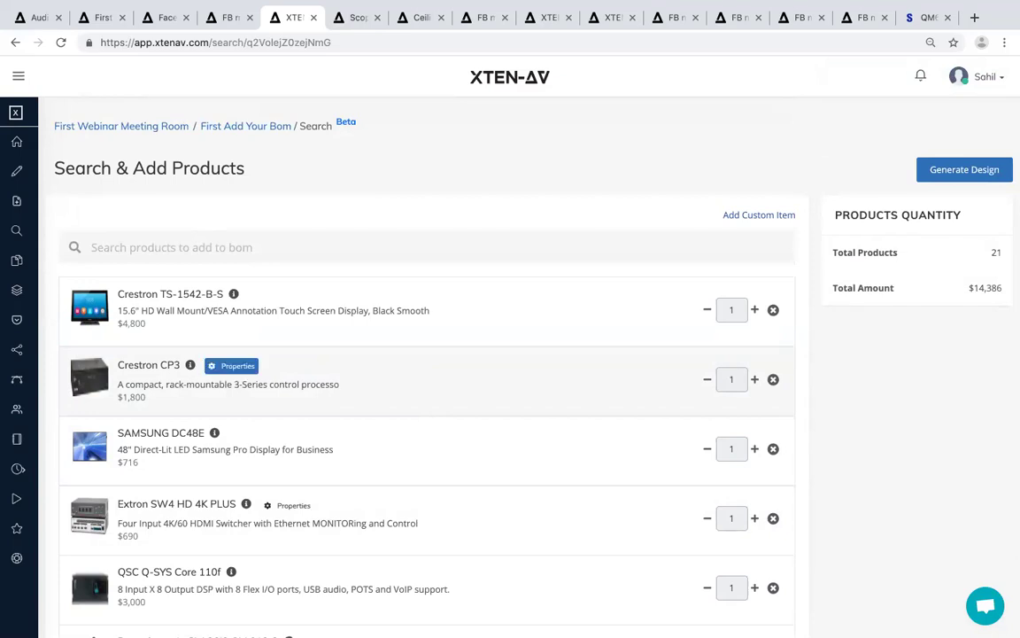
{"action": "left_click", "coordinate": [232, 365]}
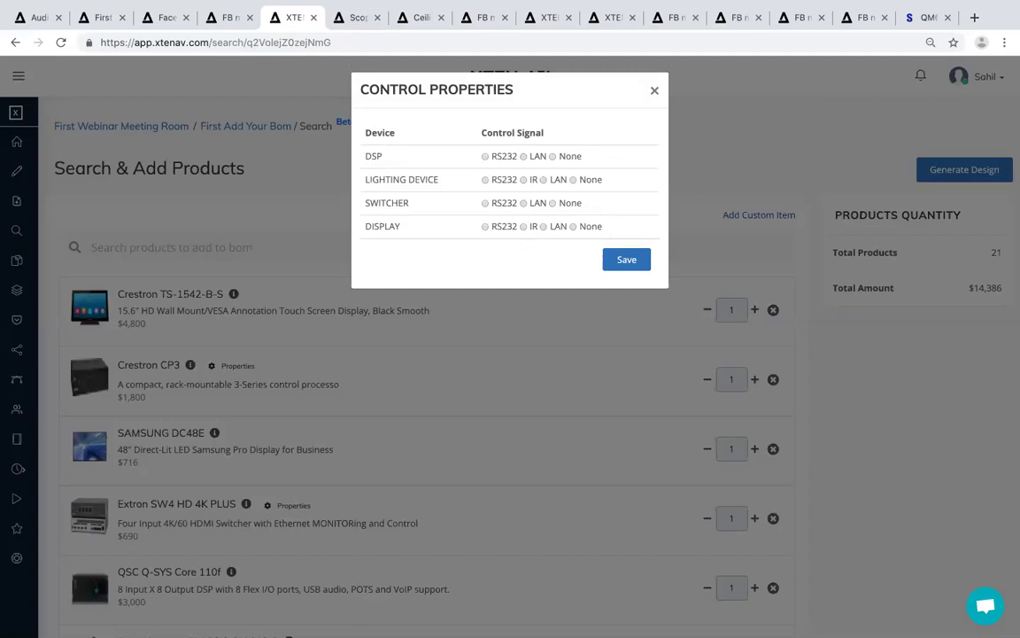
{"action": "key", "text": "Escape"}
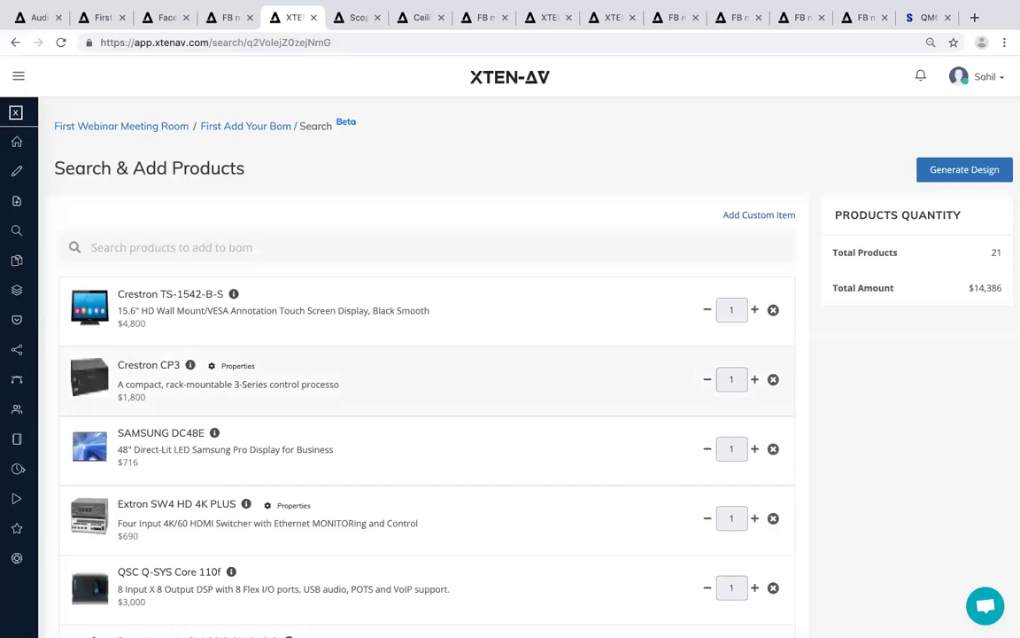
Examine the input source devices and connection types in the Extron SW4 HD 4K PLUS properties, leaving them unsaved.
{"action": "scroll", "coordinate": [425, 372], "scroll_direction": "down", "scroll_amount": 3}
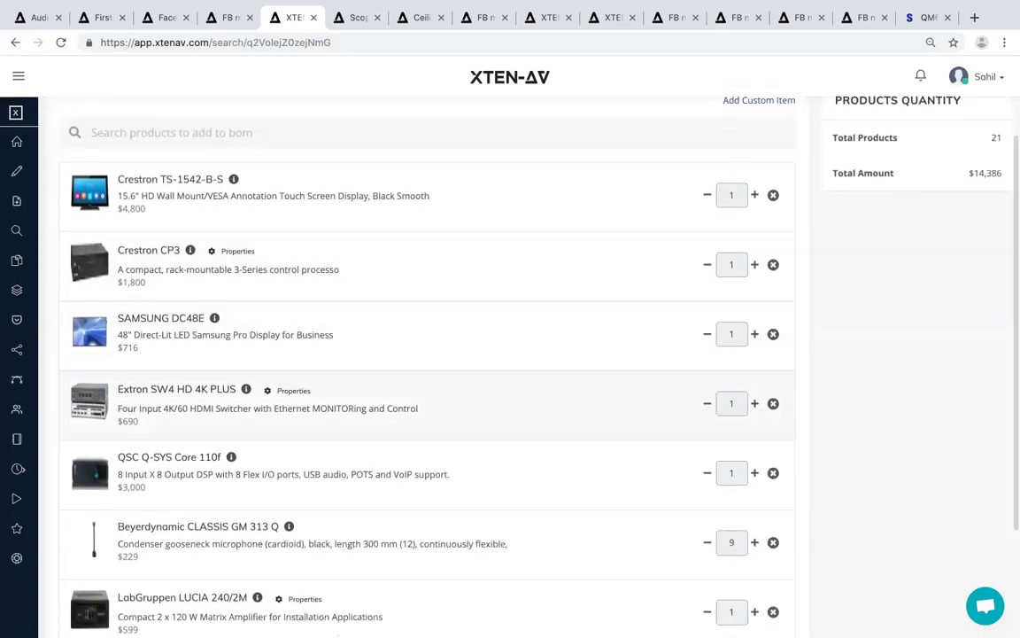
{"action": "left_click", "coordinate": [287, 390]}
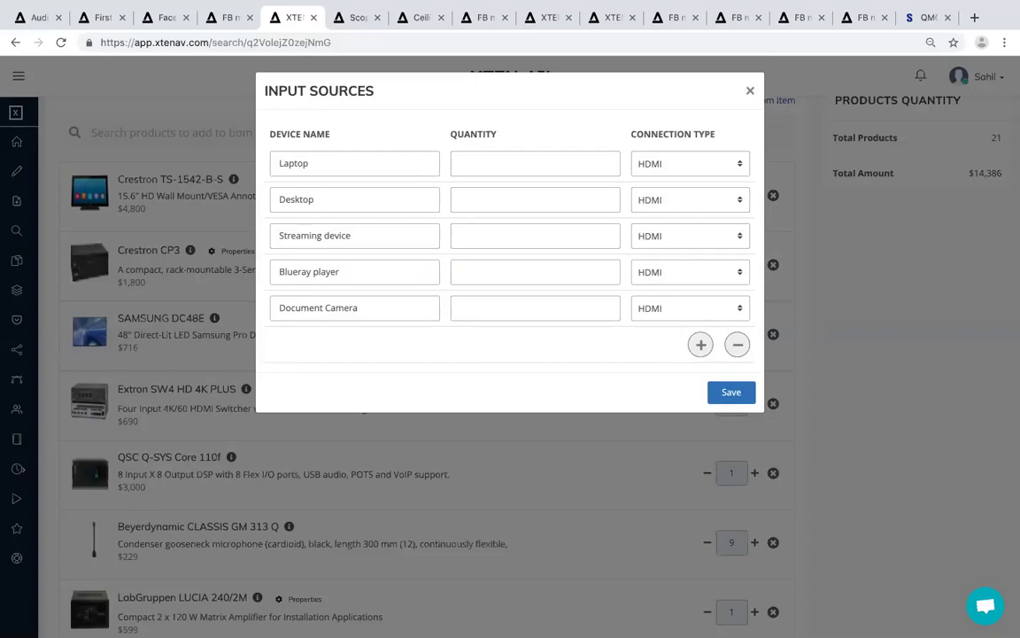
{"action": "left_click", "coordinate": [675, 163]}
{"action": "left_click", "coordinate": [675, 163]}
{"action": "left_click", "coordinate": [333, 165]}
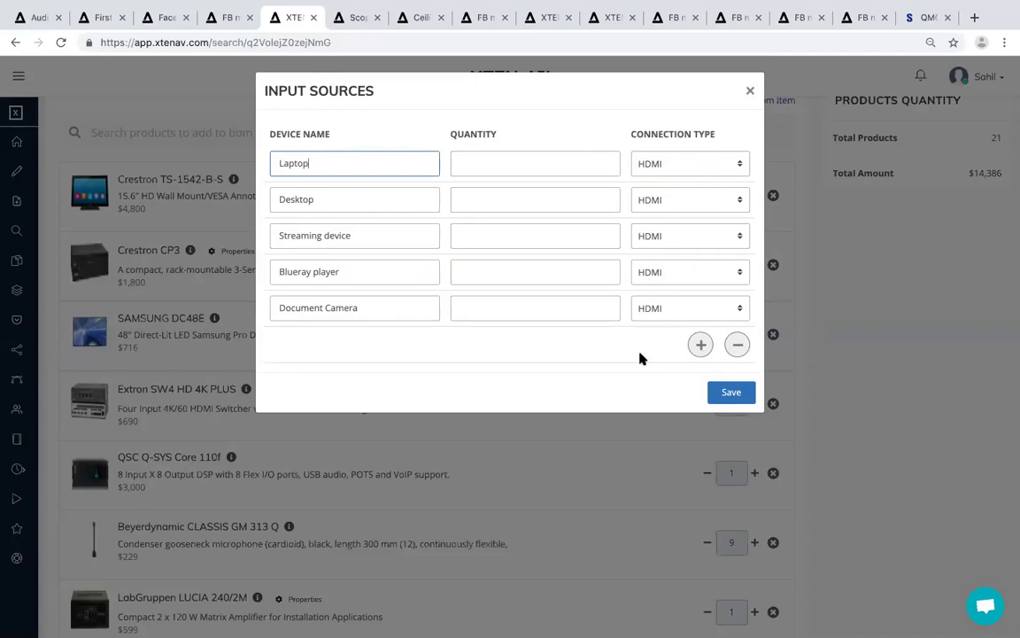
{"action": "left_click", "coordinate": [750, 90]}
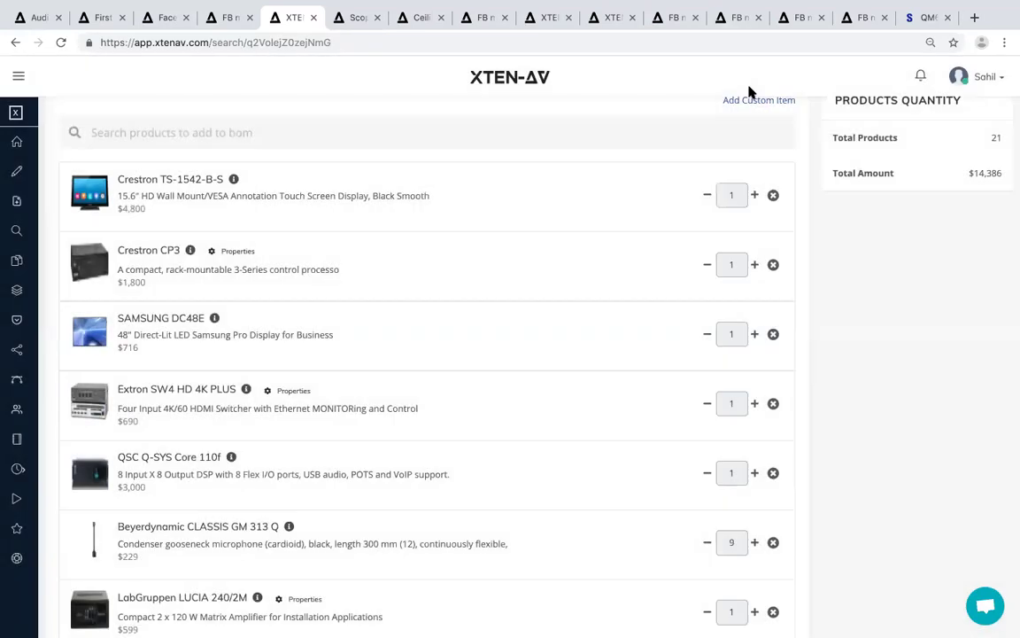
Examine the channel speaker quantity and speaker type options in the LabGruppen LUCIA 240/2M properties without saving.
{"action": "scroll", "coordinate": [389, 398], "scroll_direction": "down", "scroll_amount": 3}
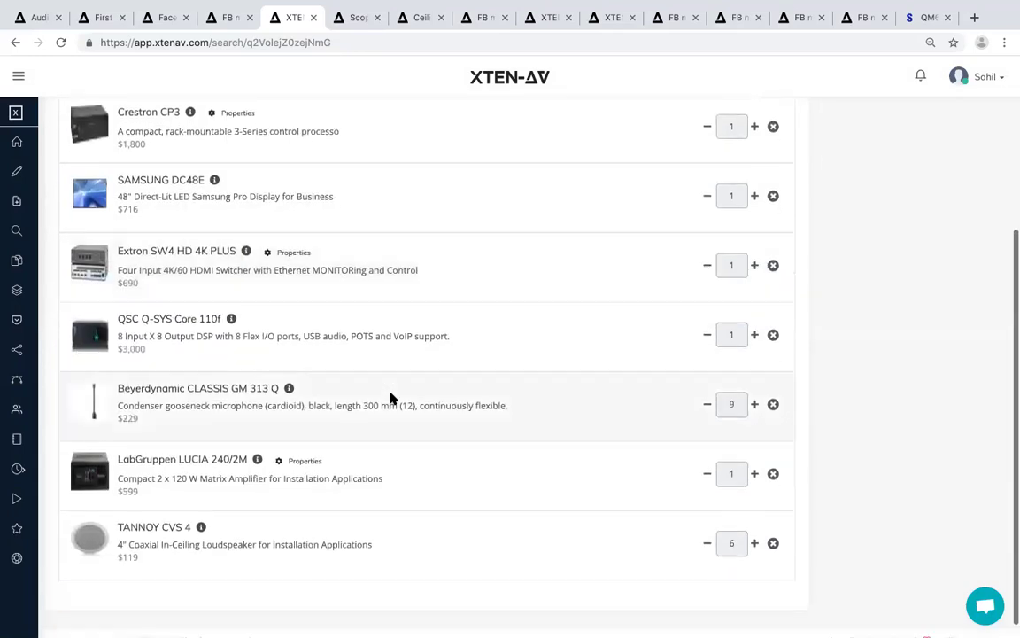
{"action": "left_click", "coordinate": [302, 462]}
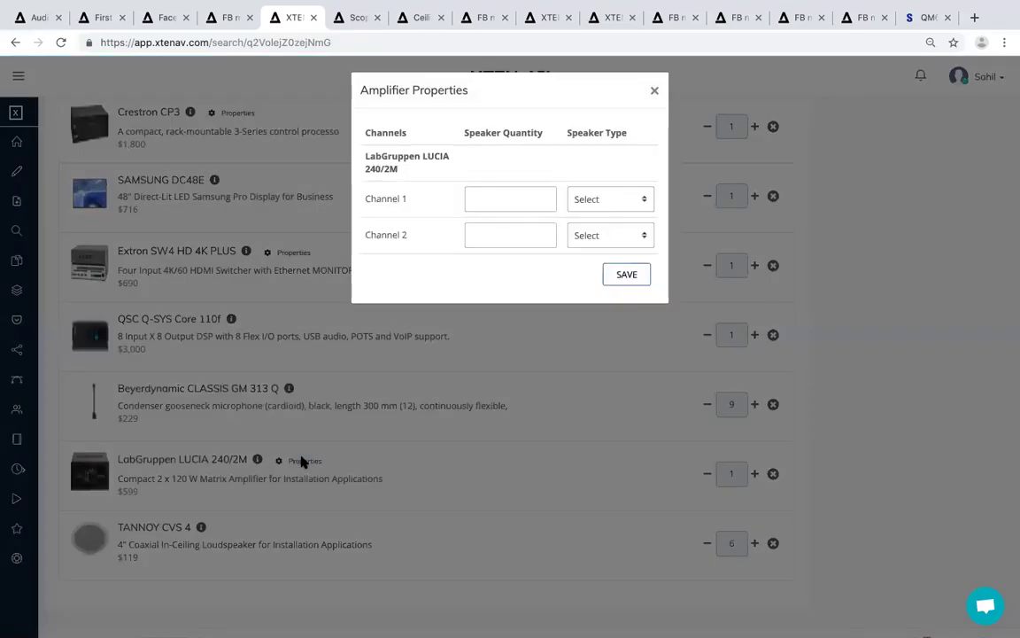
{"action": "left_click", "coordinate": [599, 200]}
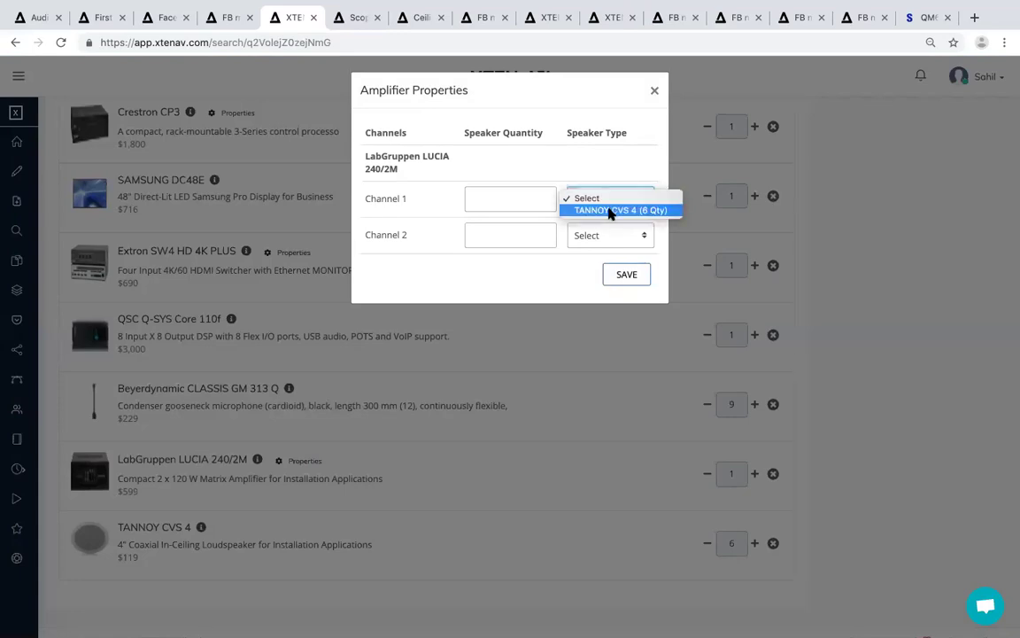
{"action": "left_click", "coordinate": [632, 155]}
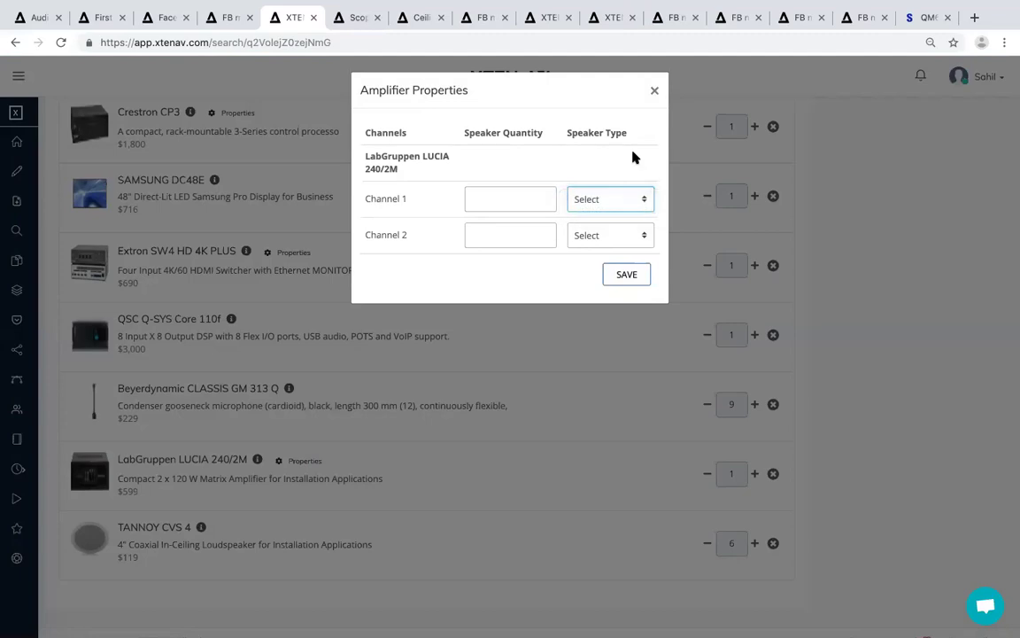
{"action": "left_click", "coordinate": [655, 92]}
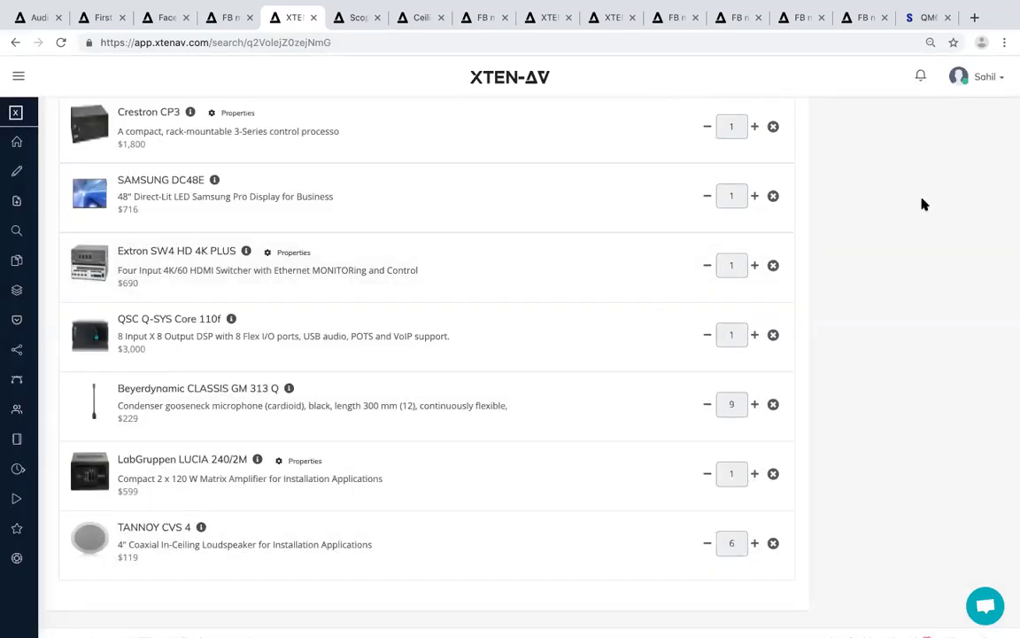
Start generating the design from the bill of materials and remove the Document Camera from the input sources.
{"action": "scroll", "coordinate": [922, 202], "scroll_direction": "up", "scroll_amount": 5}
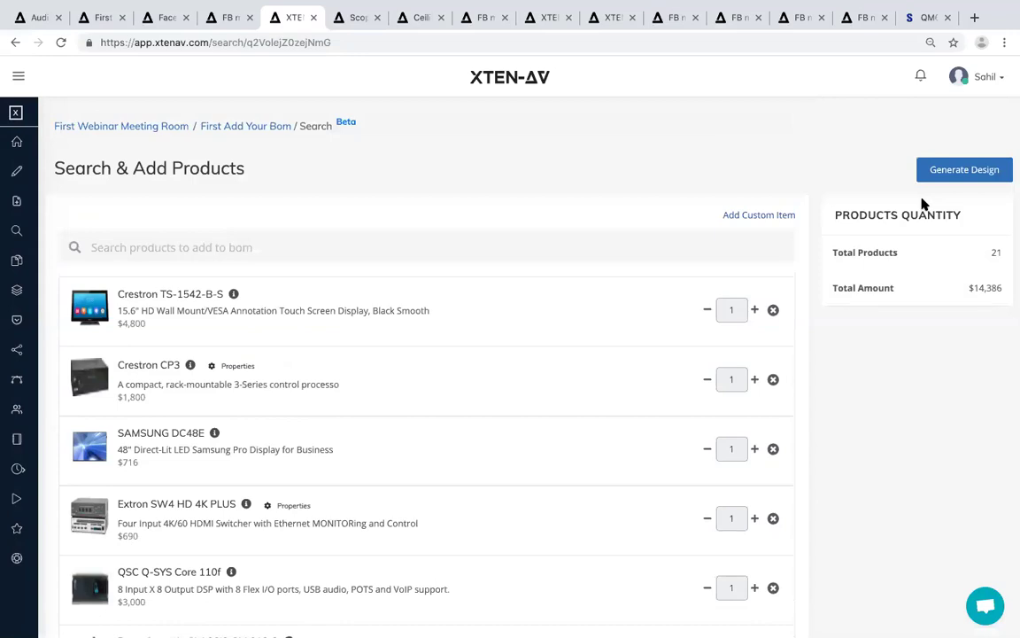
{"action": "left_click", "coordinate": [963, 171]}
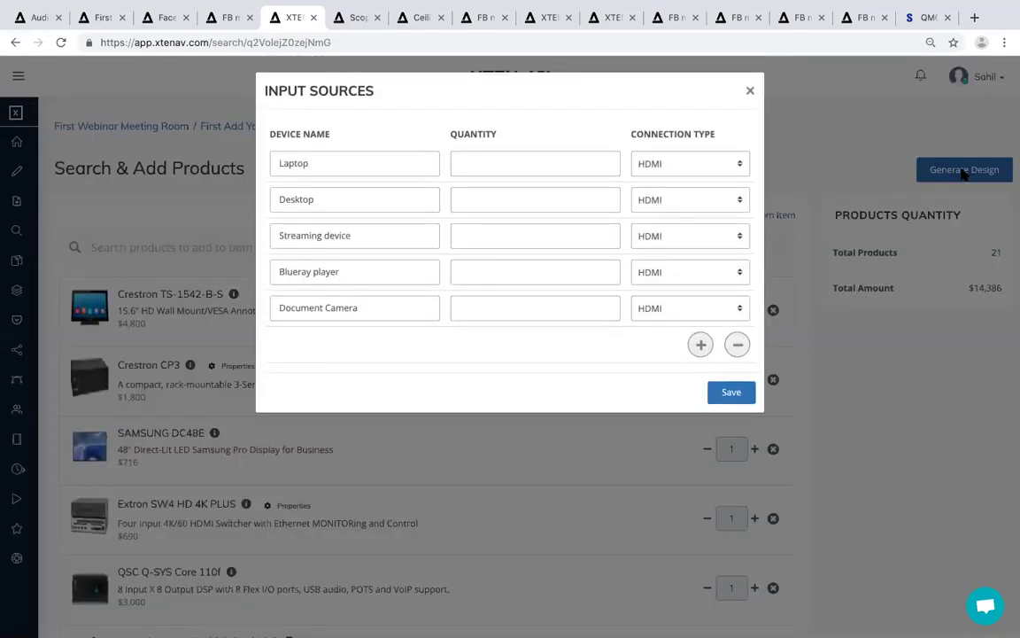
{"action": "left_click", "coordinate": [738, 345]}
Set the quantity to 1 each for the Laptop, Desktop, Streaming device and Blueray player sources, and save the input sources.
{"action": "left_click", "coordinate": [527, 165]}
{"action": "type", "text": "1"}
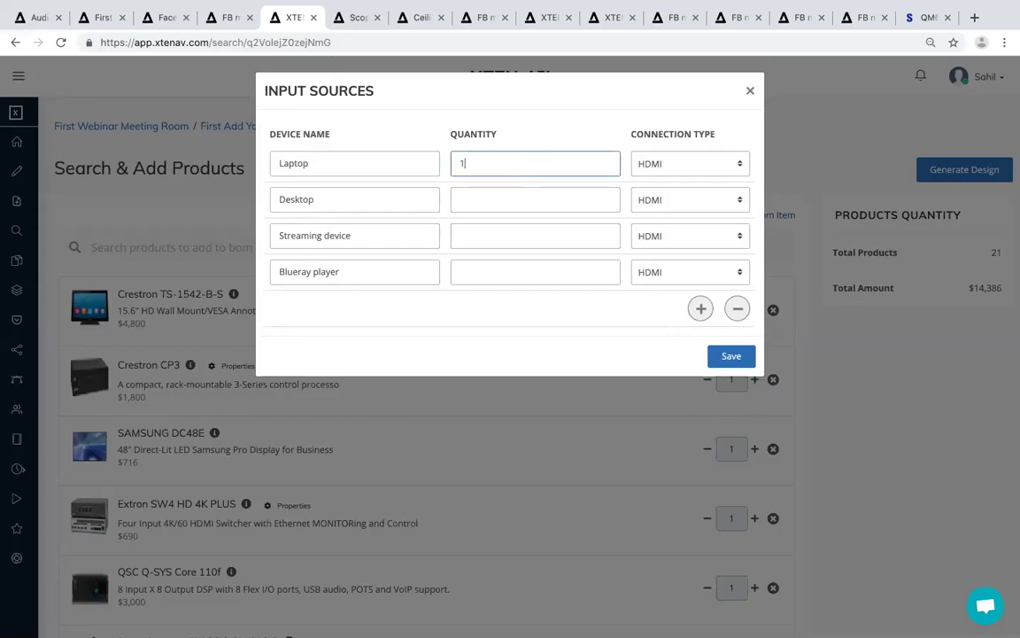
{"action": "left_click", "coordinate": [510, 199]}
{"action": "type", "text": "1"}
{"action": "left_click", "coordinate": [497, 235]}
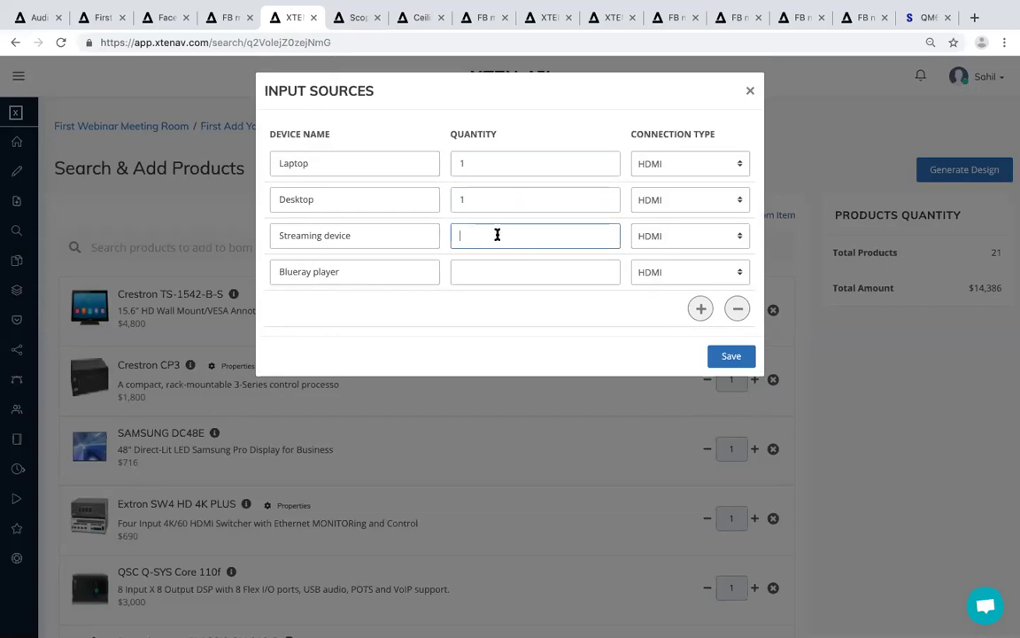
{"action": "type", "text": "1"}
{"action": "left_click", "coordinate": [494, 276]}
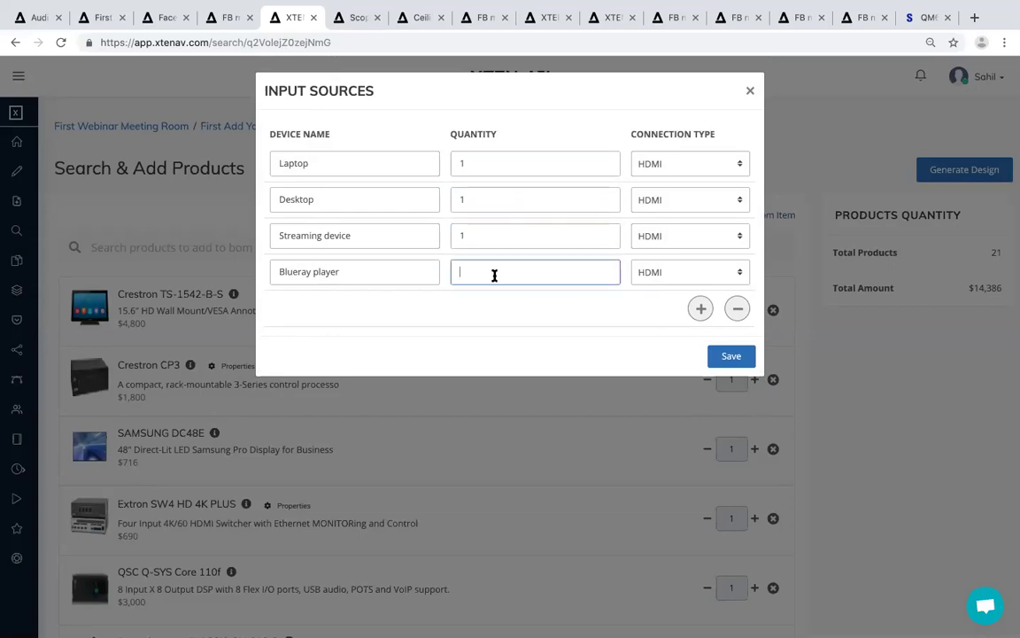
{"action": "type", "text": "1"}
{"action": "left_click", "coordinate": [731, 356]}
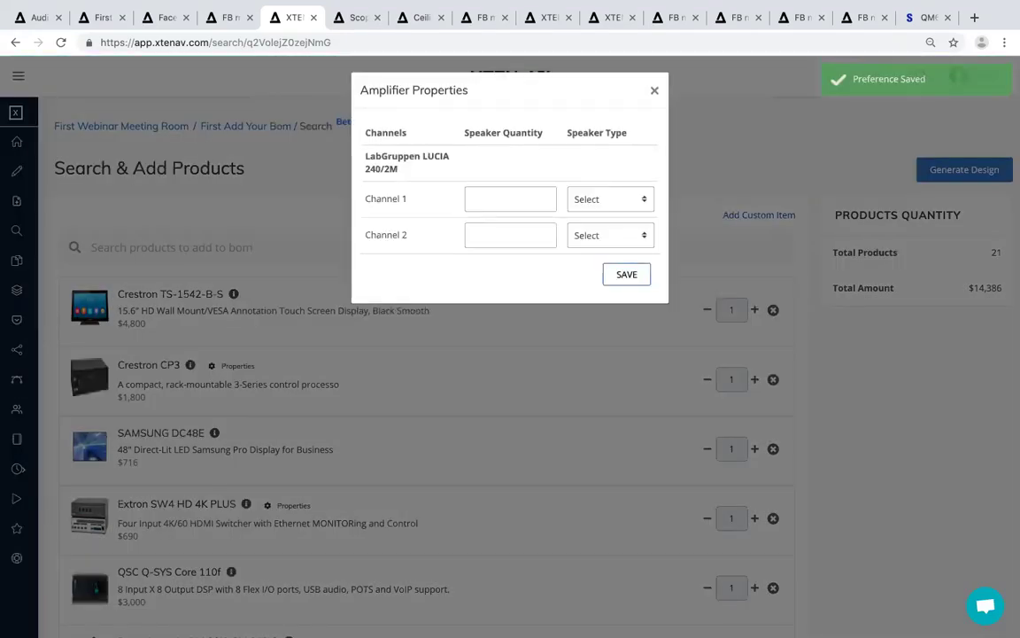
Assign 3 TANNOY CVS 4 speakers to each of the LabGruppen LUCIA 240/2M's two channels and save the amplifier properties.
{"action": "left_click", "coordinate": [594, 200]}
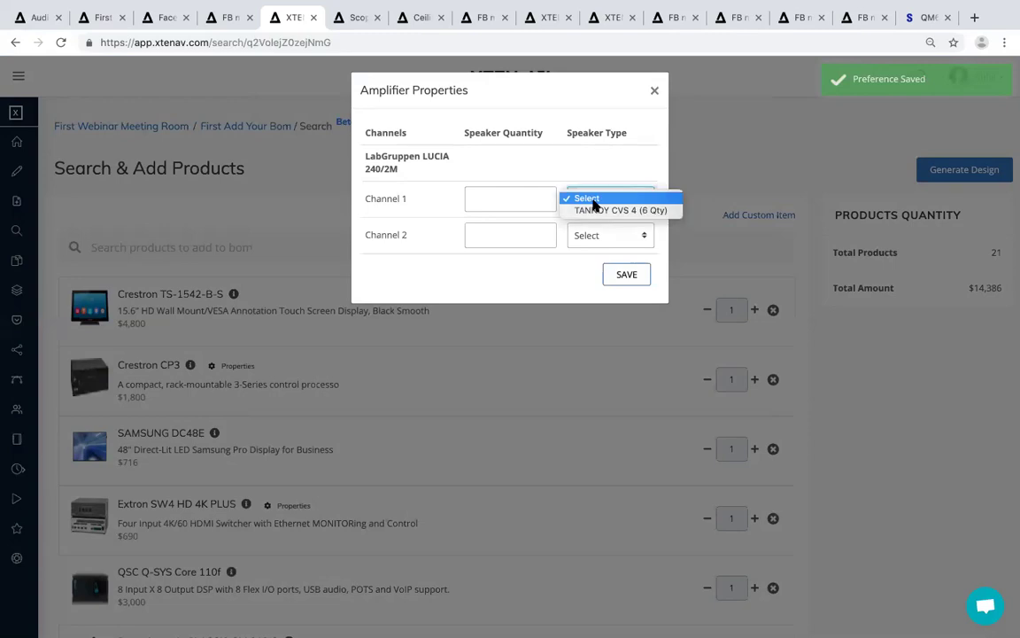
{"action": "left_click", "coordinate": [624, 210]}
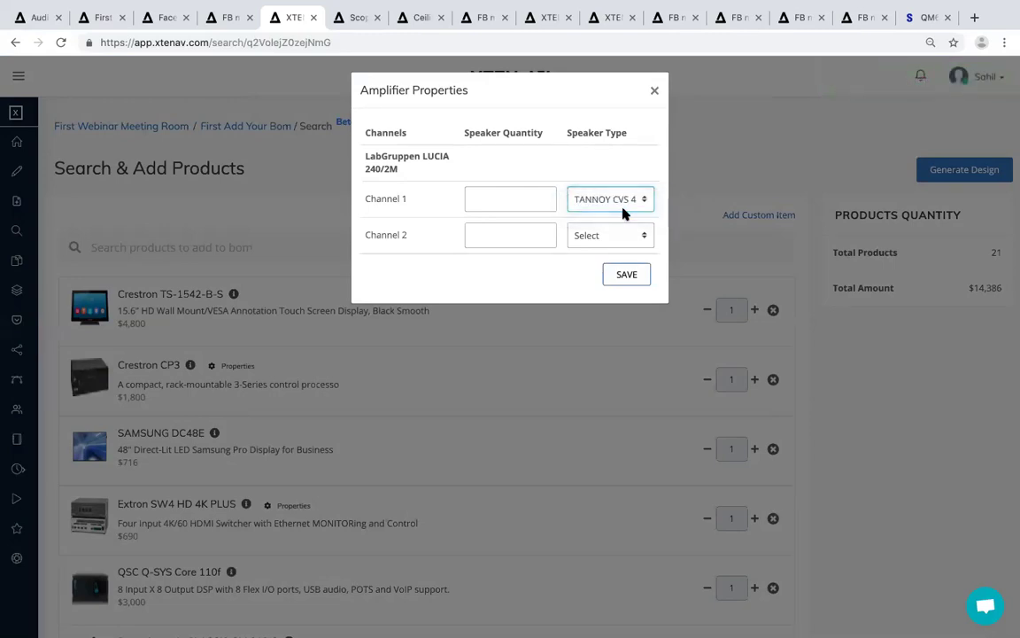
{"action": "left_click", "coordinate": [514, 201]}
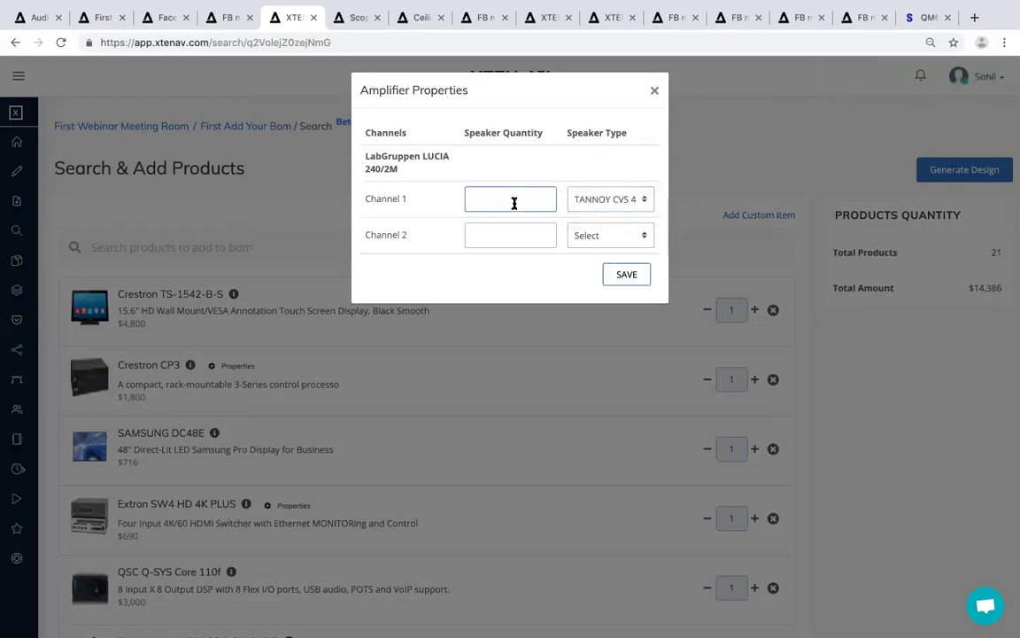
{"action": "type", "text": "3"}
{"action": "left_click", "coordinate": [512, 235]}
{"action": "type", "text": "3"}
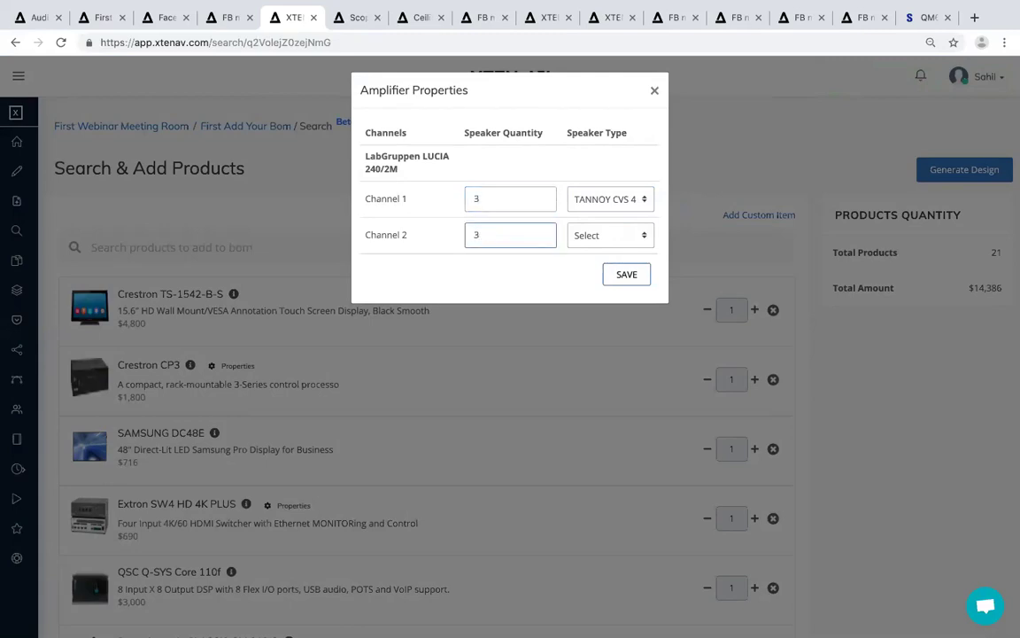
{"action": "left_click", "coordinate": [630, 237]}
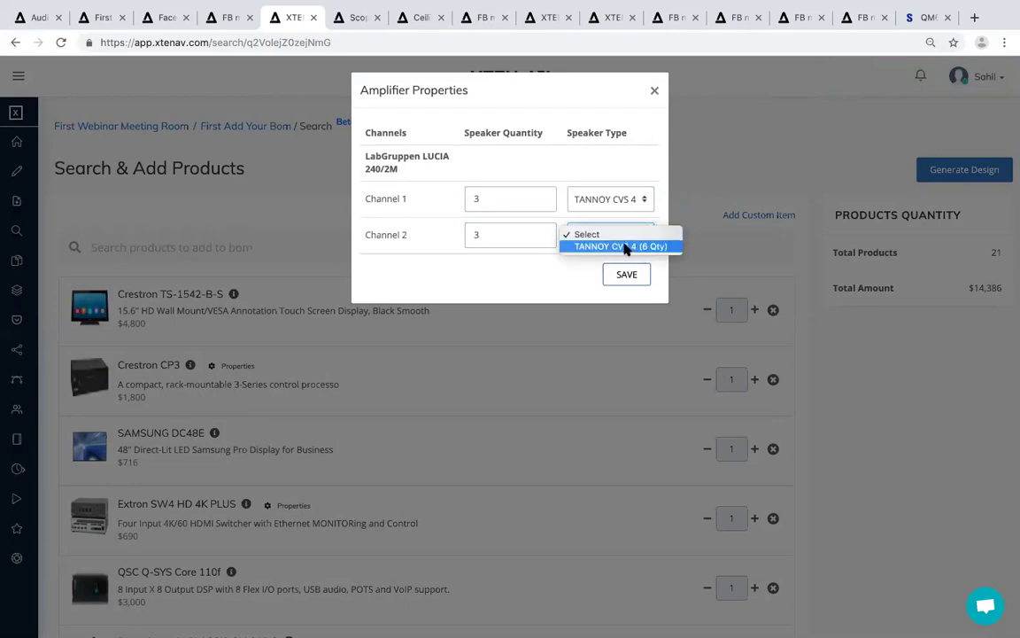
{"action": "left_click", "coordinate": [625, 246]}
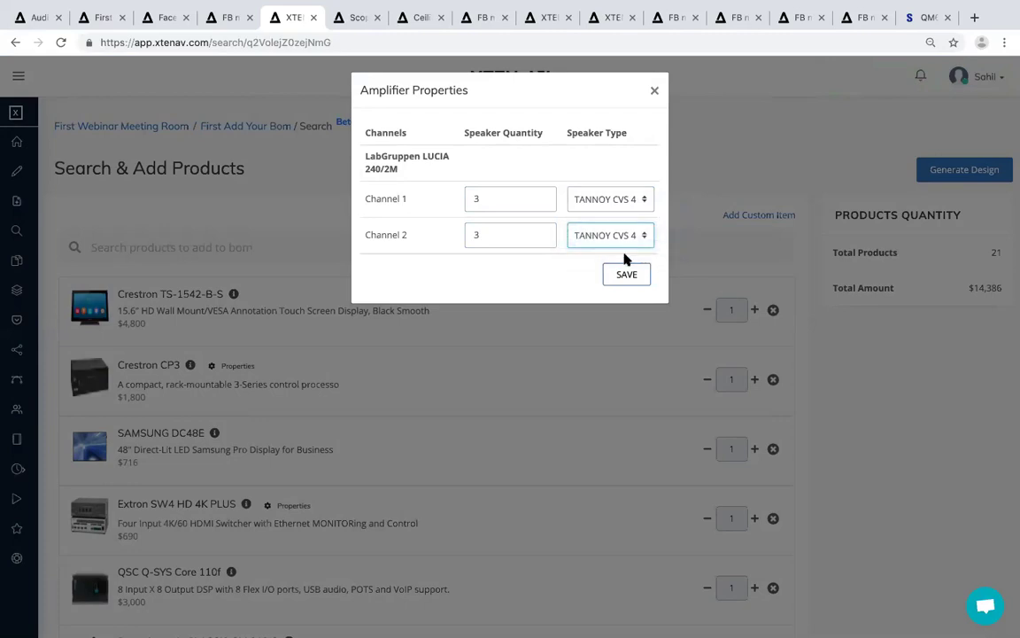
{"action": "left_click", "coordinate": [624, 276]}
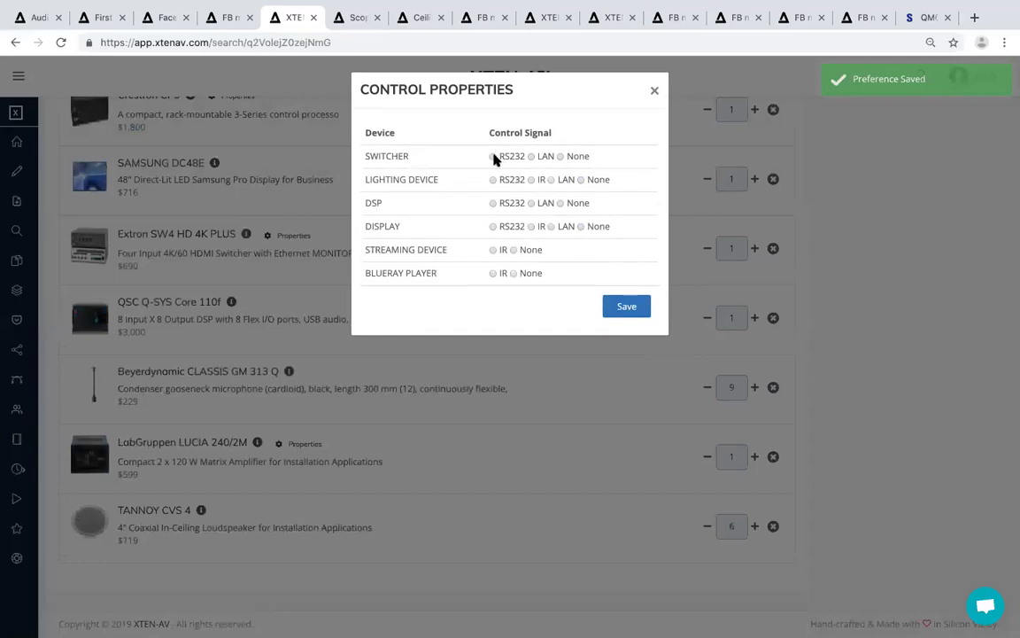
Set the control signals to RS232 for switcher, DSP and display, None for lighting, IR for streaming device and Blueray player, and save them.
{"action": "left_click", "coordinate": [493, 157]}
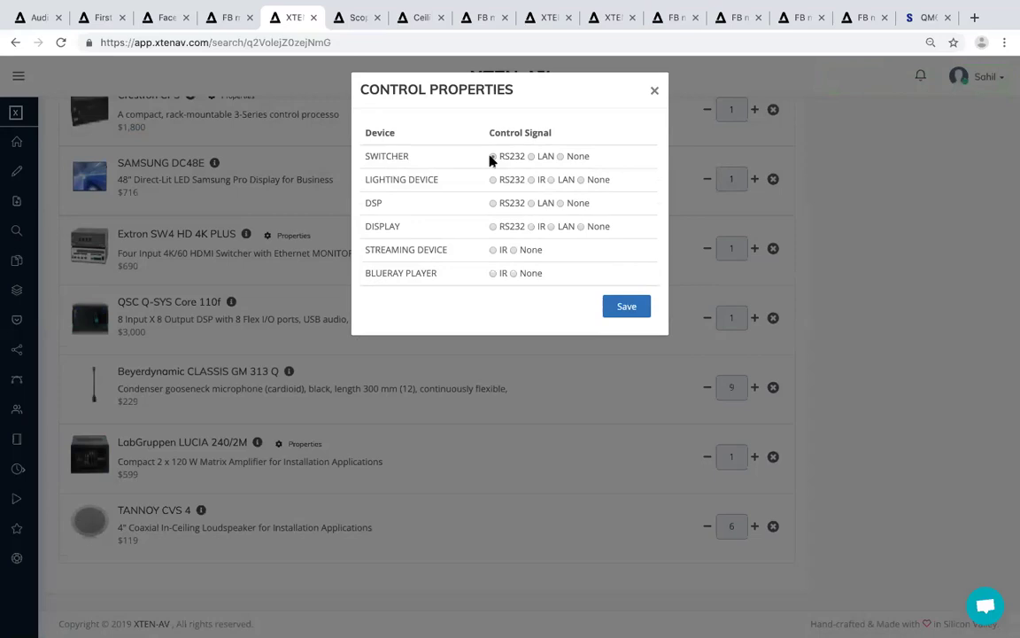
{"action": "left_click", "coordinate": [581, 181]}
{"action": "left_click", "coordinate": [492, 204]}
{"action": "left_click", "coordinate": [492, 226]}
{"action": "left_click", "coordinate": [493, 250]}
{"action": "left_click", "coordinate": [494, 274]}
{"action": "left_click", "coordinate": [627, 307]}
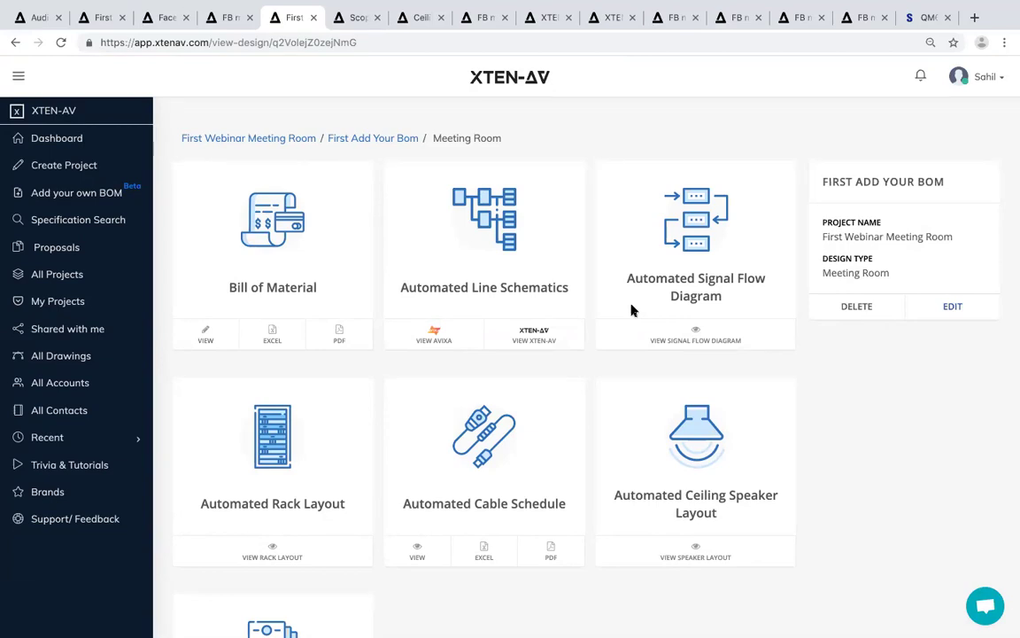
Open the XTEN-AV version of the automated line schematic and bring it into the design editor.
{"action": "left_click", "coordinate": [536, 336]}
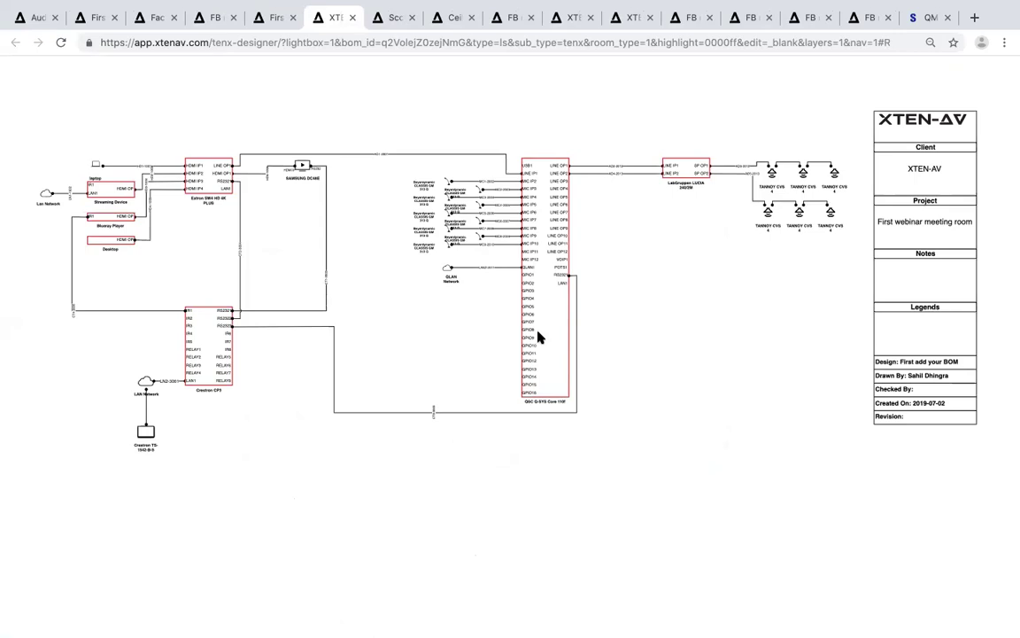
{"action": "mouse_move", "coordinate": [576, 606]}
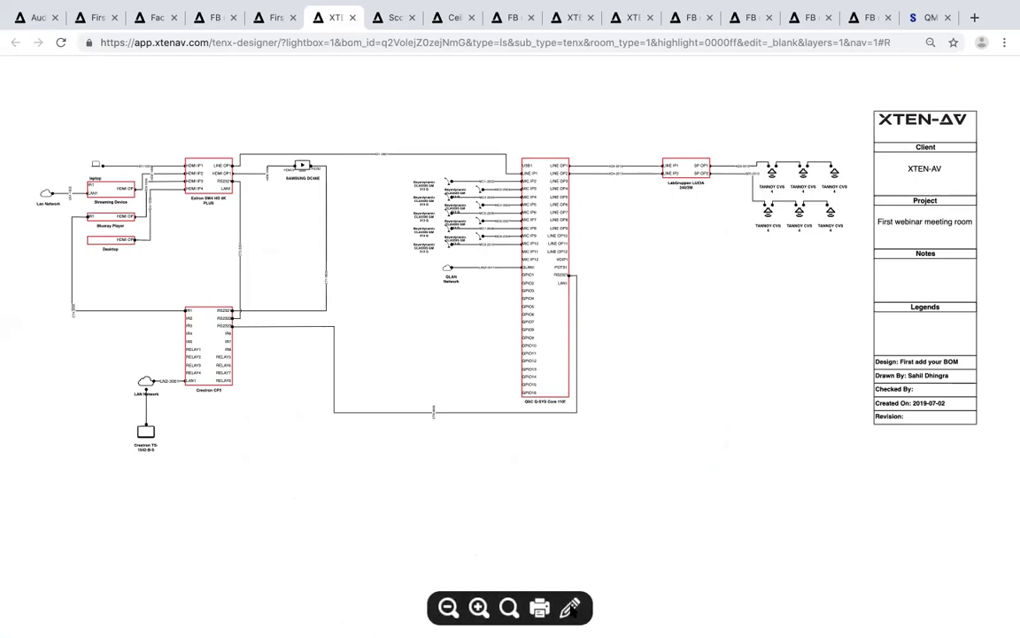
{"action": "left_click", "coordinate": [574, 607]}
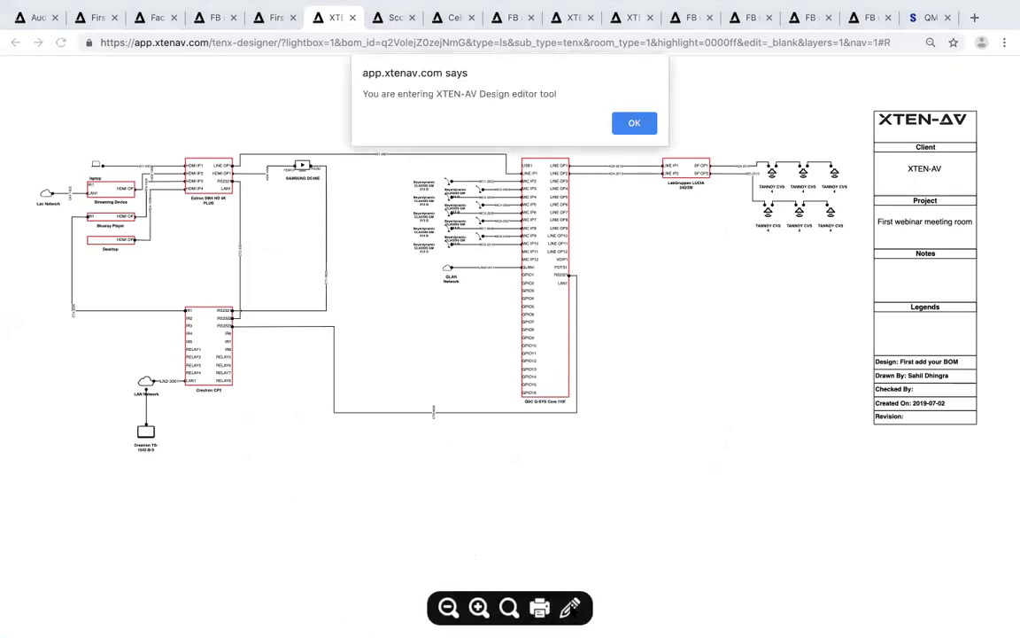
{"action": "left_click", "coordinate": [634, 123]}
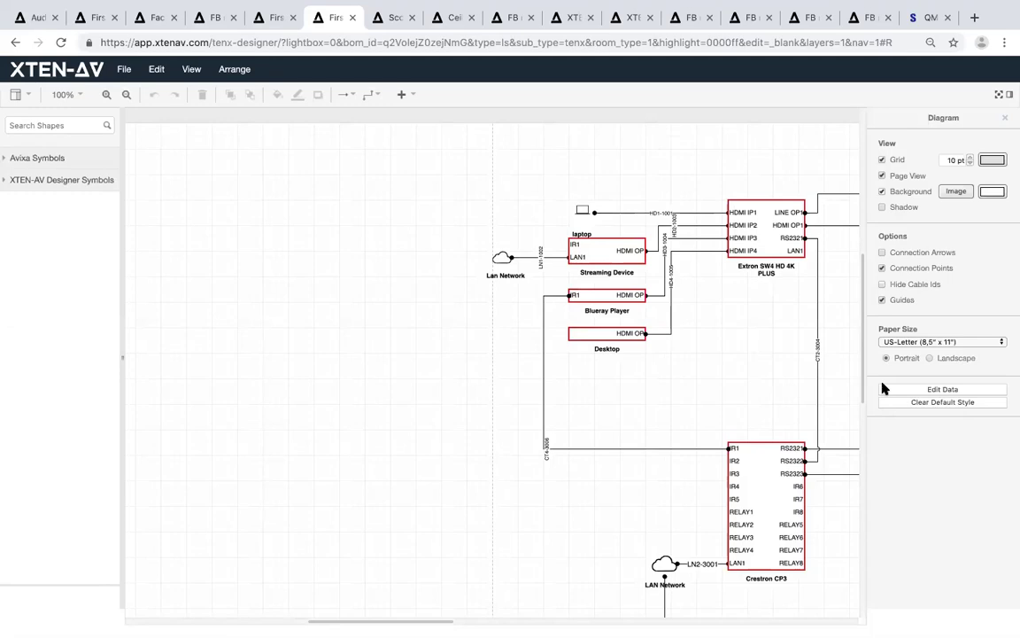
{"action": "scroll", "coordinate": [749, 436], "scroll_direction": "right", "scroll_amount": 3}
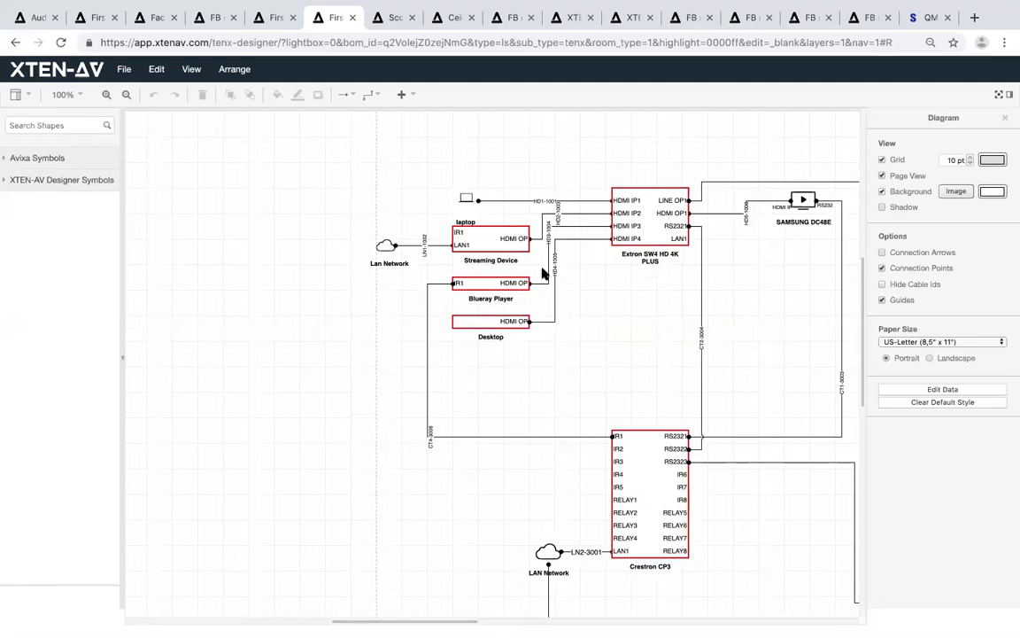
{"action": "left_click", "coordinate": [122, 71]}
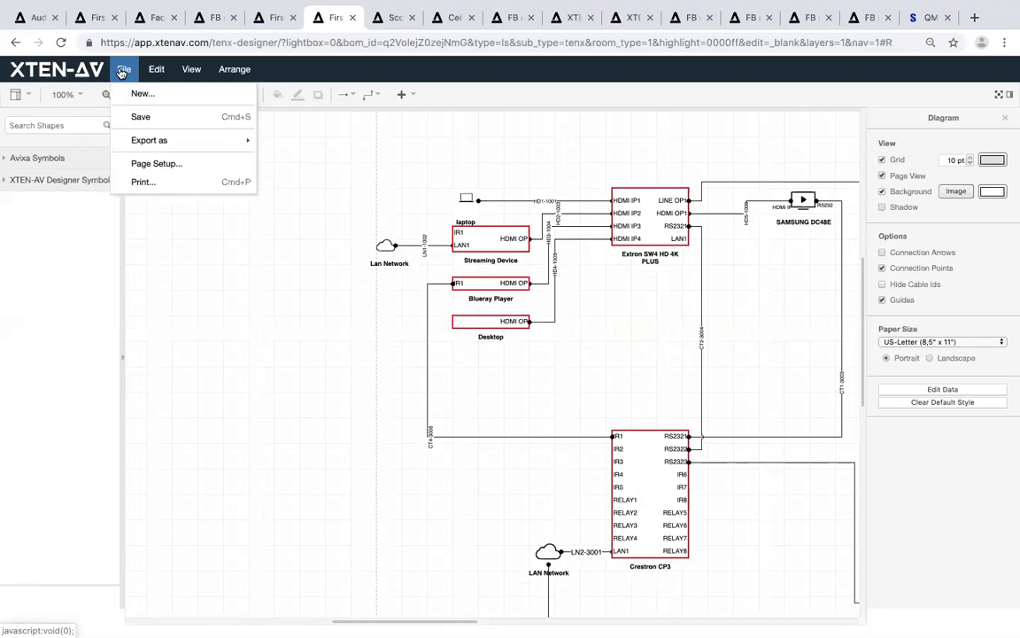
{"action": "mouse_move", "coordinate": [170, 140]}
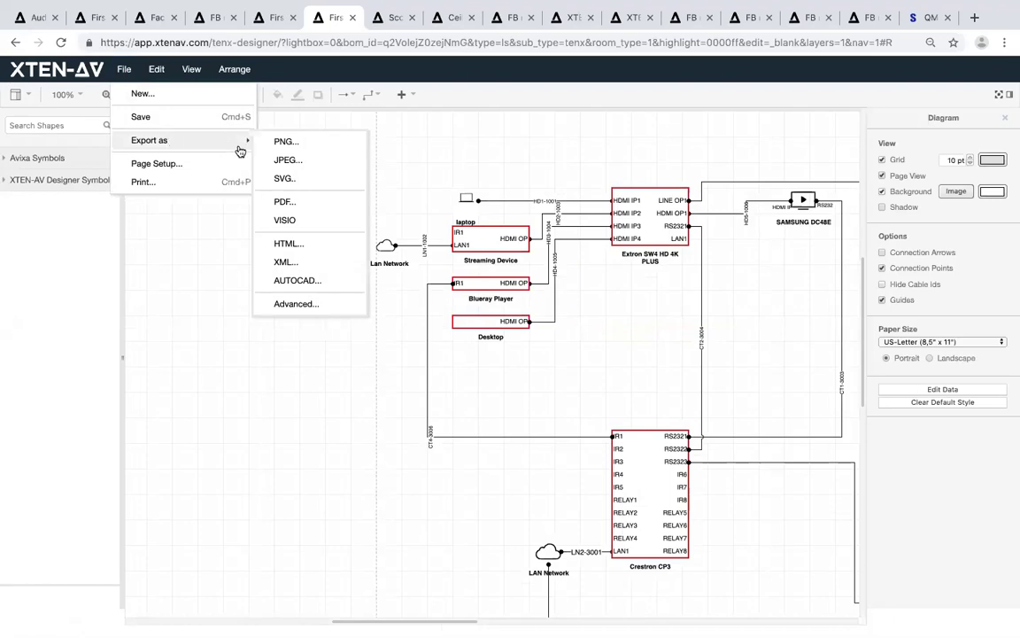
{"action": "left_click", "coordinate": [283, 221]}
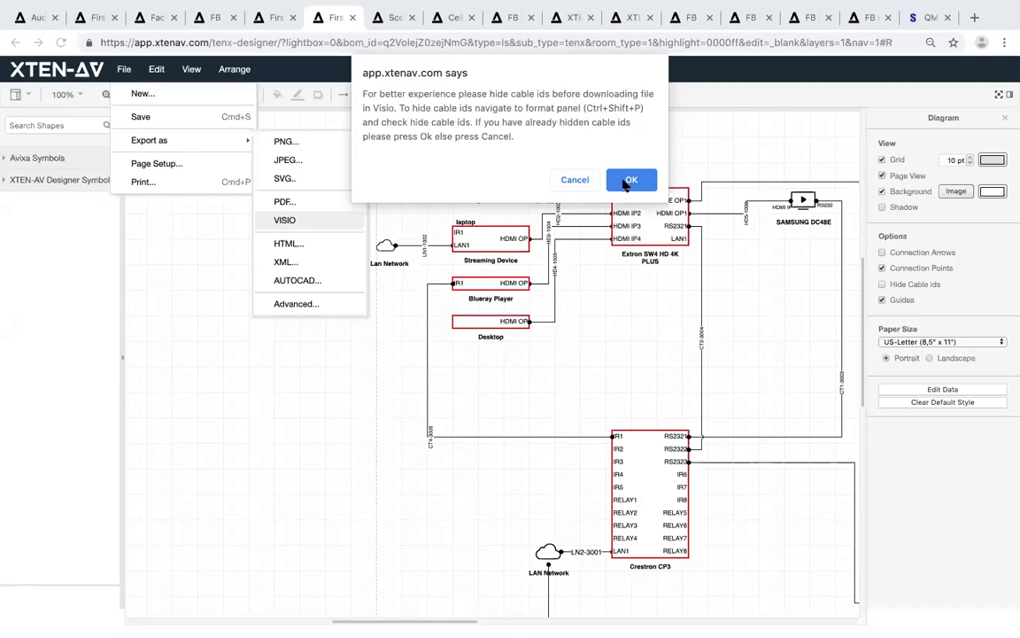
{"action": "left_click", "coordinate": [585, 181]}
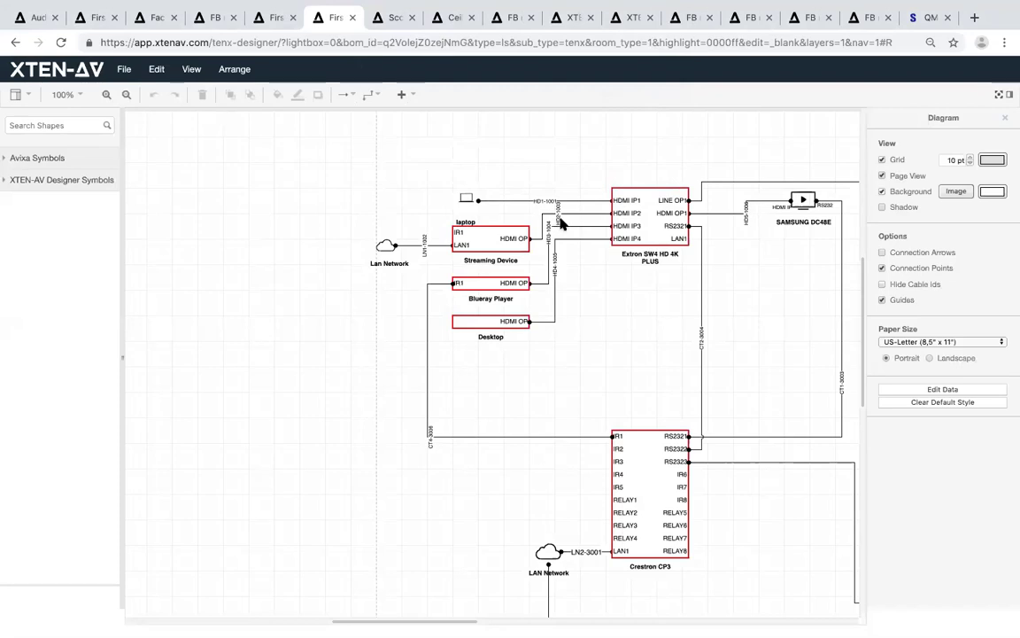
Hide the cable IDs in the line schematic and export the drawing as a Visio file.
{"action": "left_click", "coordinate": [882, 284]}
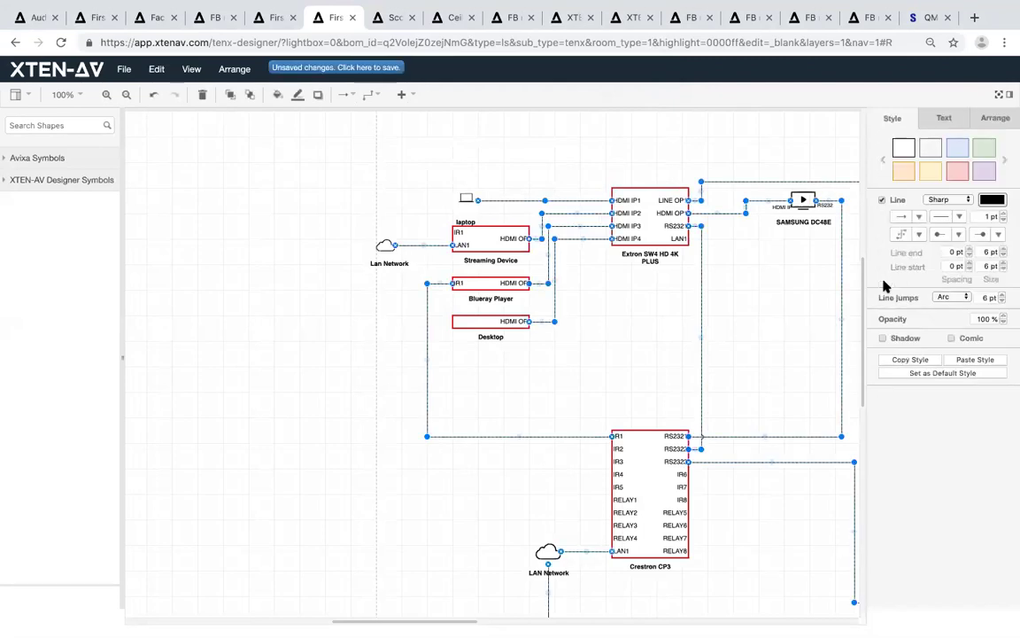
{"action": "left_click", "coordinate": [774, 273]}
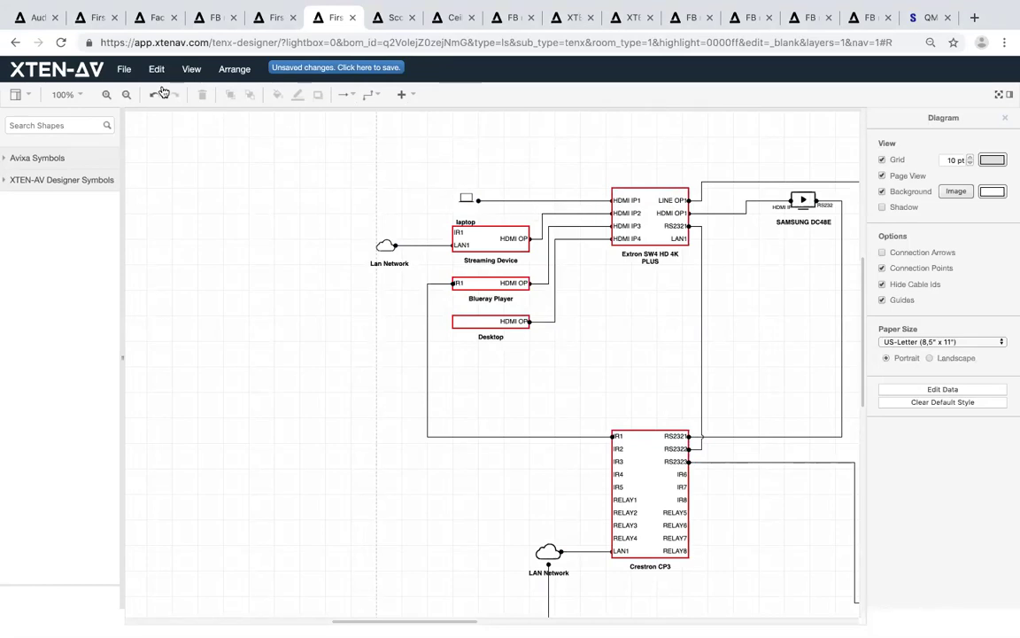
{"action": "left_click", "coordinate": [124, 69]}
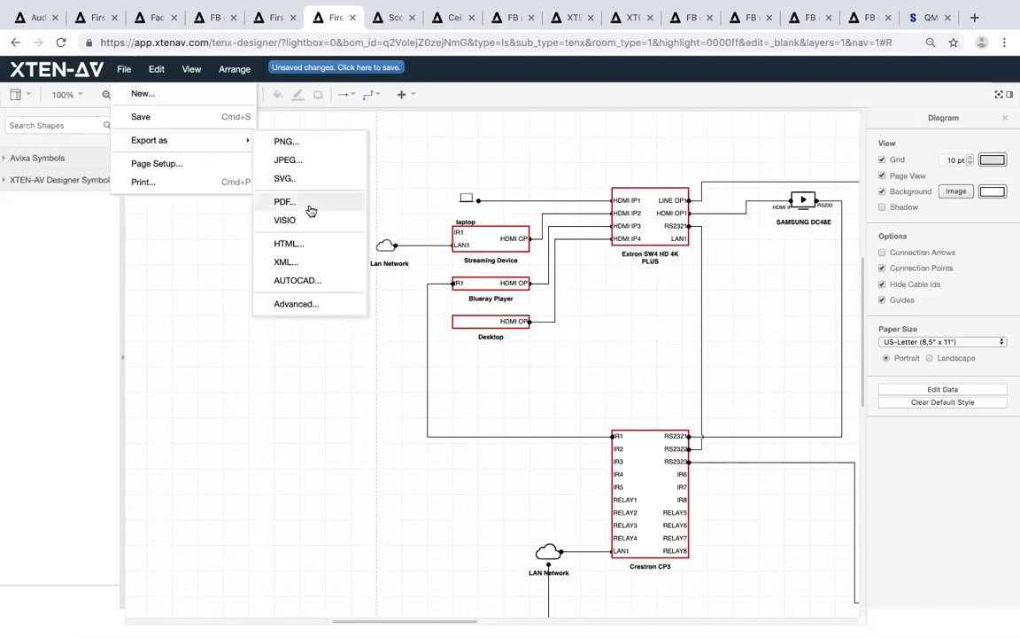
{"action": "left_click", "coordinate": [285, 221]}
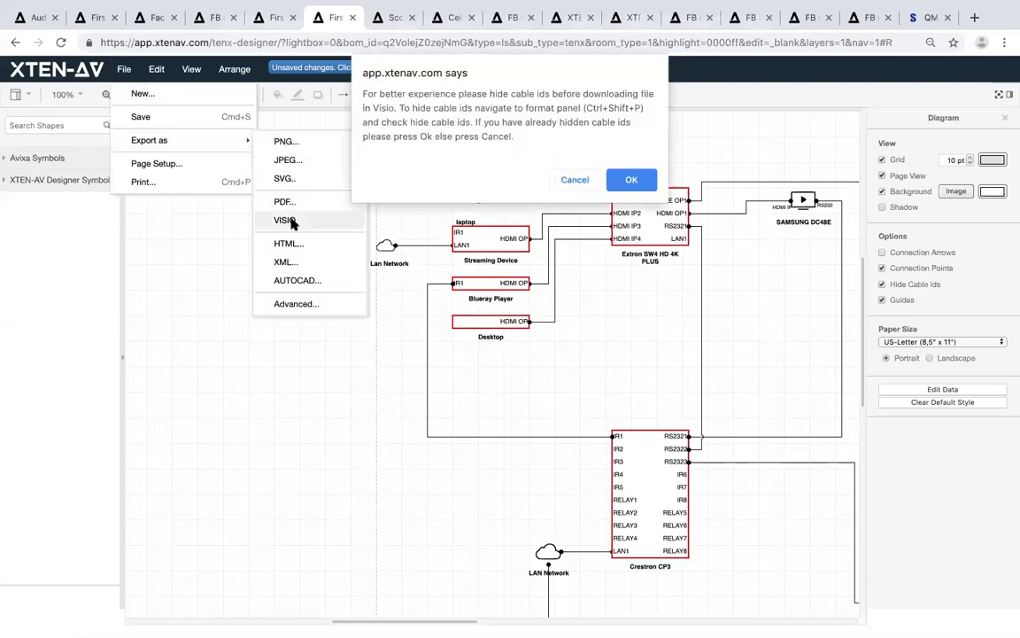
{"action": "left_click", "coordinate": [632, 181]}
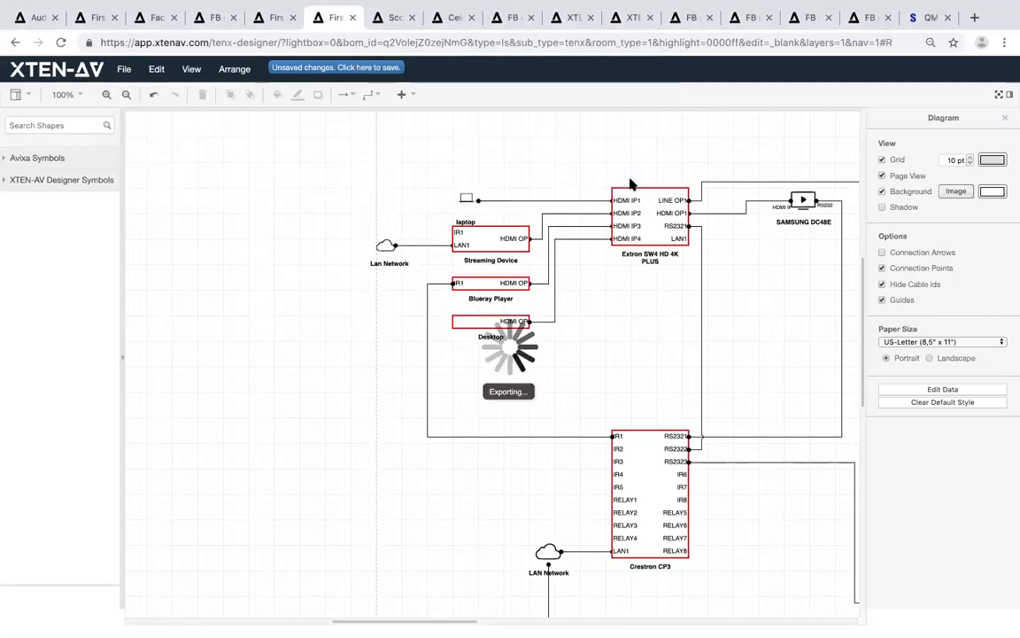
{"action": "left_click", "coordinate": [528, 271]}
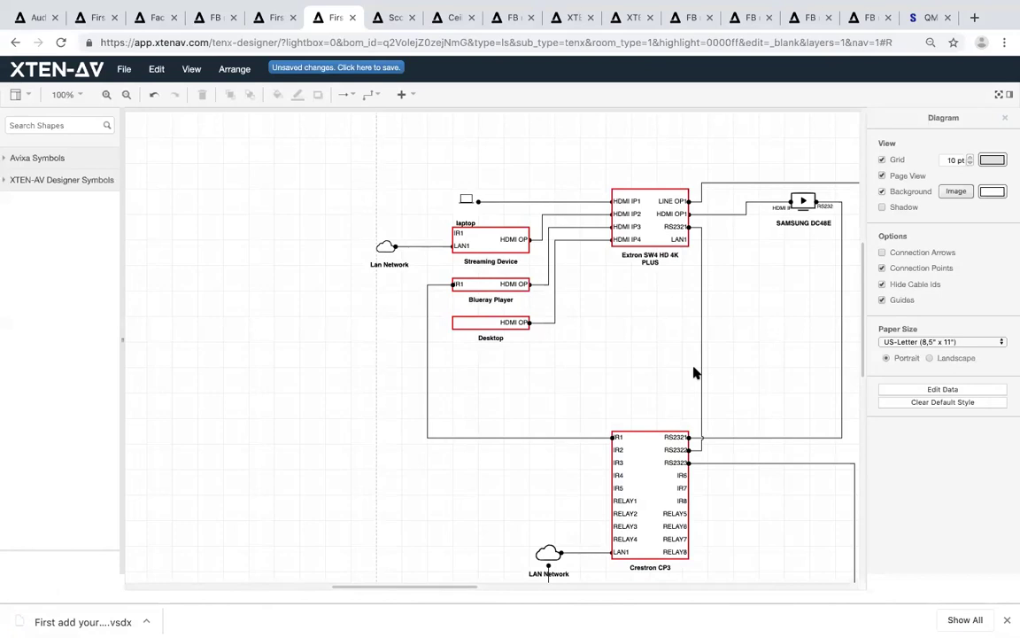
{"action": "scroll", "coordinate": [696, 372], "scroll_direction": "right", "scroll_amount": 1}
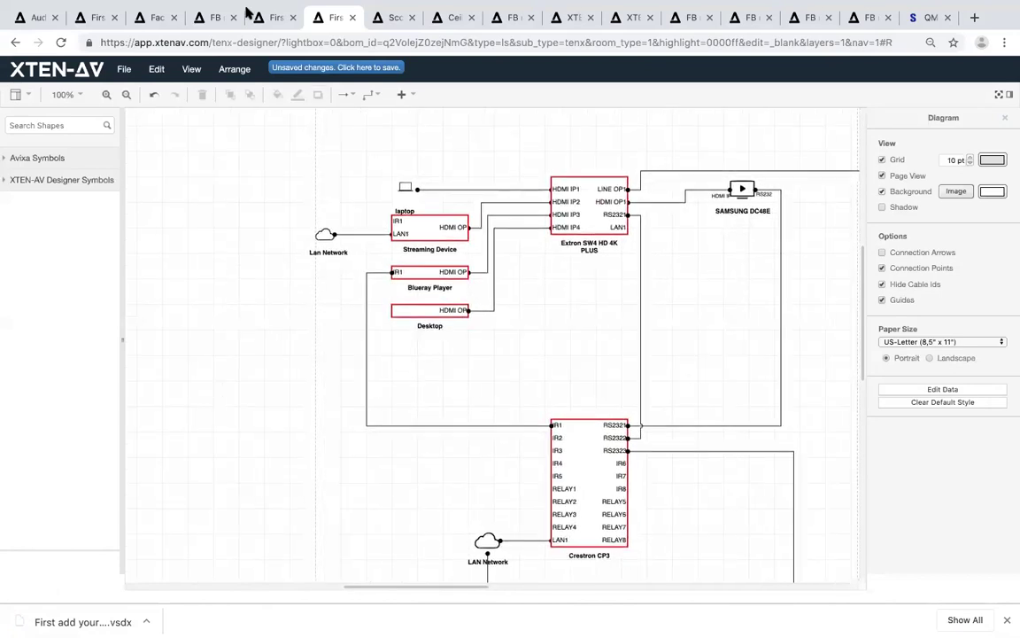
{"action": "left_click", "coordinate": [270, 17]}
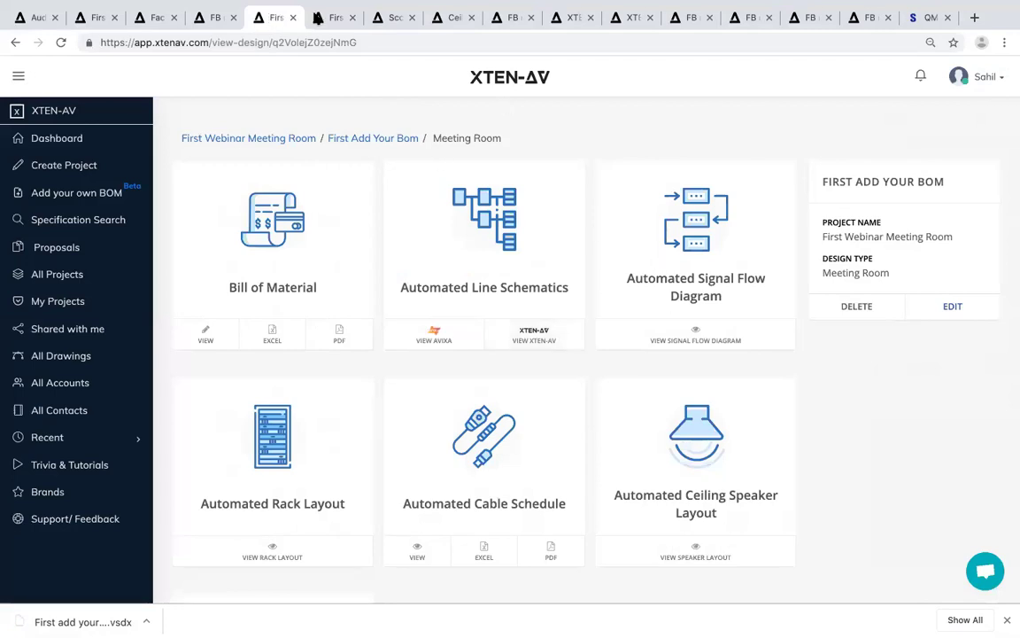
{"action": "left_click", "coordinate": [318, 18]}
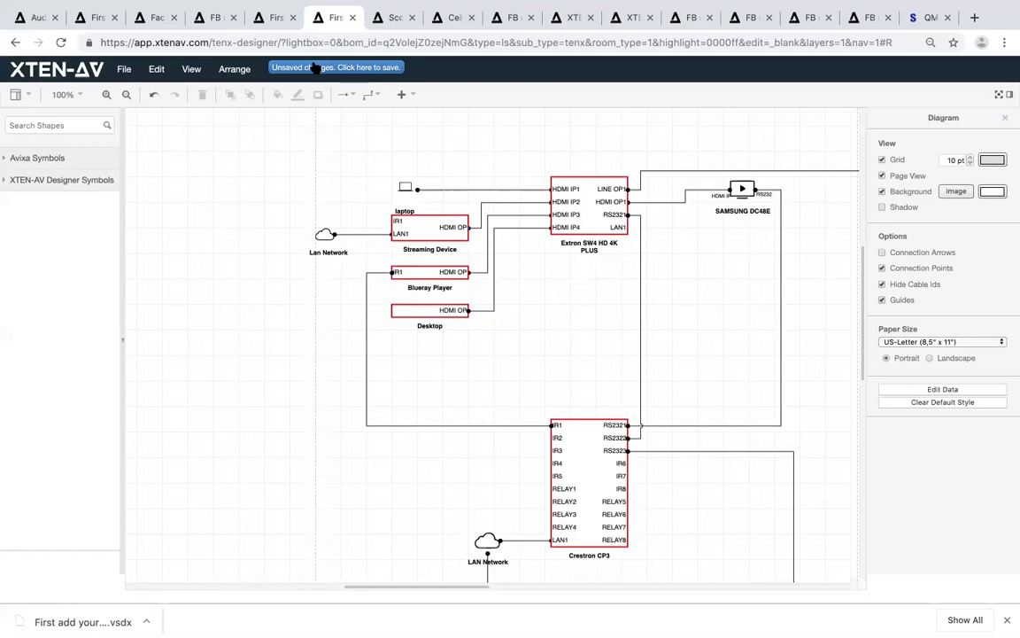
Examine the paper sizes available for the line schematic without changing the current selection.
{"action": "scroll", "coordinate": [588, 283], "scroll_direction": "right", "scroll_amount": 3}
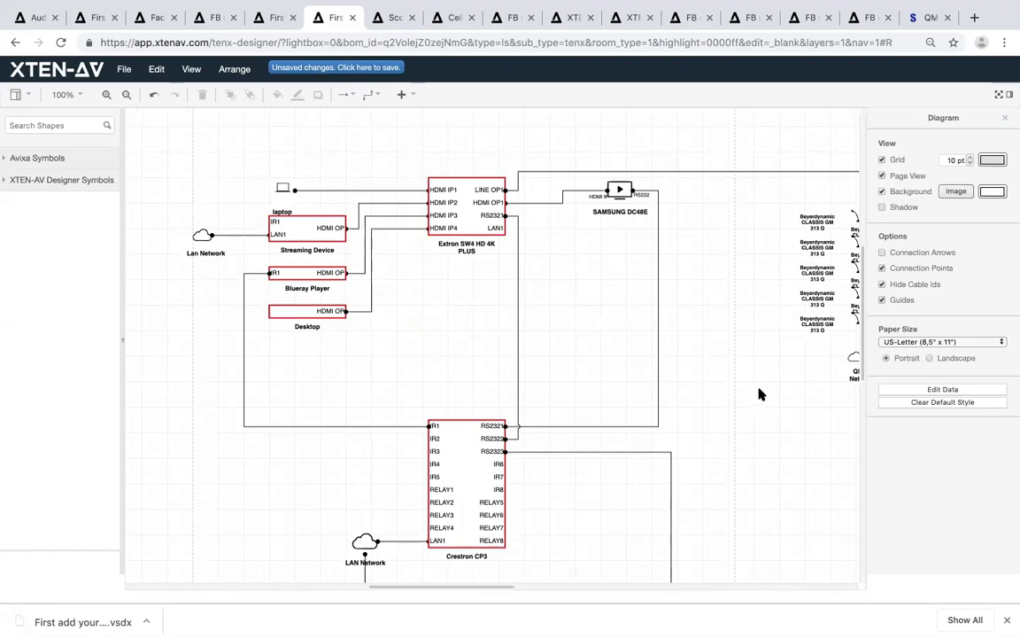
{"action": "left_click", "coordinate": [956, 347]}
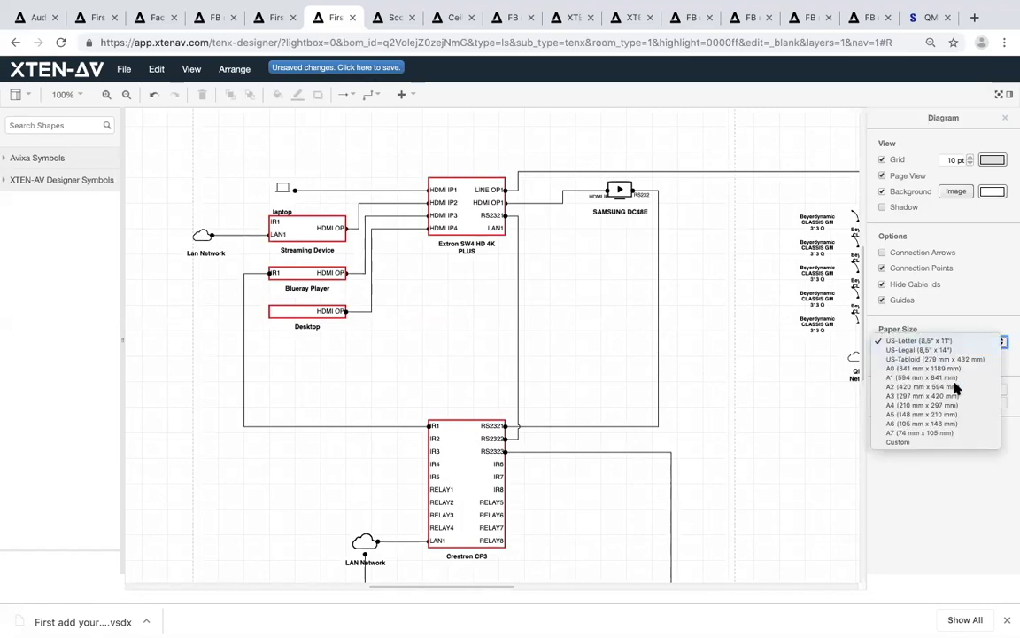
{"action": "left_click", "coordinate": [985, 307]}
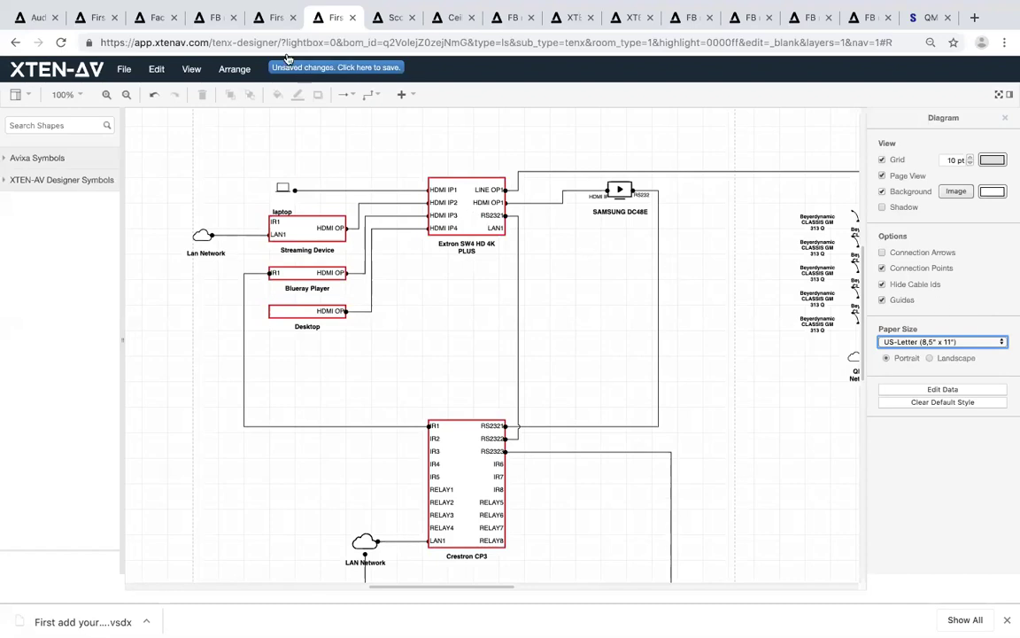
Open the automated cable schedule from the First Webinar Meeting Room design page for viewing.
{"action": "left_click", "coordinate": [272, 19]}
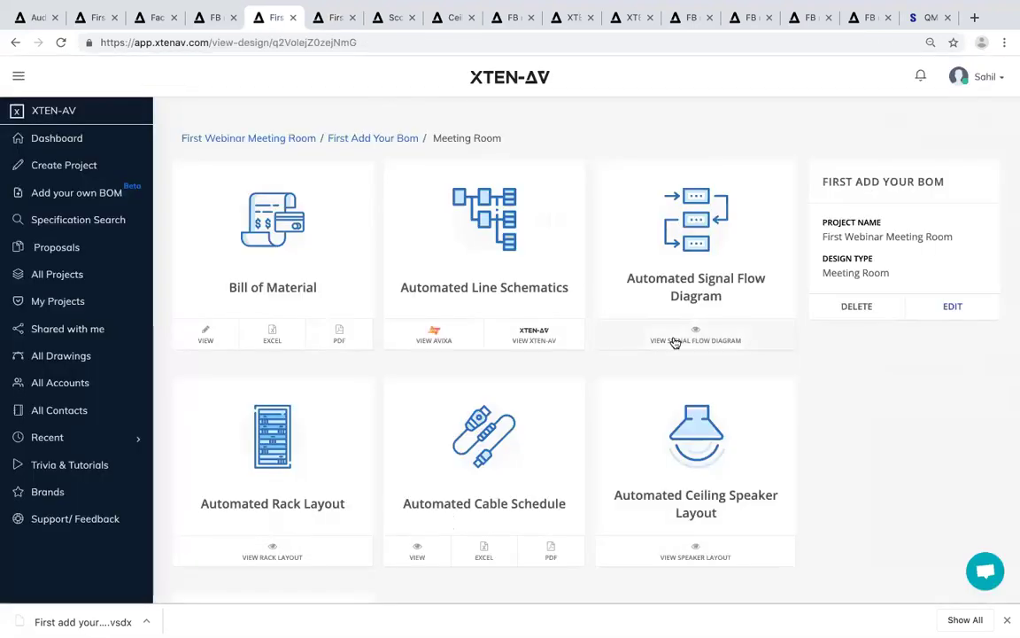
{"action": "scroll", "coordinate": [673, 342], "scroll_direction": "down", "scroll_amount": 1}
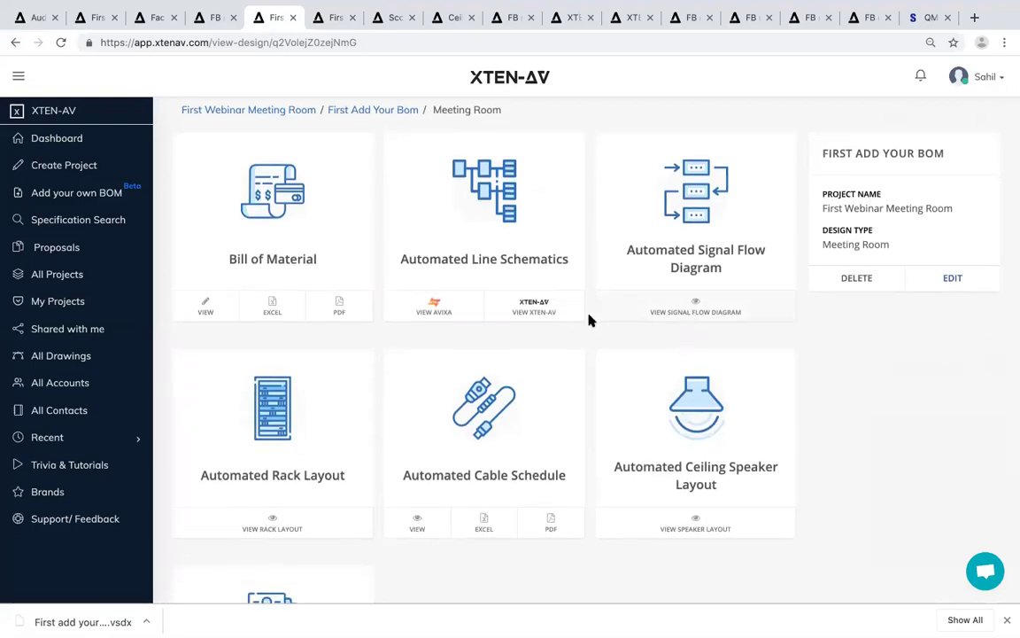
{"action": "scroll", "coordinate": [304, 460], "scroll_direction": "down", "scroll_amount": 2}
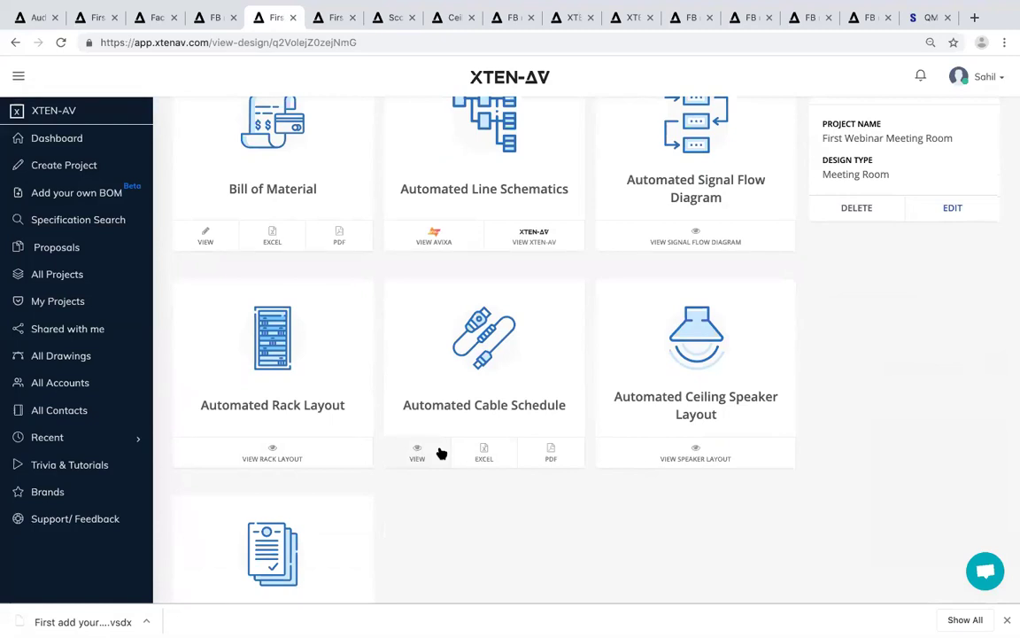
{"action": "left_click", "coordinate": [439, 451]}
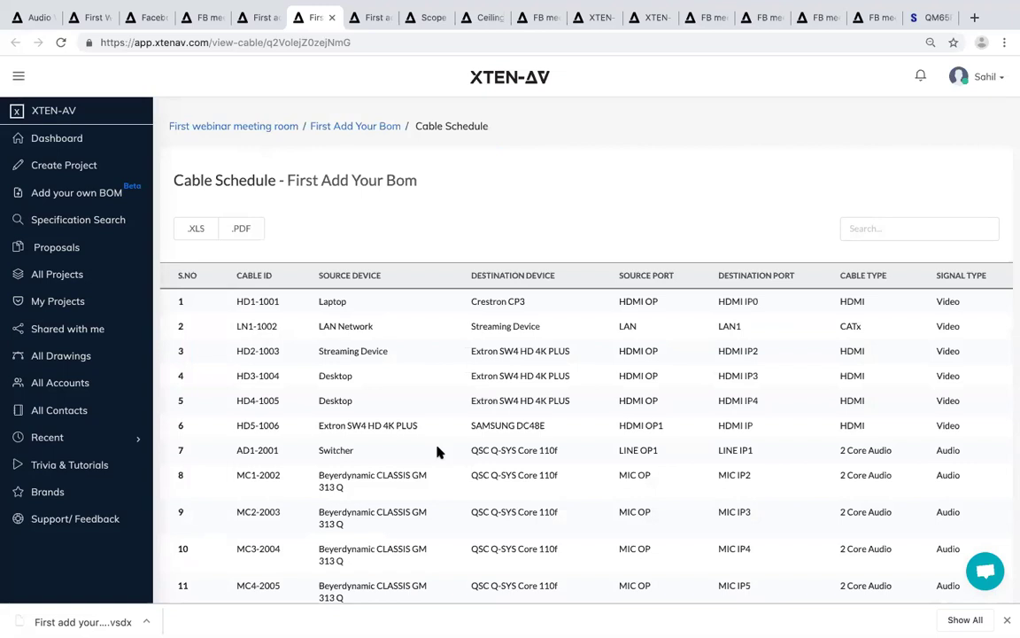
Return to the meeting room design page, open the list of all proposals and create a new proposal.
{"action": "left_click", "coordinate": [258, 20]}
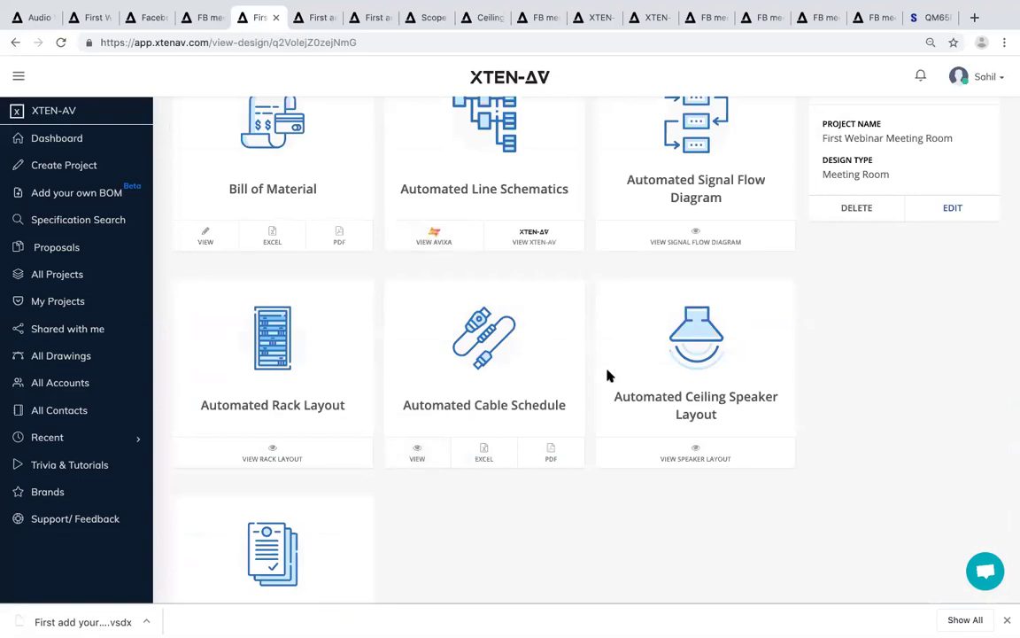
{"action": "scroll", "coordinate": [454, 501], "scroll_direction": "down", "scroll_amount": 1}
{"action": "scroll", "coordinate": [454, 502], "scroll_direction": "down", "scroll_amount": 2}
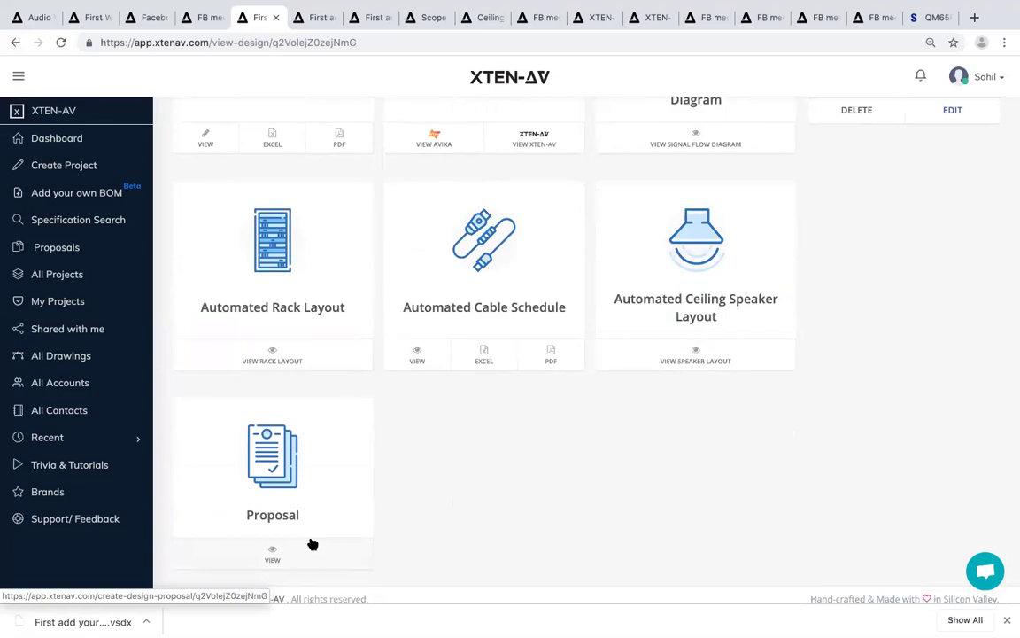
{"action": "left_click", "coordinate": [66, 249]}
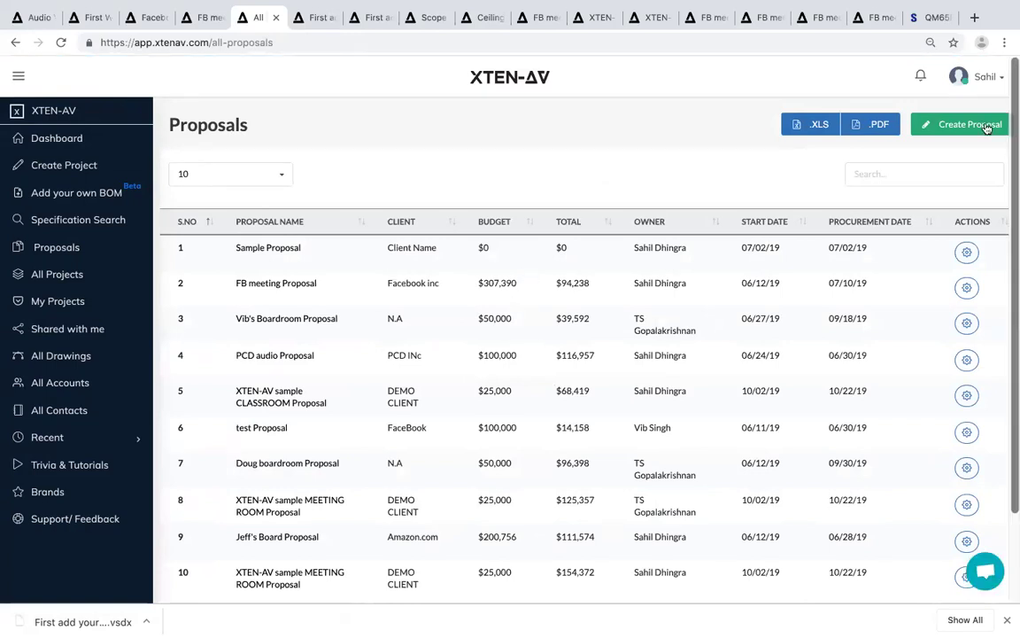
{"action": "left_click", "coordinate": [952, 126]}
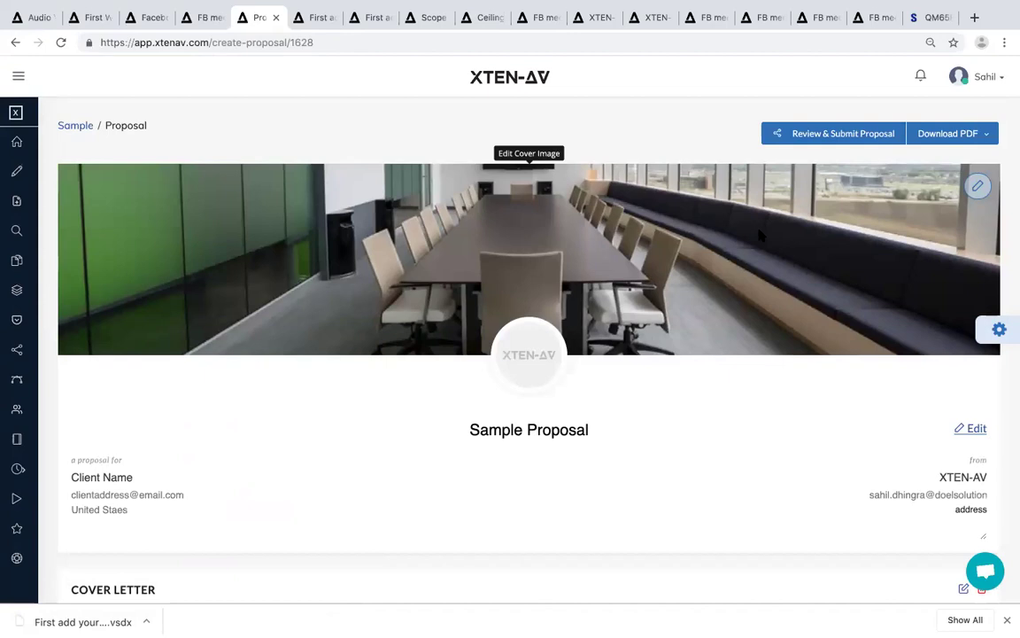
Examine the sample proposal's sections and the product search offered for adding an item, adding nothing.
{"action": "scroll", "coordinate": [671, 361], "scroll_direction": "down", "scroll_amount": 1}
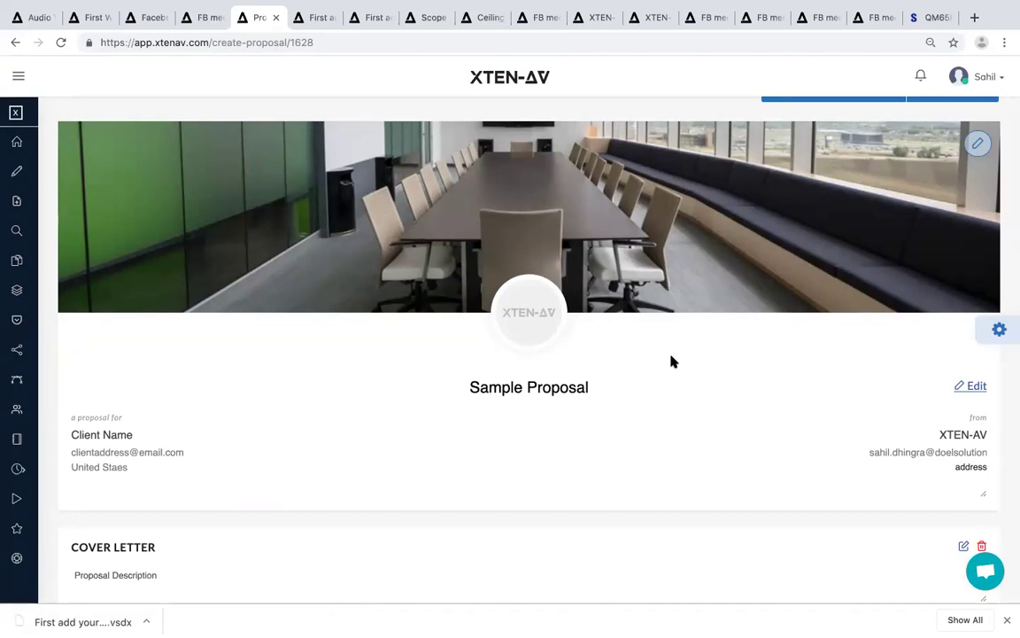
{"action": "scroll", "coordinate": [678, 435], "scroll_direction": "down", "scroll_amount": 3}
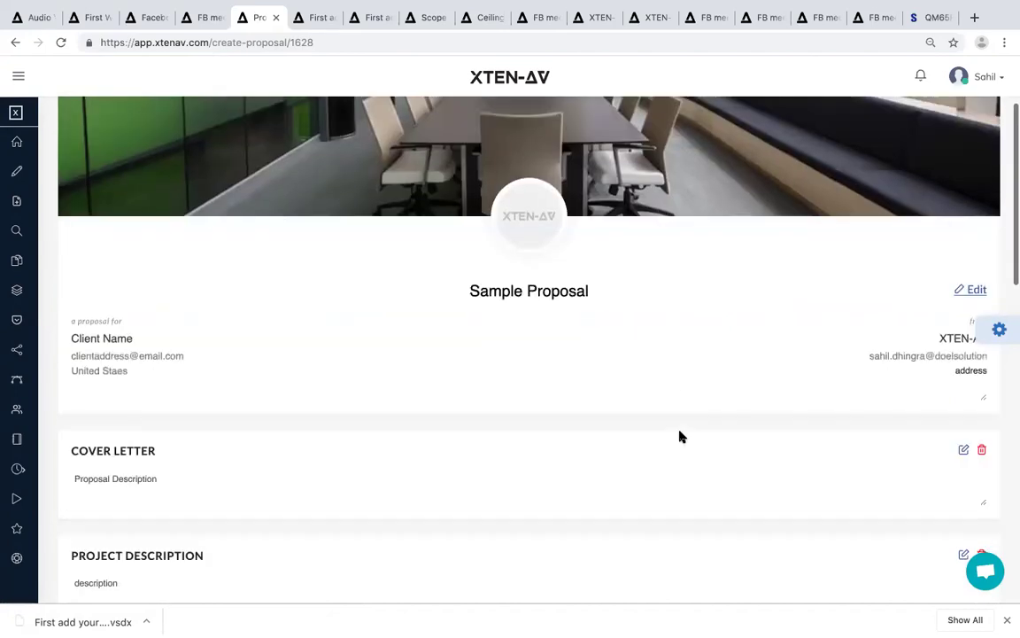
{"action": "scroll", "coordinate": [679, 436], "scroll_direction": "down", "scroll_amount": 4}
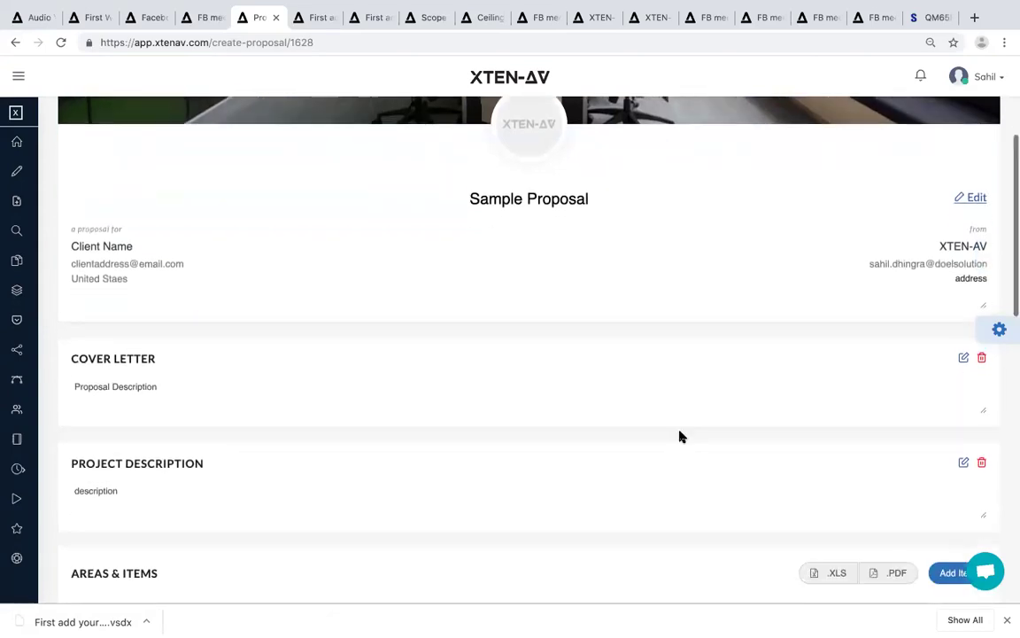
{"action": "scroll", "coordinate": [679, 436], "scroll_direction": "down", "scroll_amount": 2}
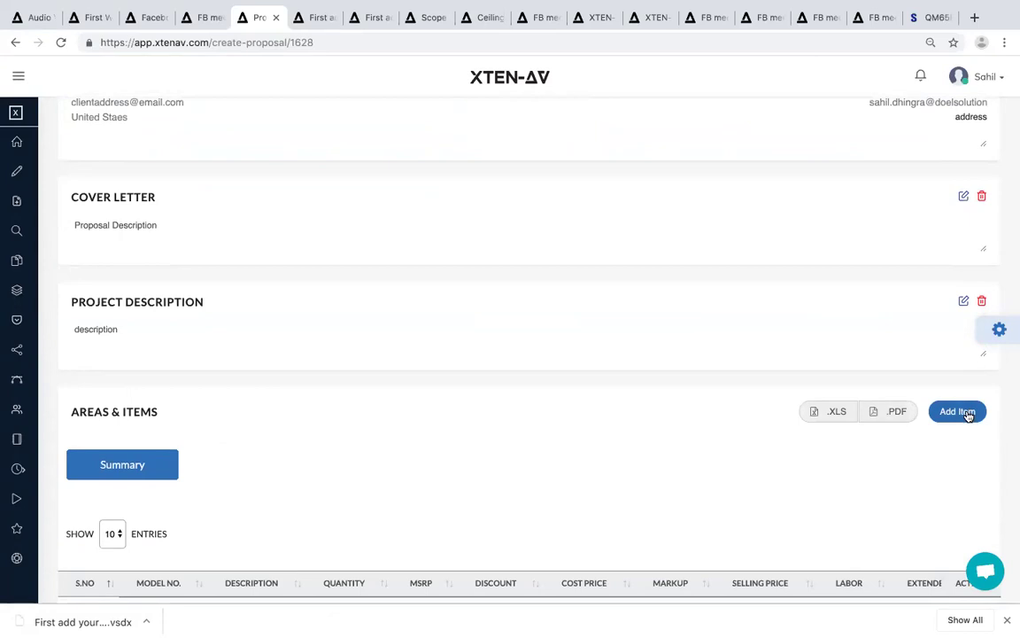
{"action": "left_click", "coordinate": [958, 412]}
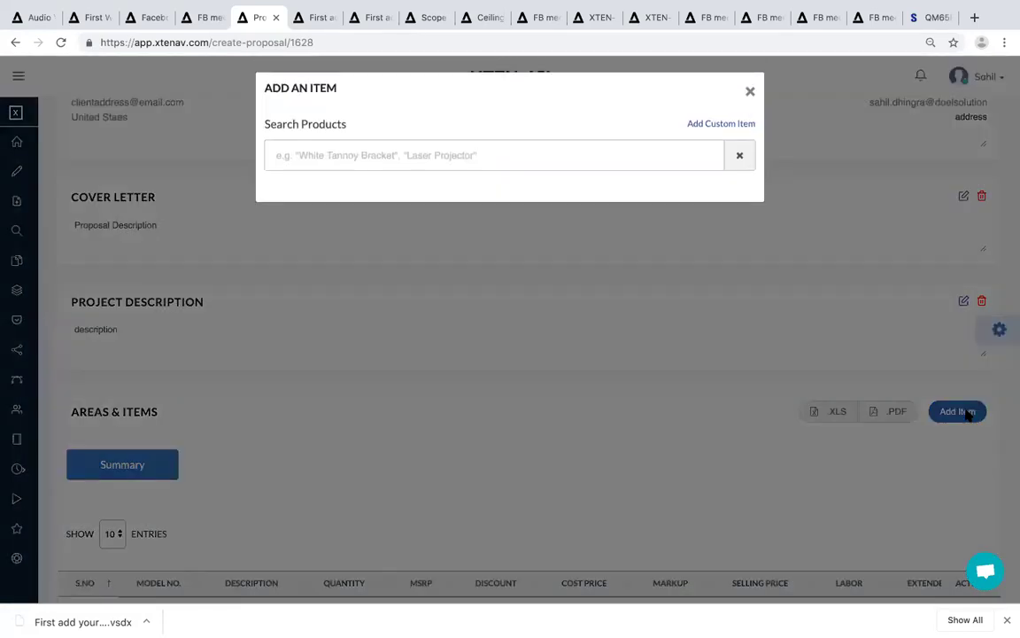
{"action": "left_click", "coordinate": [451, 162]}
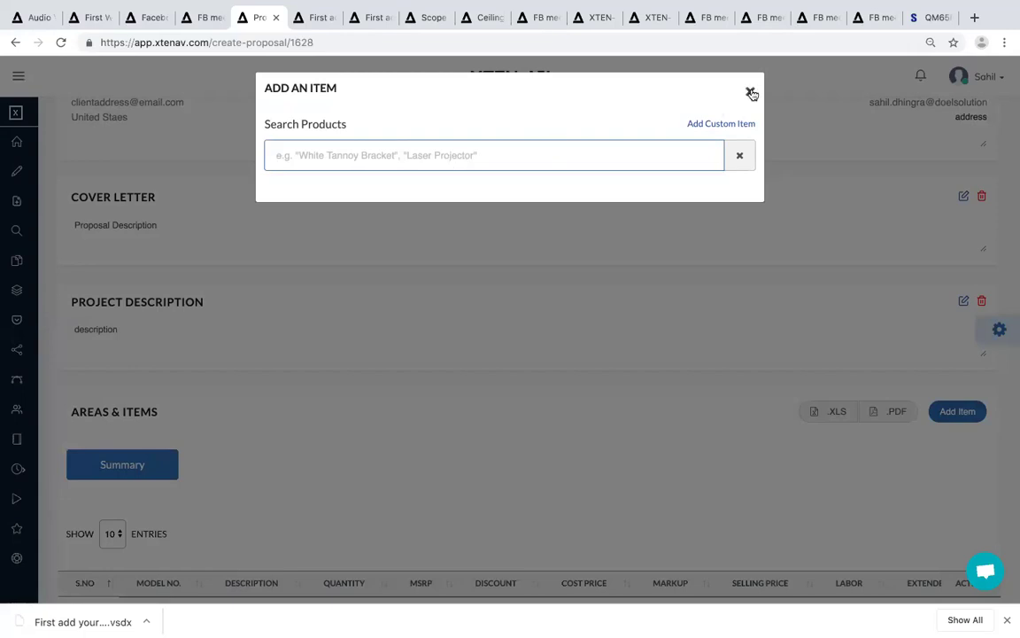
{"action": "left_click", "coordinate": [750, 93]}
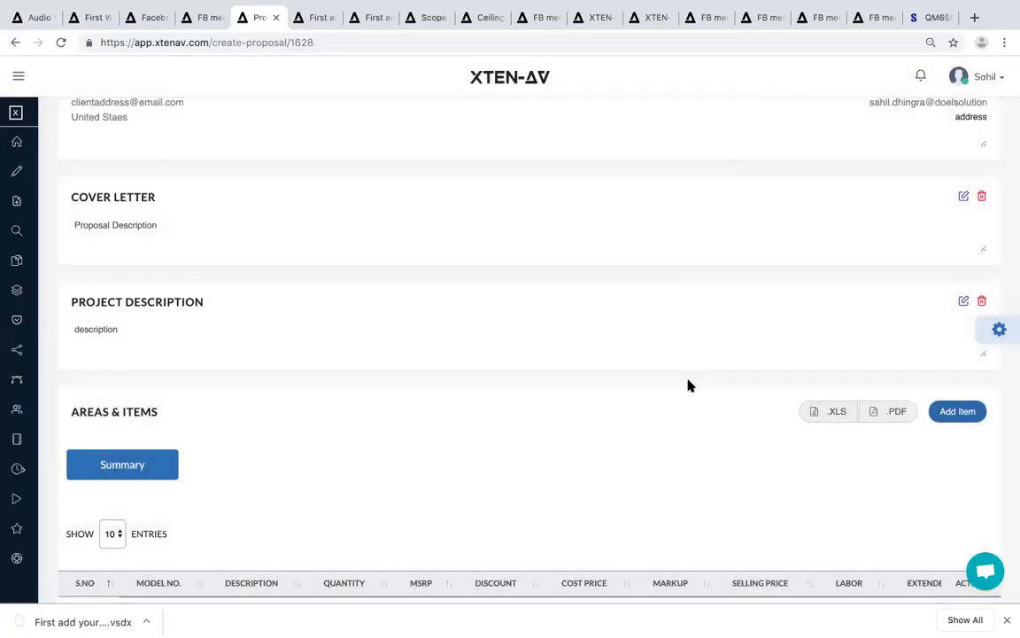
Leave the sample proposal and go back to the list of all proposals.
{"action": "left_click", "coordinate": [200, 18]}
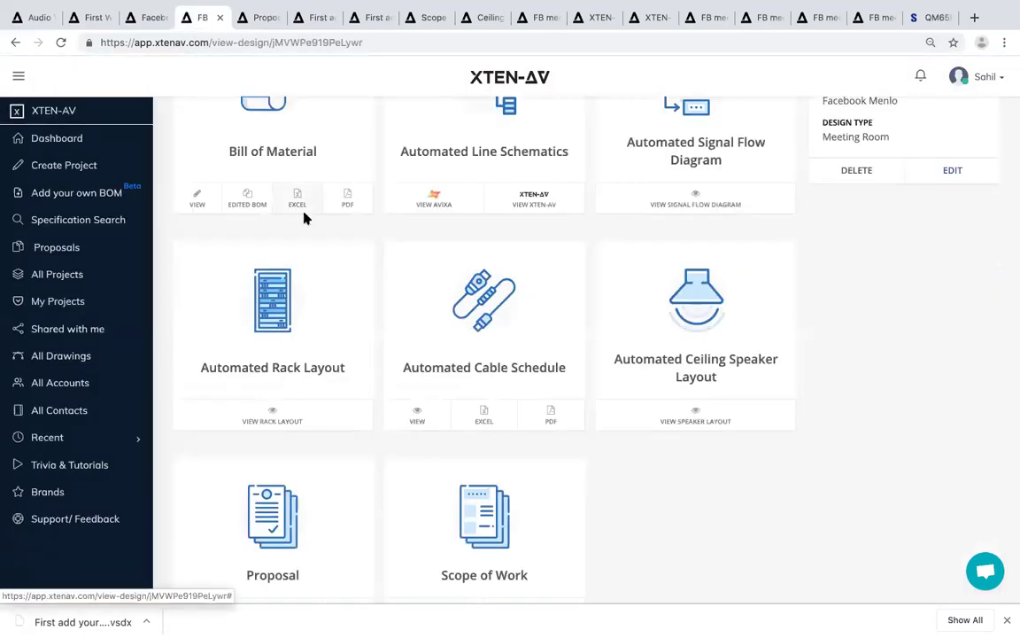
{"action": "left_click", "coordinate": [266, 20]}
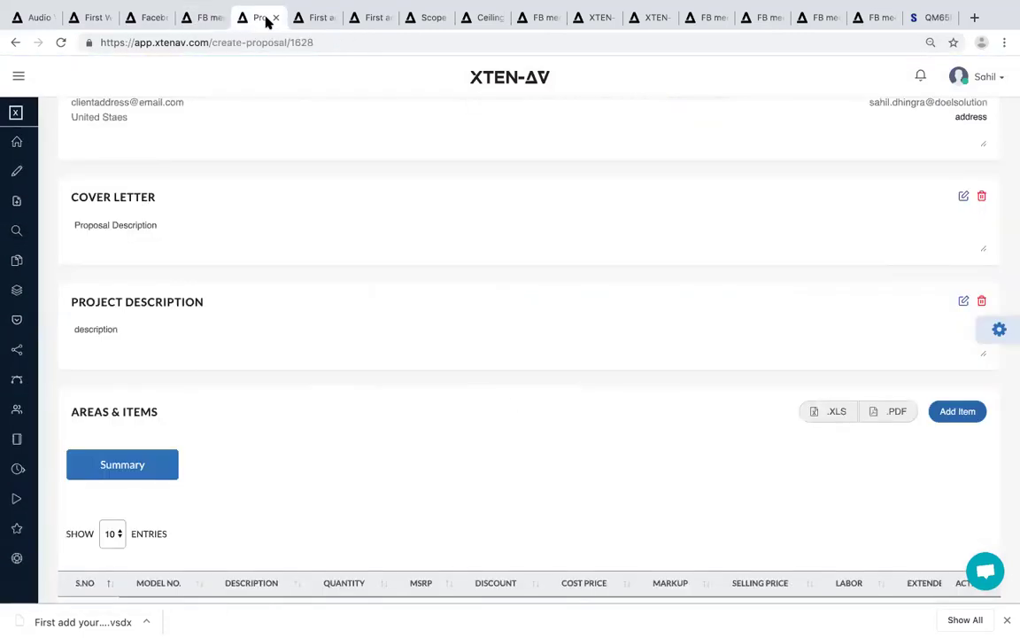
{"action": "left_click", "coordinate": [15, 42]}
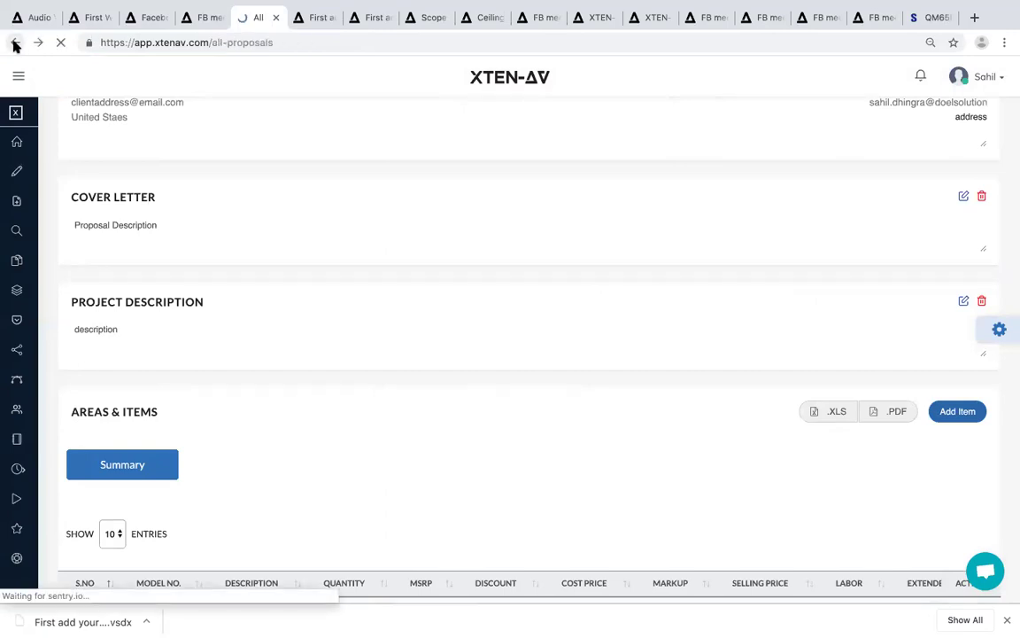
{"action": "left_click", "coordinate": [19, 76]}
{"action": "left_click", "coordinate": [20, 78]}
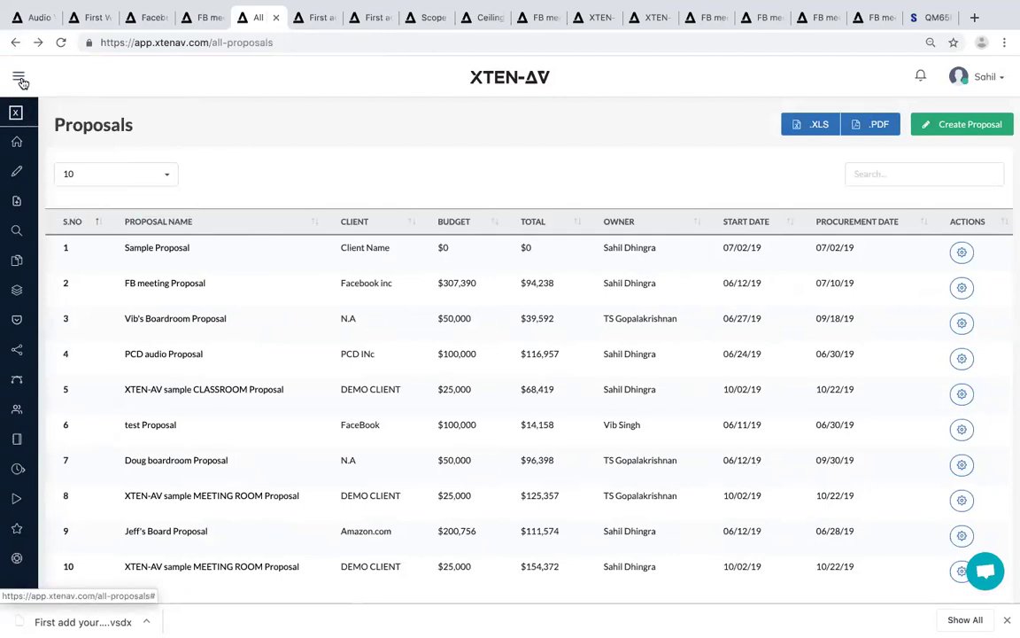
Go to the Facebook Menlo project and create a proposal for its Fb Meeting design.
{"action": "left_click", "coordinate": [39, 17]}
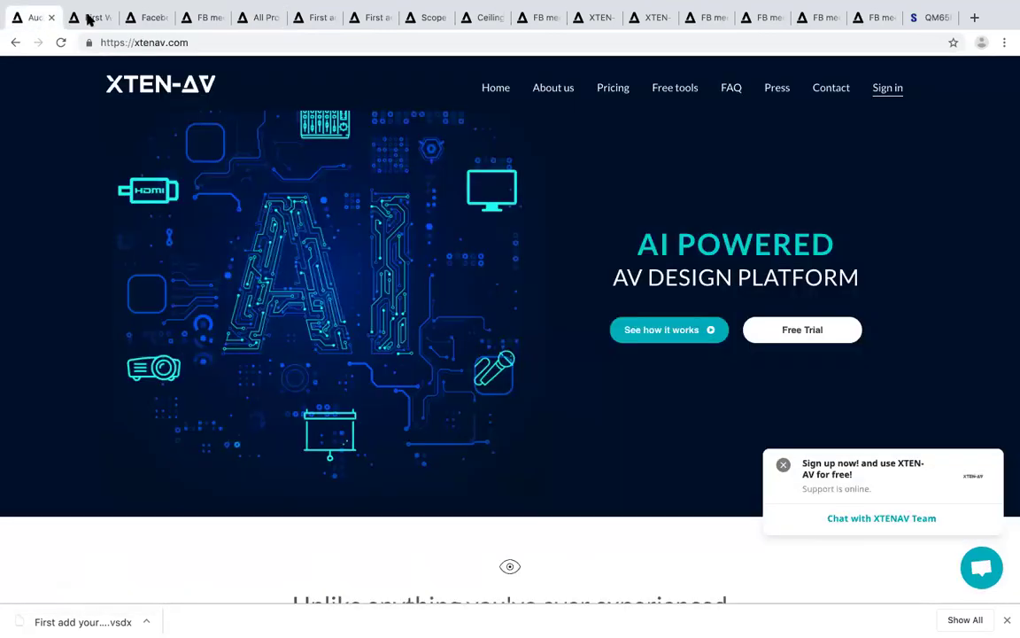
{"action": "left_click", "coordinate": [89, 18]}
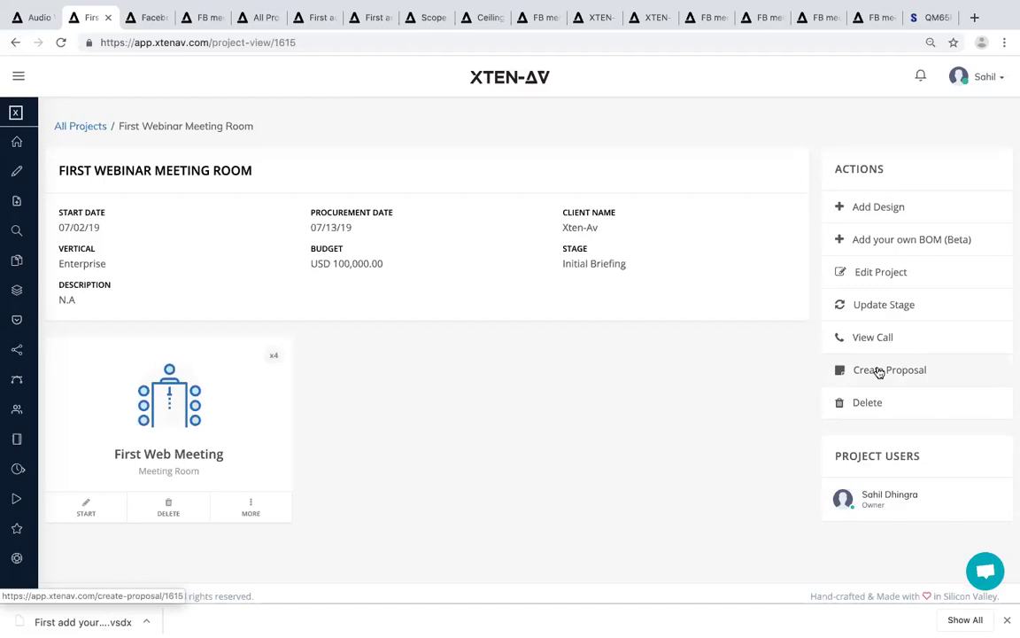
{"action": "left_click", "coordinate": [148, 18]}
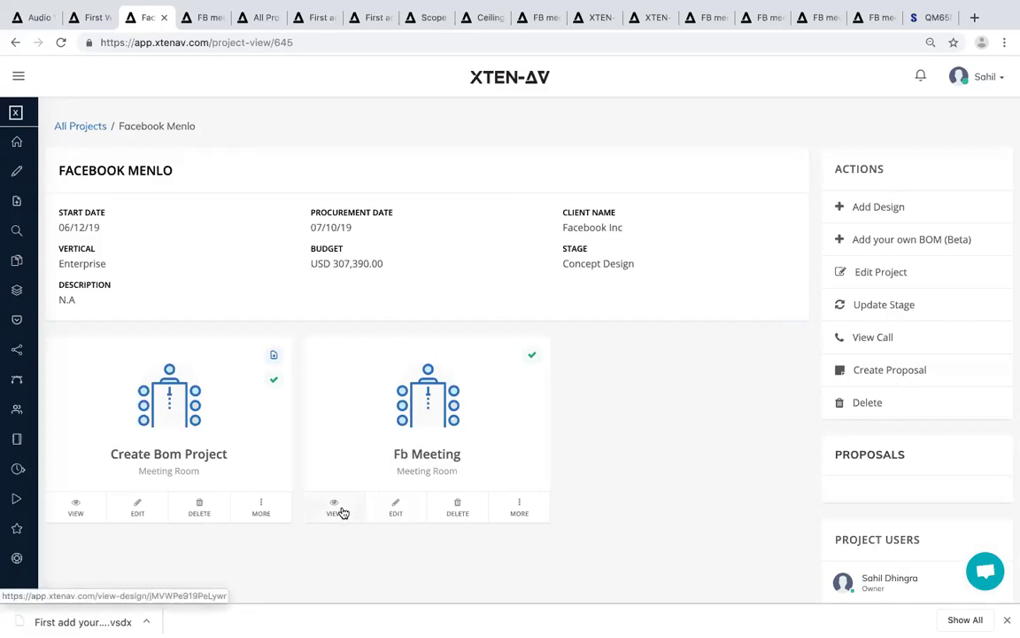
{"action": "left_click", "coordinate": [513, 513]}
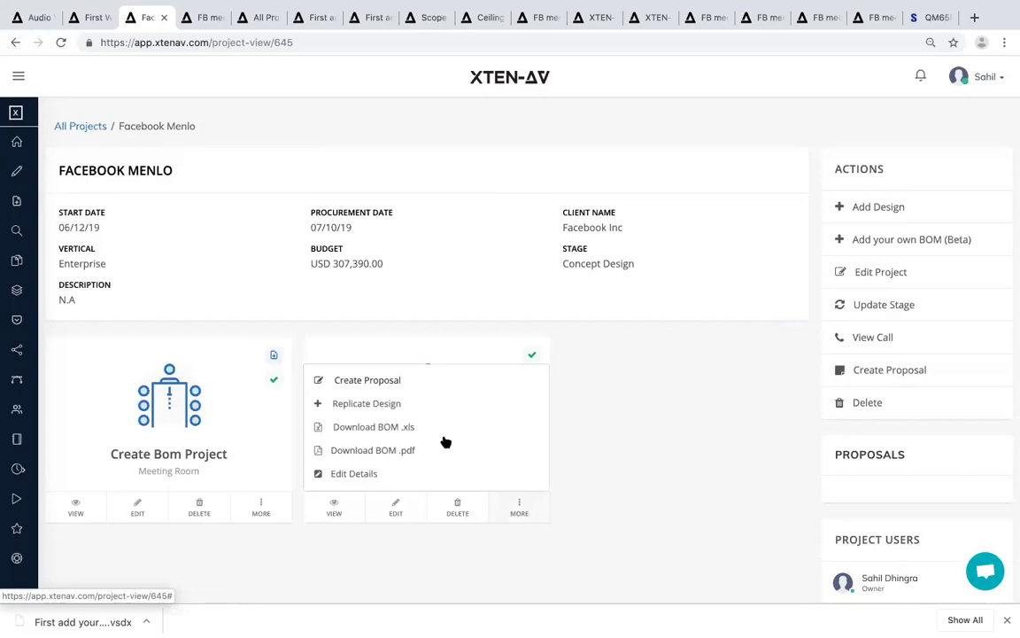
{"action": "left_click", "coordinate": [387, 380]}
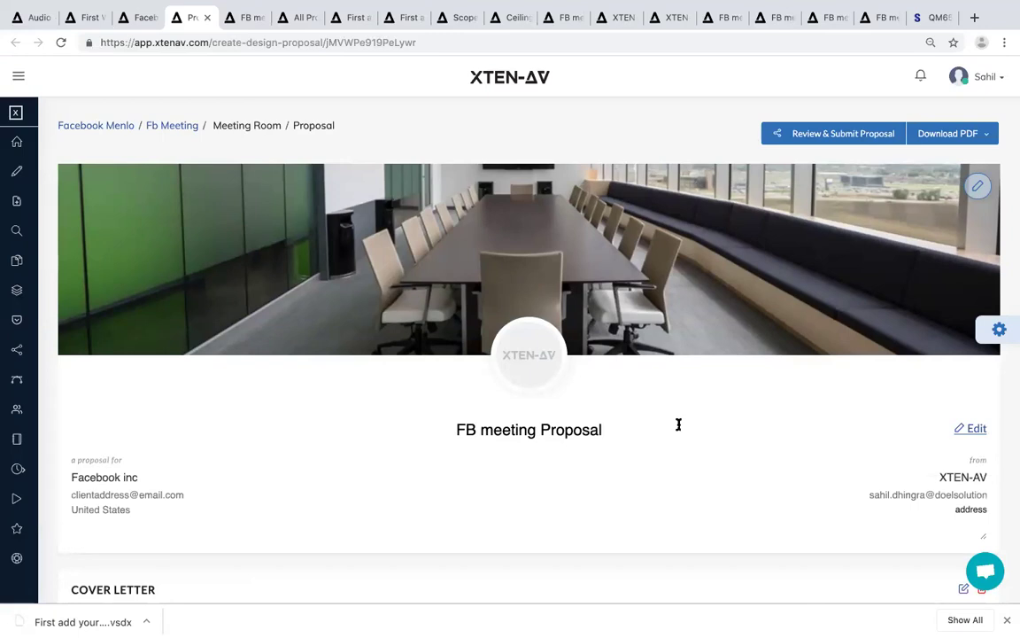
Review the FB meeting proposal's cover letter, item pricing, scope of work and the editing options for its cover image and company logo.
{"action": "scroll", "coordinate": [704, 501], "scroll_direction": "down", "scroll_amount": 4}
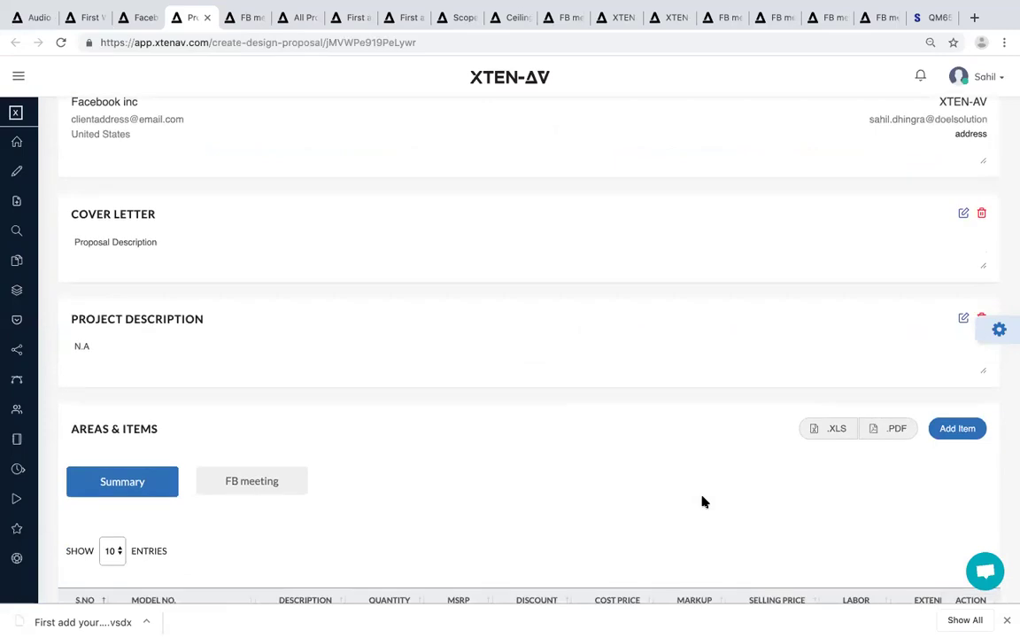
{"action": "scroll", "coordinate": [703, 501], "scroll_direction": "down", "scroll_amount": 4}
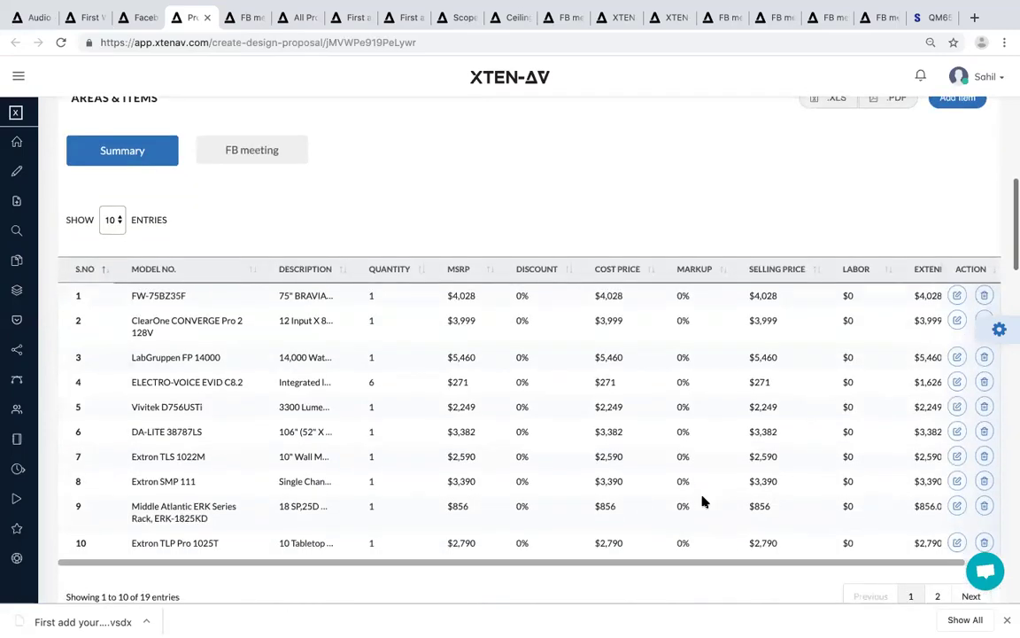
{"action": "scroll", "coordinate": [703, 501], "scroll_direction": "down", "scroll_amount": 2}
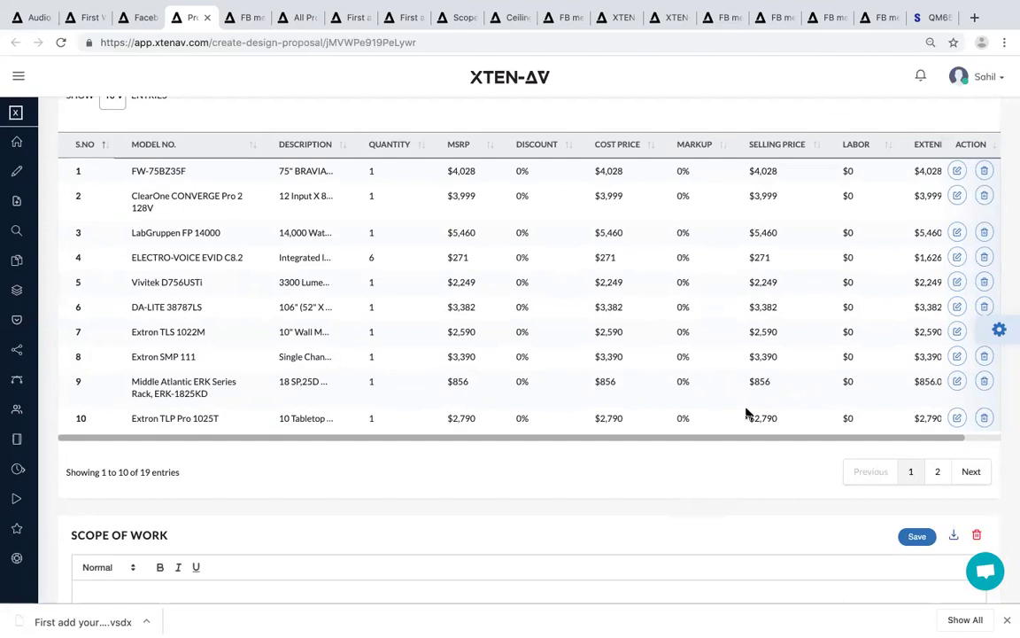
{"action": "scroll", "coordinate": [747, 413], "scroll_direction": "down", "scroll_amount": 3}
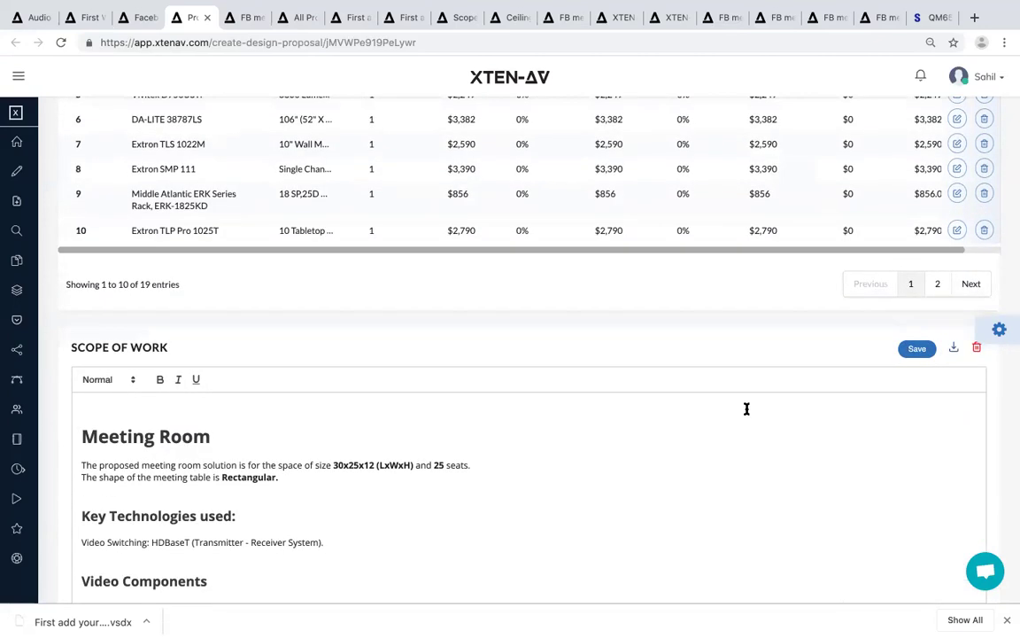
{"action": "scroll", "coordinate": [746, 411], "scroll_direction": "up", "scroll_amount": 10}
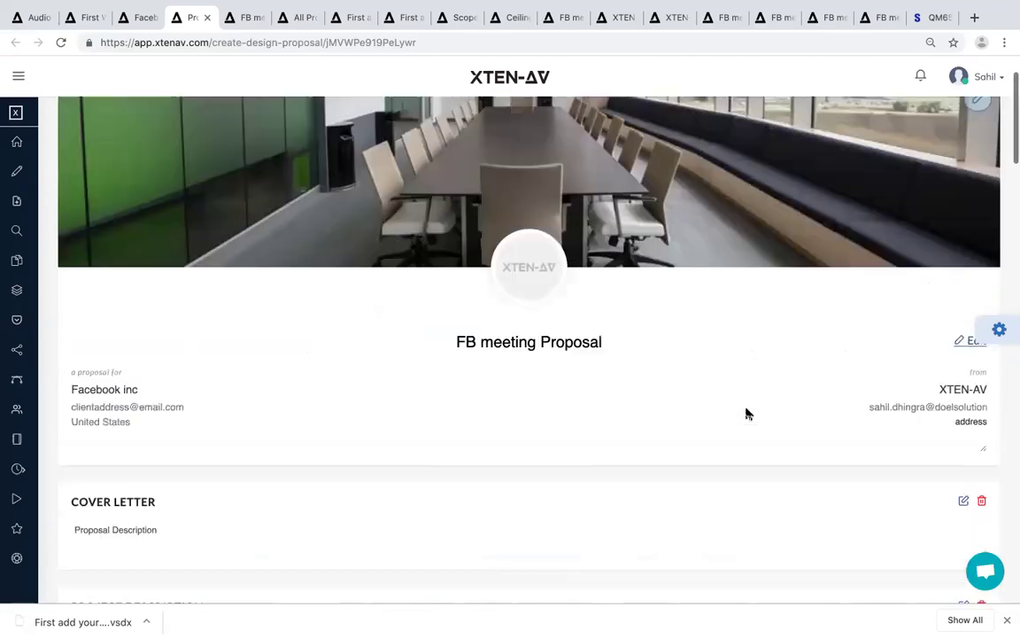
{"action": "scroll", "coordinate": [747, 412], "scroll_direction": "up", "scroll_amount": 2}
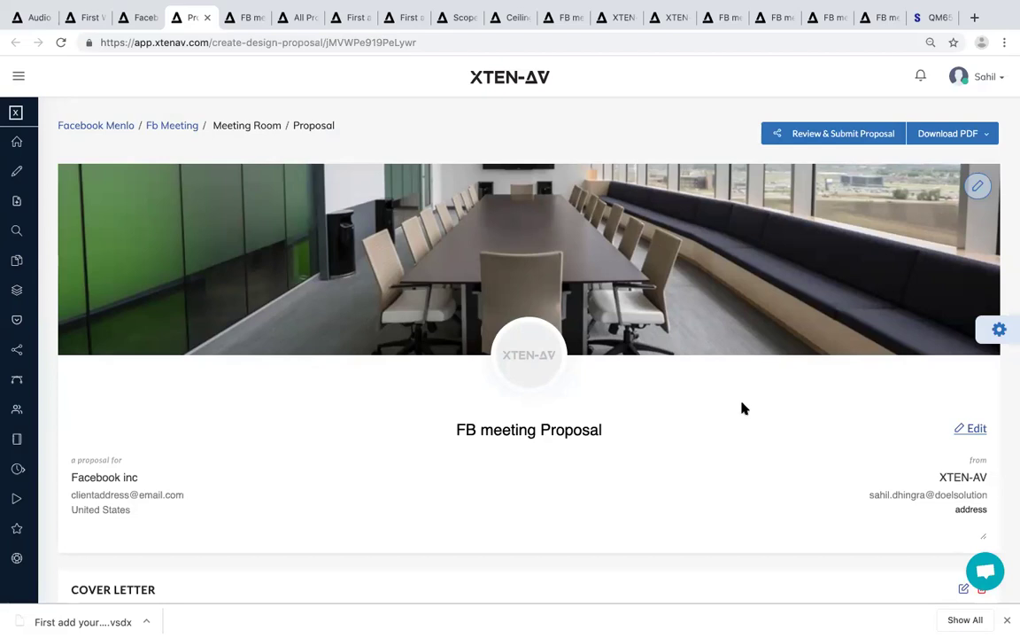
{"action": "left_click", "coordinate": [978, 189]}
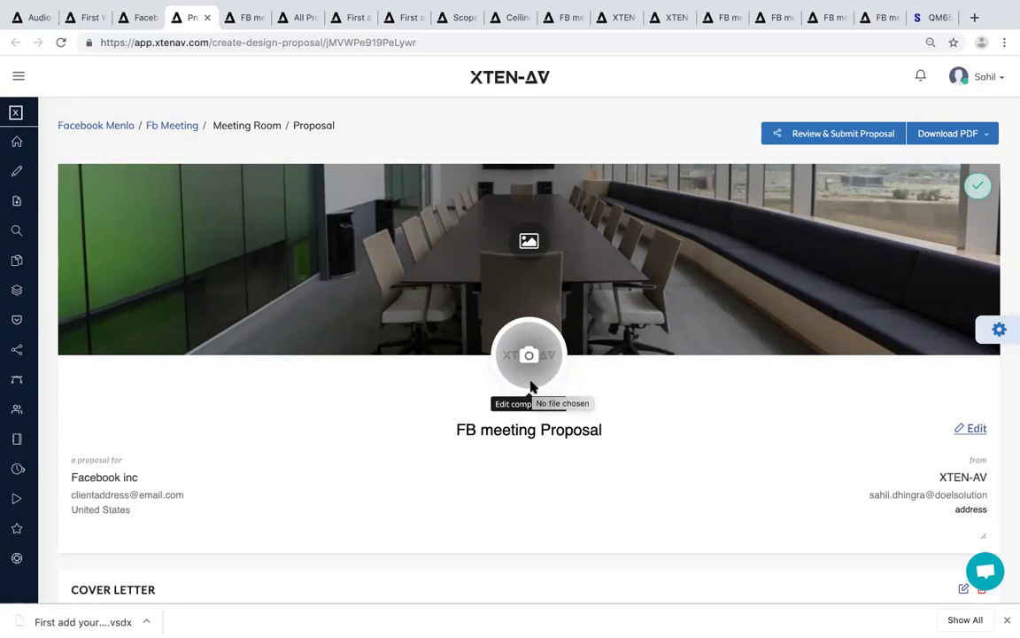
{"action": "left_click", "coordinate": [975, 188]}
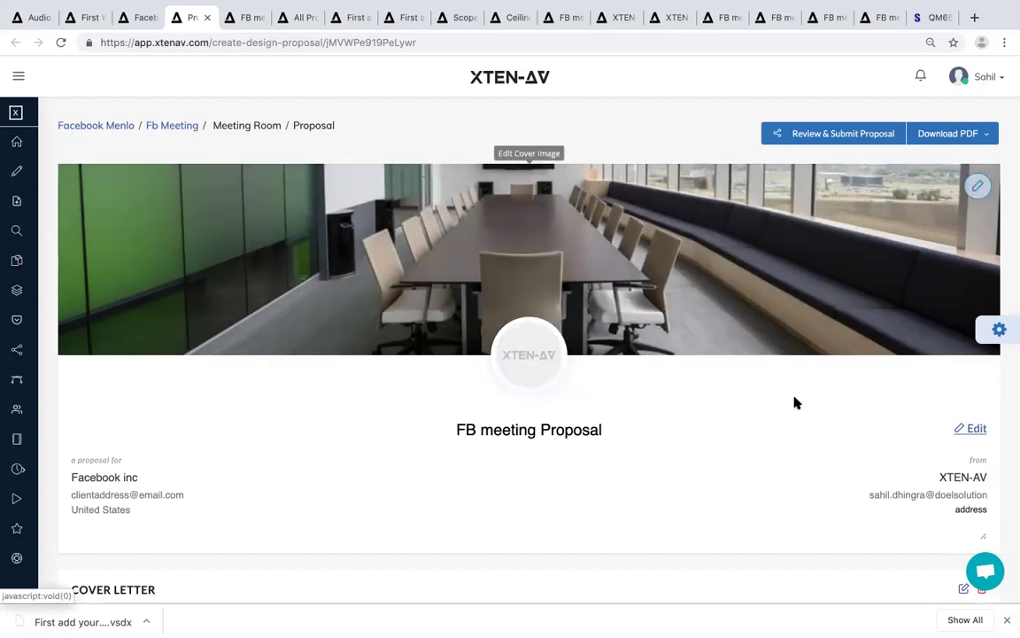
Clear the placeholder text from the FB meeting proposal's cover letter and save the emptied section.
{"action": "scroll", "coordinate": [832, 422], "scroll_direction": "down", "scroll_amount": 2}
{"action": "scroll", "coordinate": [828, 424], "scroll_direction": "down", "scroll_amount": 1}
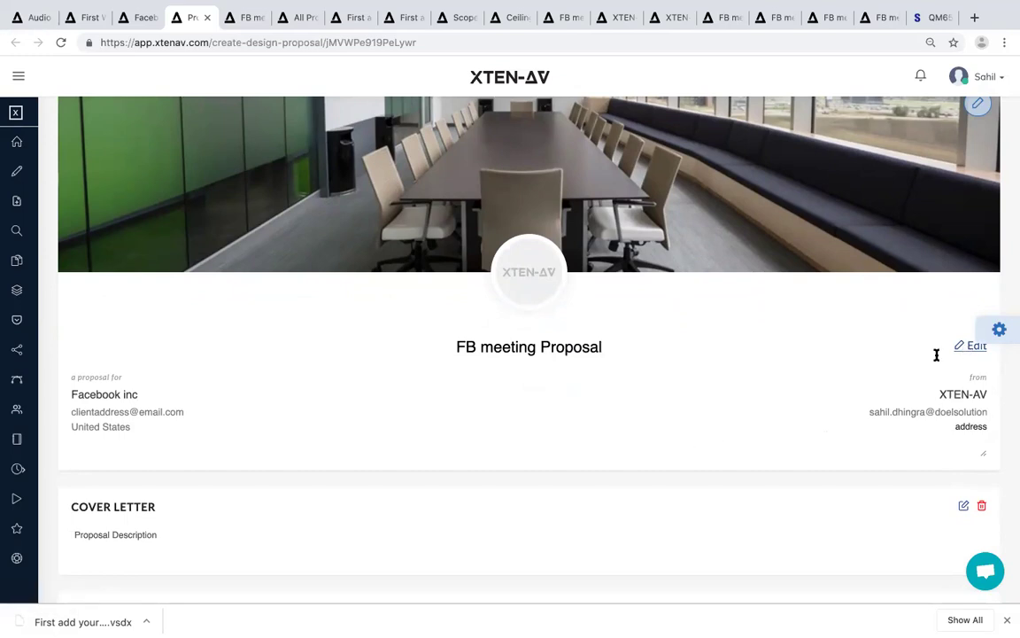
{"action": "scroll", "coordinate": [844, 379], "scroll_direction": "down", "scroll_amount": 1}
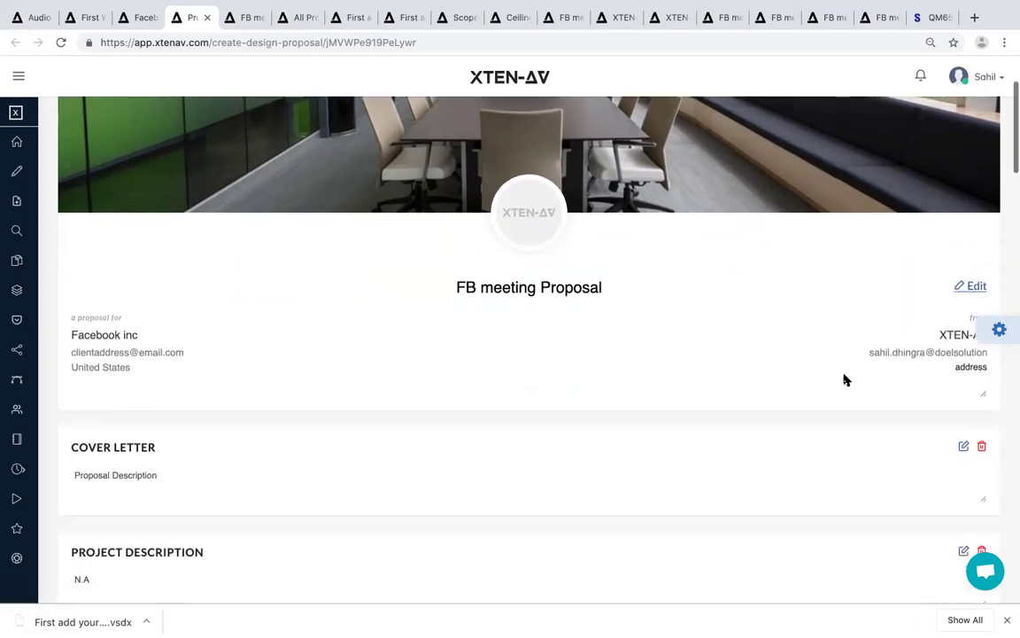
{"action": "scroll", "coordinate": [844, 379], "scroll_direction": "down", "scroll_amount": 1}
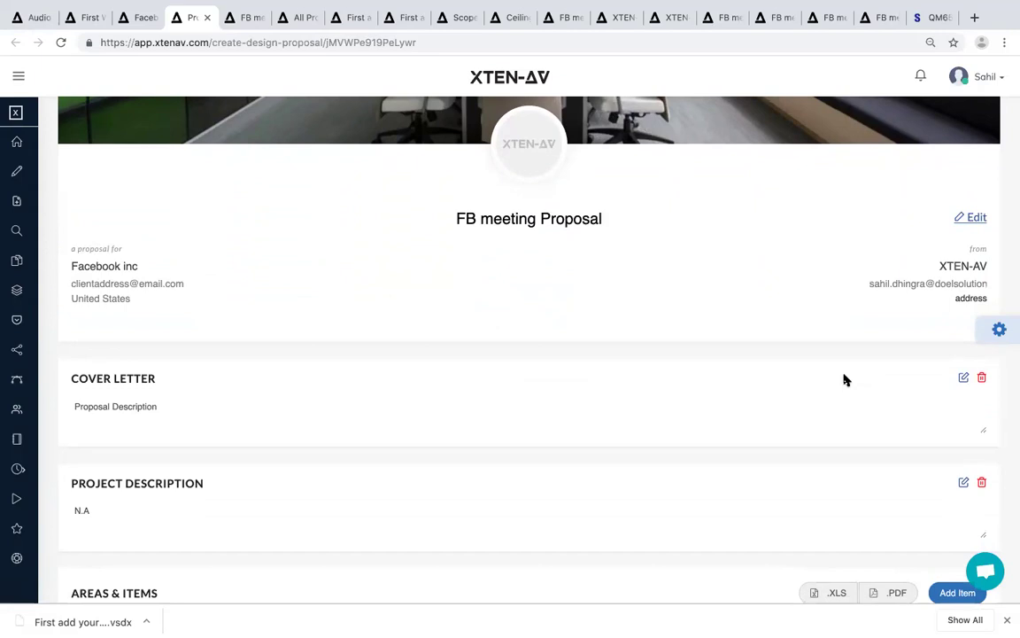
{"action": "left_click", "coordinate": [965, 380]}
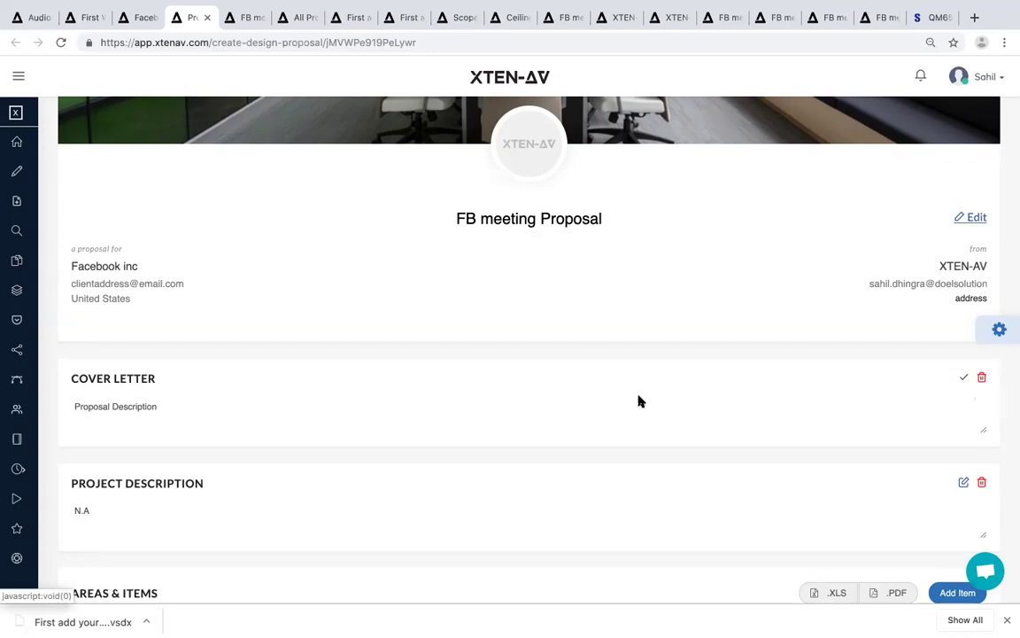
{"action": "left_click", "coordinate": [141, 402]}
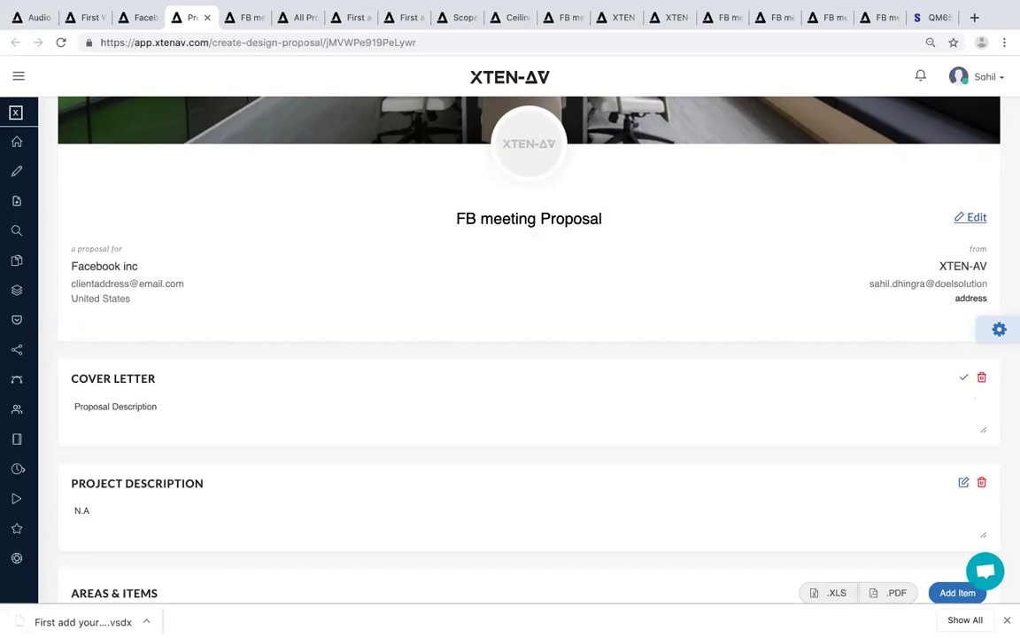
{"action": "key", "text": "BackSpace"}
{"action": "key", "text": "BackSpace"}
{"action": "key", "text": "BackSpace"}
{"action": "key", "text": "BackSpace"}
{"action": "key", "text": "BackSpace"}
{"action": "key", "text": "BackSpace"}
{"action": "key", "text": "BackSpace"}
{"action": "key", "text": "BackSpace"}
{"action": "key", "text": "BackSpace"}
{"action": "key", "text": "BackSpace"}
{"action": "key", "text": "BackSpace"}
{"action": "key", "text": "BackSpace"}
{"action": "key", "text": "BackSpace"}
{"action": "key", "text": "BackSpace"}
{"action": "key", "text": "BackSpace"}
{"action": "key", "text": "BackSpace"}
{"action": "key", "text": "BackSpace"}
{"action": "key", "text": "BackSpace"}
{"action": "key", "text": "BackSpace"}
{"action": "key", "text": "BackSpace"}
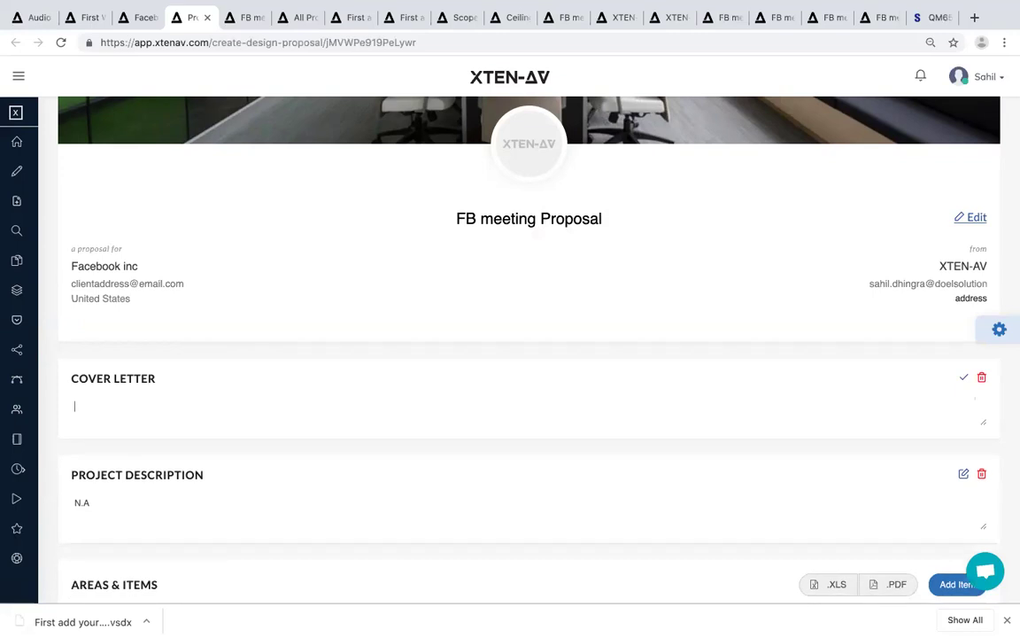
{"action": "left_click", "coordinate": [963, 378]}
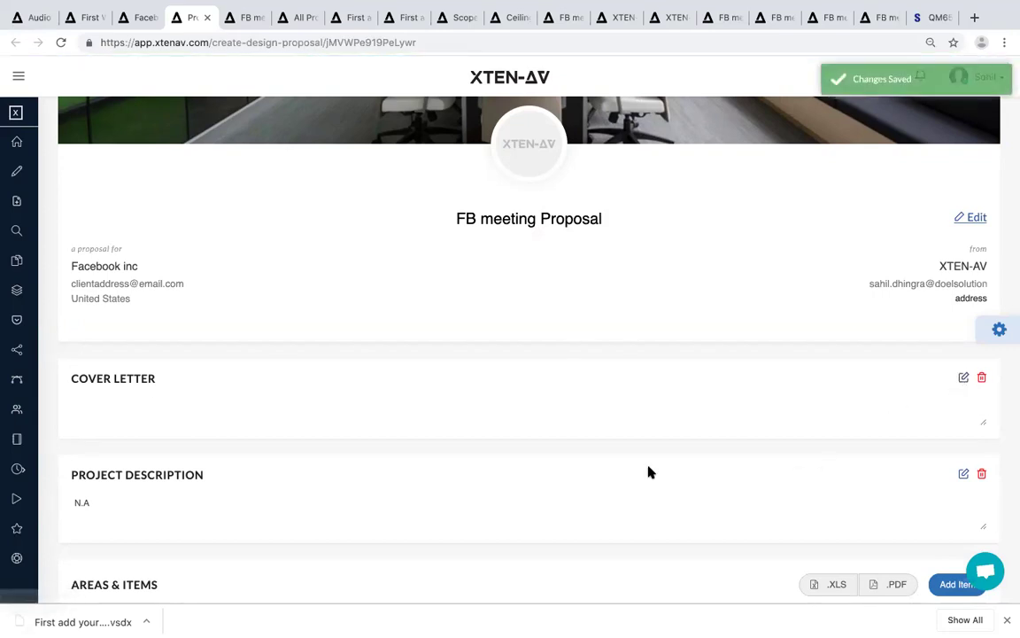
Examine the proposal's Areas & Items pricing table and the blank form for adding a custom item, adding nothing.
{"action": "scroll", "coordinate": [577, 473], "scroll_direction": "down", "scroll_amount": 2}
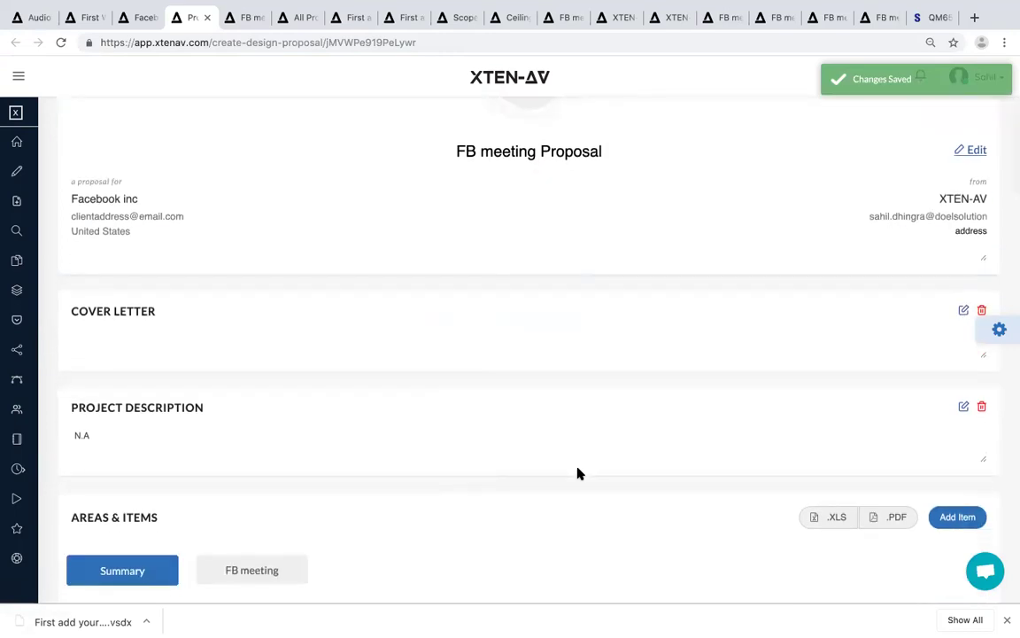
{"action": "scroll", "coordinate": [576, 474], "scroll_direction": "down", "scroll_amount": 2}
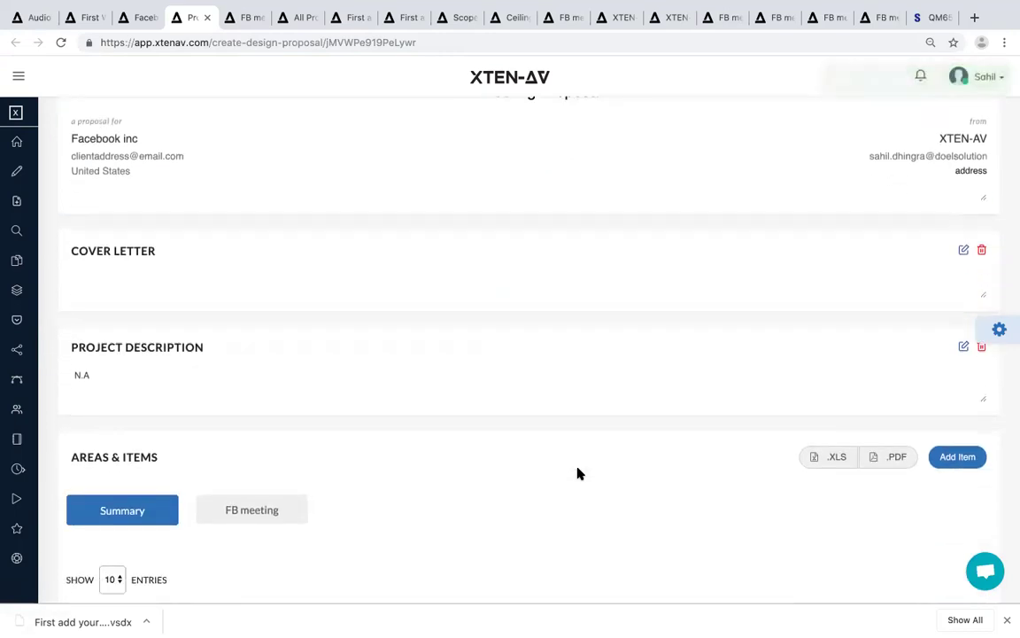
{"action": "scroll", "coordinate": [577, 474], "scroll_direction": "down", "scroll_amount": 3}
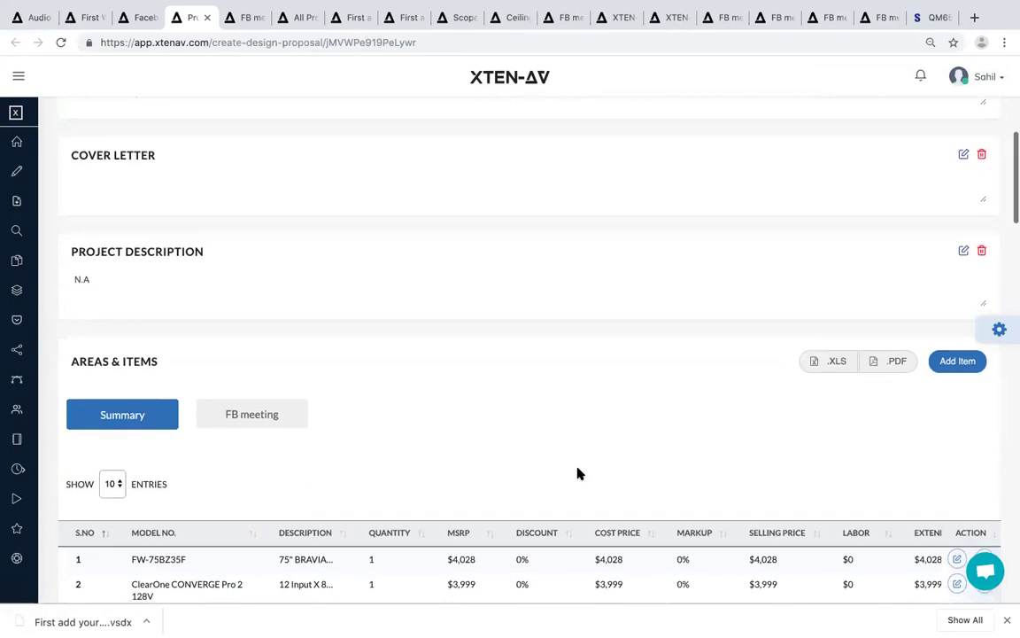
{"action": "scroll", "coordinate": [577, 474], "scroll_direction": "down", "scroll_amount": 4}
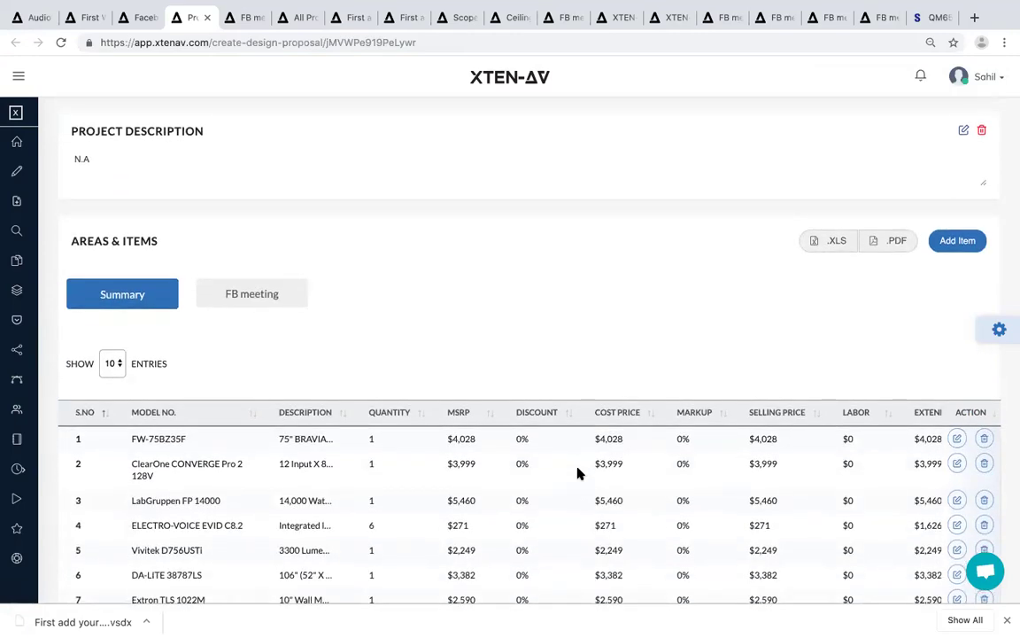
{"action": "scroll", "coordinate": [577, 473], "scroll_direction": "down", "scroll_amount": 3}
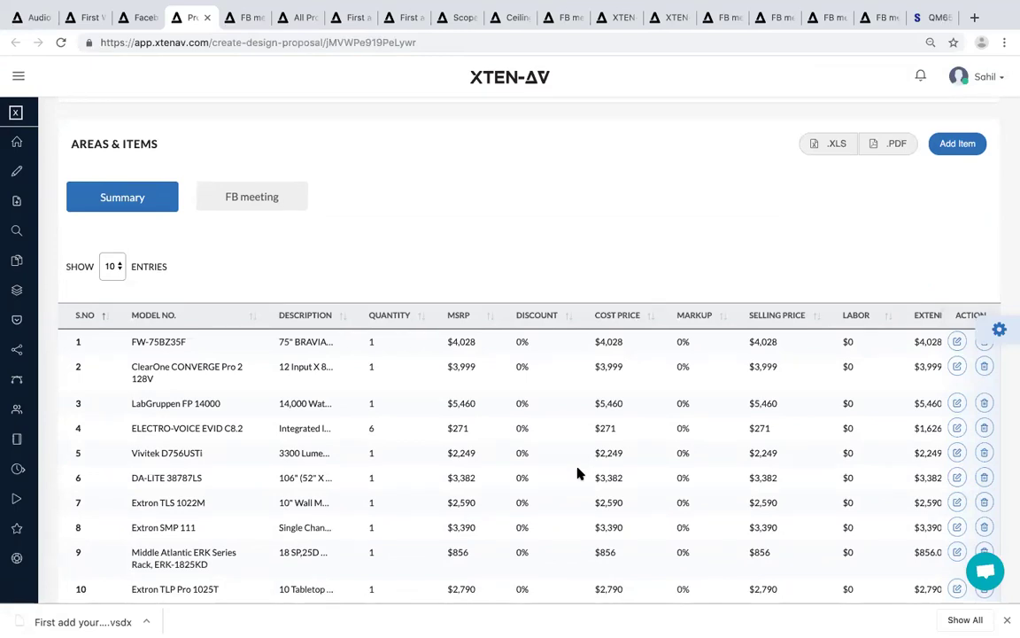
{"action": "left_click", "coordinate": [955, 145]}
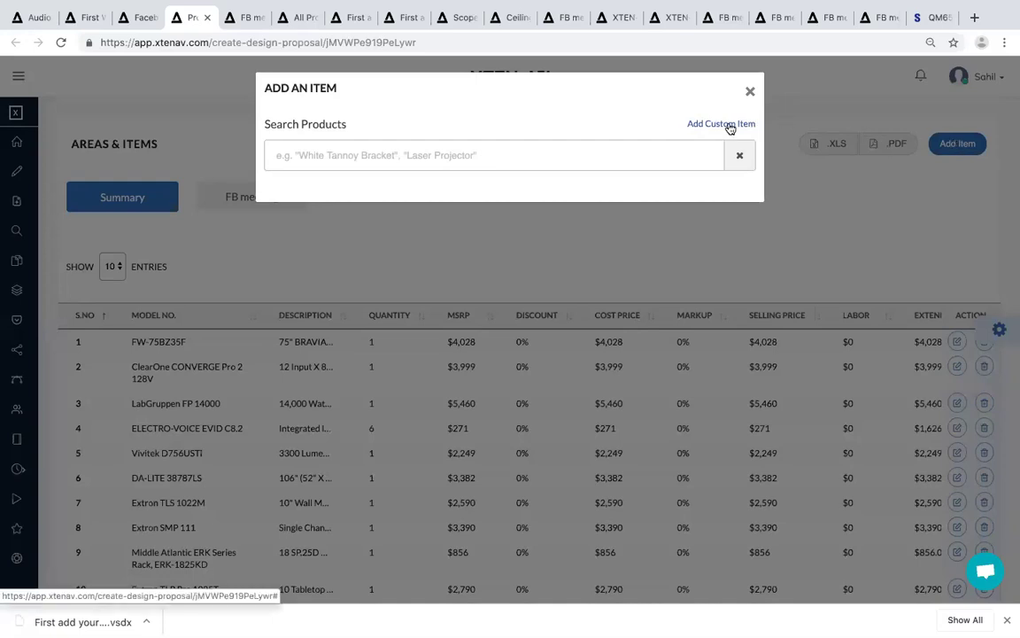
{"action": "left_click", "coordinate": [728, 125]}
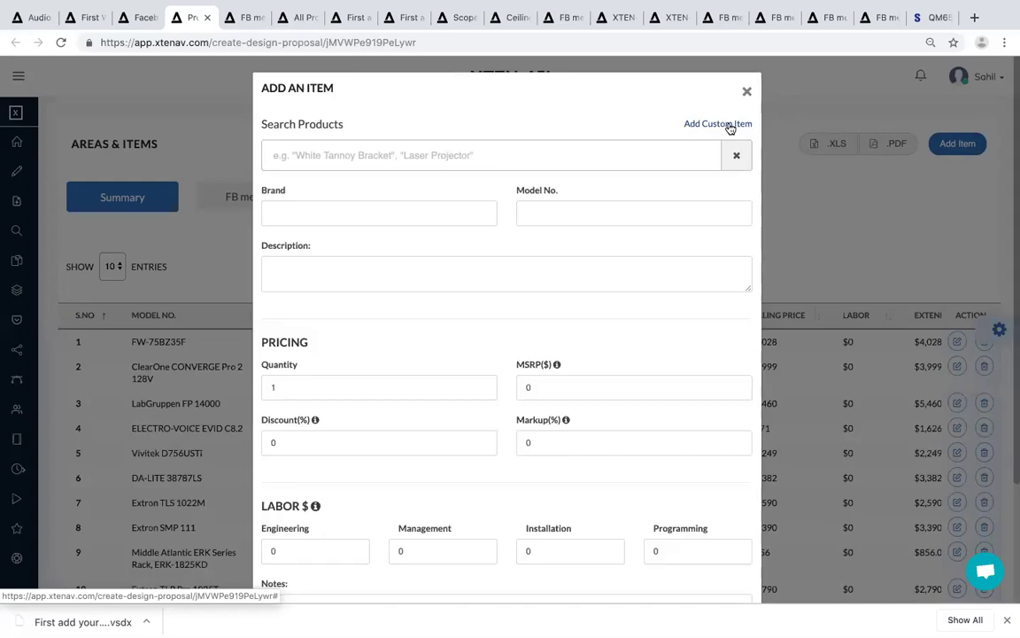
{"action": "left_click", "coordinate": [747, 92]}
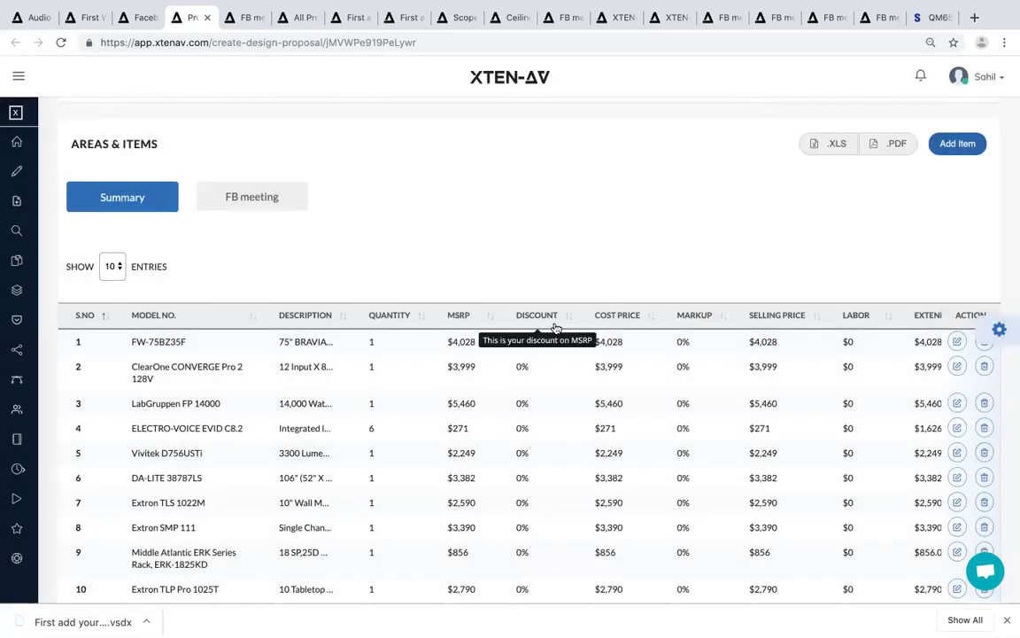
{"action": "scroll", "coordinate": [481, 381], "scroll_direction": "down", "scroll_amount": 1}
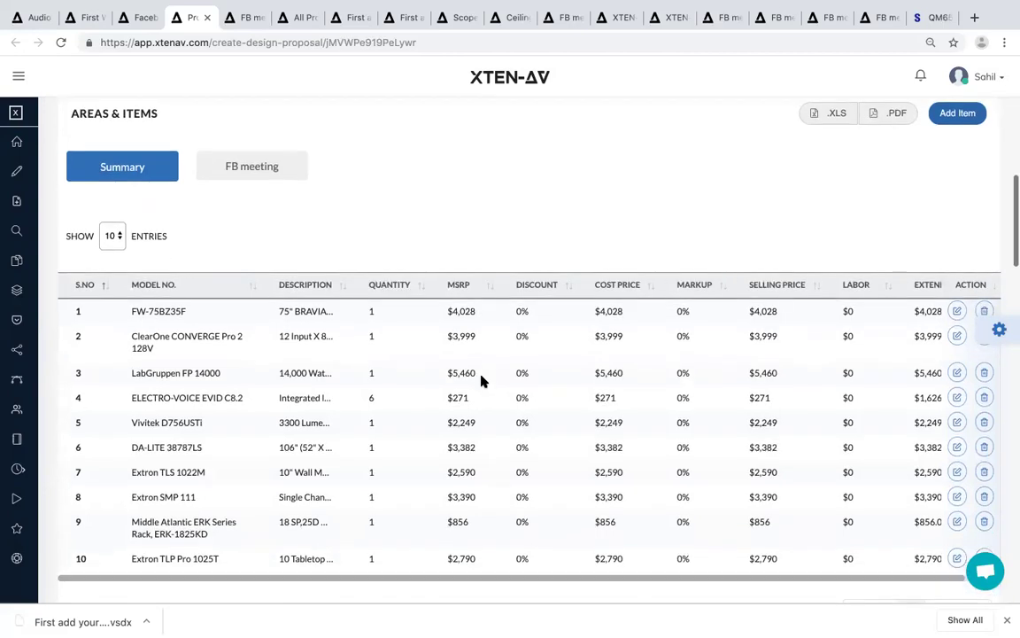
{"action": "scroll", "coordinate": [481, 381], "scroll_direction": "down", "scroll_amount": 1}
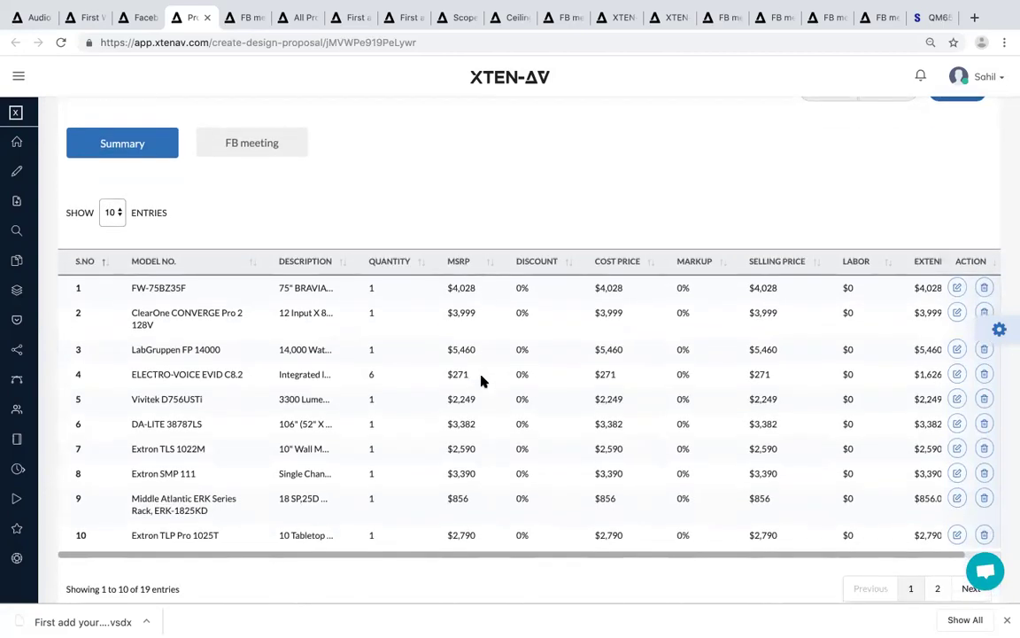
{"action": "scroll", "coordinate": [481, 380], "scroll_direction": "up", "scroll_amount": 3}
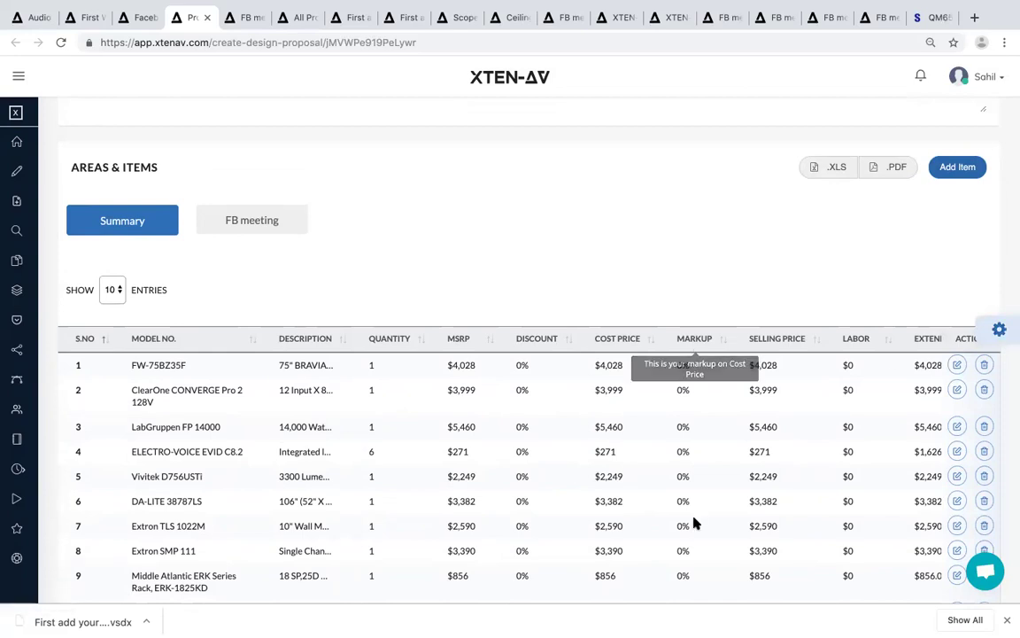
In the proposal settings, keep USD as the currency and set labor to 10 as a percentage.
{"action": "left_click", "coordinate": [1000, 330]}
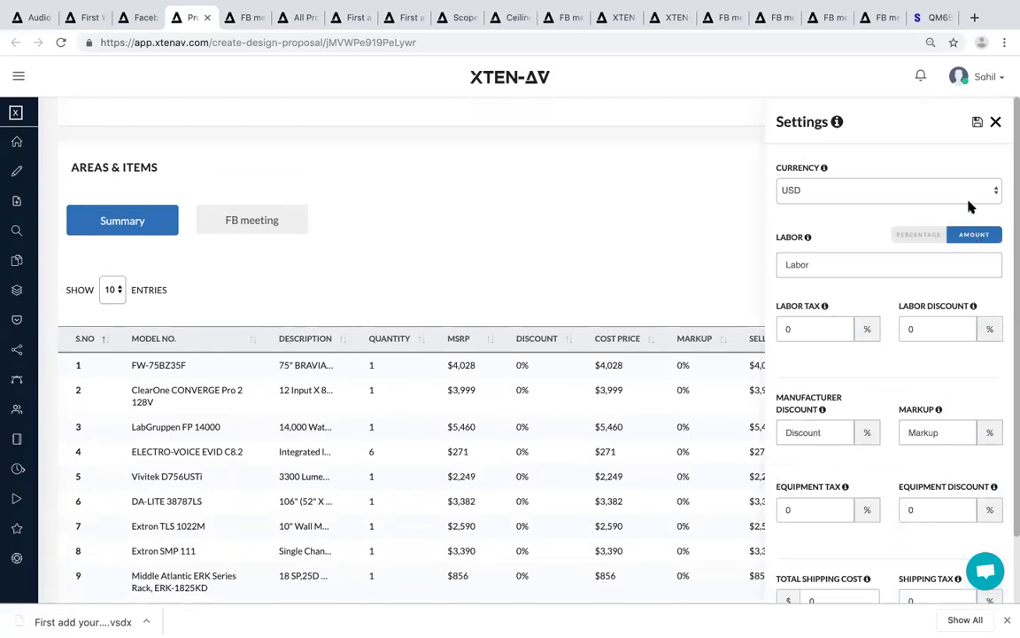
{"action": "left_click", "coordinate": [899, 193]}
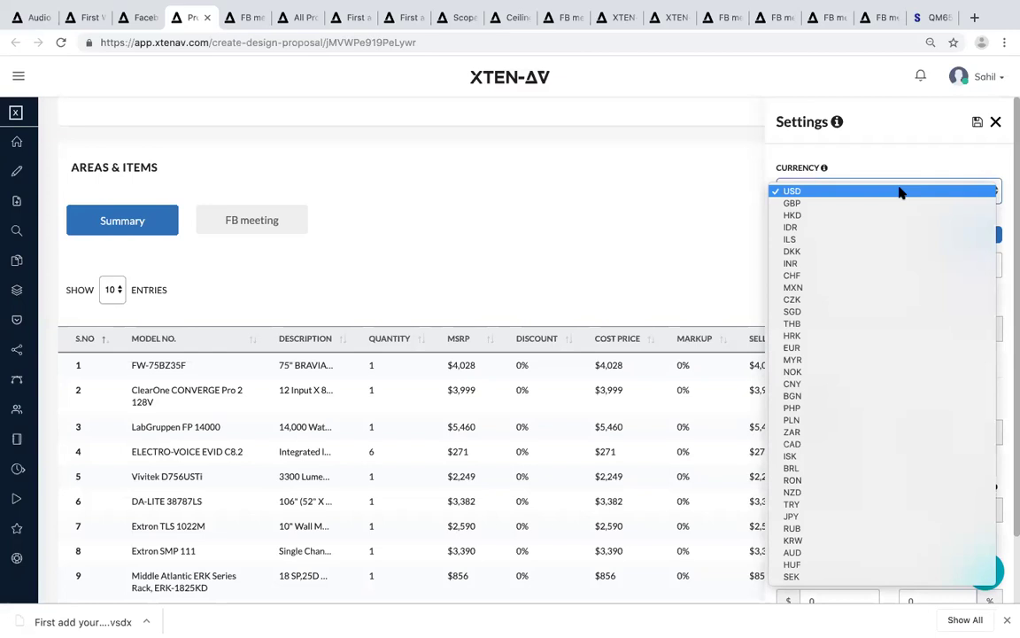
{"action": "left_click", "coordinate": [905, 162]}
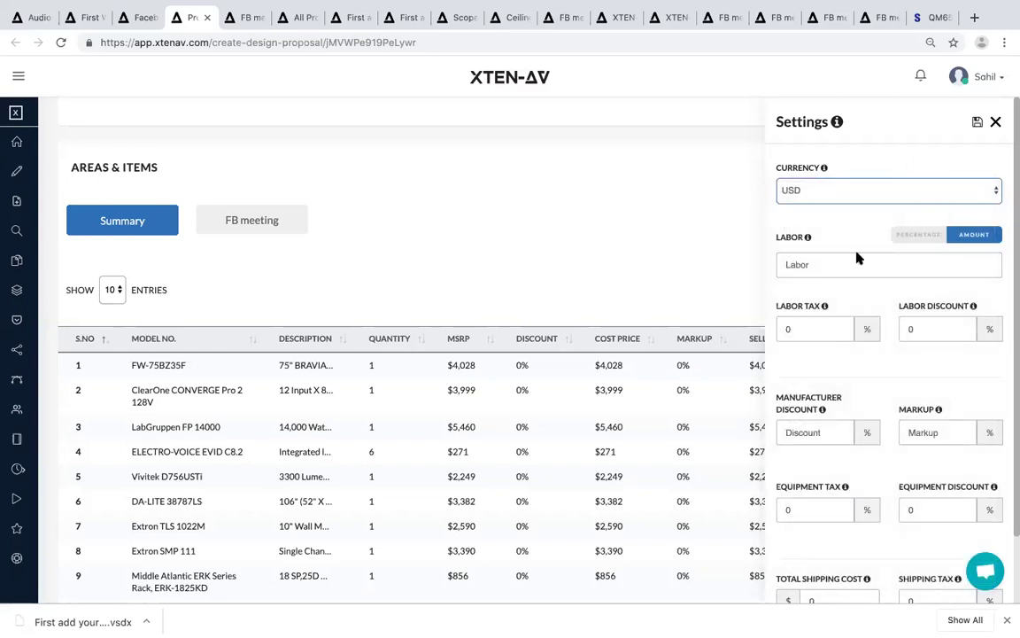
{"action": "left_click", "coordinate": [919, 237]}
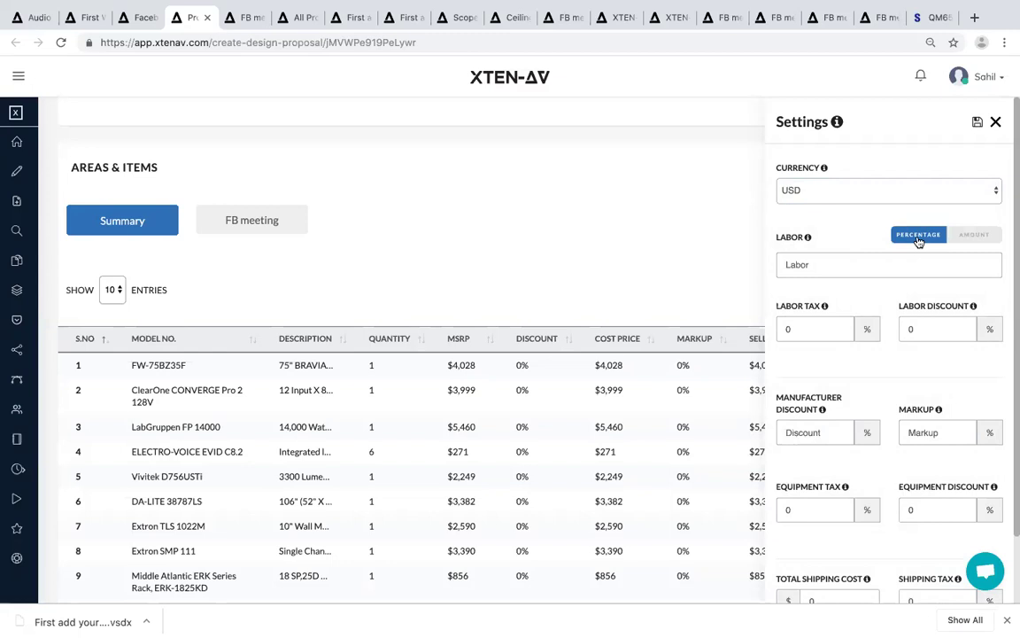
{"action": "left_click", "coordinate": [836, 269]}
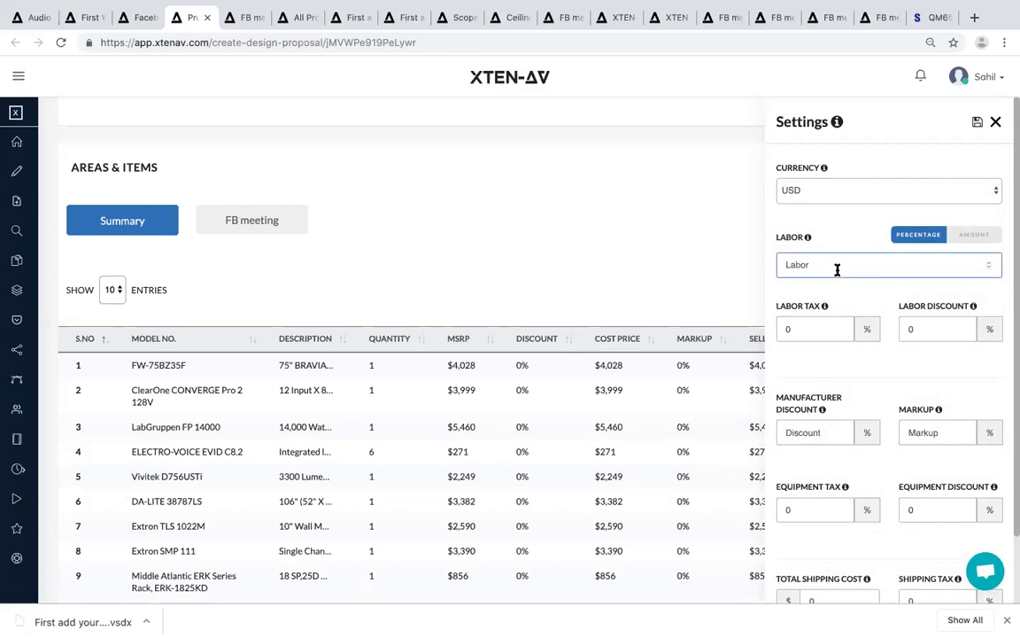
{"action": "type", "text": "10"}
{"action": "mouse_move", "coordinate": [808, 240]}
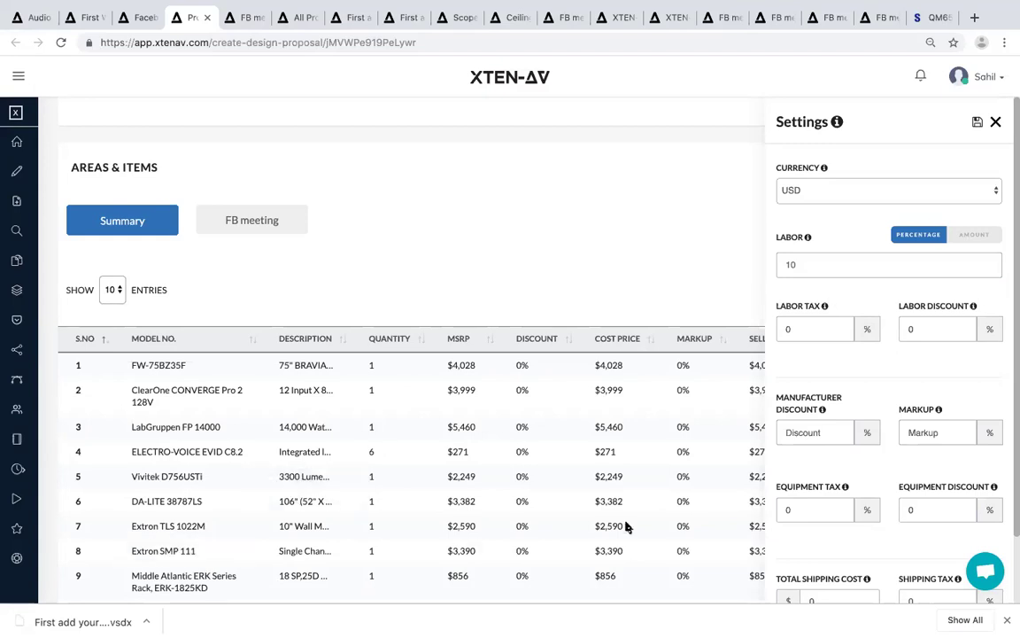
Set the labor tax to 10% and leave the labor discount at 0%.
{"action": "scroll", "coordinate": [837, 354], "scroll_direction": "down", "scroll_amount": 1}
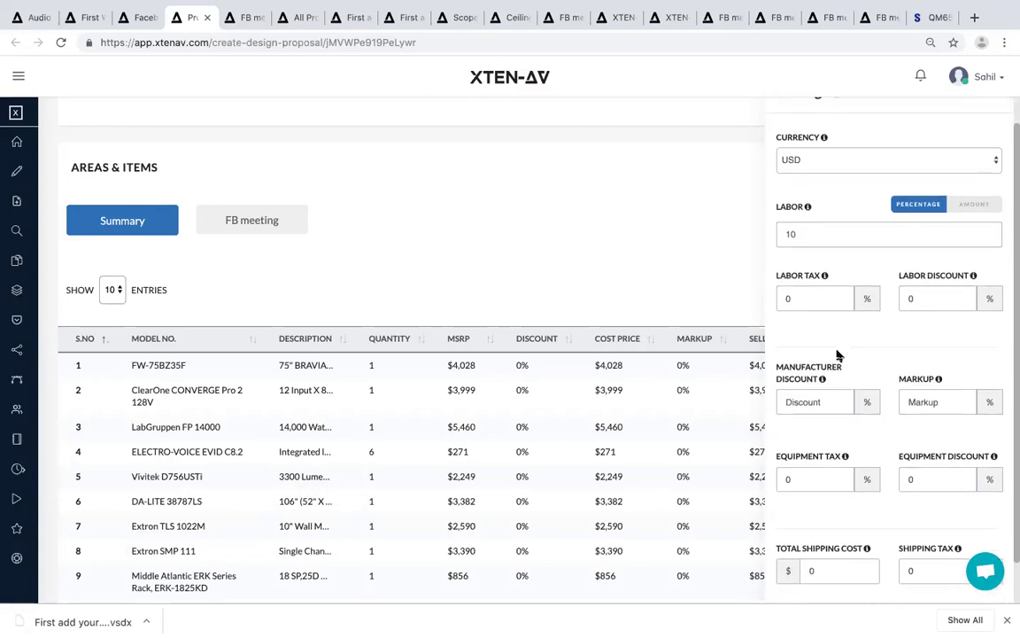
{"action": "left_click", "coordinate": [812, 292]}
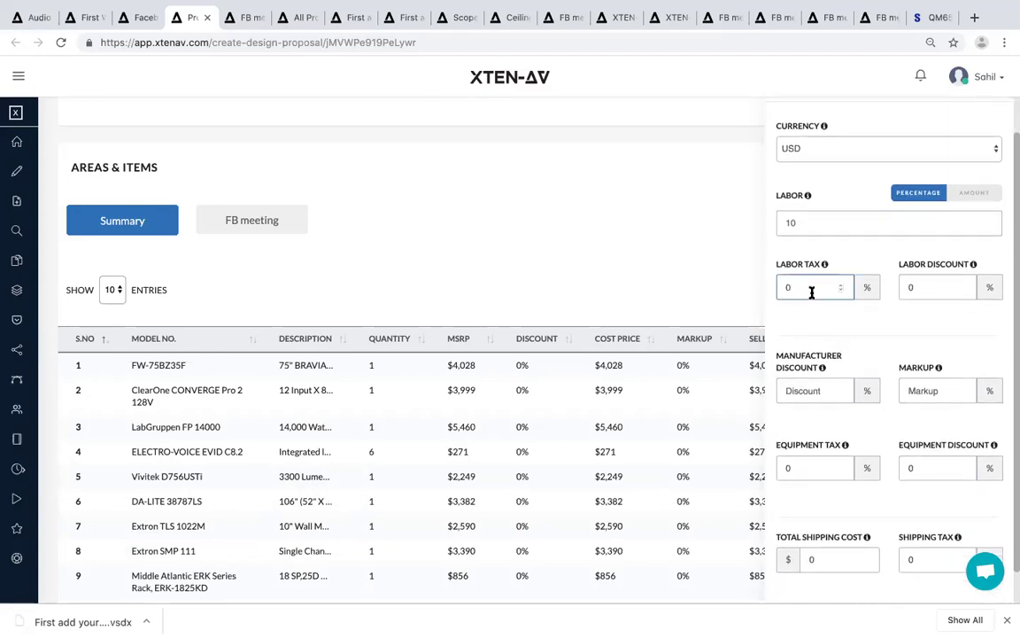
{"action": "key", "text": "BackSpace"}
{"action": "type", "text": "10"}
{"action": "left_click", "coordinate": [933, 289]}
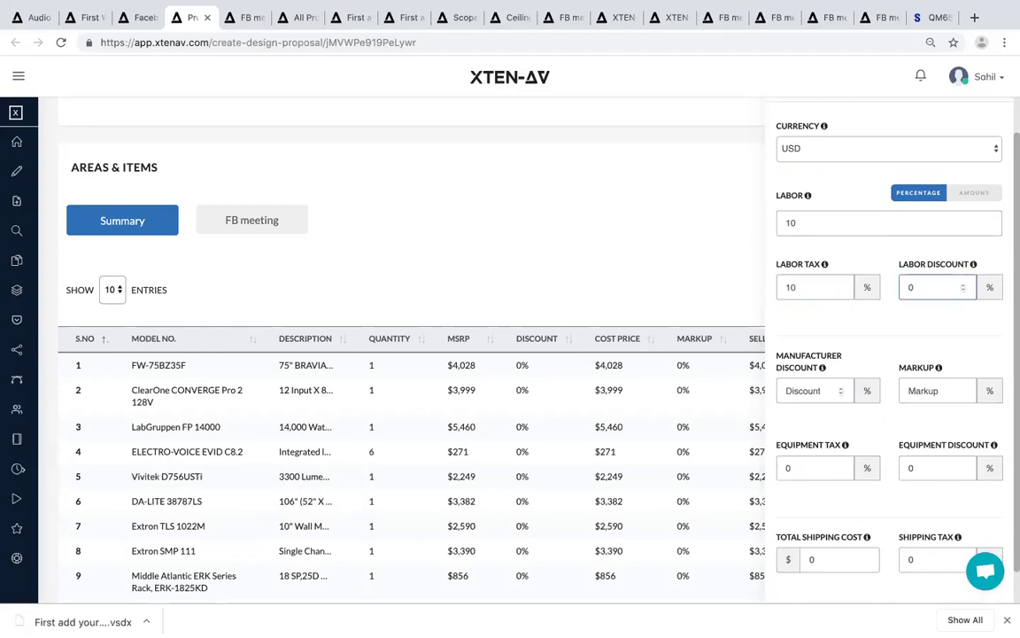
Set the manufacturer discount to 50% and the markup to 100%.
{"action": "left_click", "coordinate": [812, 391]}
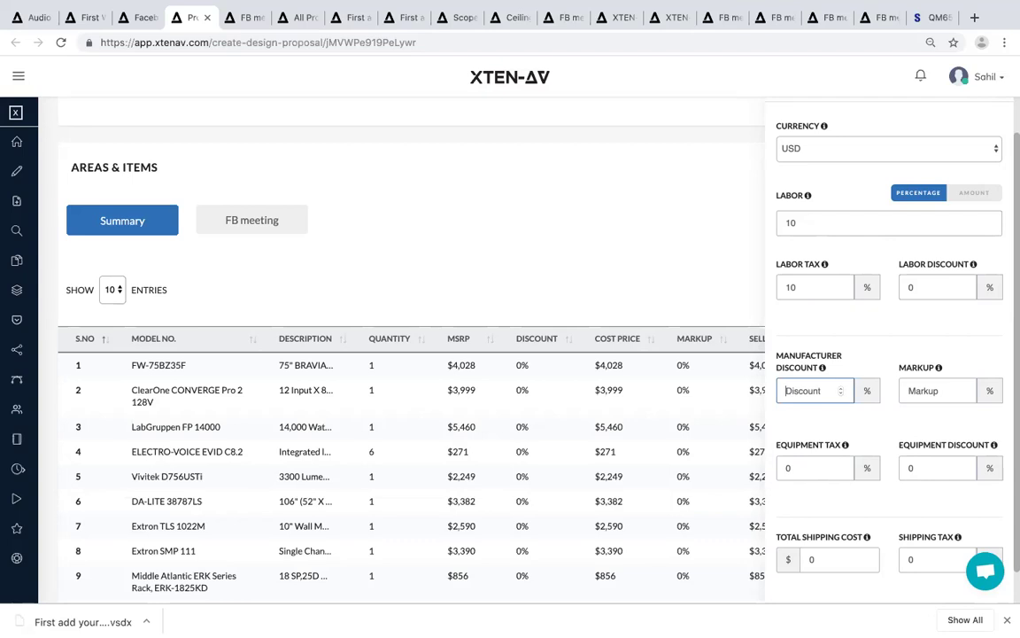
{"action": "mouse_move", "coordinate": [55, 625]}
{"action": "type", "text": "50"}
{"action": "left_click", "coordinate": [926, 391]}
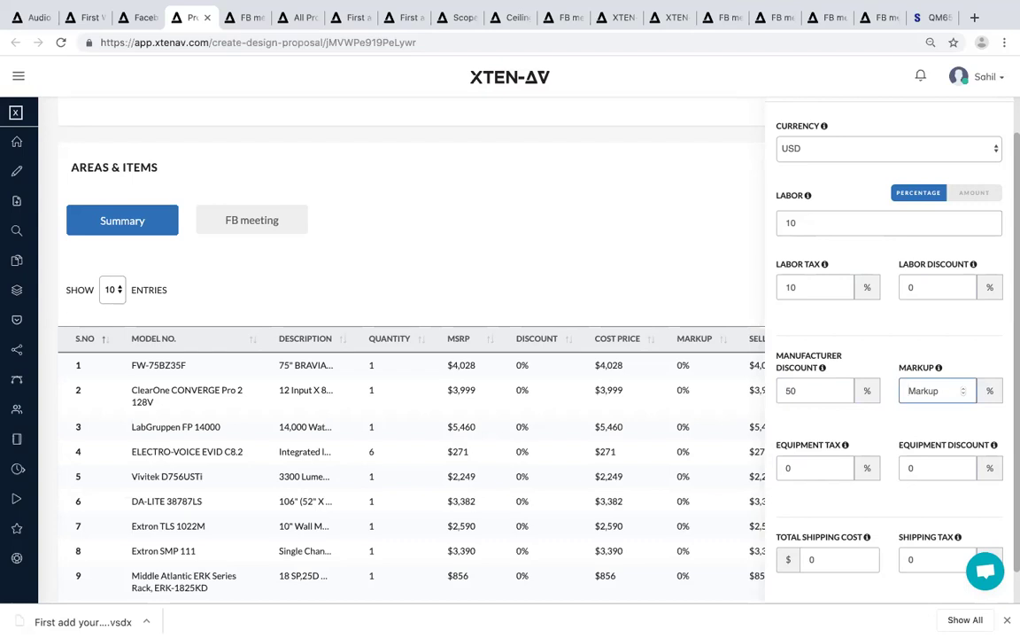
{"action": "type", "text": "1000"}
{"action": "key", "text": "BackSpace"}
Set the proposal's equipment tax to 5%.
{"action": "left_click", "coordinate": [800, 467]}
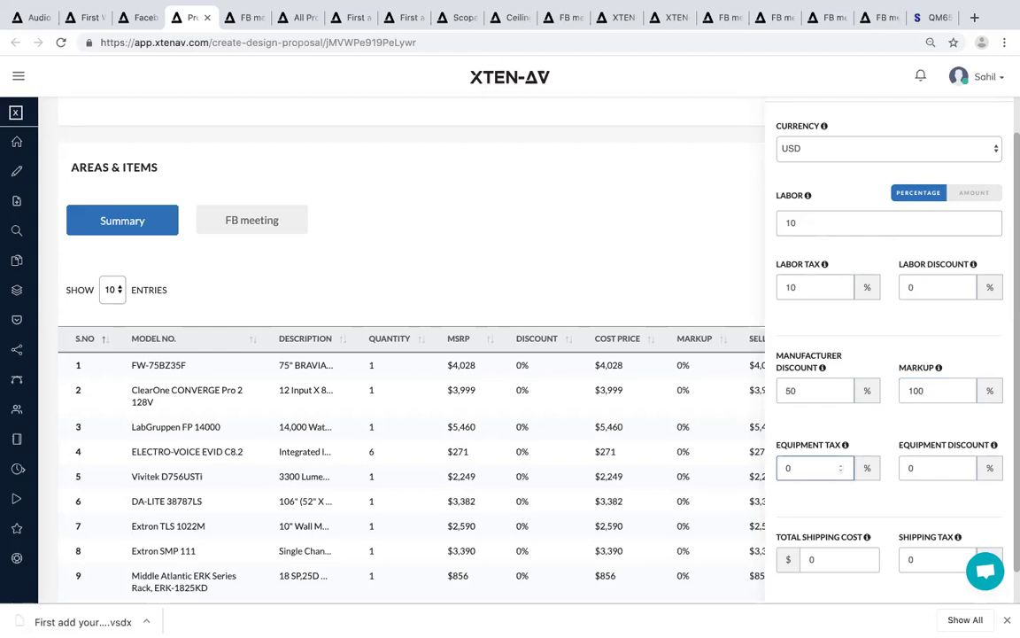
{"action": "key", "text": "BackSpace"}
{"action": "type", "text": "5"}
Set the total shipping cost to $25000 and save the proposal settings.
{"action": "scroll", "coordinate": [889, 354], "scroll_direction": "down", "scroll_amount": 1}
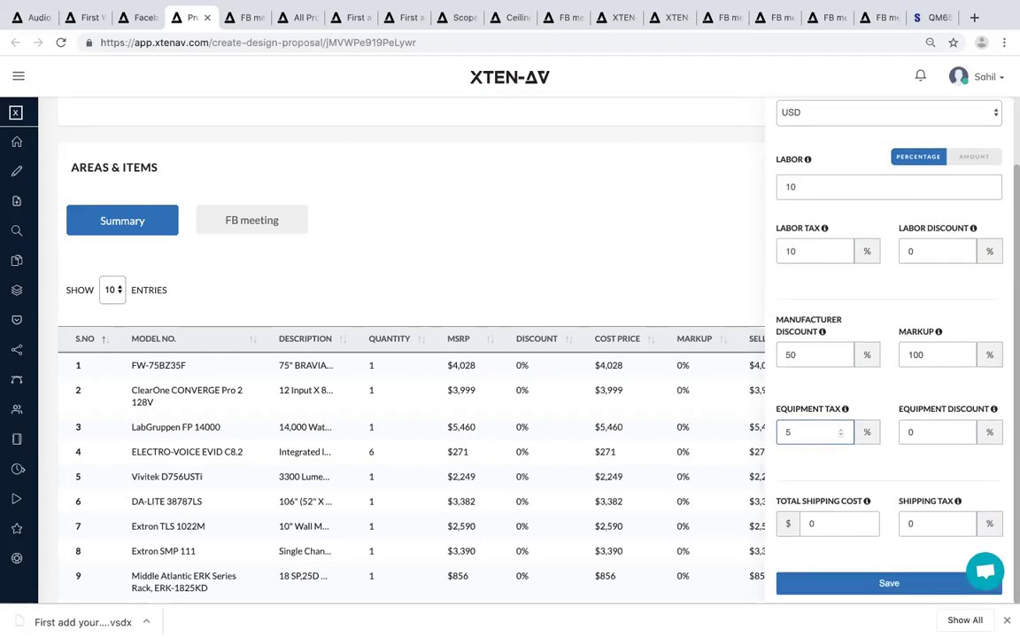
{"action": "left_click", "coordinate": [832, 524]}
{"action": "key", "text": "BackSpace"}
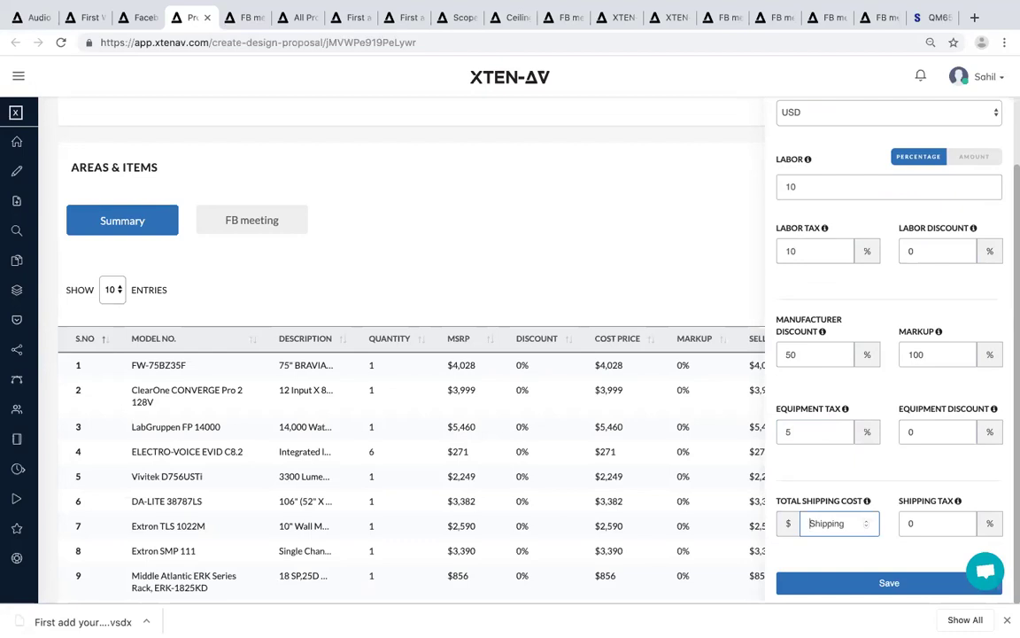
{"action": "type", "text": "25000"}
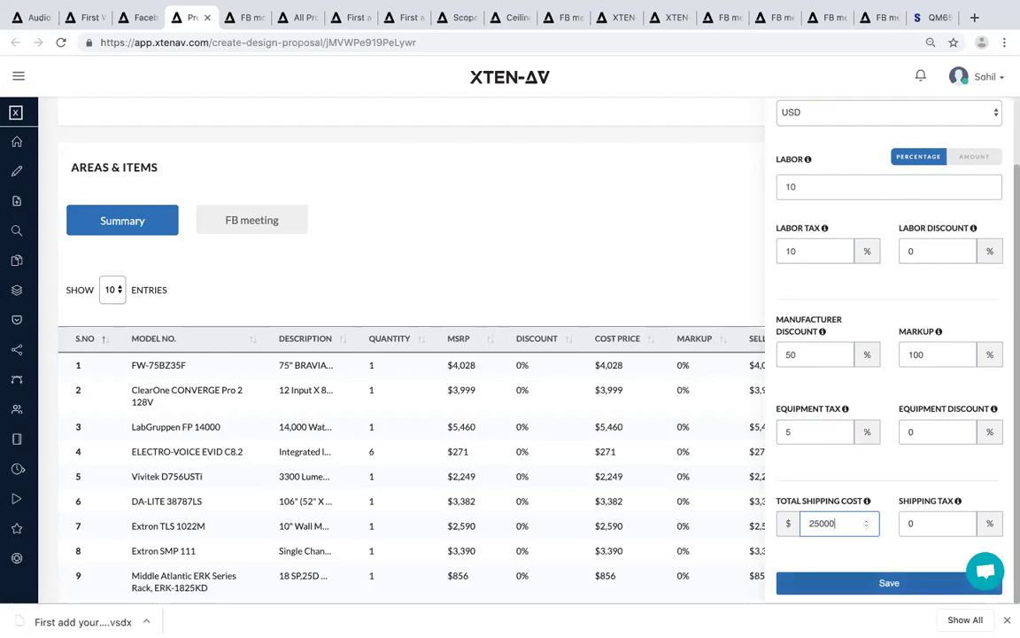
{"action": "key", "text": "Return"}
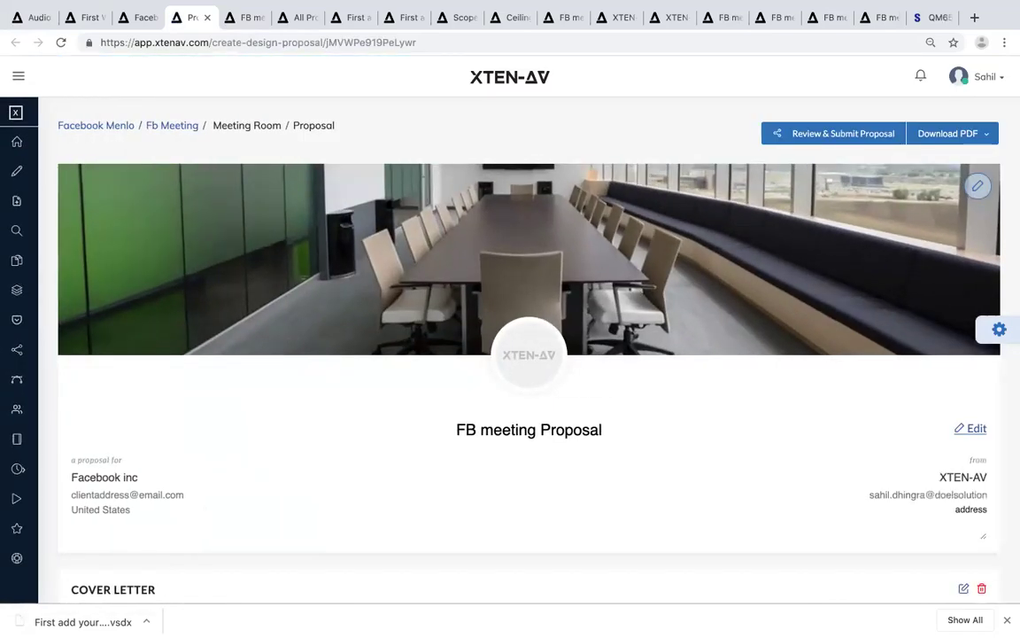
{"action": "scroll", "coordinate": [529, 354], "scroll_direction": "down", "scroll_amount": 3}
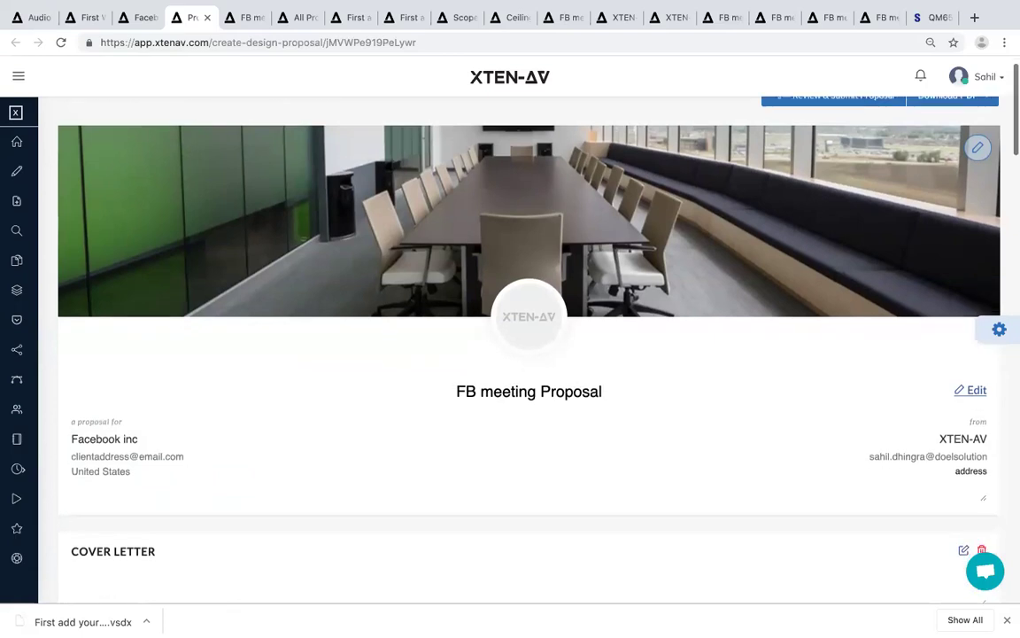
Examine the proposal's itemized equipment list and the Vivitek D756USTi item's pricing, labor and category details without changing them.
{"action": "scroll", "coordinate": [529, 354], "scroll_direction": "down", "scroll_amount": 4}
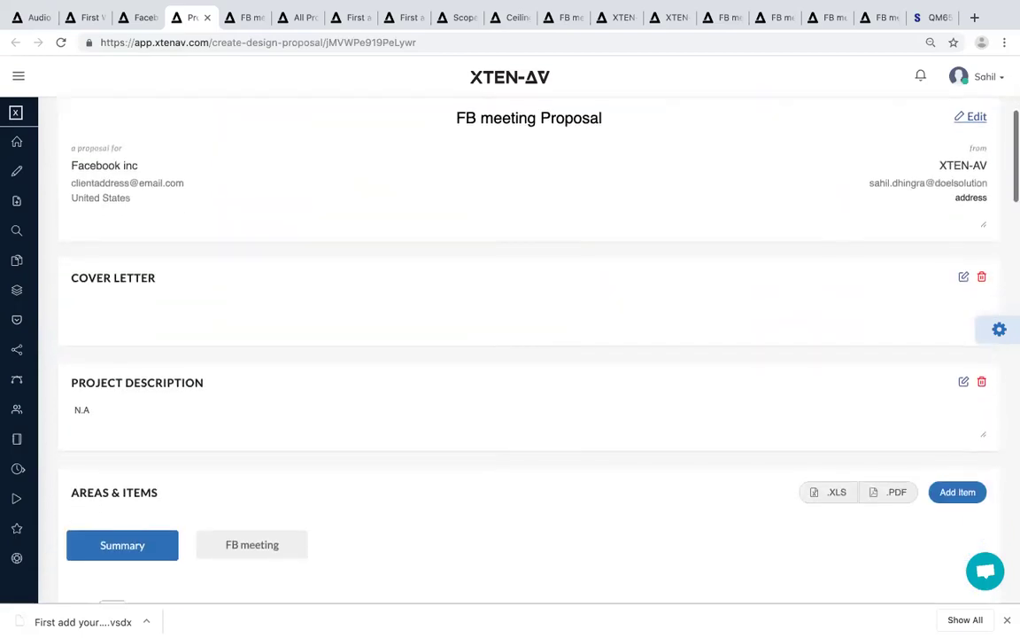
{"action": "scroll", "coordinate": [529, 354], "scroll_direction": "down", "scroll_amount": 6}
{"action": "scroll", "coordinate": [529, 355], "scroll_direction": "down", "scroll_amount": 3}
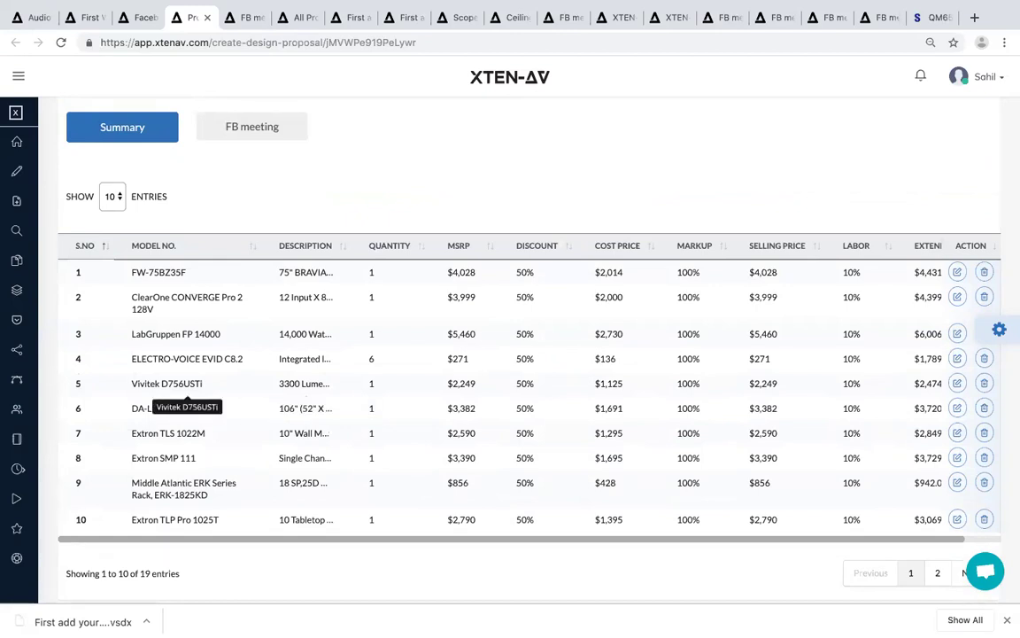
{"action": "left_click", "coordinate": [177, 390]}
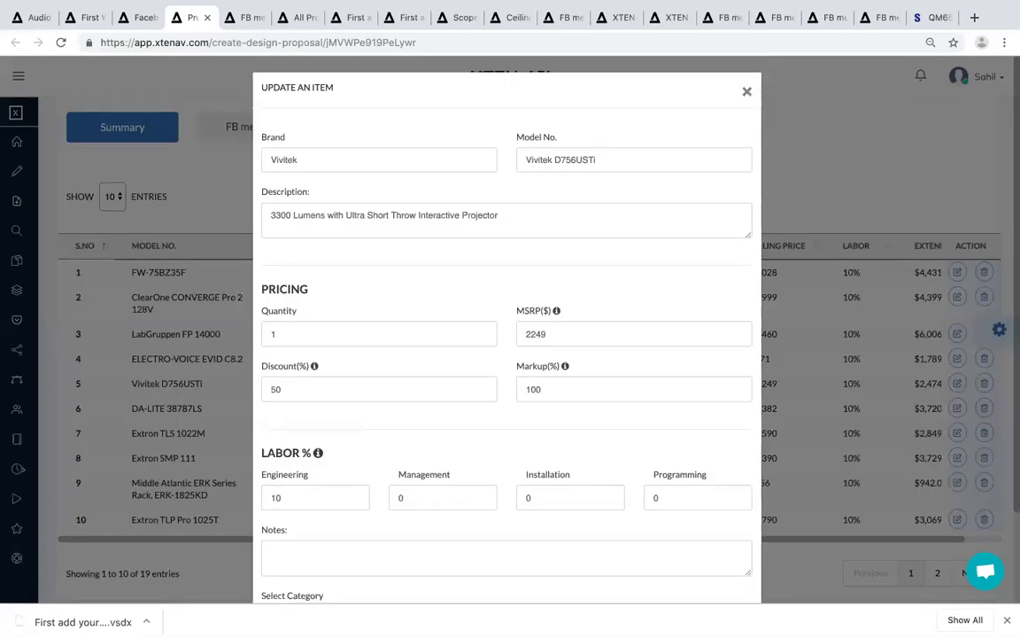
{"action": "scroll", "coordinate": [506, 336], "scroll_direction": "down", "scroll_amount": 3}
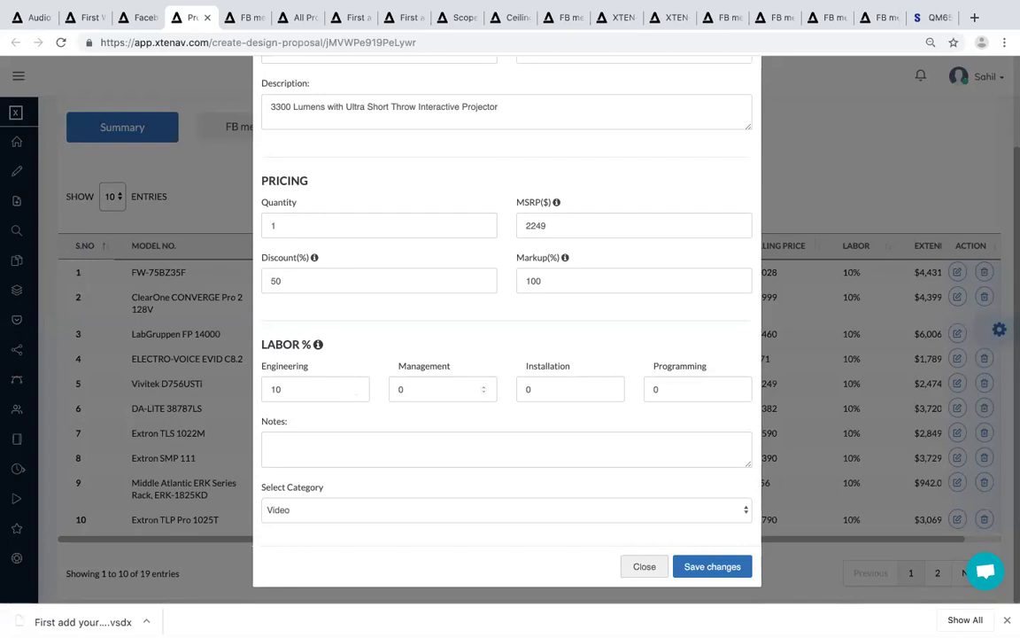
{"action": "scroll", "coordinate": [507, 354], "scroll_direction": "up", "scroll_amount": 2}
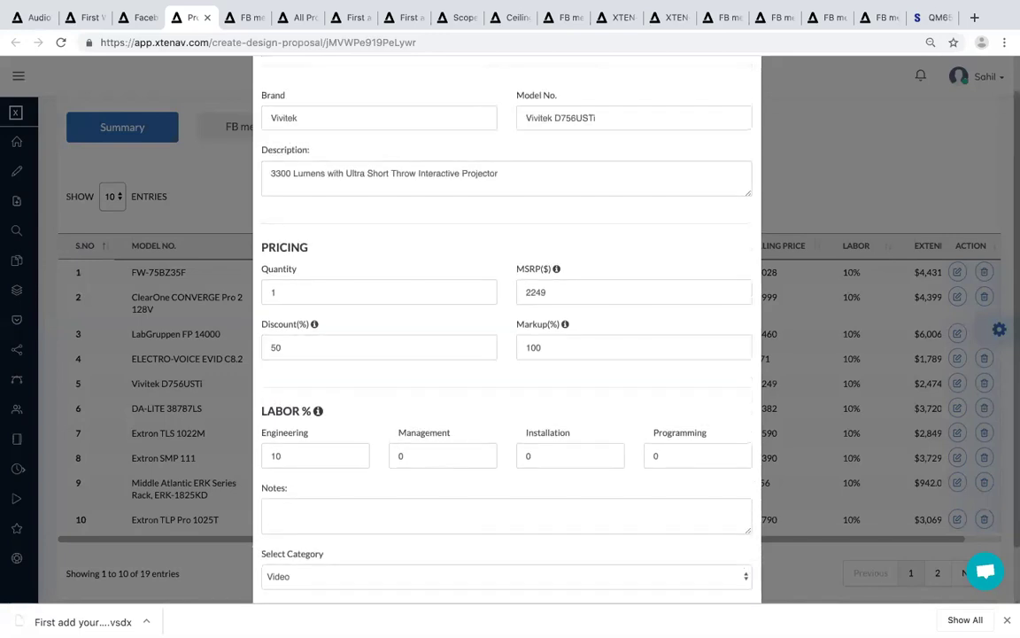
{"action": "scroll", "coordinate": [506, 354], "scroll_direction": "up", "scroll_amount": 1}
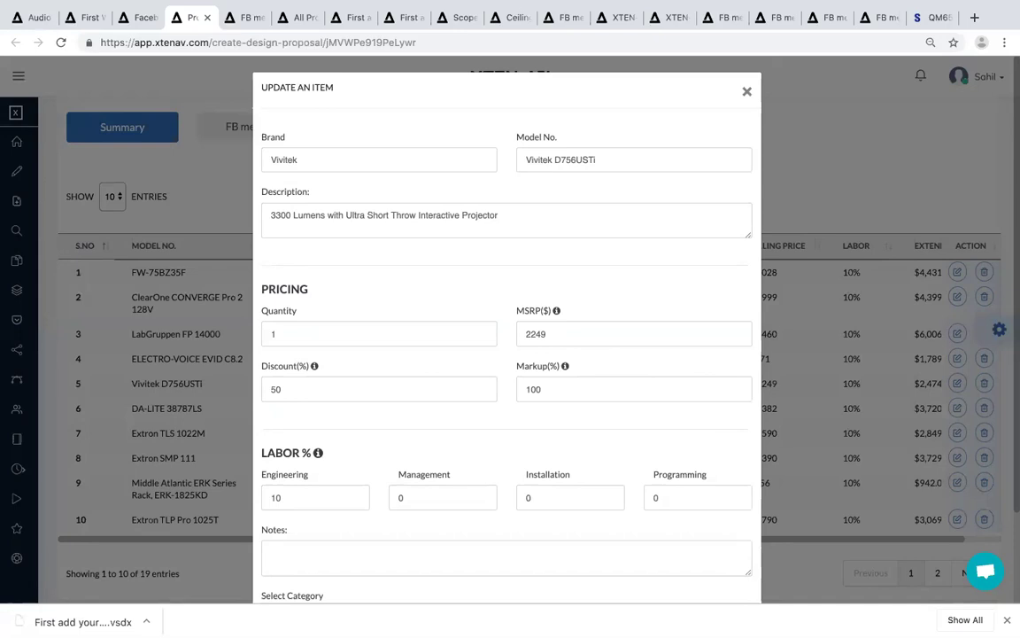
{"action": "left_click", "coordinate": [747, 91]}
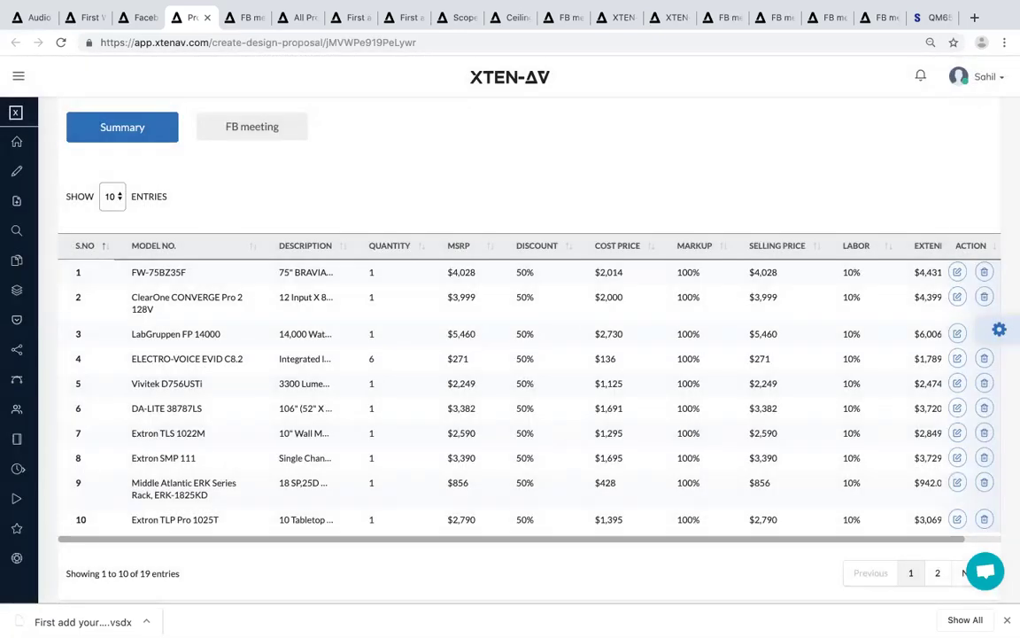
Read through the proposal's scope of work and its profit and pricing breakdown.
{"action": "scroll", "coordinate": [510, 355], "scroll_direction": "down", "scroll_amount": 5}
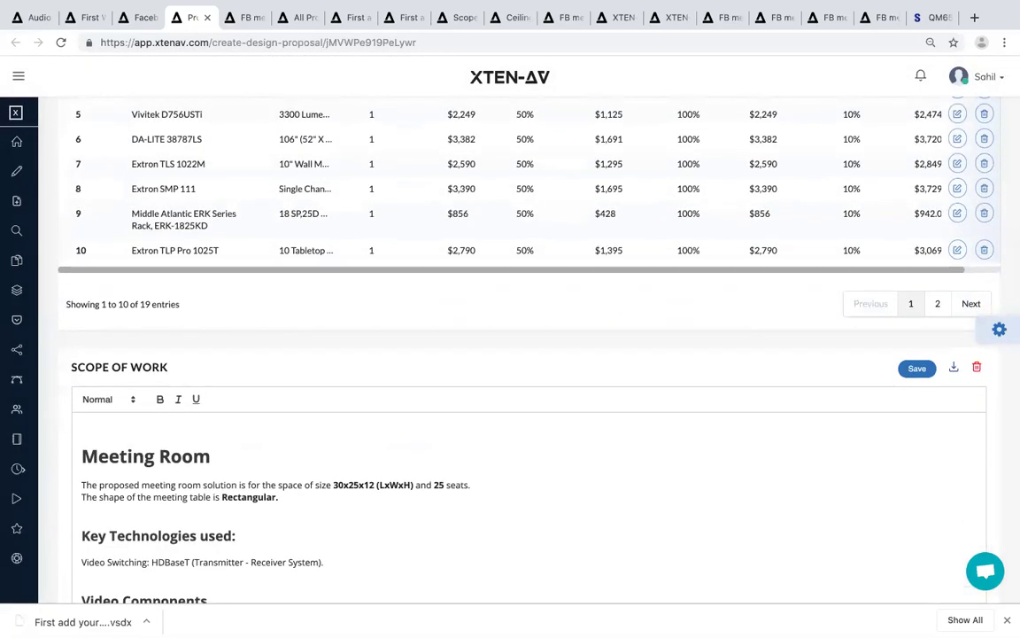
{"action": "scroll", "coordinate": [510, 355], "scroll_direction": "down", "scroll_amount": 2}
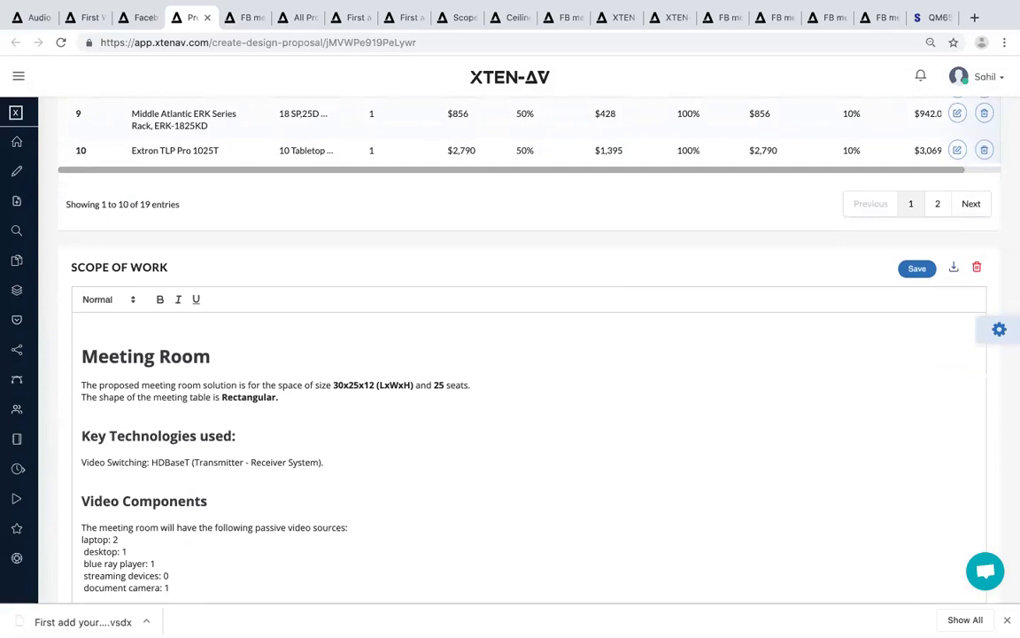
{"action": "scroll", "coordinate": [510, 355], "scroll_direction": "down", "scroll_amount": 1}
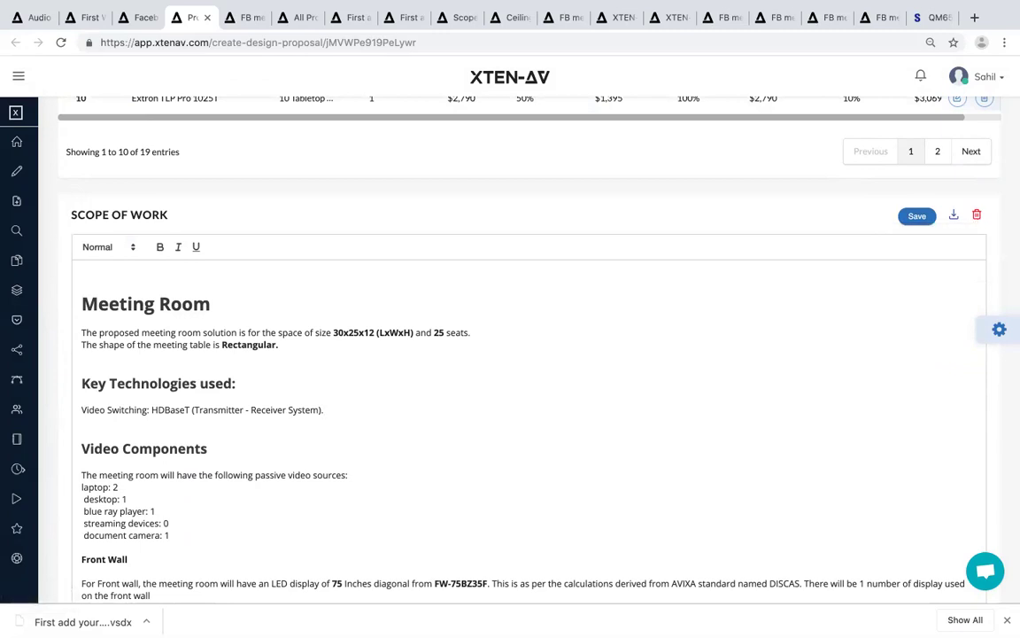
{"action": "scroll", "coordinate": [523, 354], "scroll_direction": "down", "scroll_amount": 3}
{"action": "scroll", "coordinate": [523, 354], "scroll_direction": "down", "scroll_amount": 6}
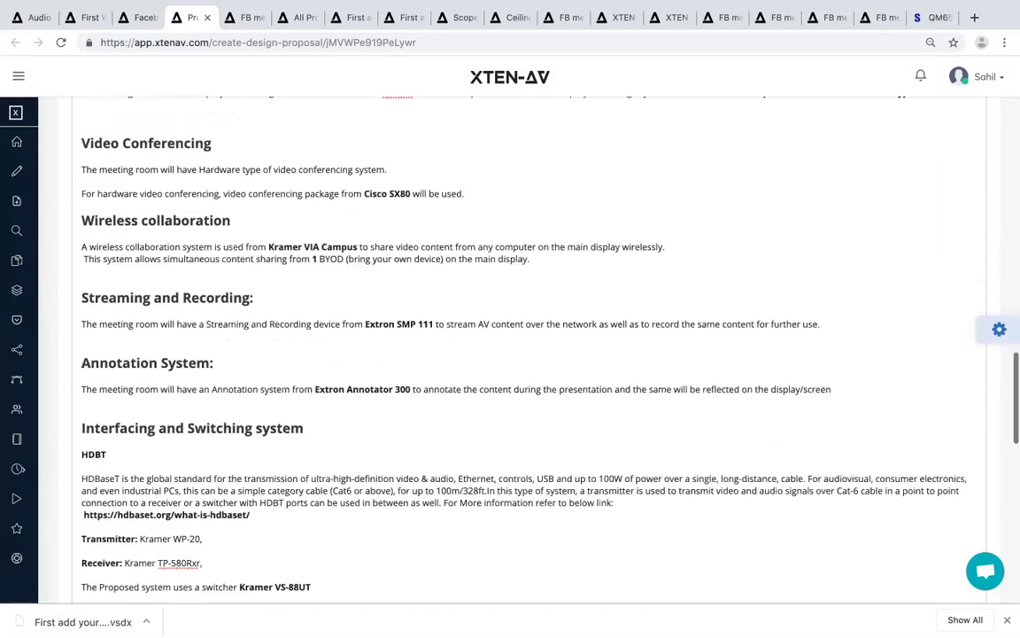
{"action": "scroll", "coordinate": [522, 354], "scroll_direction": "down", "scroll_amount": 15}
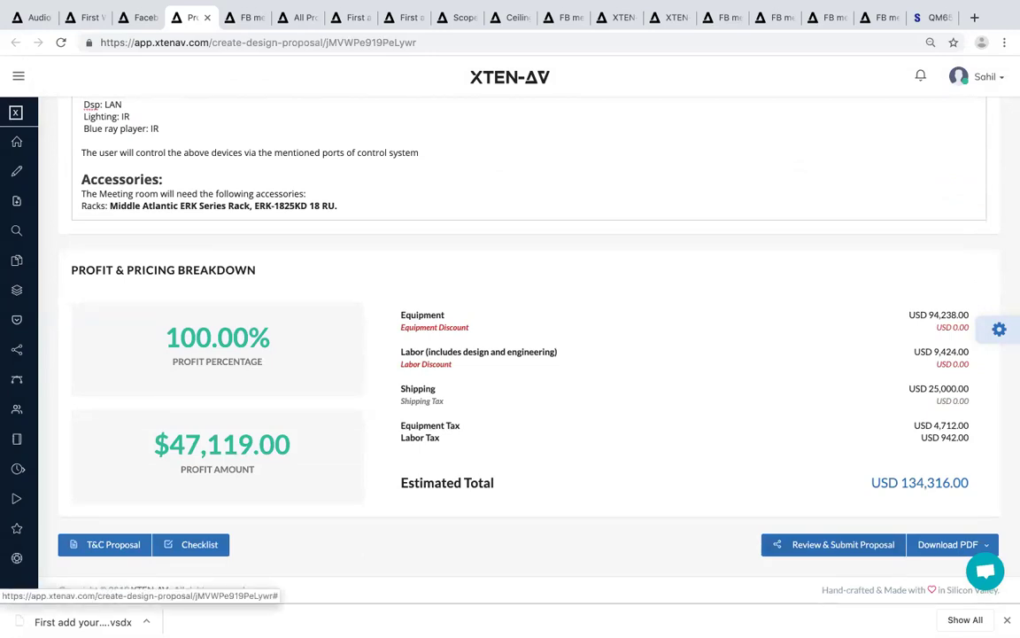
Review the proposal's video, audio and control system checklist, and view the form for submitting the proposal to the client.
{"action": "left_click", "coordinate": [193, 543]}
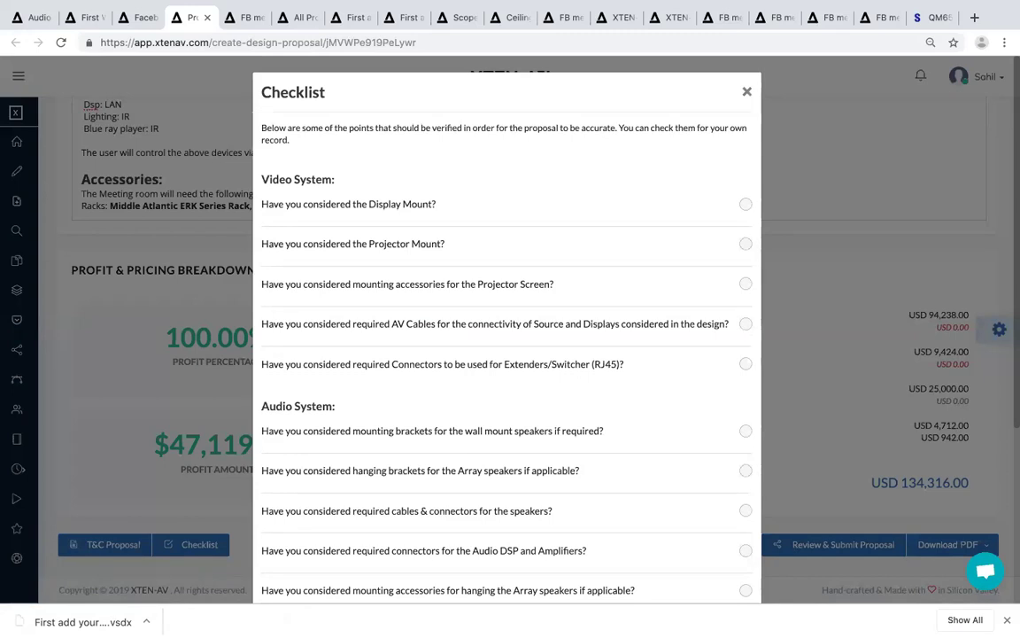
{"action": "scroll", "coordinate": [507, 355], "scroll_direction": "down", "scroll_amount": 5}
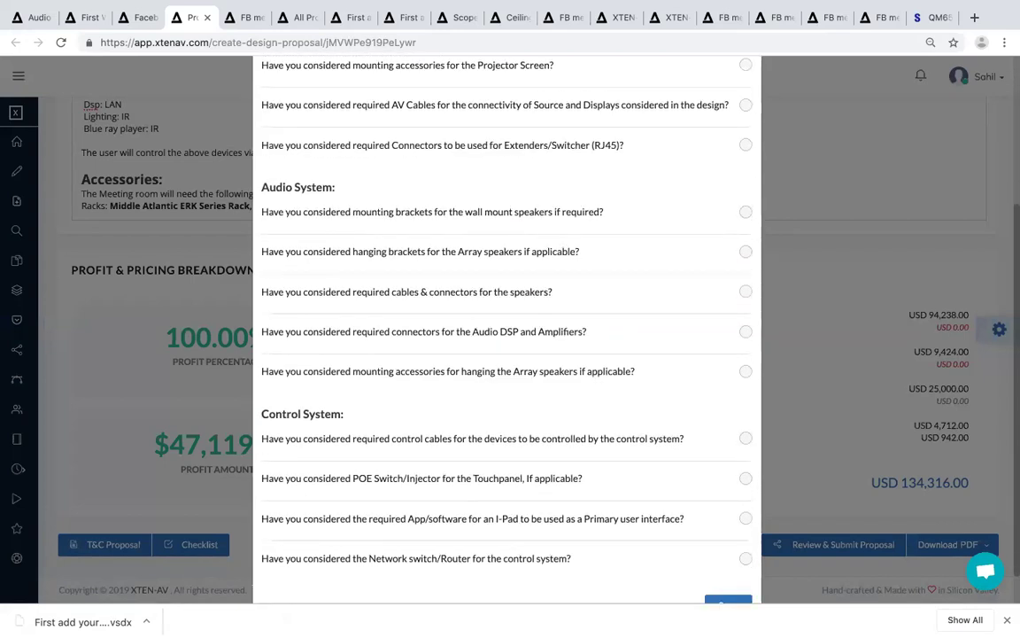
{"action": "scroll", "coordinate": [507, 354], "scroll_direction": "down", "scroll_amount": 1}
{"action": "scroll", "coordinate": [506, 354], "scroll_direction": "up", "scroll_amount": 6}
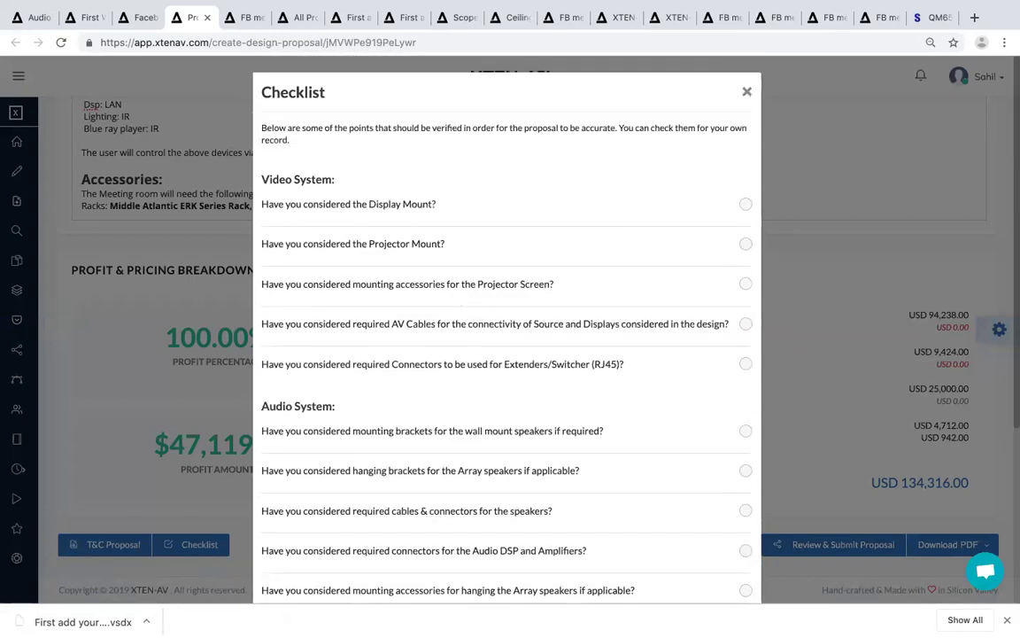
{"action": "left_click", "coordinate": [746, 91]}
{"action": "left_click", "coordinate": [834, 545]}
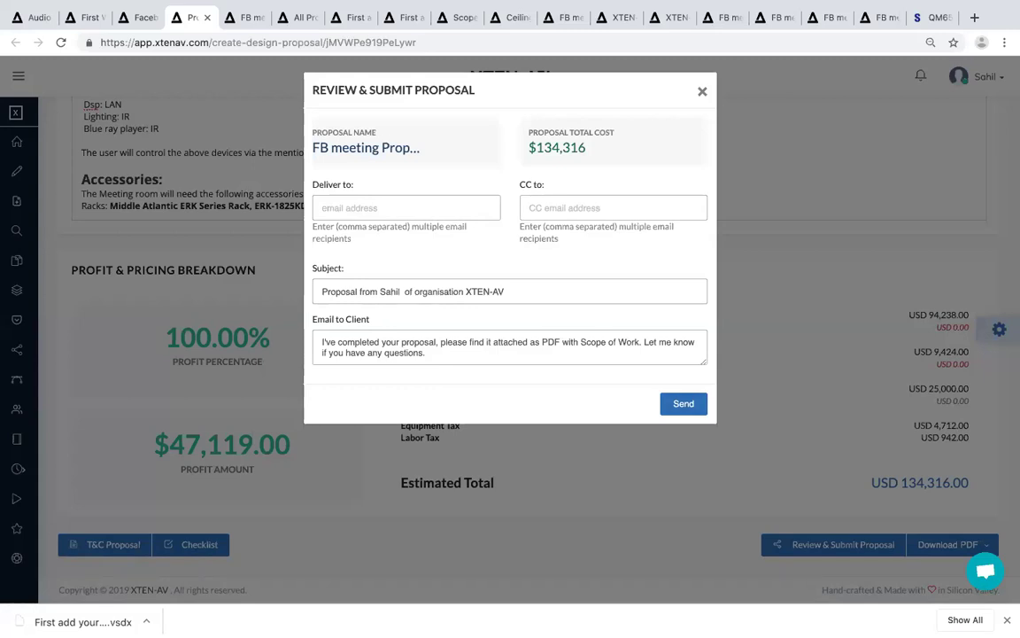
{"action": "left_click", "coordinate": [703, 91]}
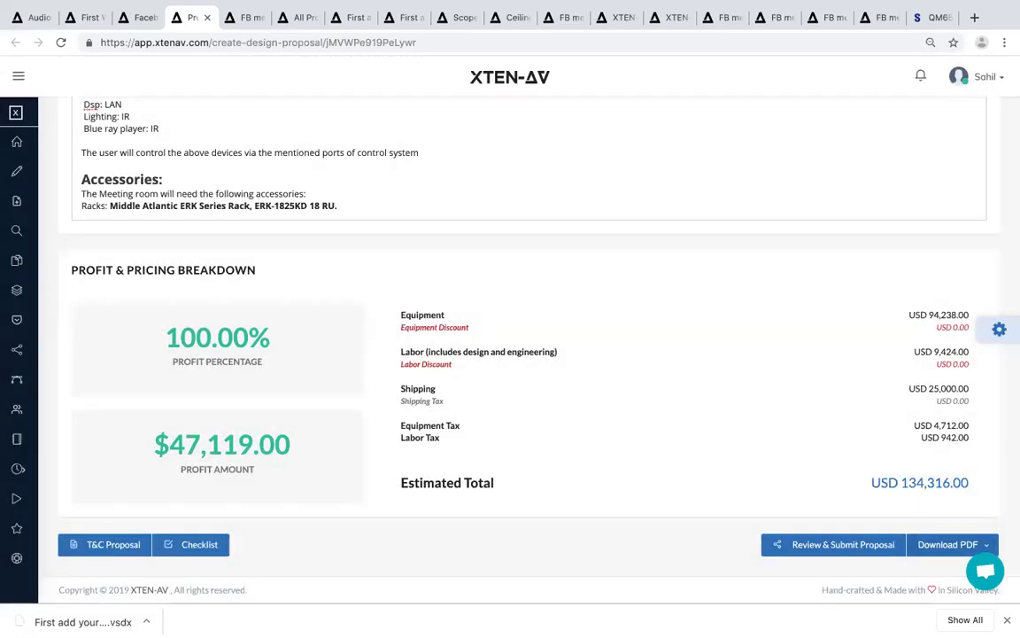
Download the proposal as a client PDF and view its terms and conditions form without adding any text.
{"action": "left_click", "coordinate": [952, 545]}
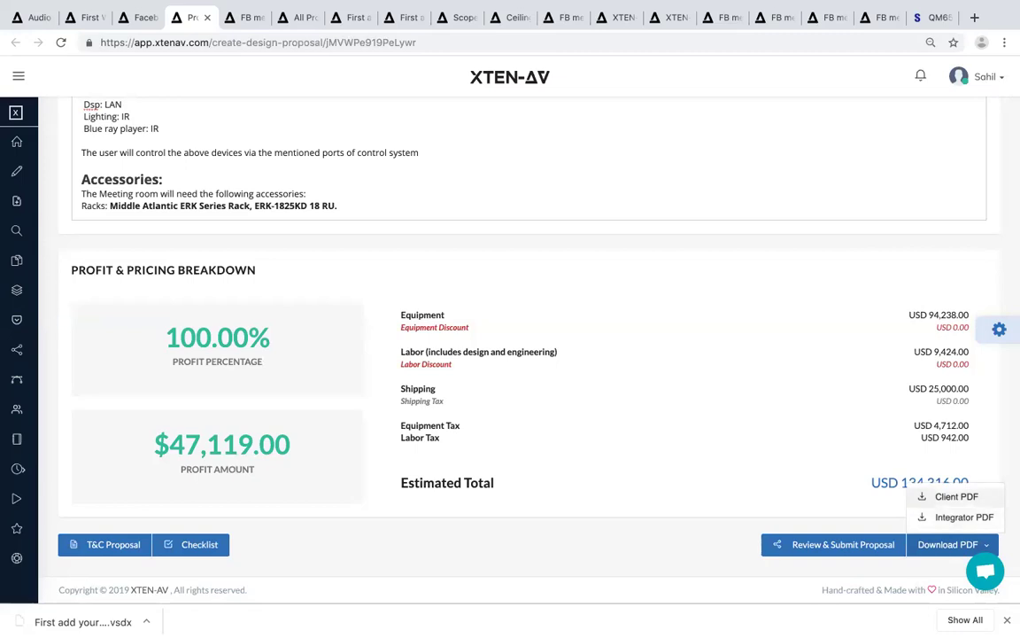
{"action": "left_click", "coordinate": [955, 497]}
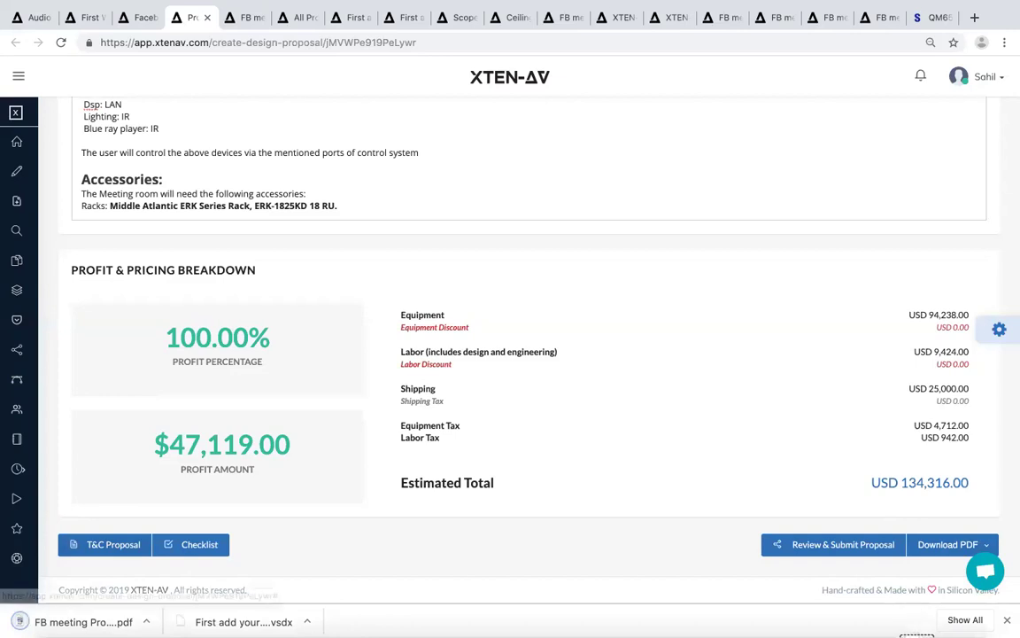
{"action": "left_click", "coordinate": [105, 544]}
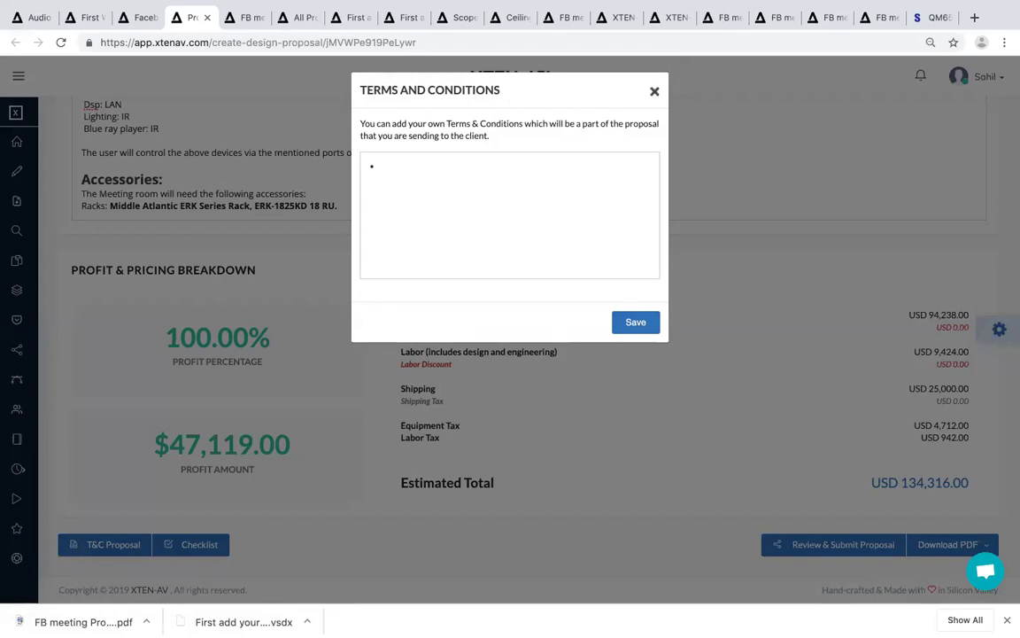
{"action": "left_click", "coordinate": [654, 91]}
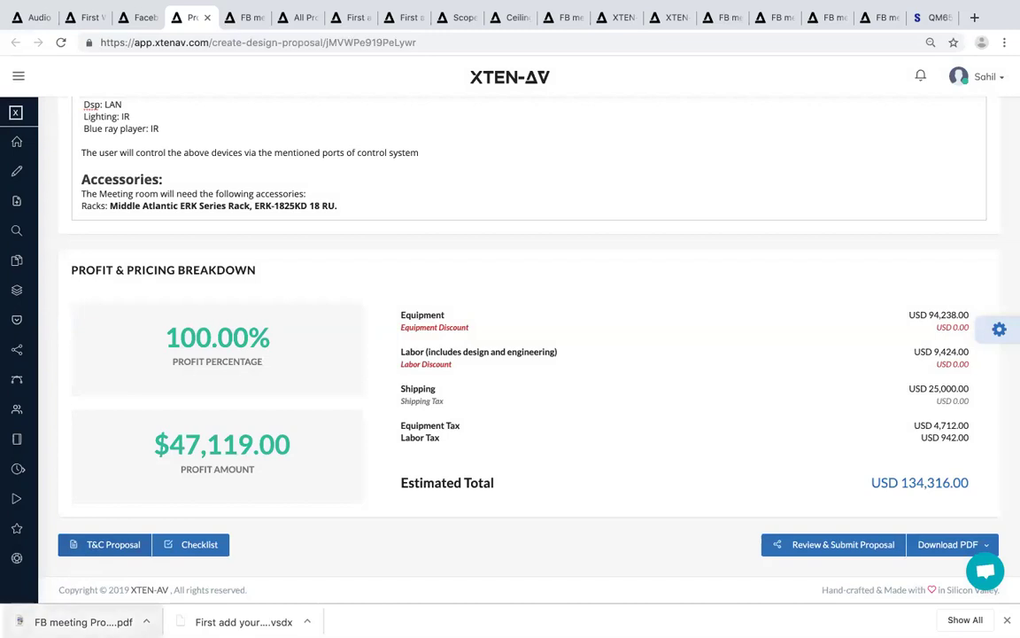
Examine the downloaded FB meeting Proposal PDF from the cover page through the item list to the pricing breakdown, and return to the online proposal.
{"action": "left_click", "coordinate": [83, 622]}
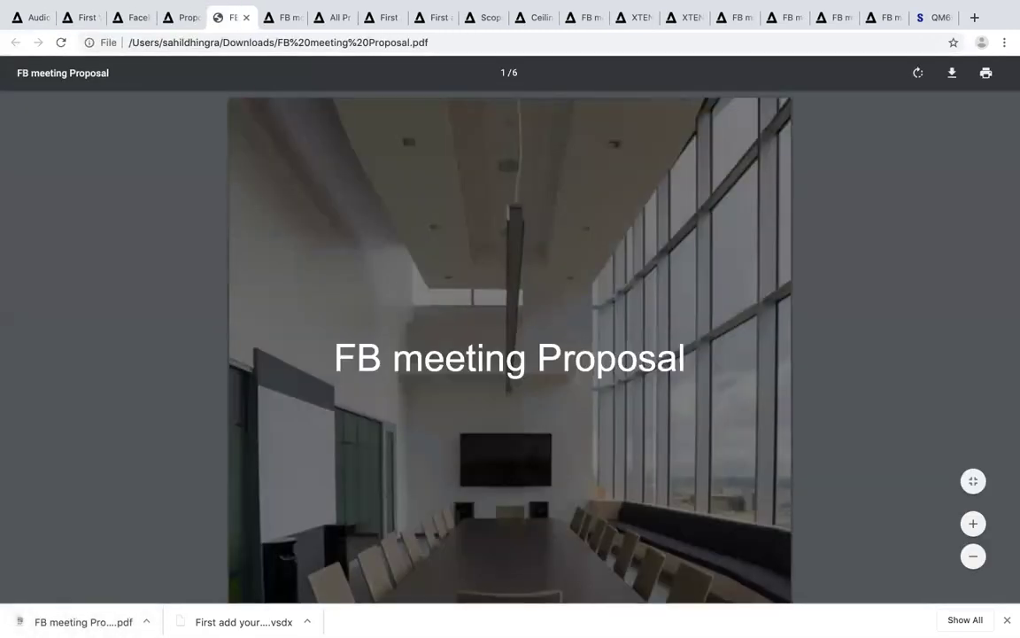
{"action": "scroll", "coordinate": [510, 345], "scroll_direction": "down", "scroll_amount": 2}
{"action": "scroll", "coordinate": [509, 346], "scroll_direction": "down", "scroll_amount": 2}
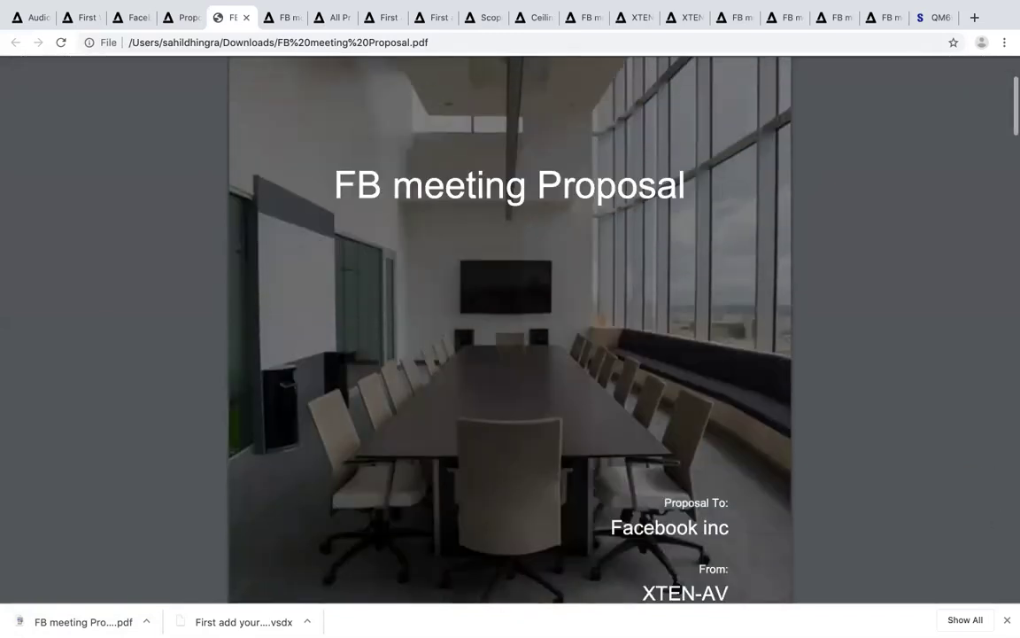
{"action": "scroll", "coordinate": [509, 345], "scroll_direction": "down", "scroll_amount": 4}
{"action": "scroll", "coordinate": [509, 346], "scroll_direction": "down", "scroll_amount": 4}
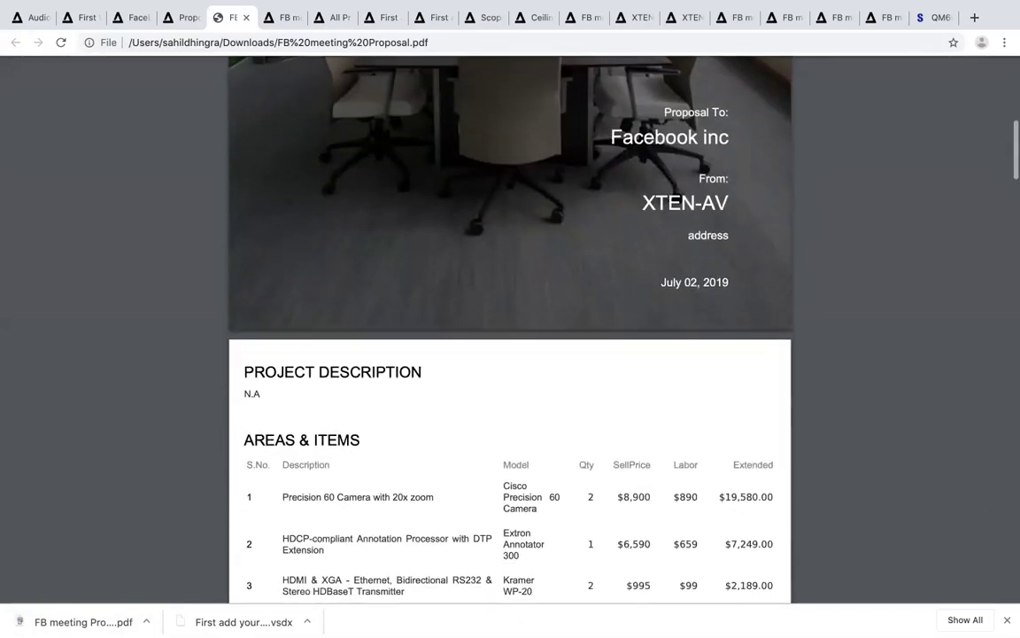
{"action": "scroll", "coordinate": [510, 345], "scroll_direction": "down", "scroll_amount": 5}
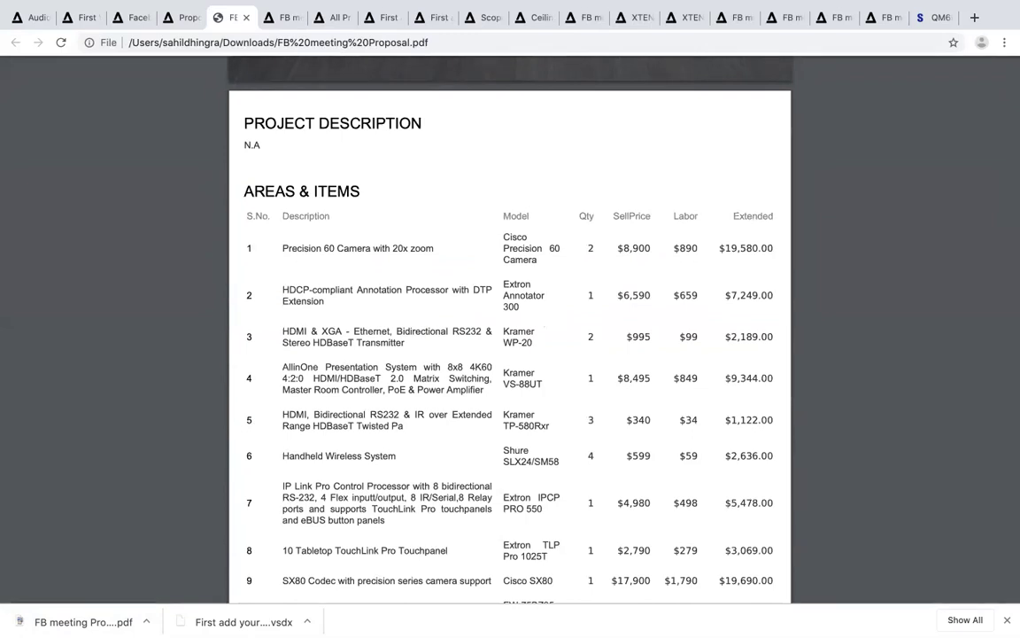
{"action": "scroll", "coordinate": [510, 346], "scroll_direction": "down", "scroll_amount": 4}
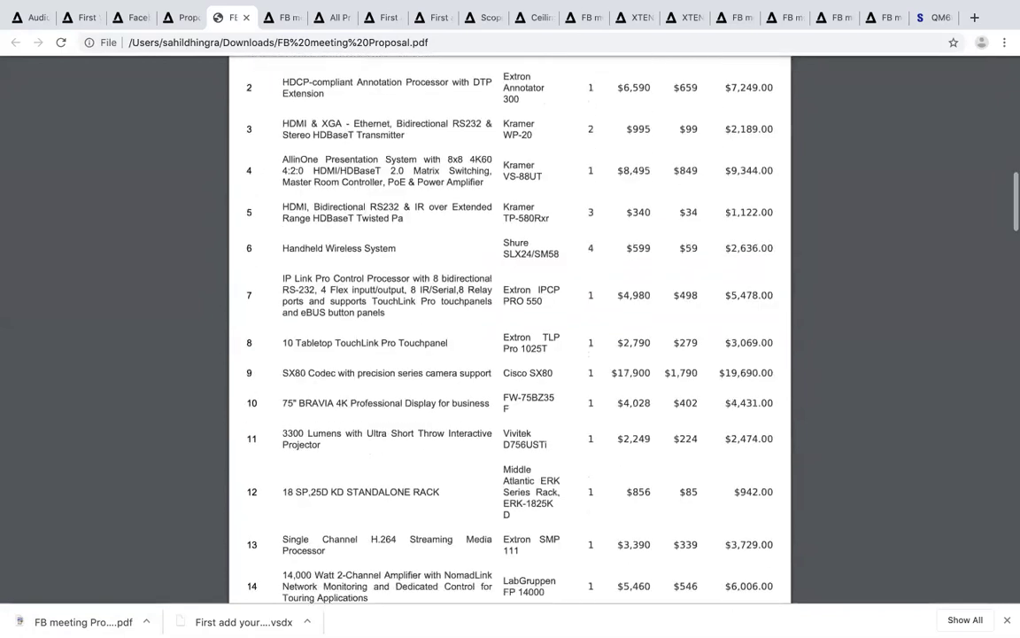
{"action": "scroll", "coordinate": [509, 345], "scroll_direction": "down", "scroll_amount": 12}
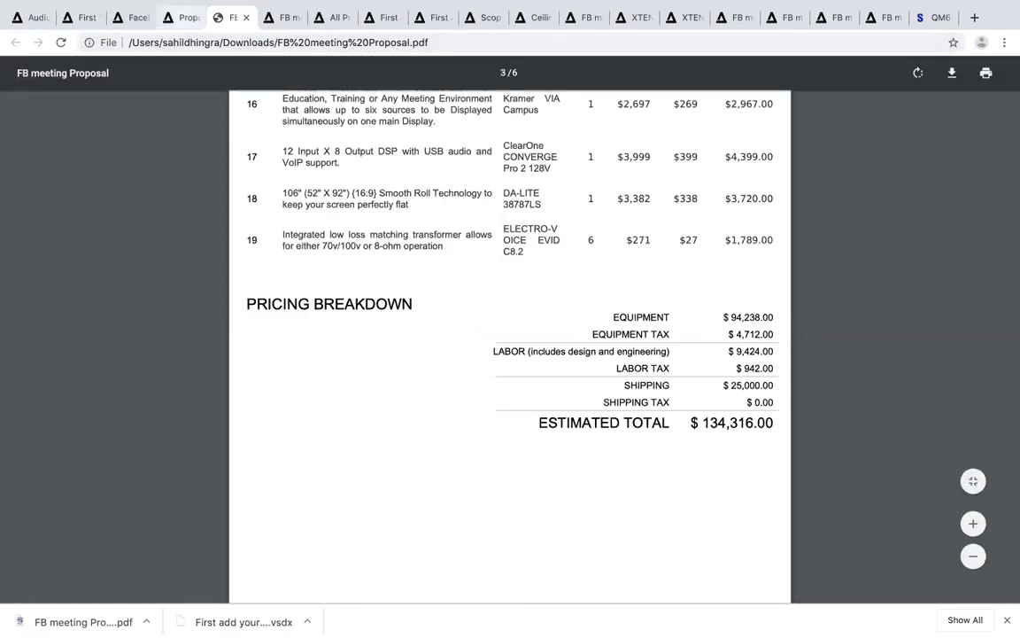
{"action": "left_click", "coordinate": [181, 17]}
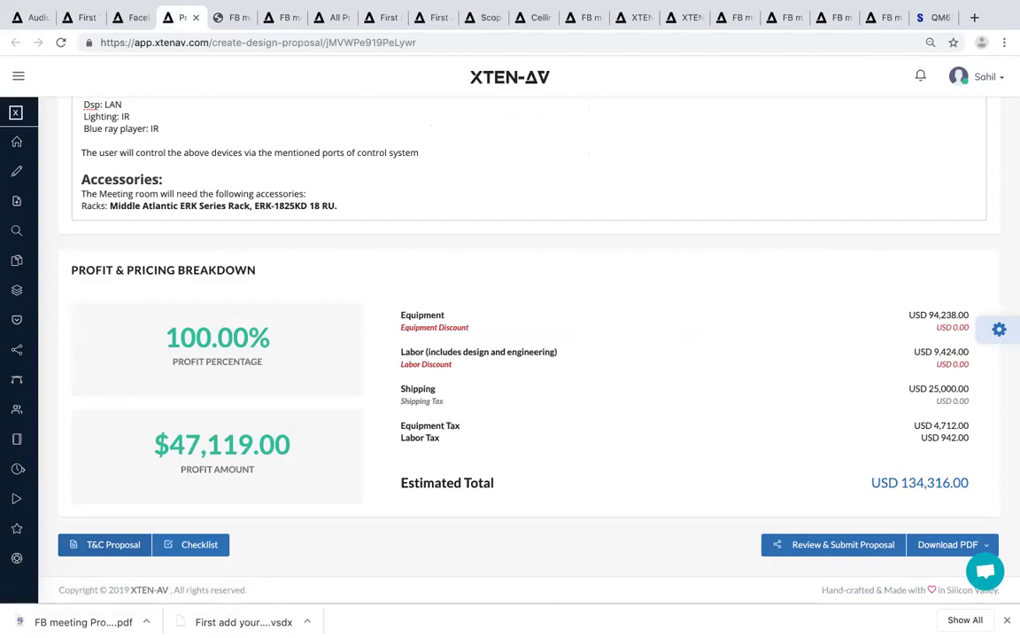
Open the product Specification Search and set its category to Ceiling Speaker.
{"action": "scroll", "coordinate": [510, 336], "scroll_direction": "up", "scroll_amount": 10}
{"action": "scroll", "coordinate": [510, 346], "scroll_direction": "up", "scroll_amount": 6}
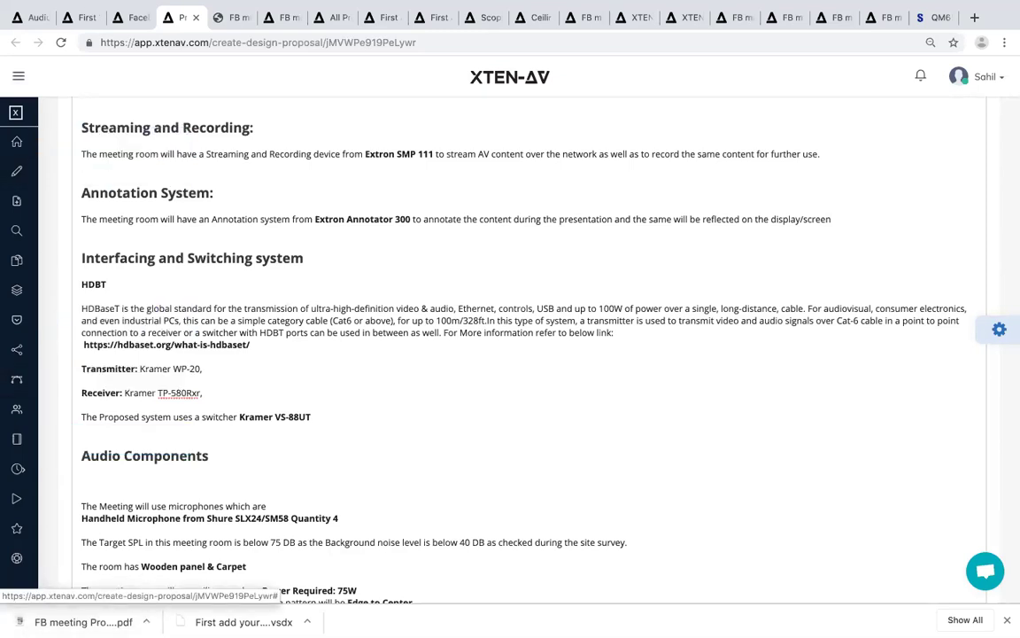
{"action": "left_click", "coordinate": [18, 76]}
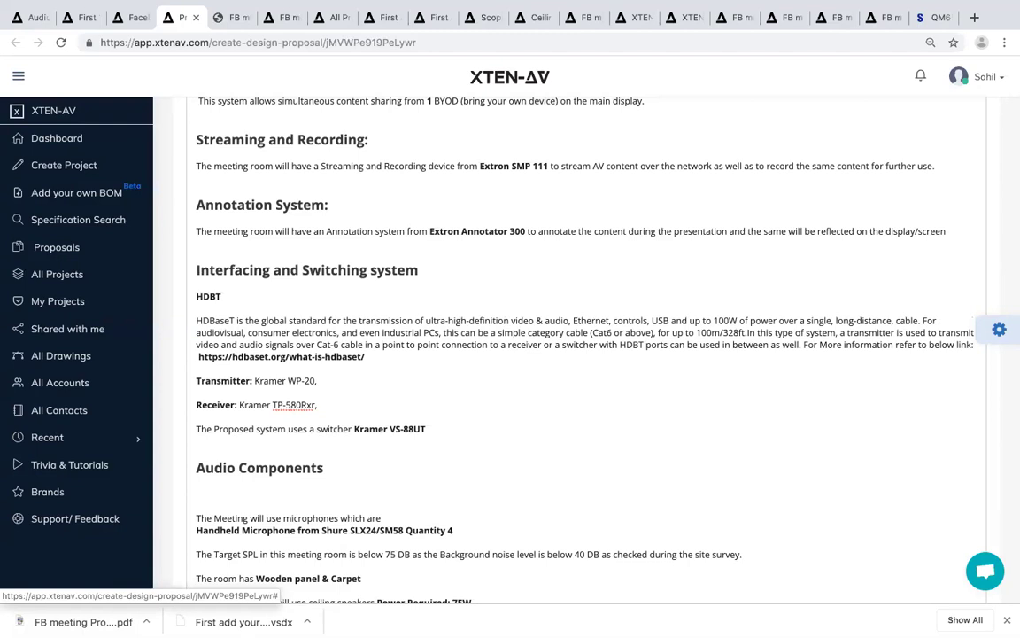
{"action": "left_click", "coordinate": [78, 219]}
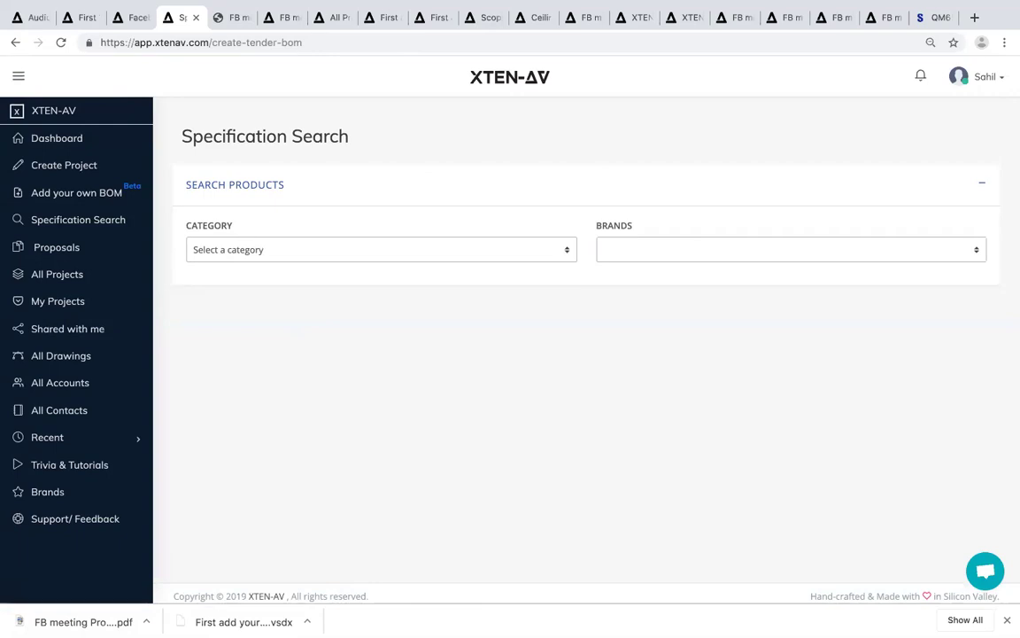
{"action": "left_click", "coordinate": [376, 252]}
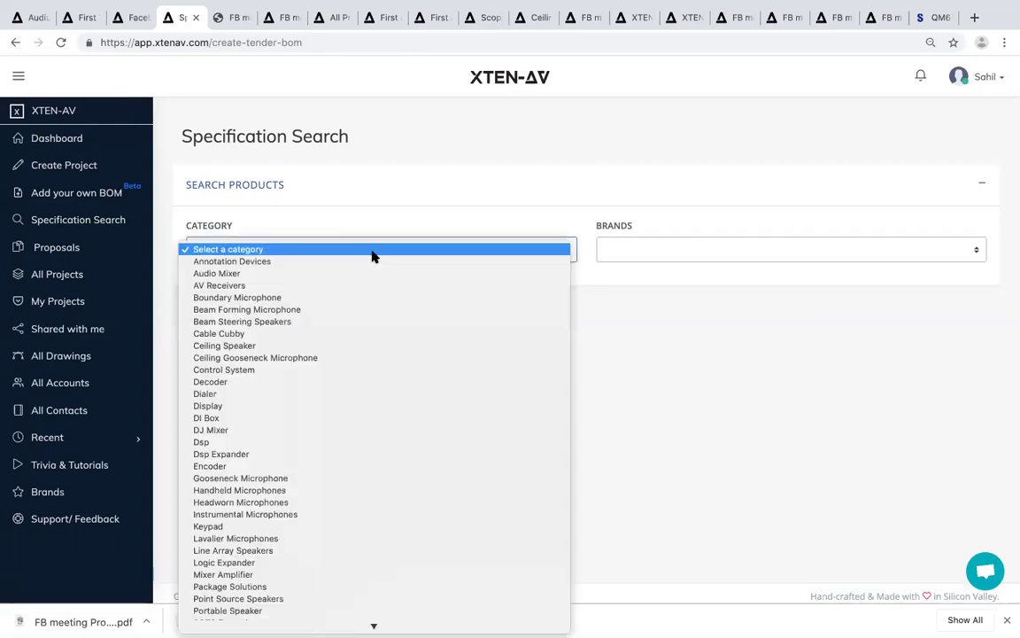
{"action": "left_click", "coordinate": [295, 346]}
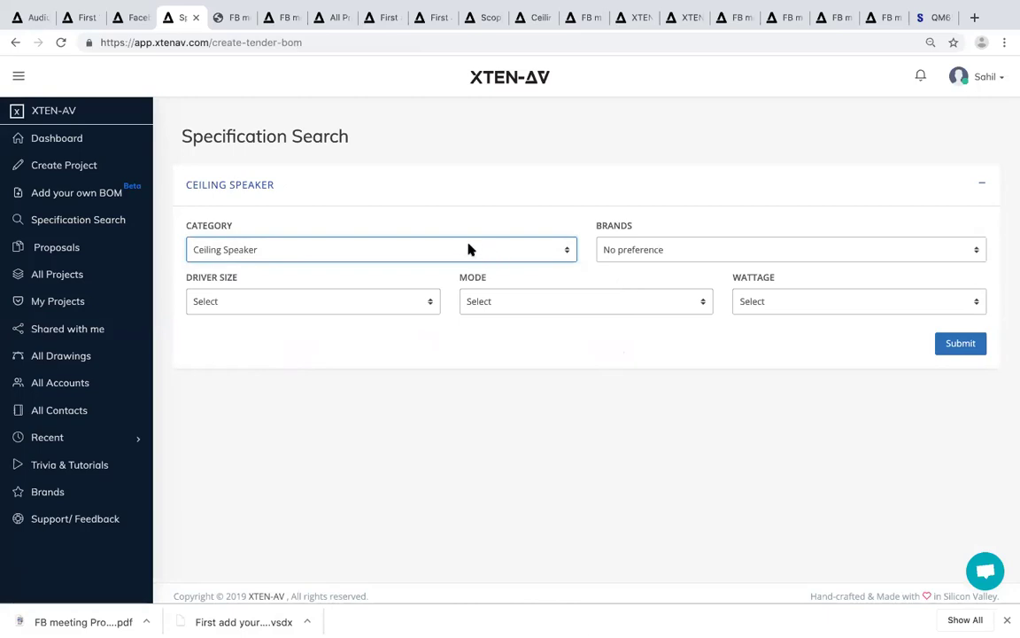
{"action": "left_click", "coordinate": [348, 243]}
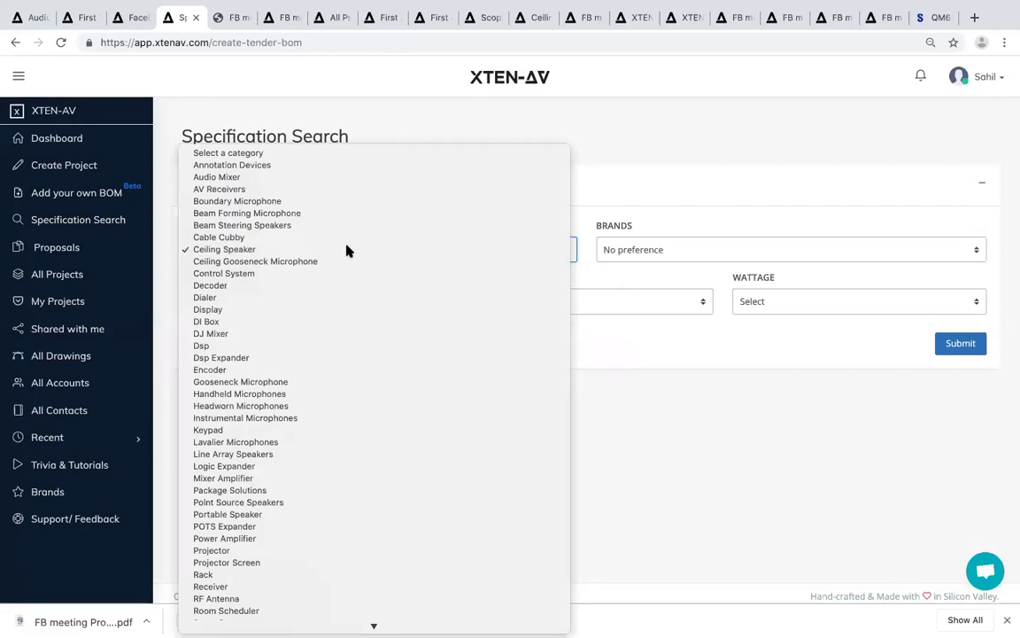
{"action": "left_click", "coordinate": [348, 249]}
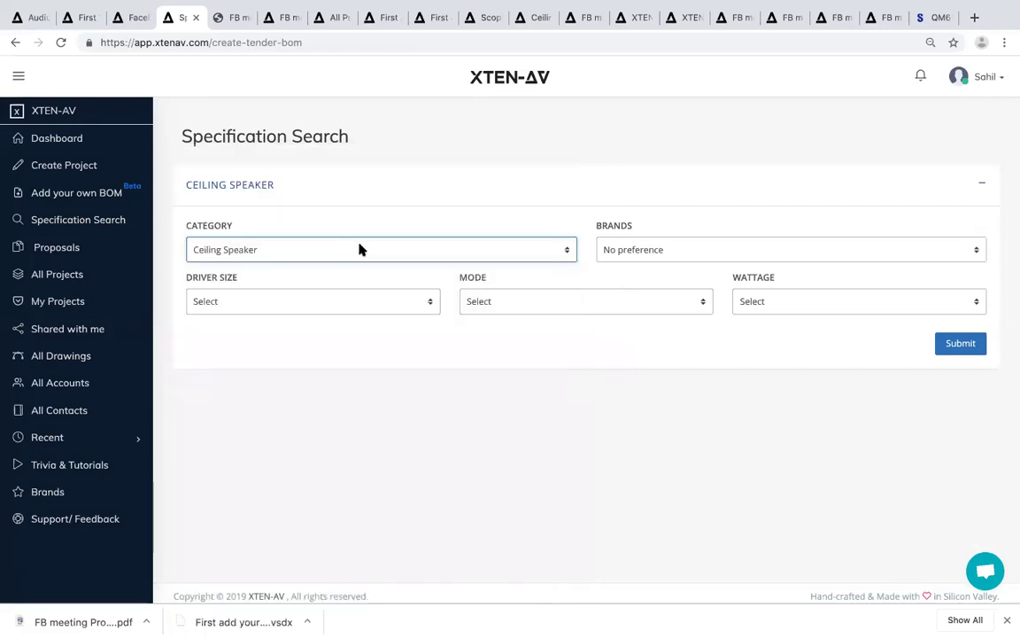
Search ceiling speakers with no brand preference, driver size Below 5 Inches, mode Low Impedance and wattage Below 50 W.
{"action": "left_click", "coordinate": [682, 253]}
{"action": "left_click", "coordinate": [700, 221]}
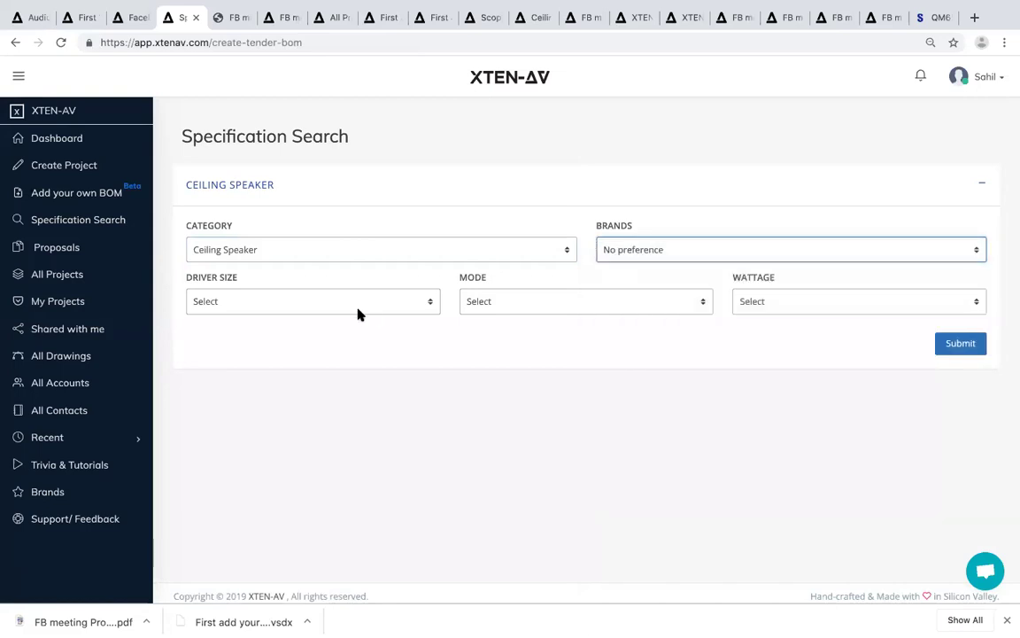
{"action": "left_click", "coordinate": [301, 310]}
{"action": "left_click", "coordinate": [300, 311]}
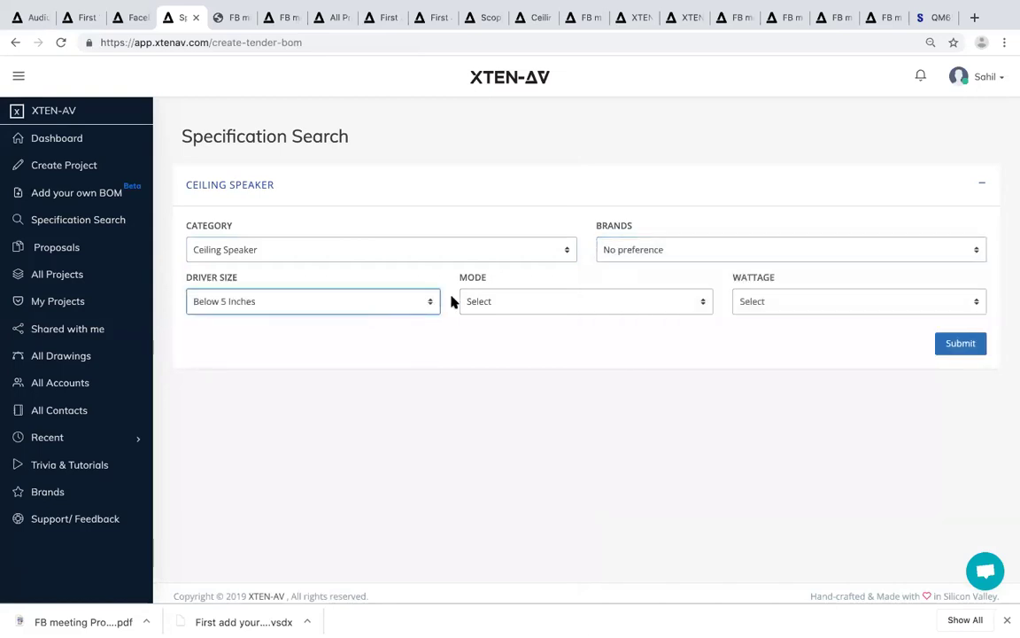
{"action": "left_click", "coordinate": [469, 304]}
{"action": "left_click", "coordinate": [483, 315]}
{"action": "left_click", "coordinate": [745, 307]}
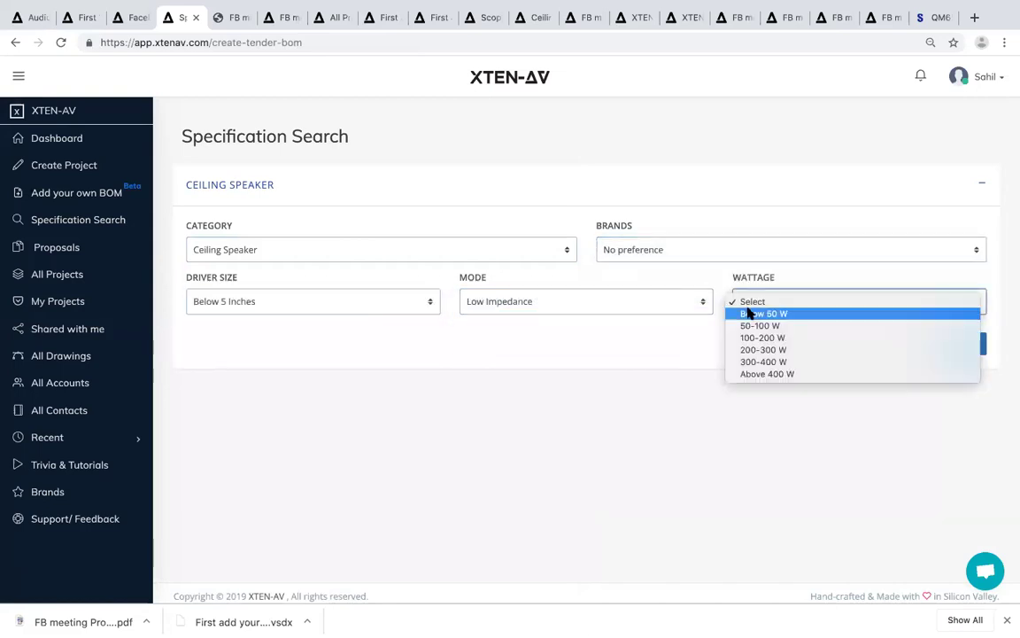
{"action": "left_click", "coordinate": [758, 315]}
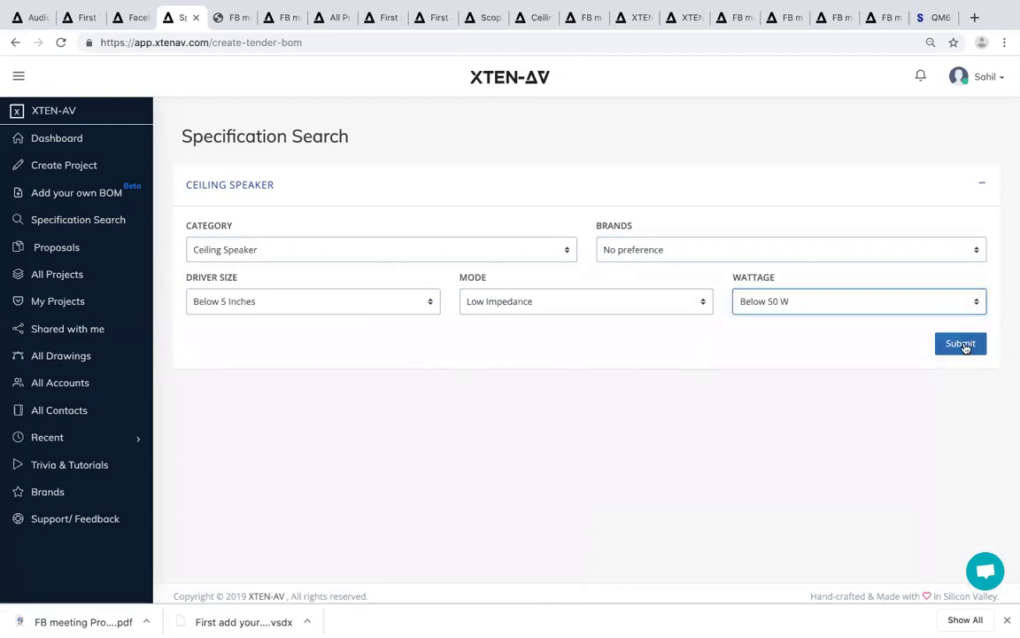
{"action": "left_click", "coordinate": [962, 345]}
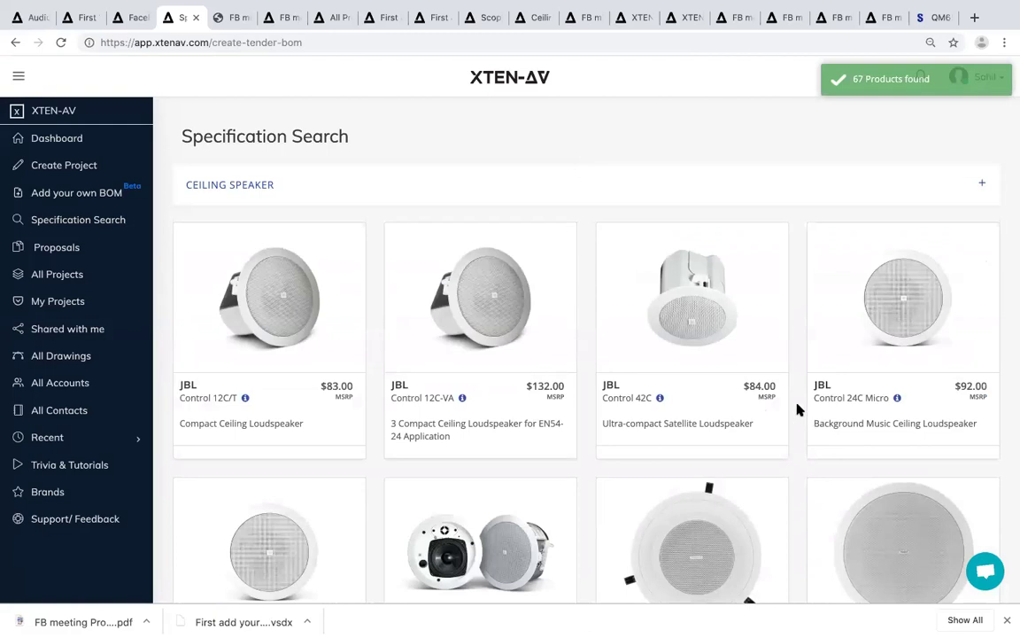
Browse the ceiling speaker search results down to the Extron models and return to the start of the list.
{"action": "scroll", "coordinate": [797, 410], "scroll_direction": "down", "scroll_amount": 5}
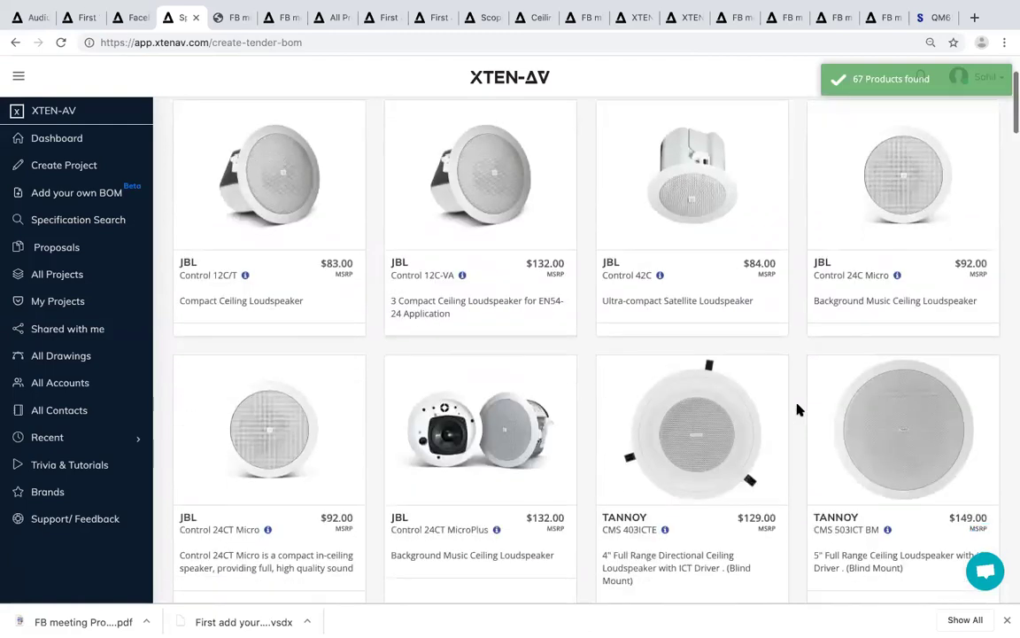
{"action": "scroll", "coordinate": [797, 409], "scroll_direction": "down", "scroll_amount": 7}
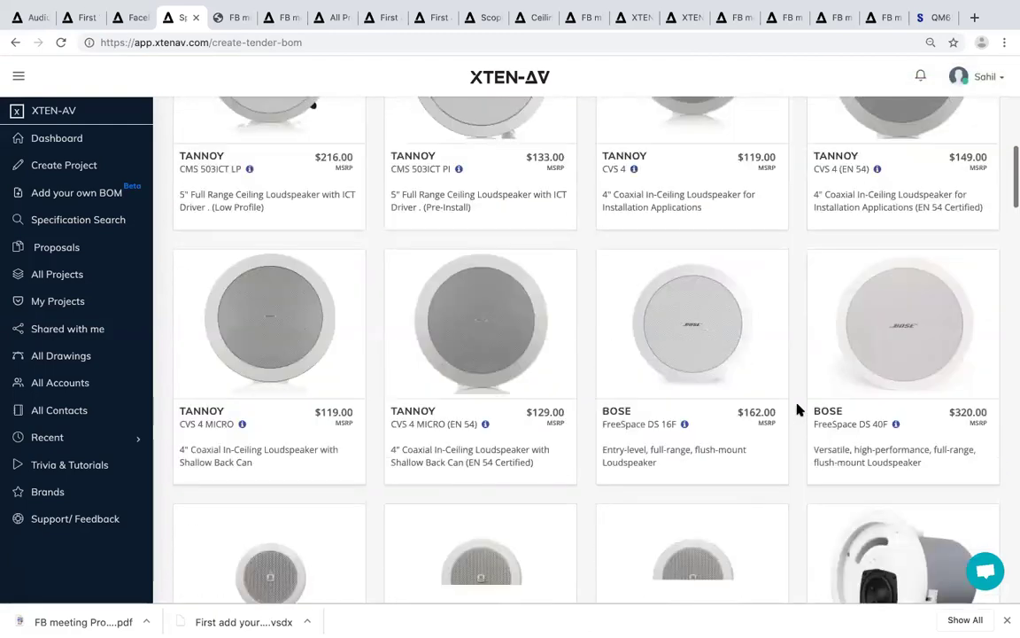
{"action": "scroll", "coordinate": [797, 409], "scroll_direction": "down", "scroll_amount": 6}
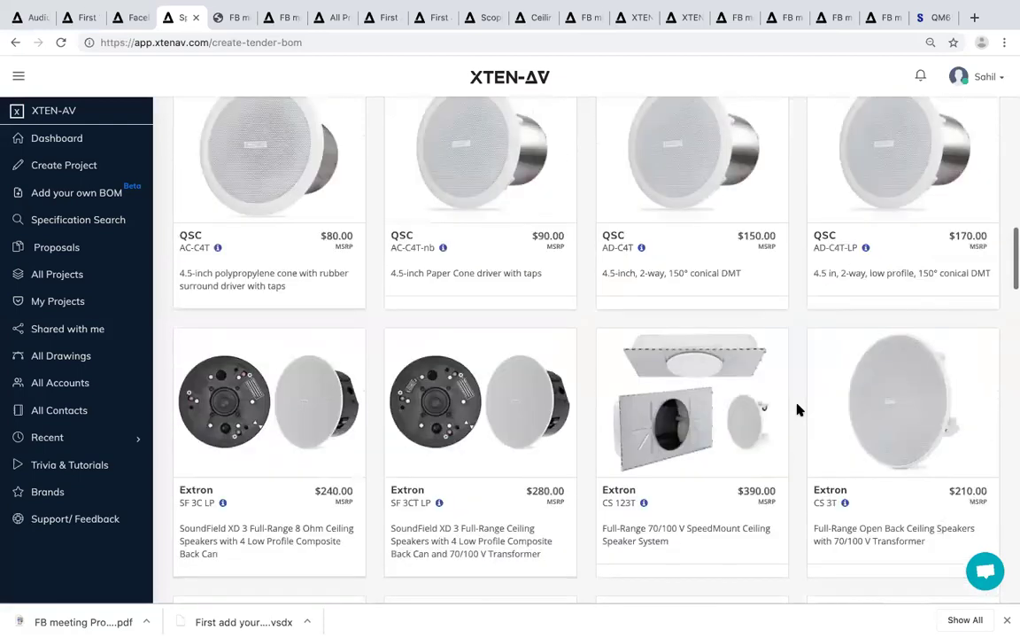
{"action": "scroll", "coordinate": [797, 409], "scroll_direction": "up", "scroll_amount": 5}
{"action": "scroll", "coordinate": [780, 398], "scroll_direction": "up", "scroll_amount": 12}
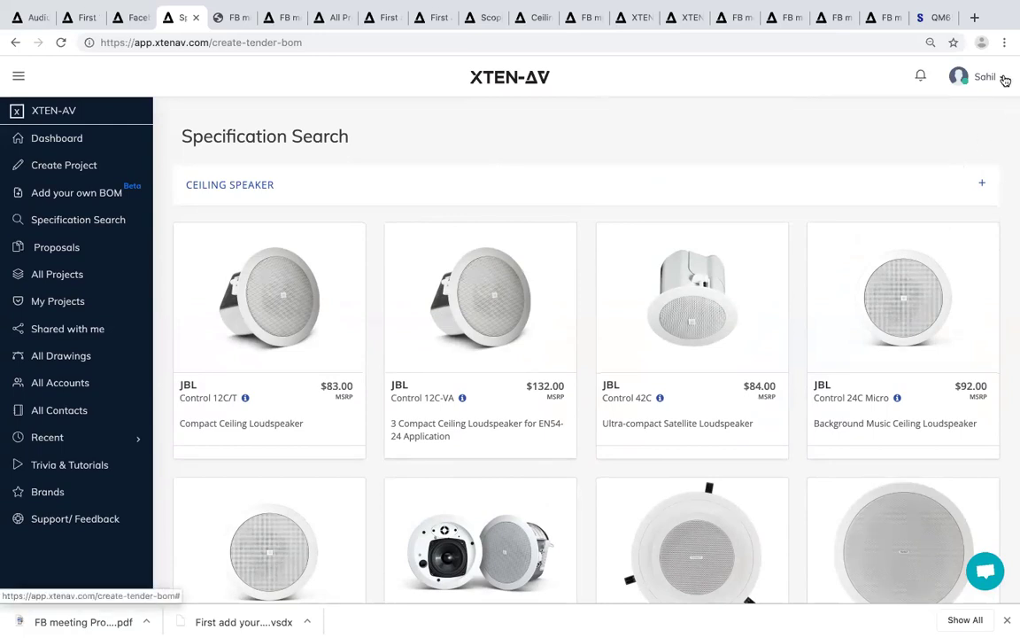
Open the account profile and view its payments history and billing information.
{"action": "left_click", "coordinate": [1005, 80]}
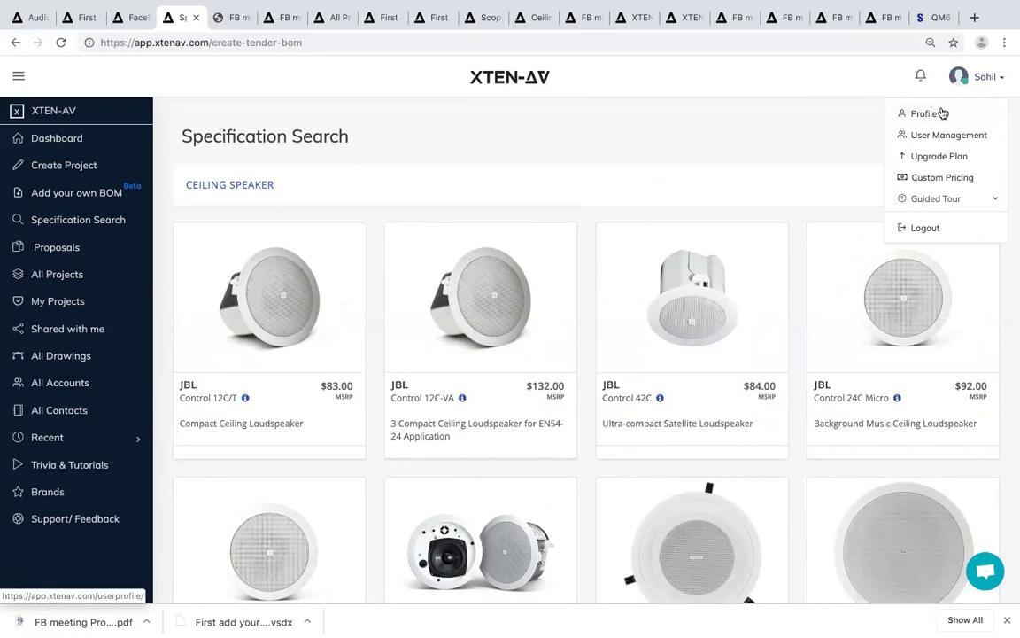
{"action": "left_click", "coordinate": [929, 113]}
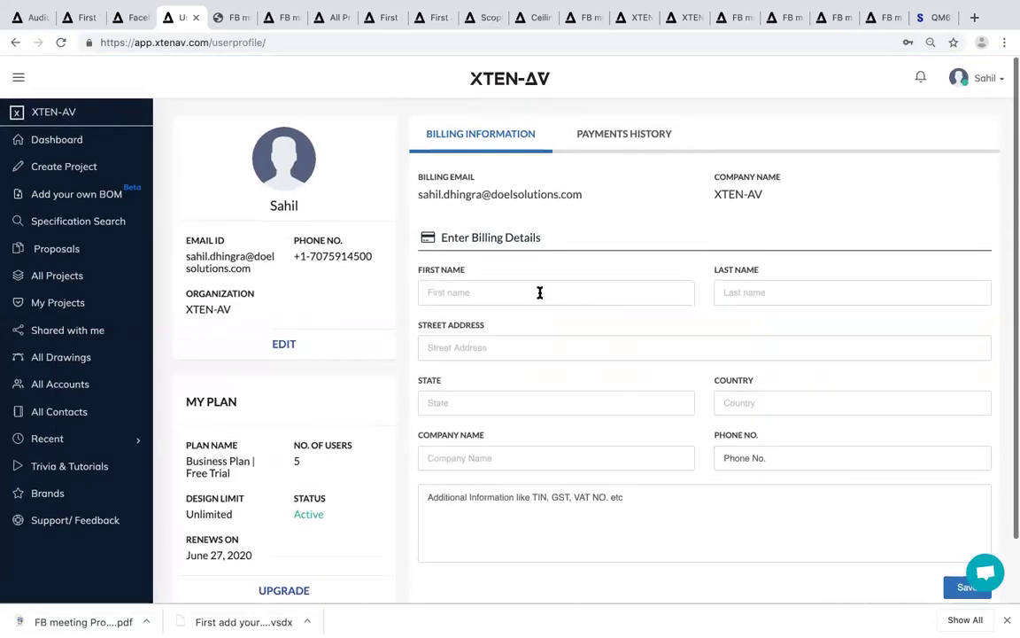
{"action": "left_click", "coordinate": [631, 135]}
{"action": "left_click", "coordinate": [518, 138]}
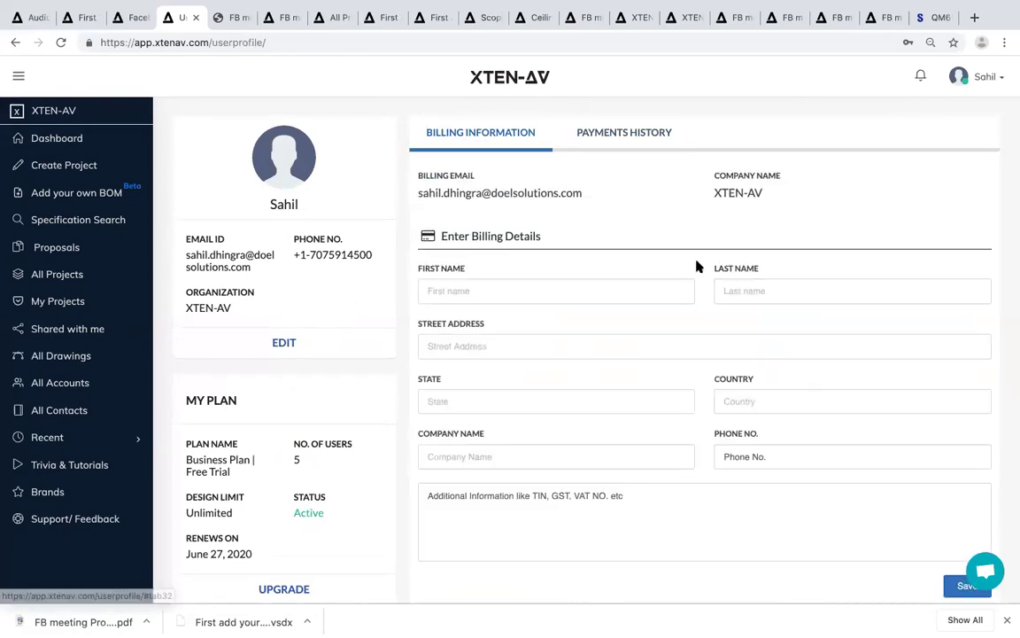
Open User Management, start a user invitation, and fill in the invitee's name and e-mail.
{"action": "left_click", "coordinate": [983, 78]}
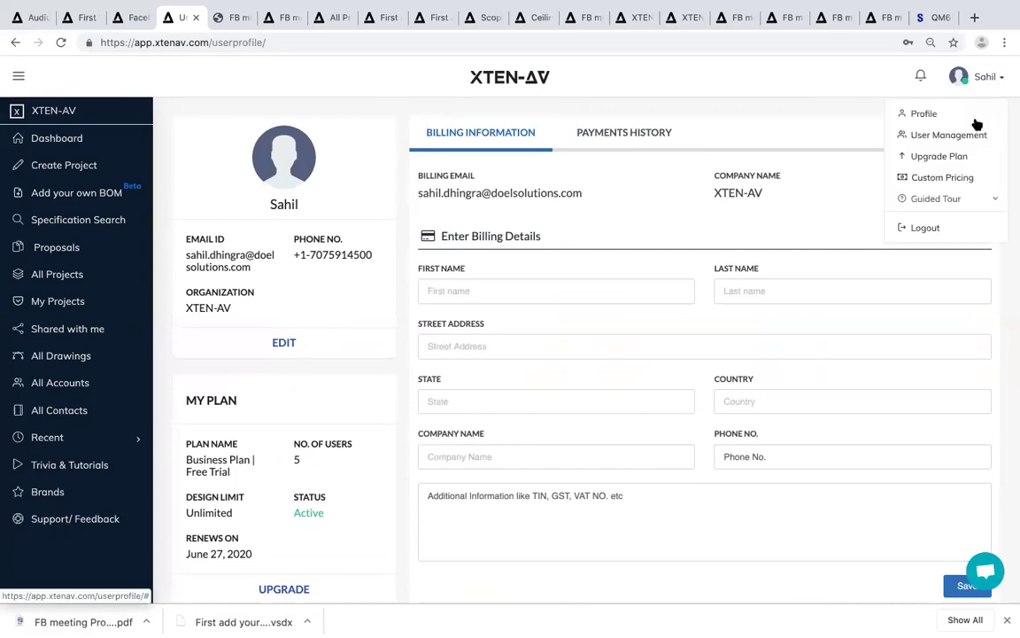
{"action": "left_click", "coordinate": [968, 134]}
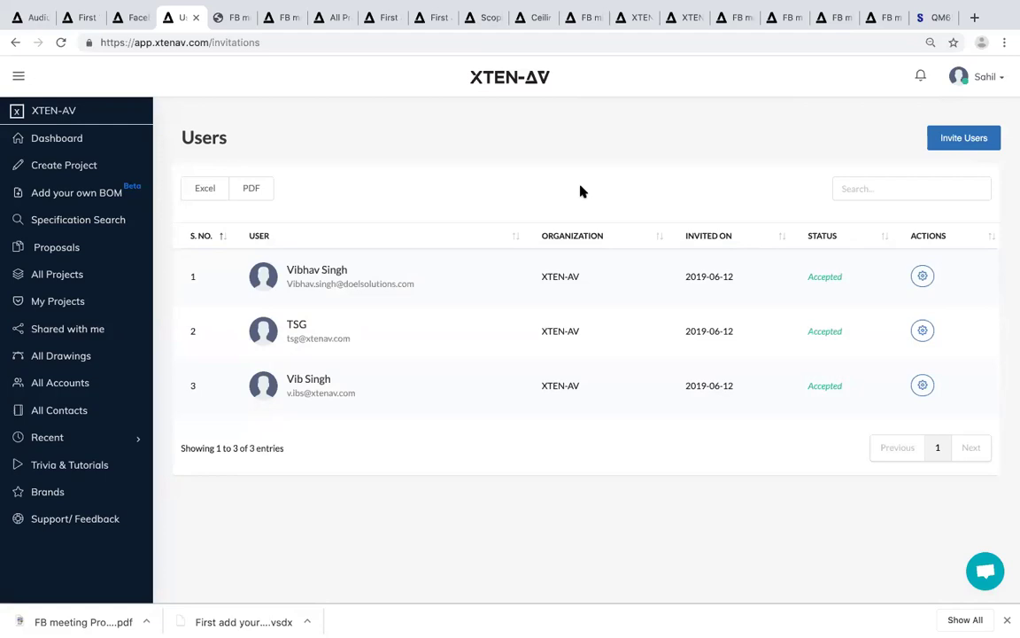
{"action": "left_click", "coordinate": [958, 146]}
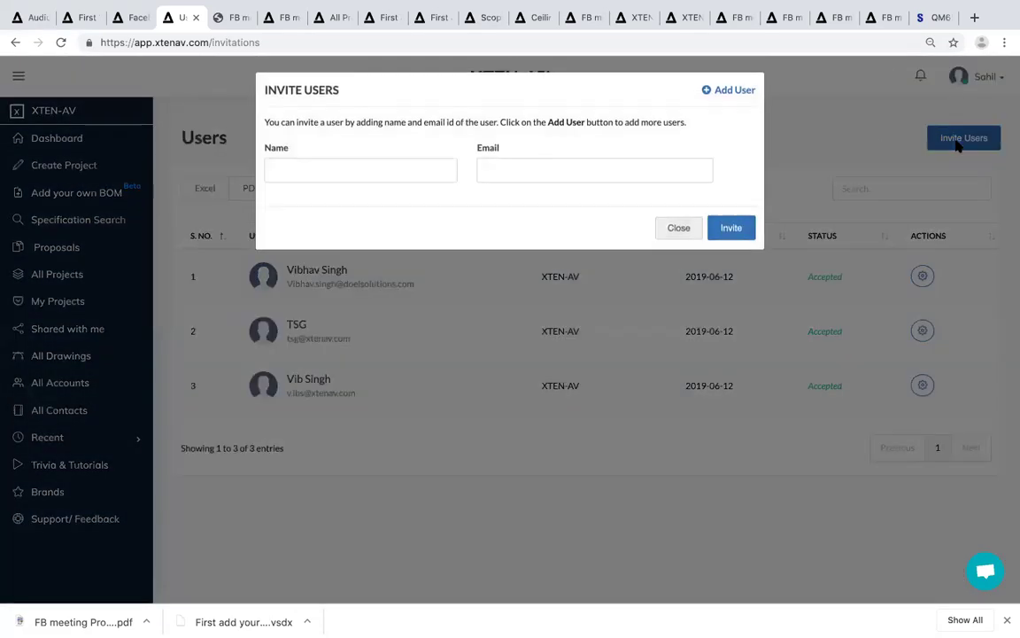
{"action": "left_click", "coordinate": [391, 166]}
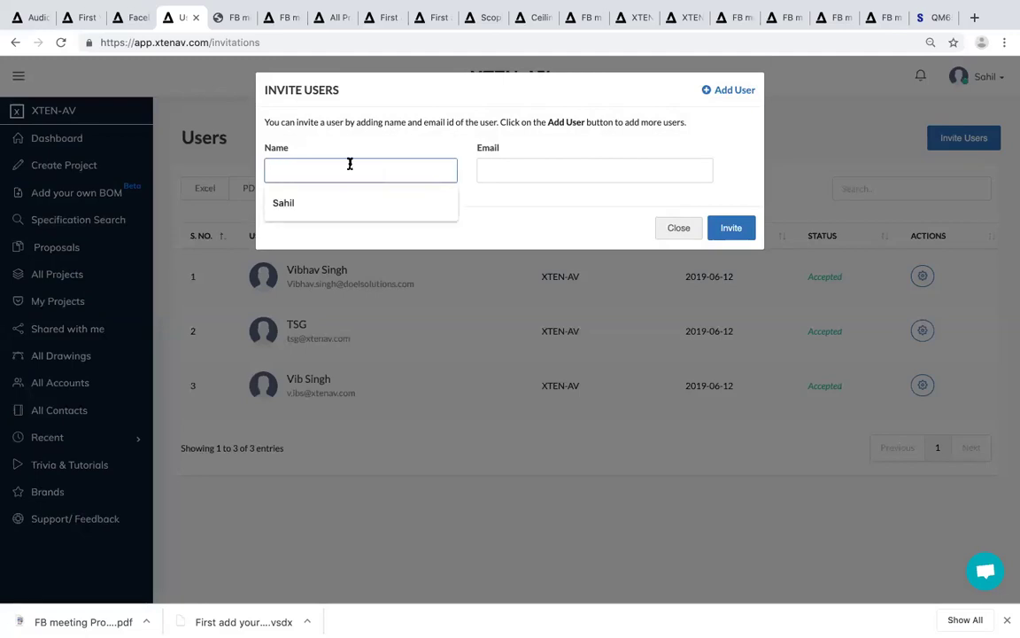
{"action": "type", "text": "Asd "}
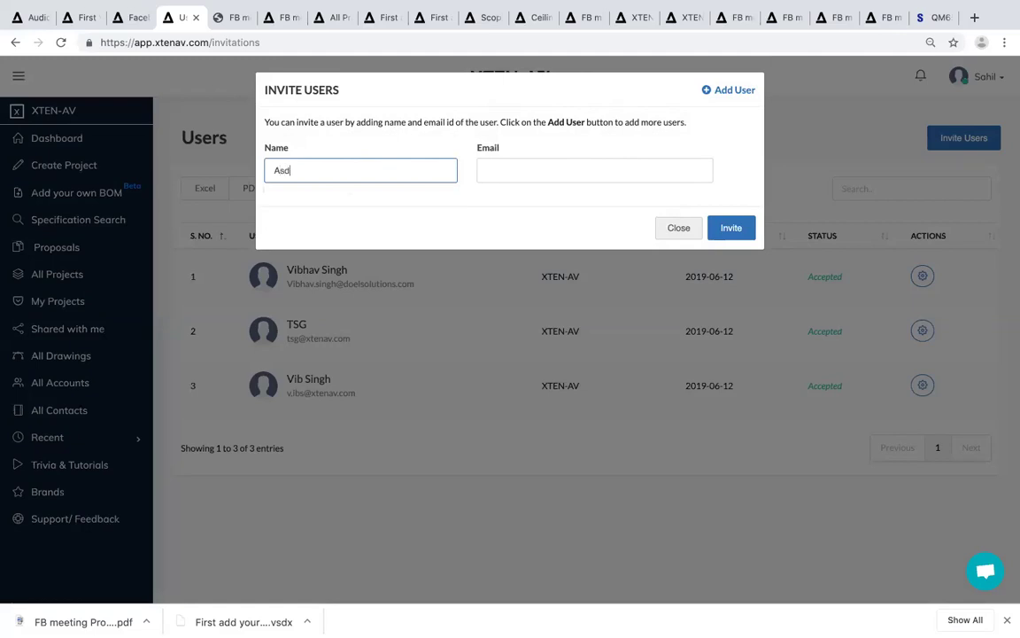
{"action": "type", "text": "test"}
{"action": "key", "text": "Tab"}
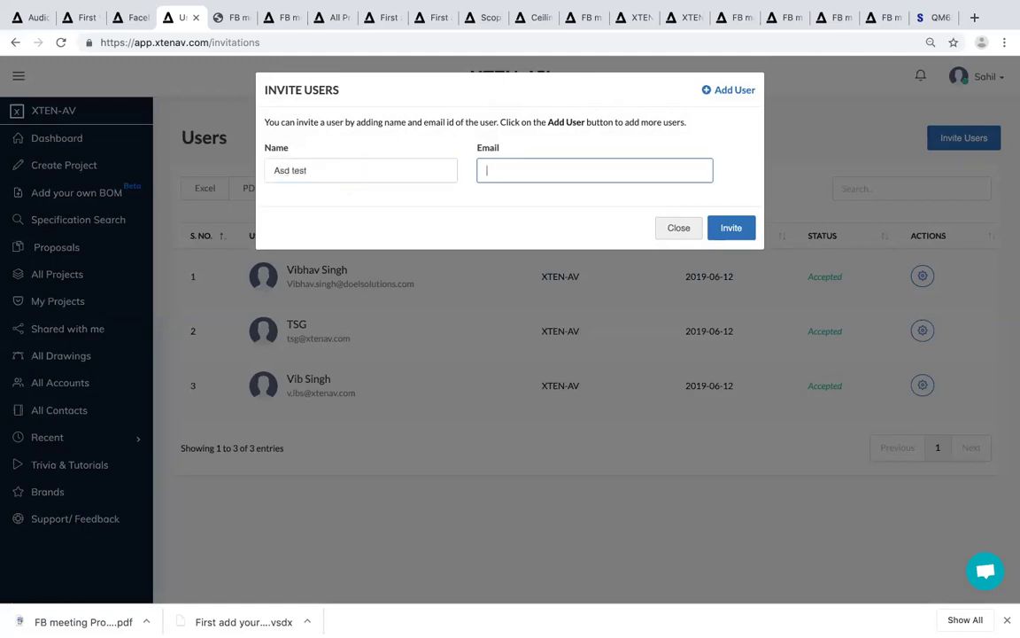
{"action": "type", "text": "test@gmail.com"}
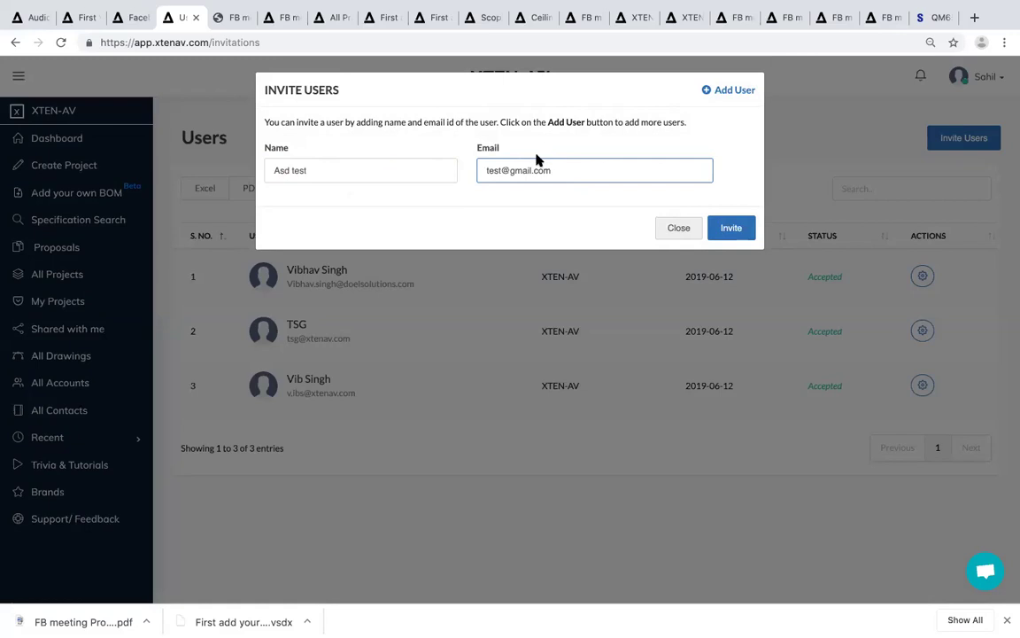
Add four more blank user entries to the invitation form and close it without sending any invitation.
{"action": "left_click", "coordinate": [732, 91]}
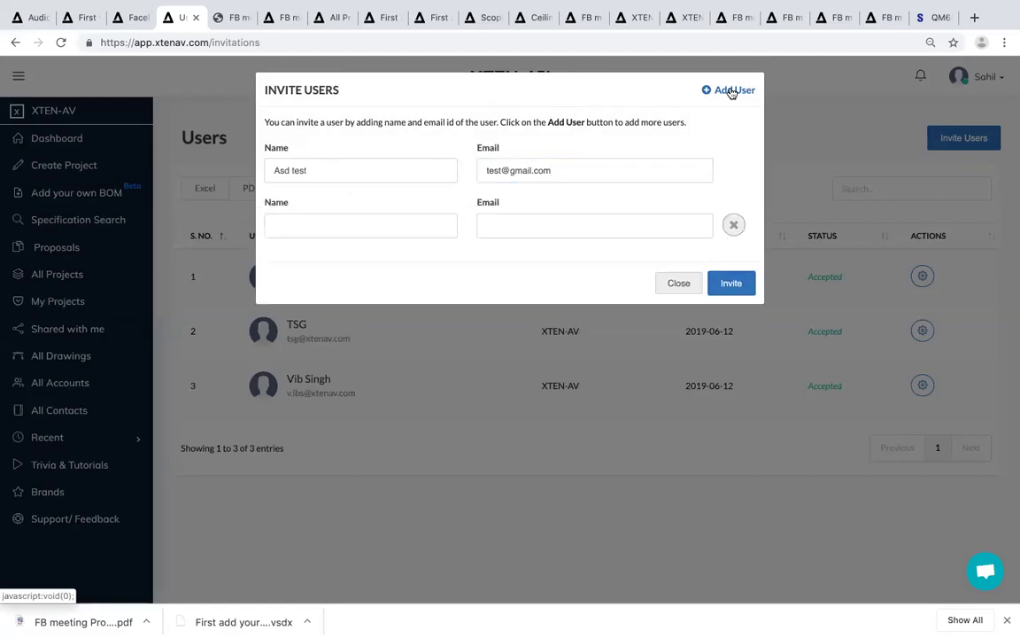
{"action": "left_click", "coordinate": [731, 91]}
{"action": "left_click", "coordinate": [732, 91]}
{"action": "left_click", "coordinate": [732, 91]}
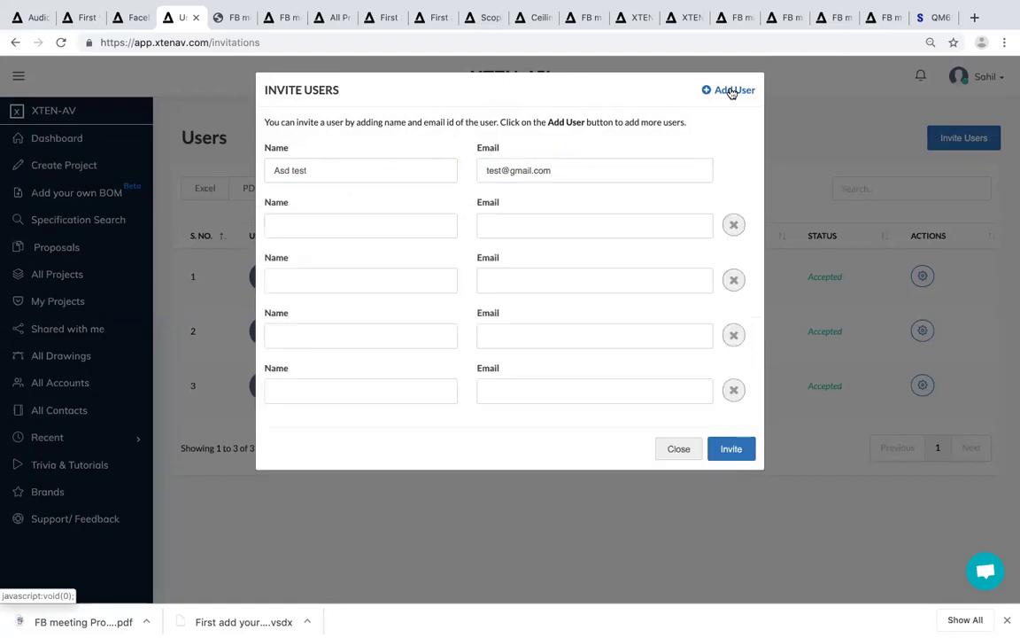
{"action": "left_click", "coordinate": [677, 451]}
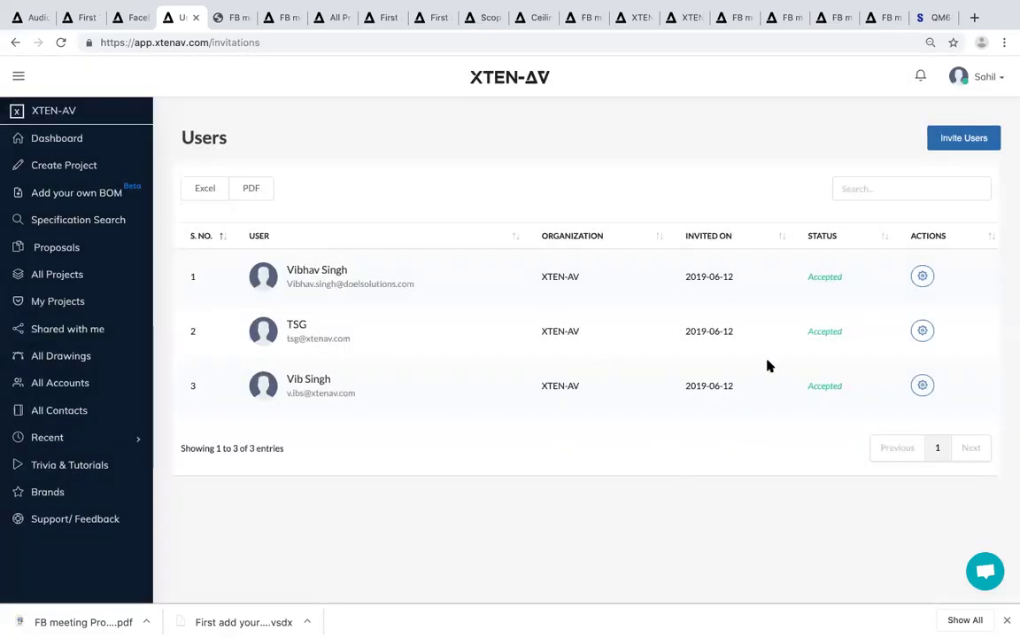
View the available actions for the second listed user, and examine the Custom Pricing page's upload area and upload history.
{"action": "left_click", "coordinate": [922, 330]}
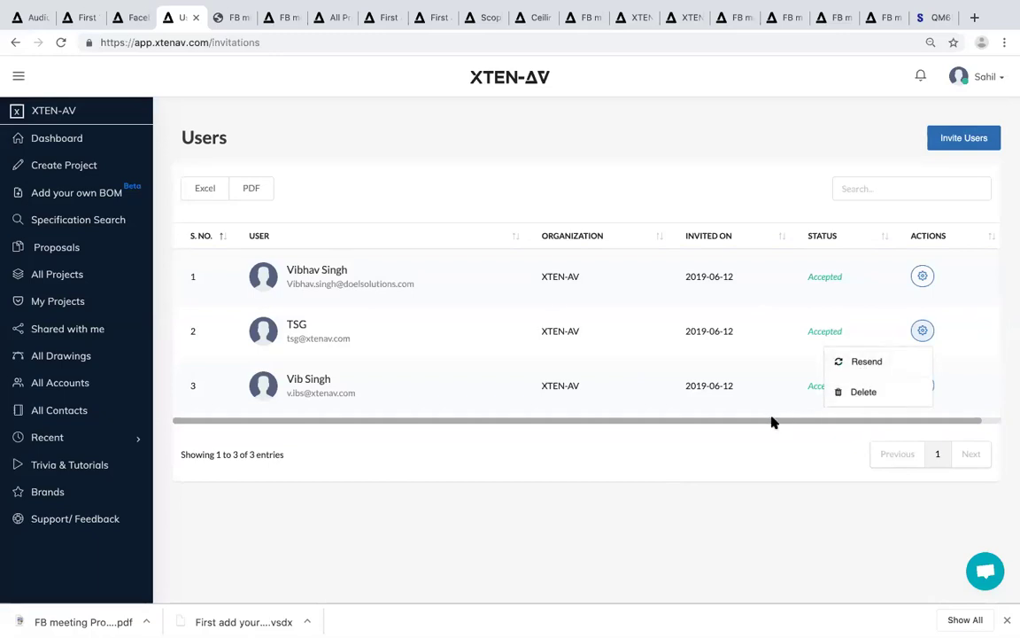
{"action": "left_click", "coordinate": [731, 444]}
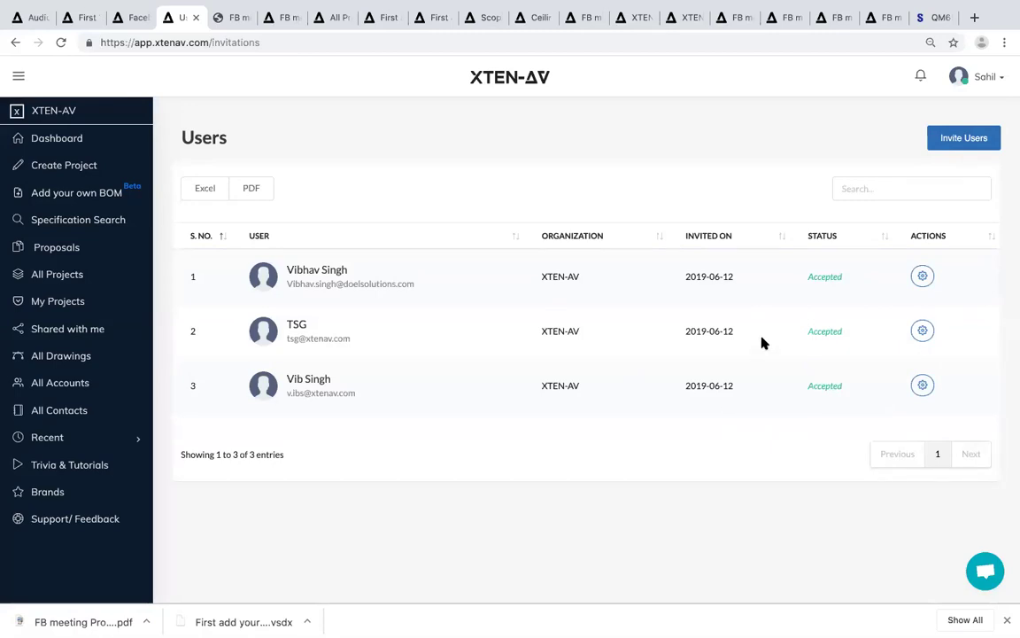
{"action": "left_click", "coordinate": [1004, 78]}
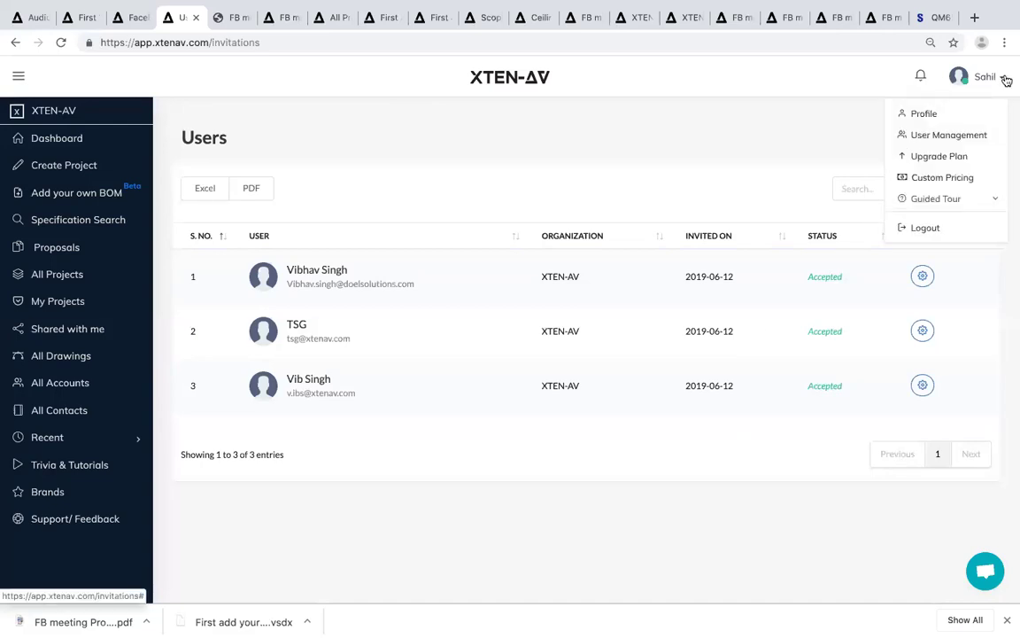
{"action": "left_click", "coordinate": [952, 179]}
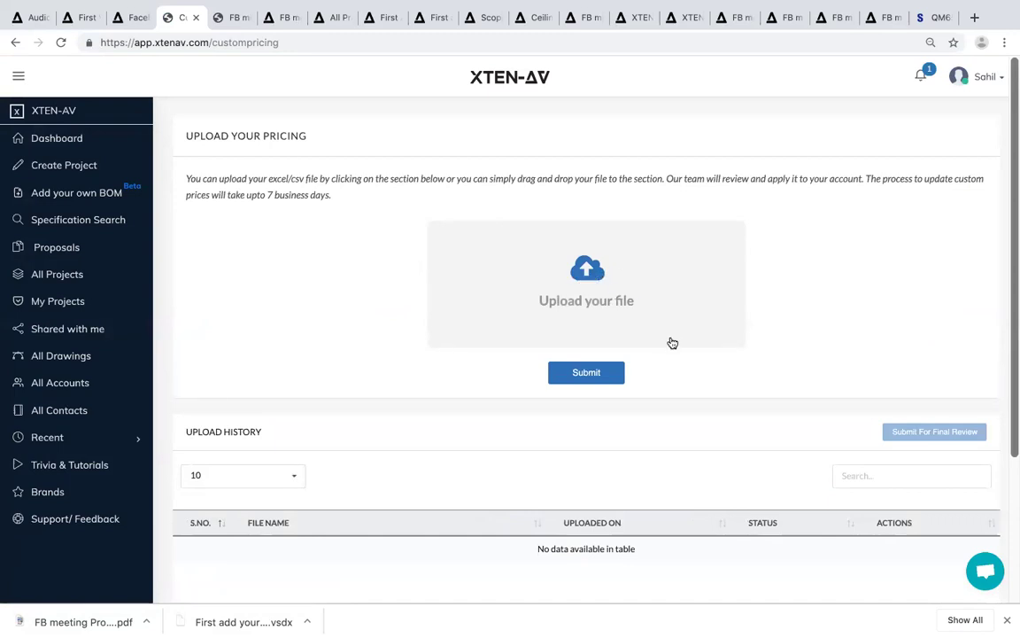
{"action": "scroll", "coordinate": [769, 349], "scroll_direction": "down", "scroll_amount": 1}
{"action": "scroll", "coordinate": [770, 350], "scroll_direction": "down", "scroll_amount": 1}
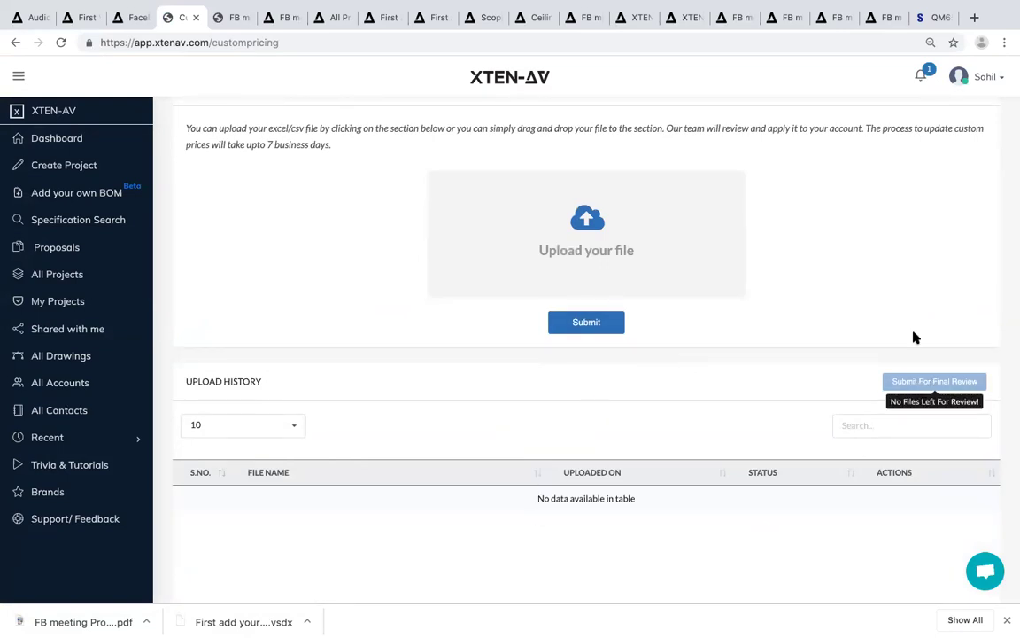
{"action": "scroll", "coordinate": [900, 257], "scroll_direction": "up", "scroll_amount": 2}
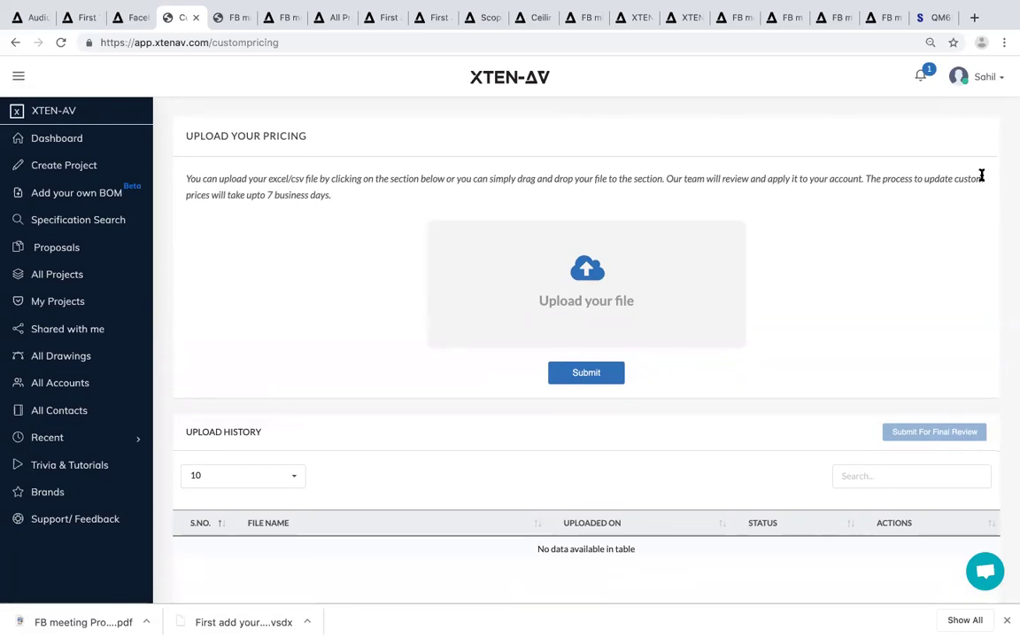
View the Guided Tour topics in the account options and close them without starting a tour.
{"action": "left_click", "coordinate": [1003, 80]}
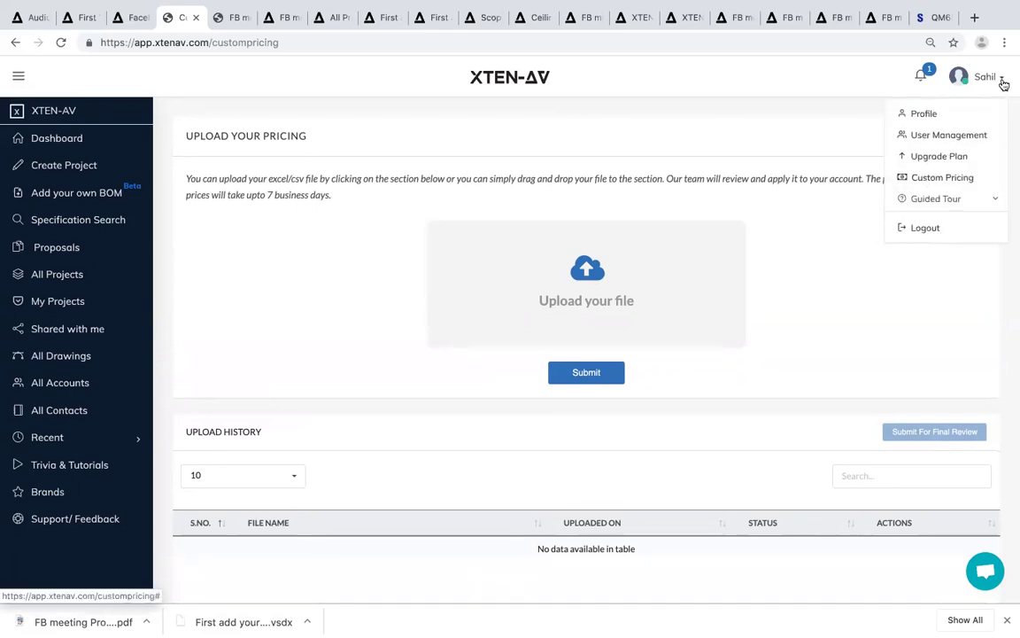
{"action": "left_click", "coordinate": [949, 200]}
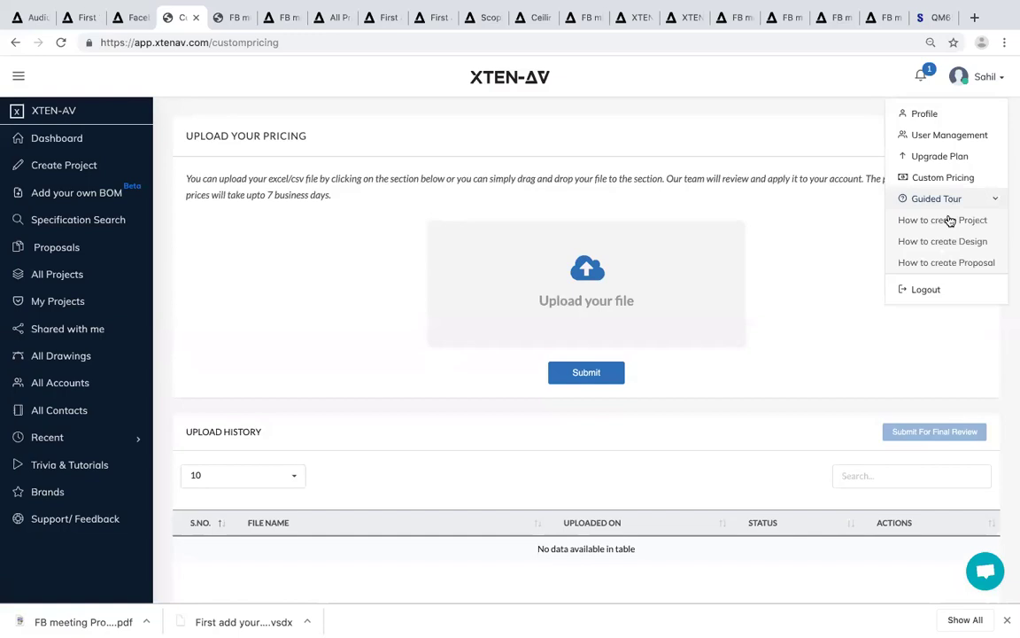
{"action": "scroll", "coordinate": [945, 247], "scroll_direction": "down", "scroll_amount": 1}
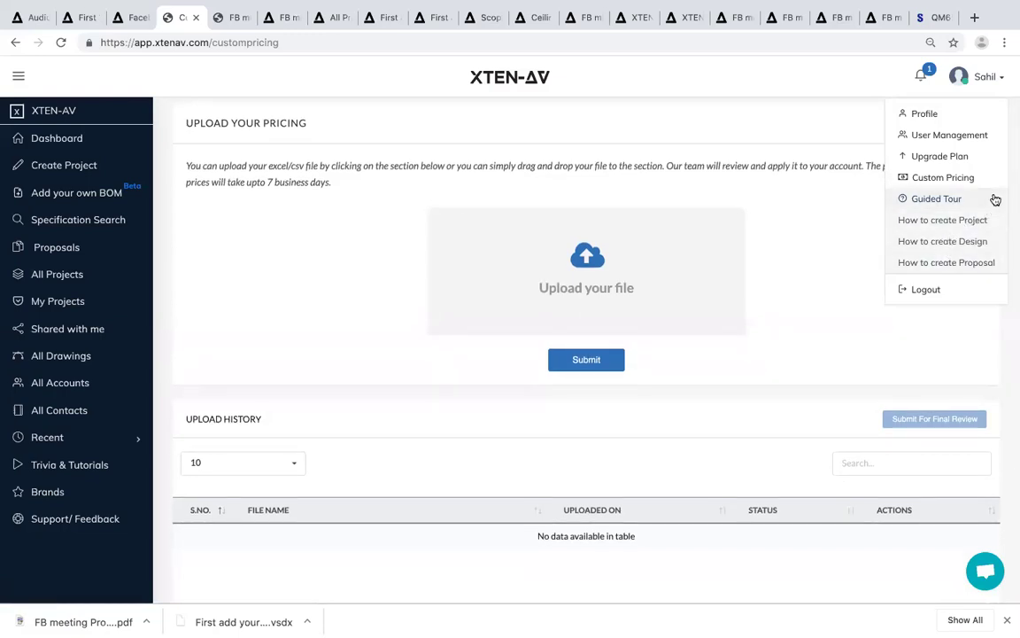
{"action": "left_click", "coordinate": [994, 200]}
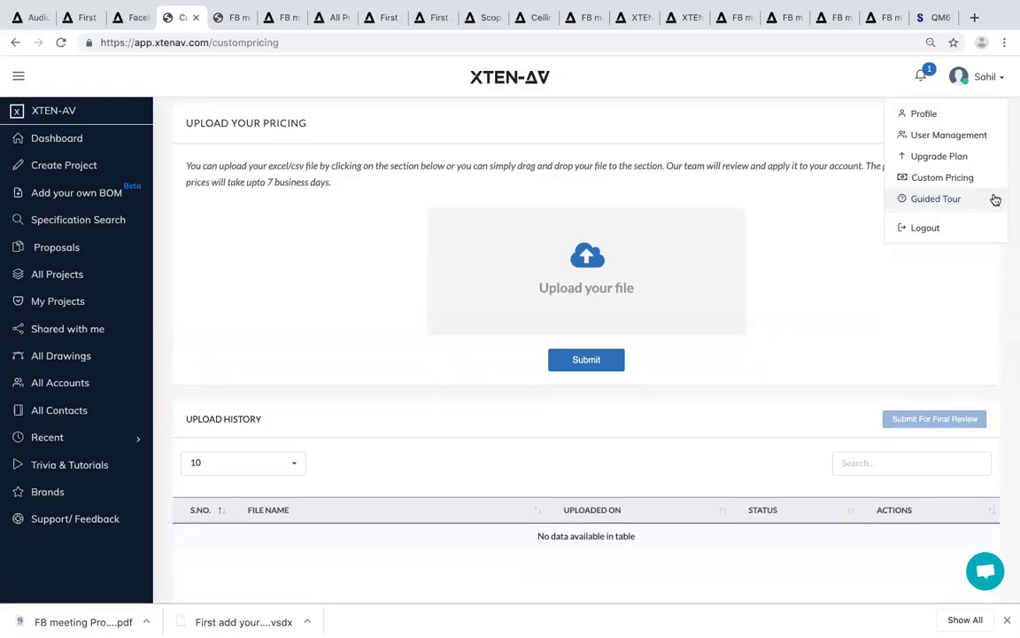
{"action": "left_click", "coordinate": [826, 144]}
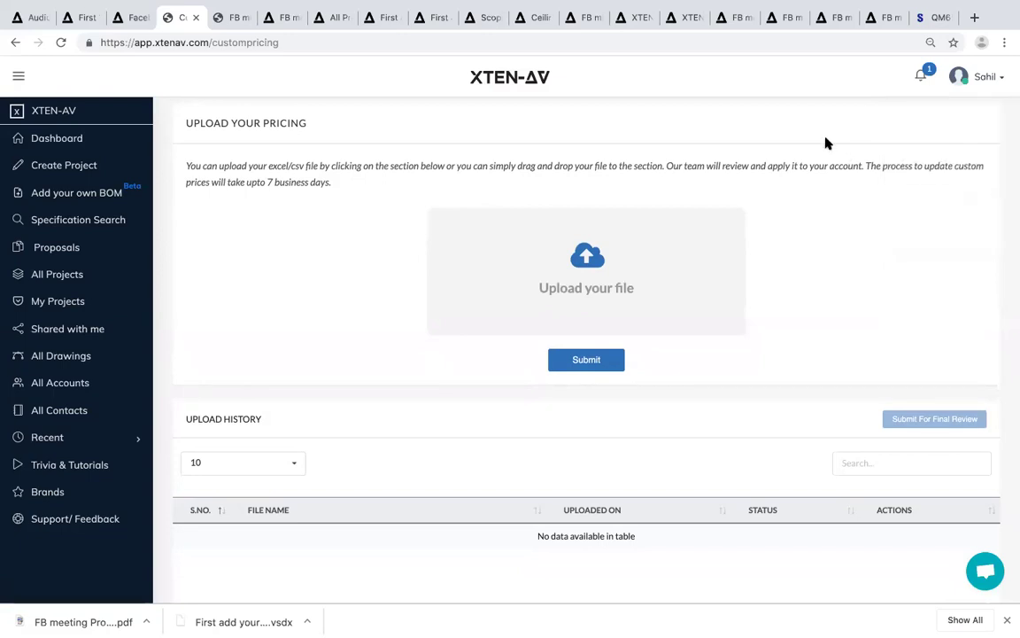
View the list of projects shared with this account, and open the Dashboard.
{"action": "left_click", "coordinate": [94, 336]}
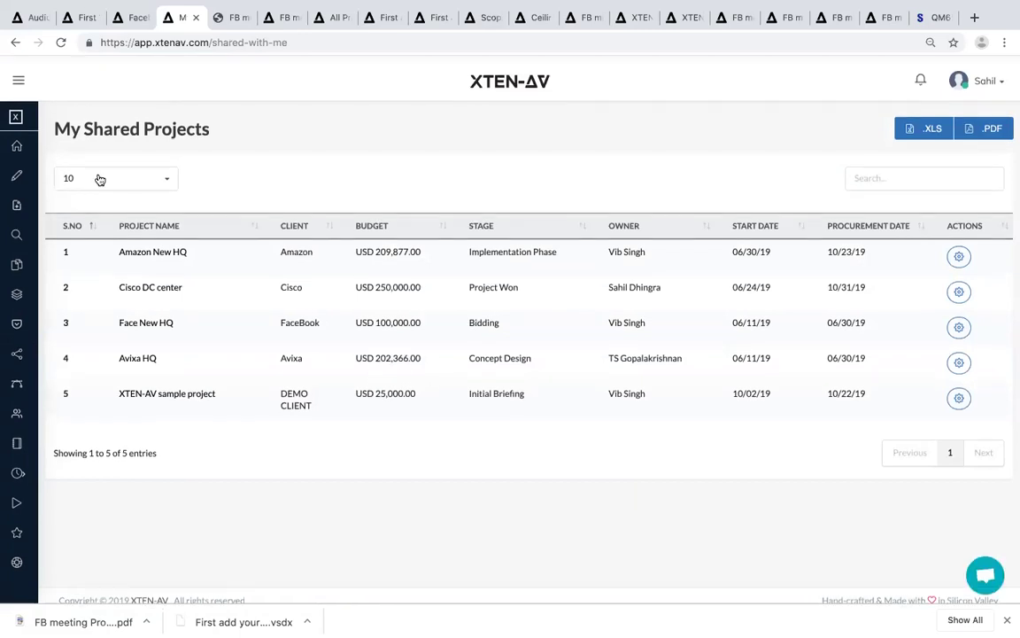
{"action": "left_click", "coordinate": [18, 78]}
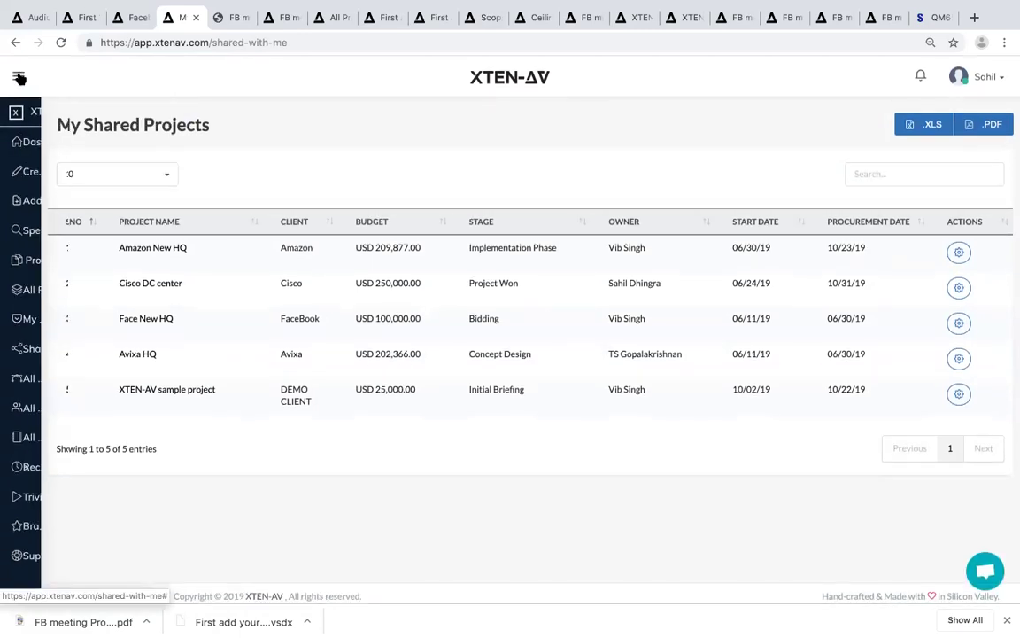
{"action": "left_click", "coordinate": [55, 139]}
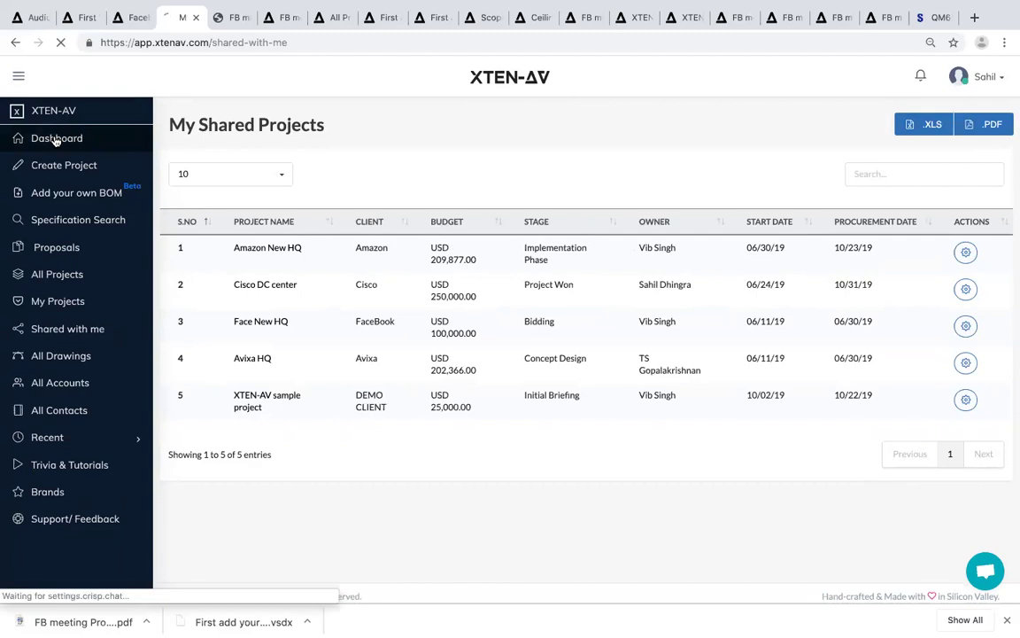